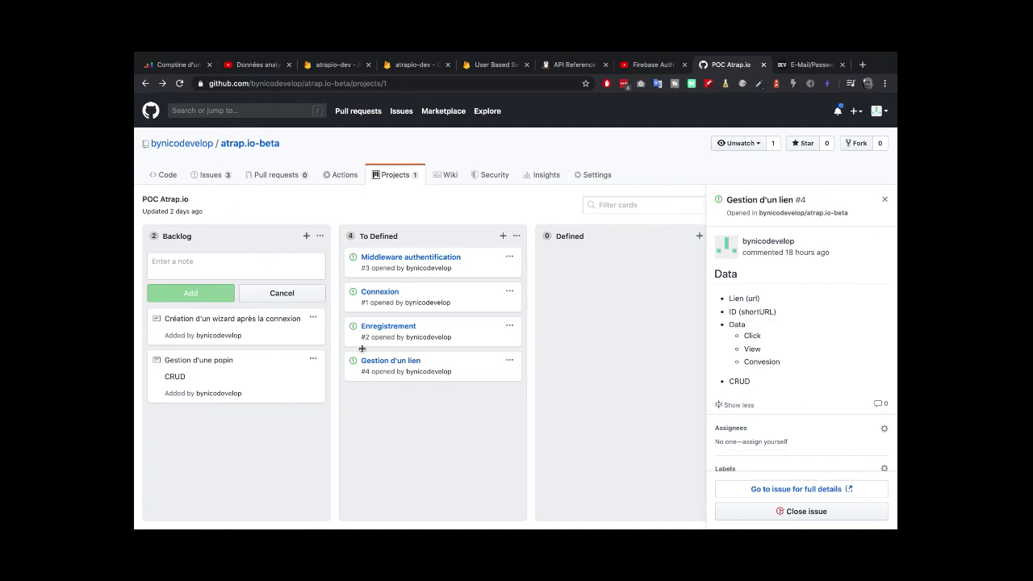
Load YouTube's home page (youtube.com) in a new browser tab
left_click(862, 64)
type("youtube.com")
key("Return")
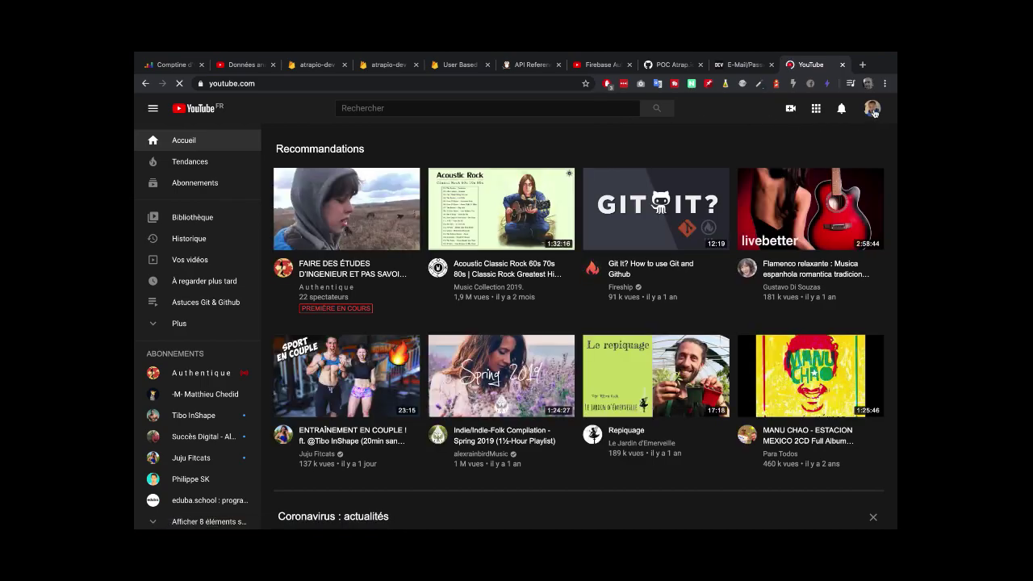
Browse your own YouTube channel's recent uploads, then close the YouTube tab
left_click(873, 110)
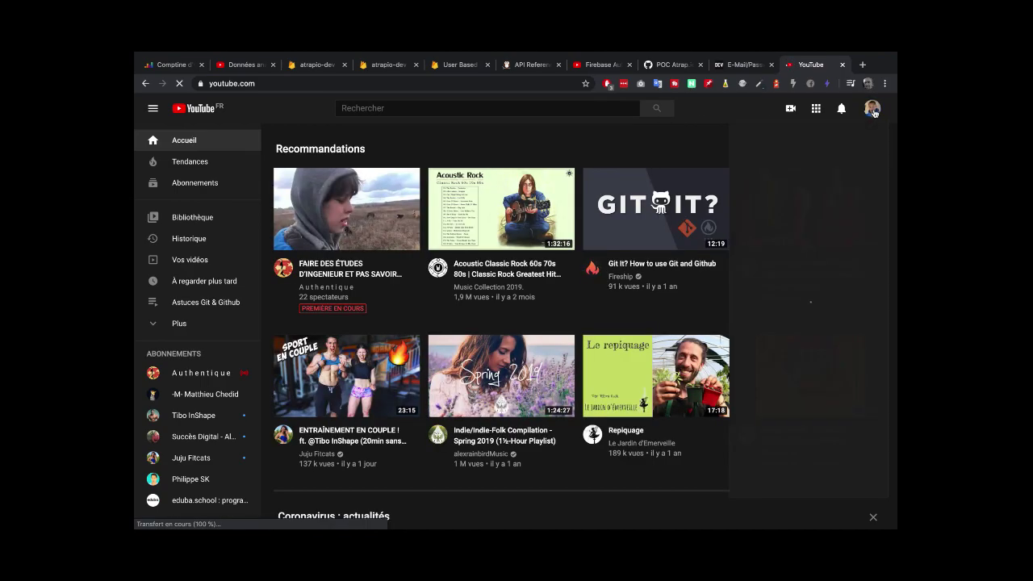
left_click(780, 189)
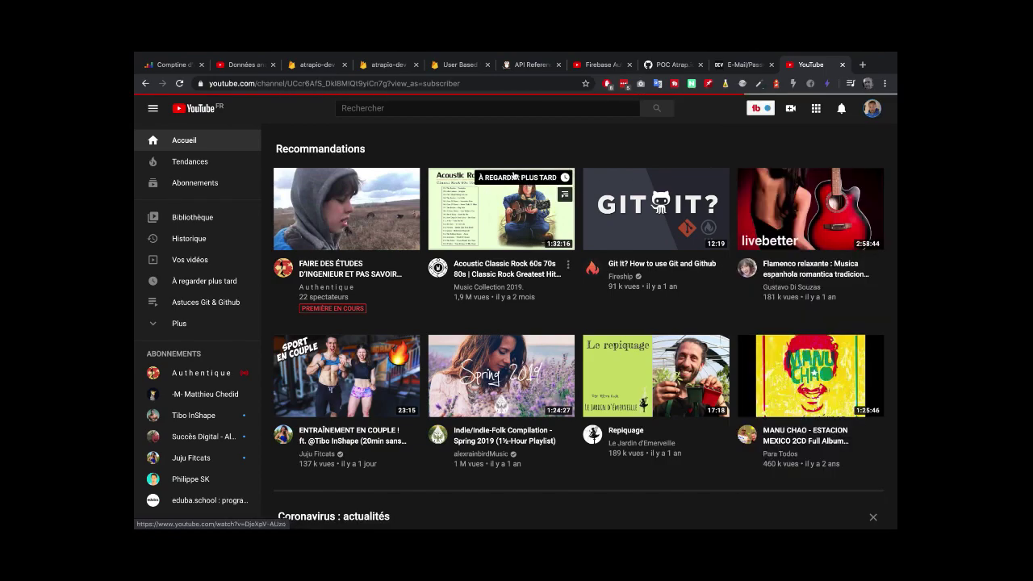
scroll(438, 388, "down", 2)
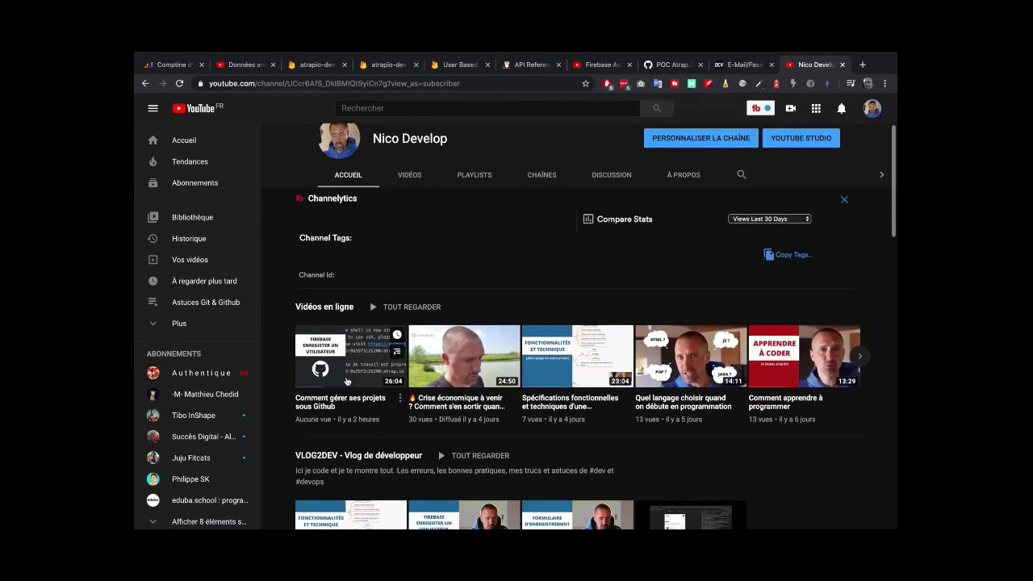
scroll(318, 454, "down", 1)
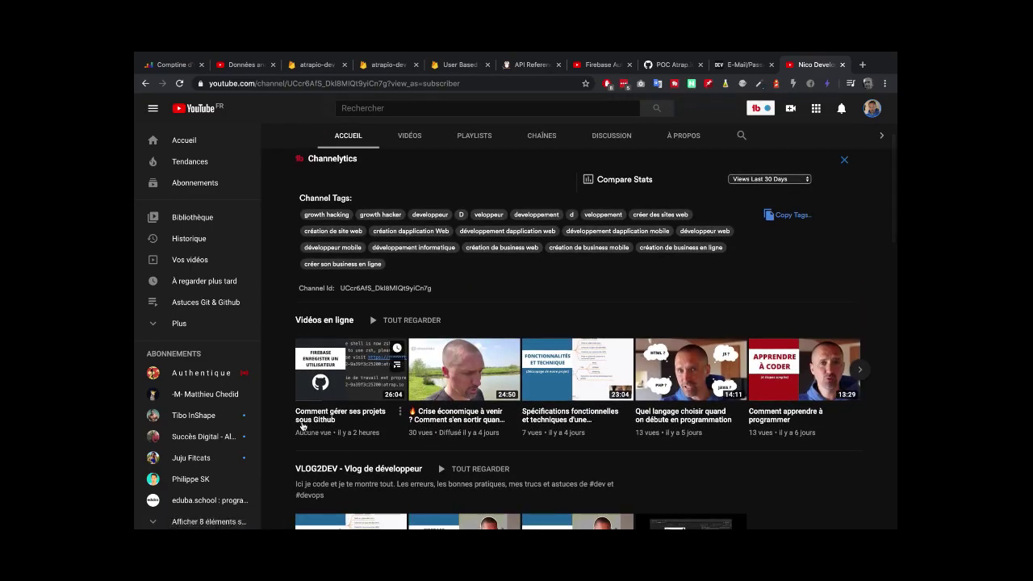
scroll(511, 420, "down", 3)
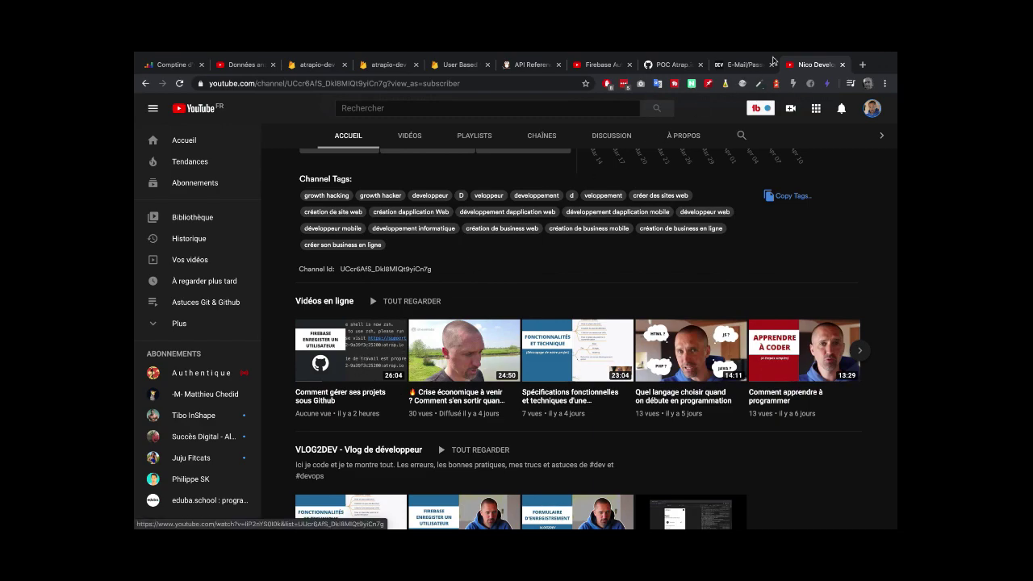
left_click(842, 64)
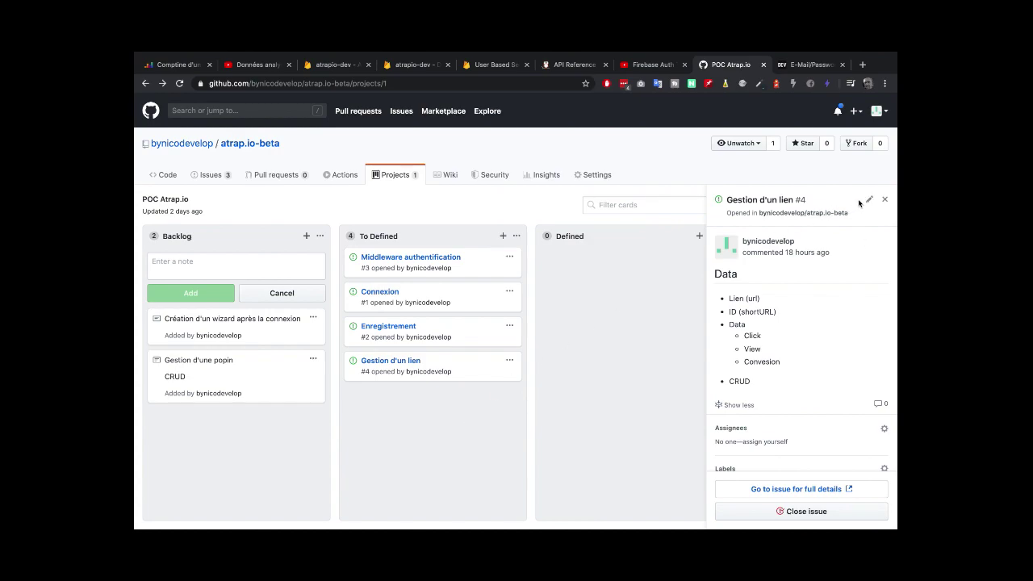
Close the Gestion d'un lien details, review the Enregistrement issue, then close its details too
left_click(884, 199)
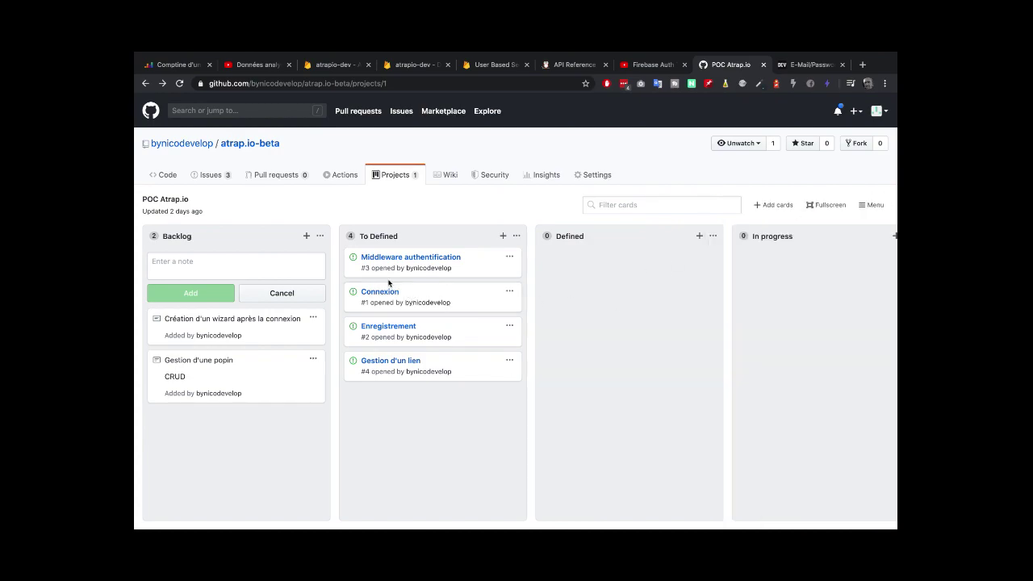
left_click(395, 328)
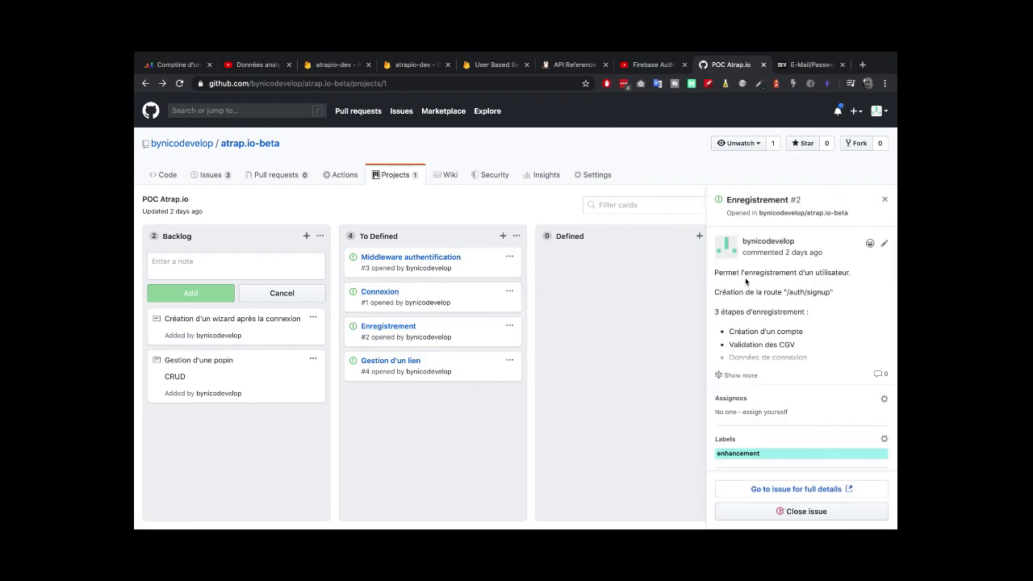
left_click(884, 200)
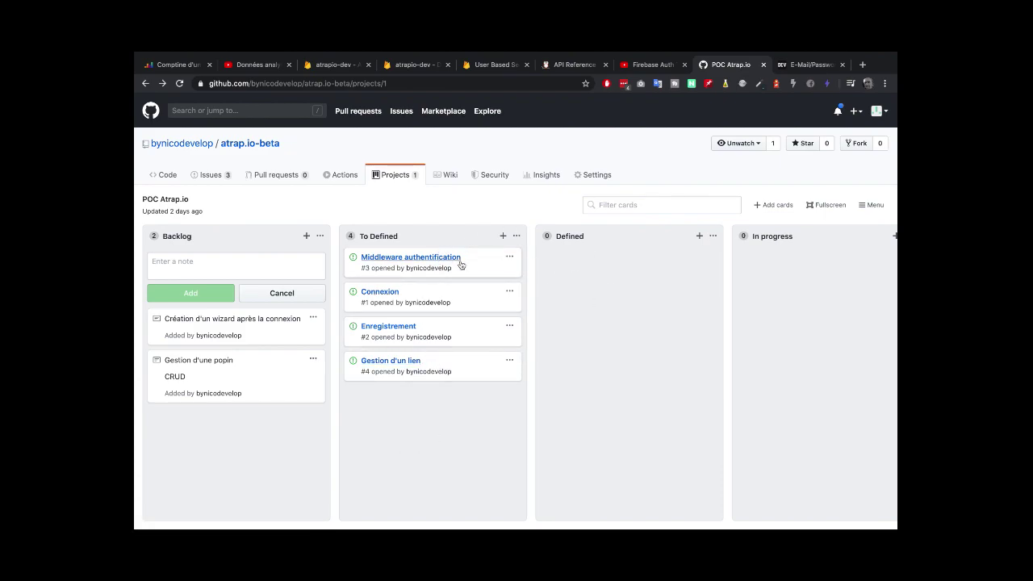
scroll(606, 271, "right", 10)
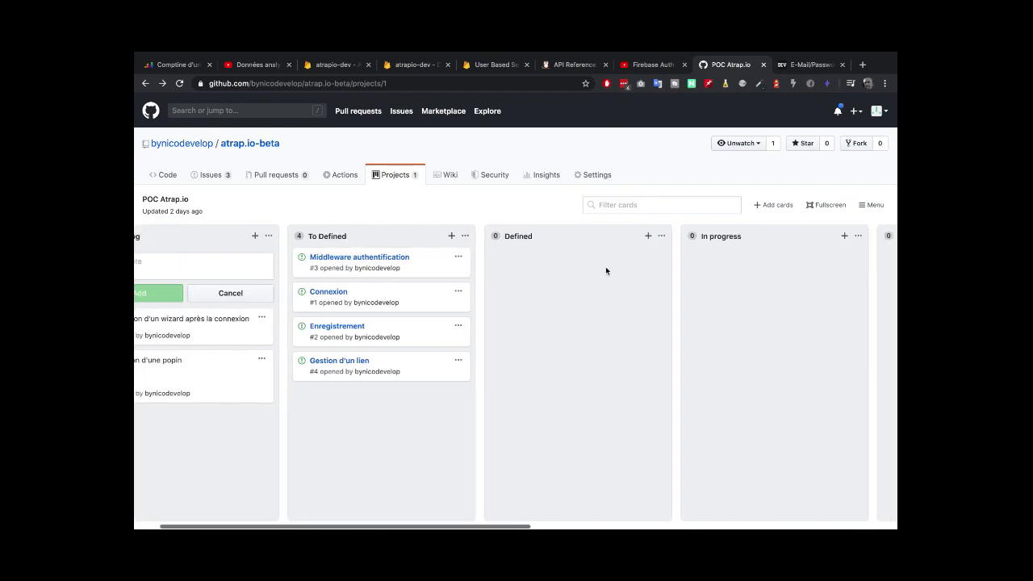
scroll(606, 271, "right", 5)
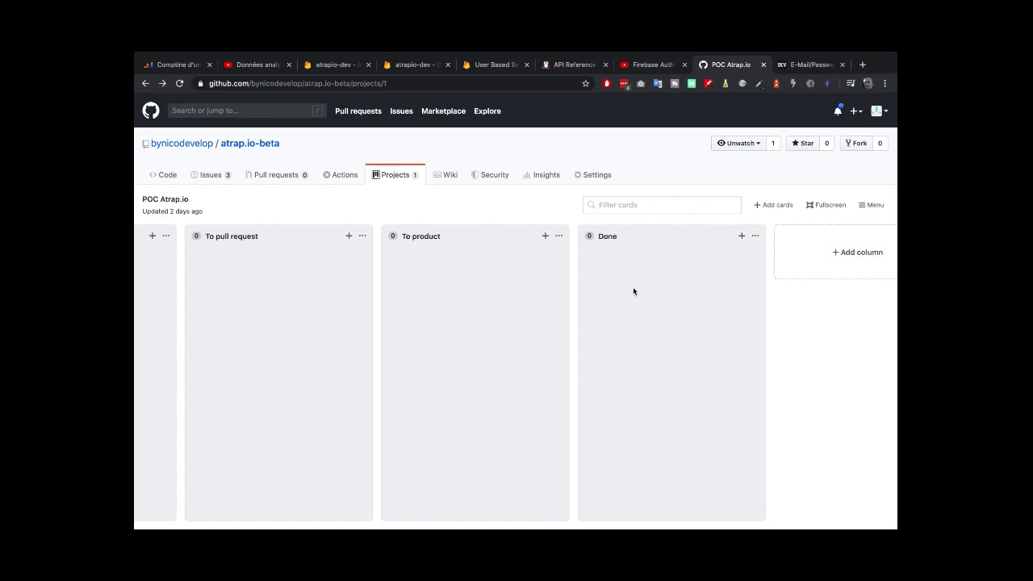
scroll(638, 290, "left", 10)
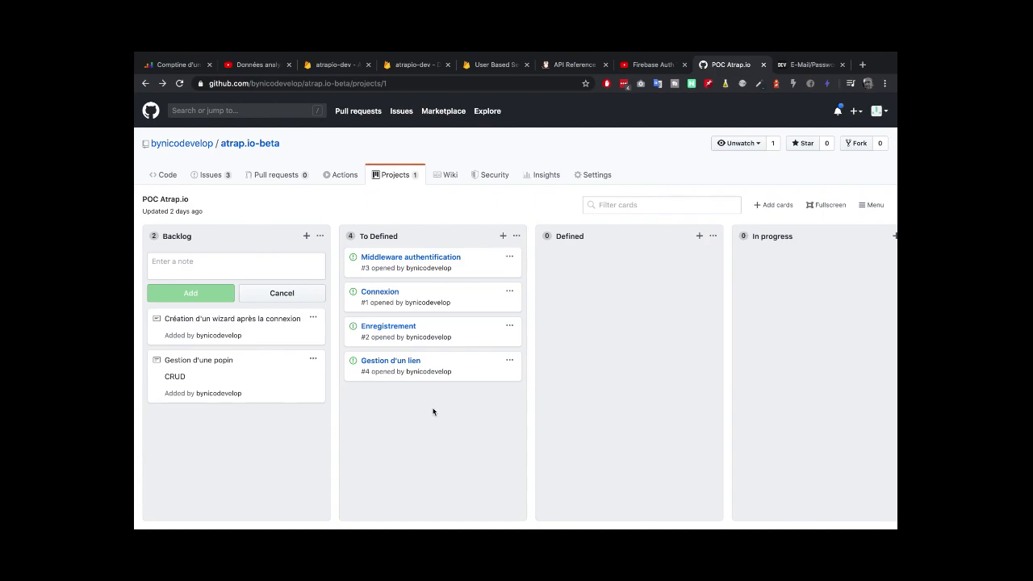
Check the Connexion issue, then move the Enregistrement card above Connexion in To Defined
left_click(378, 292)
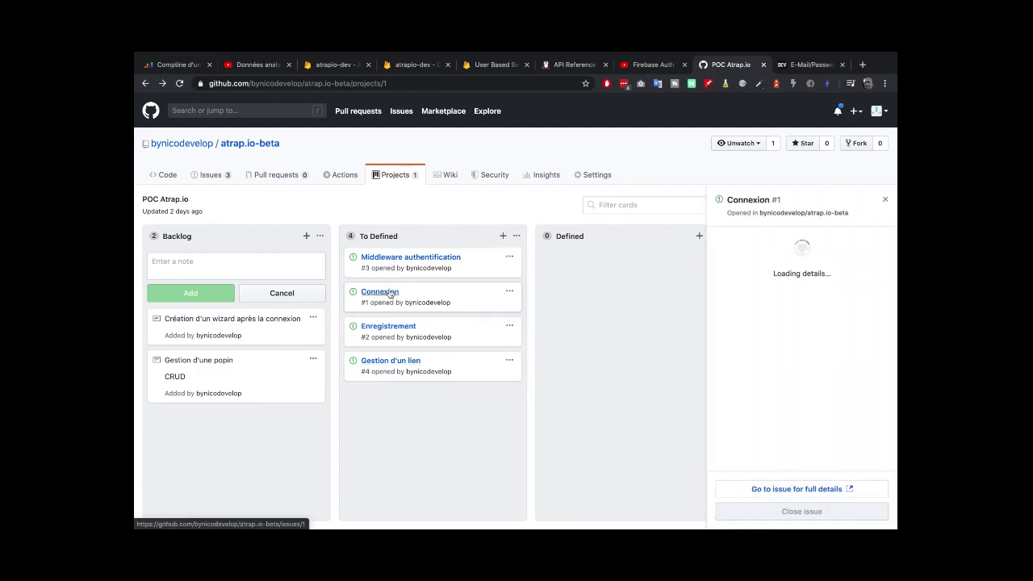
left_click(884, 200)
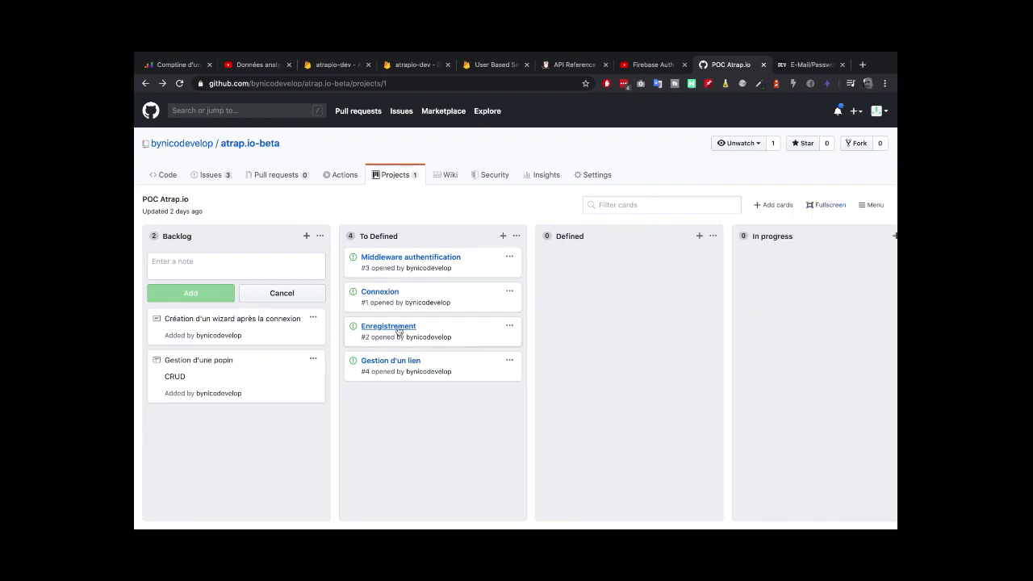
left_click_drag(440, 334, 442, 286)
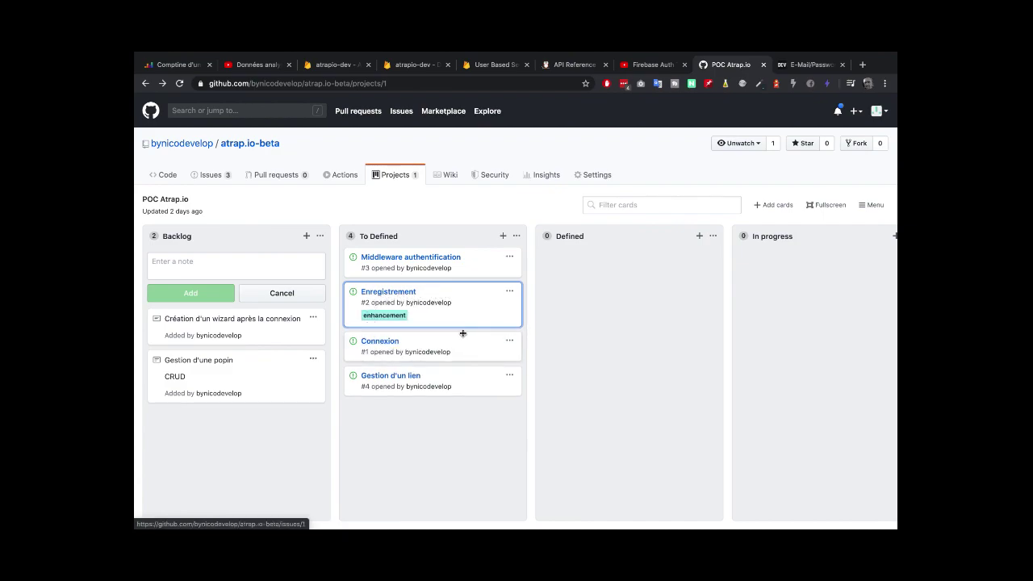
Show the Enregistrement issue's full signup description
left_click(387, 296)
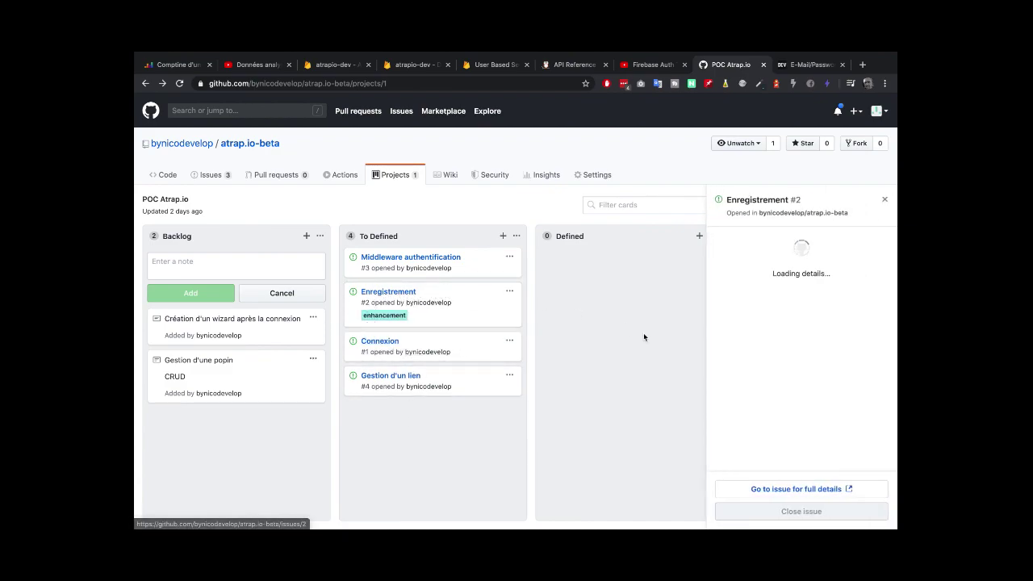
scroll(834, 314, "down", 1)
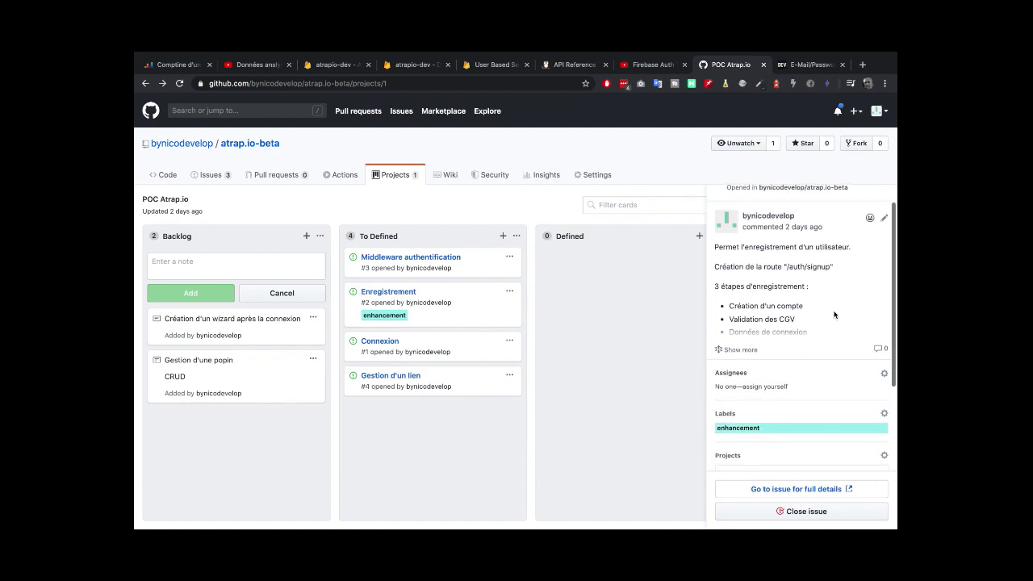
left_click(731, 350)
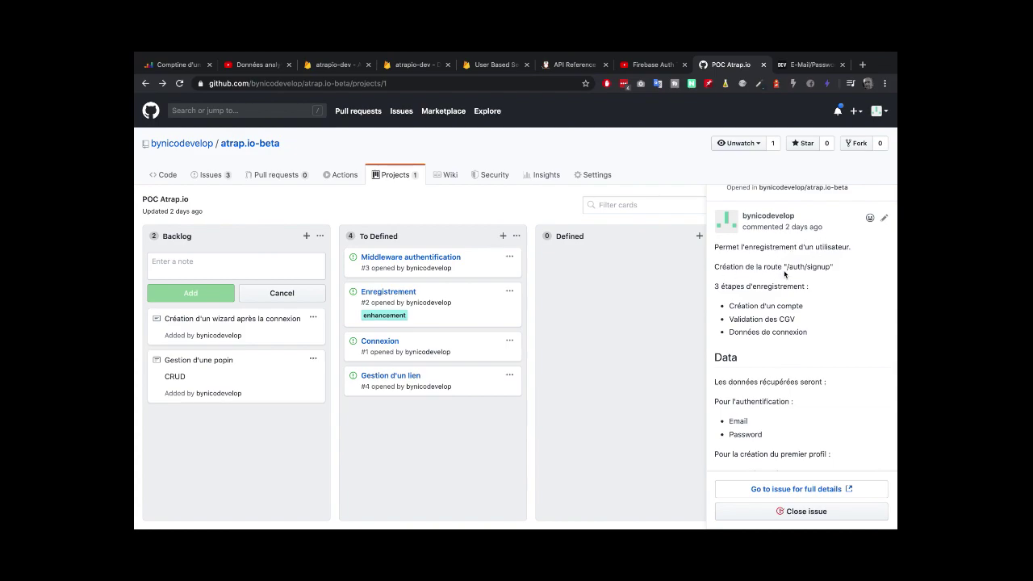
left_click_drag(787, 268, 828, 268)
scroll(780, 301, "down", 1)
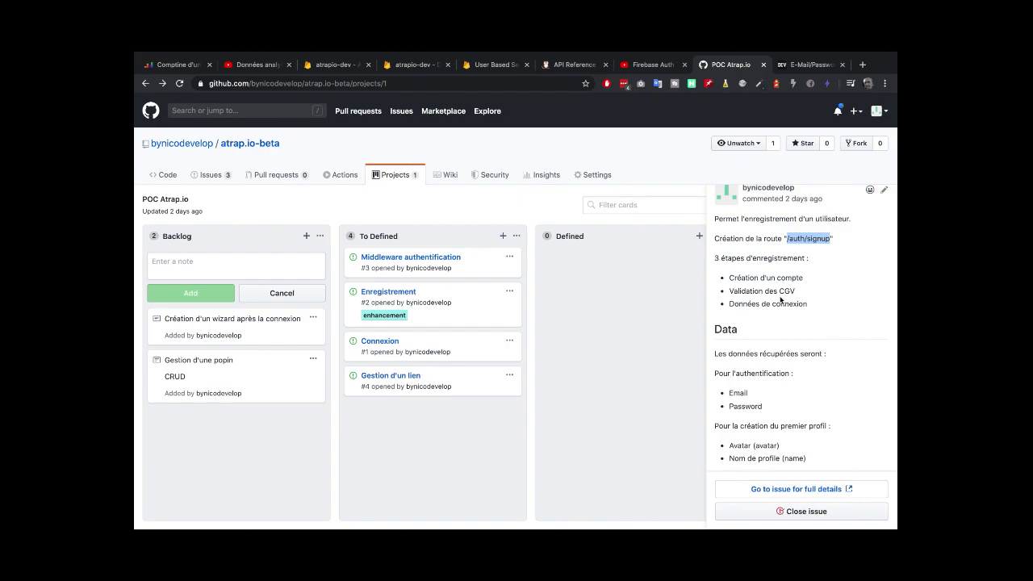
left_click_drag(729, 277, 802, 279)
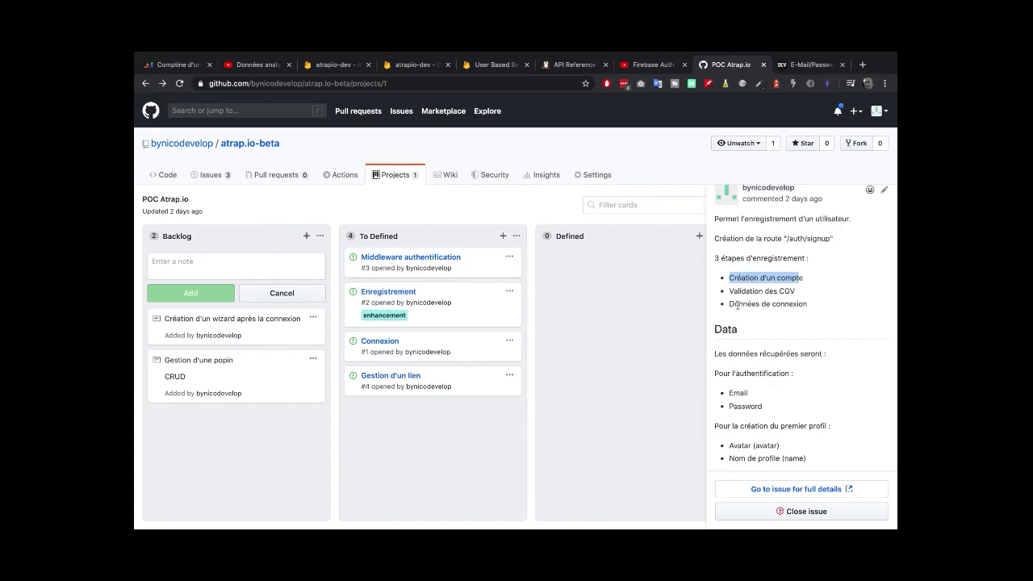
left_click_drag(727, 303, 810, 306)
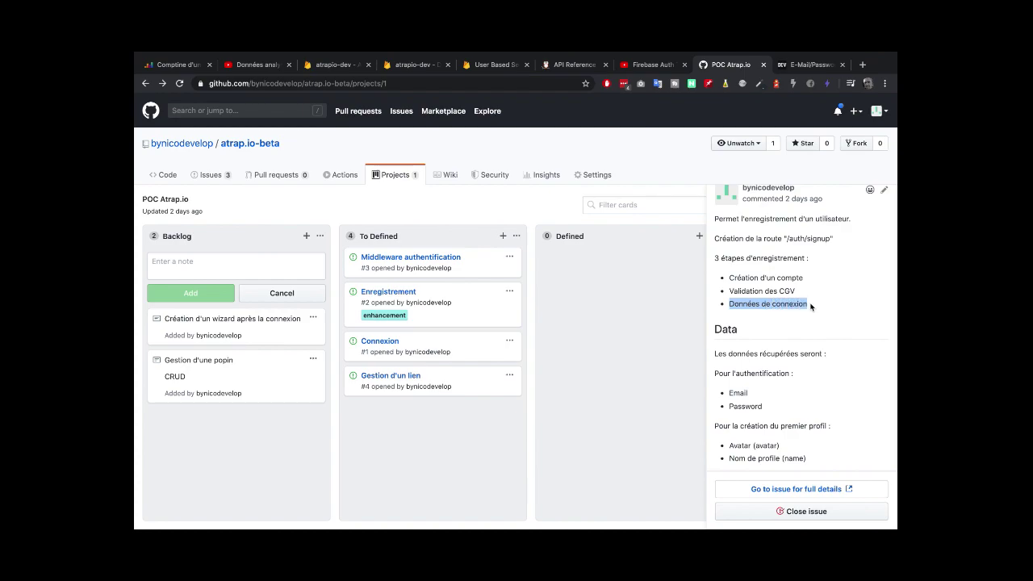
scroll(810, 303, "down", 1)
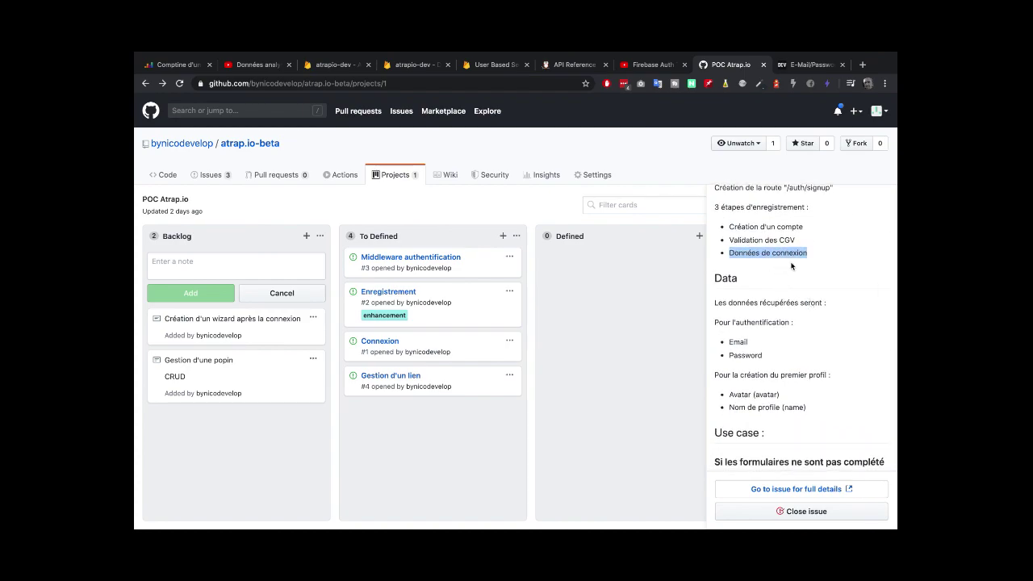
scroll(767, 285, "down", 1)
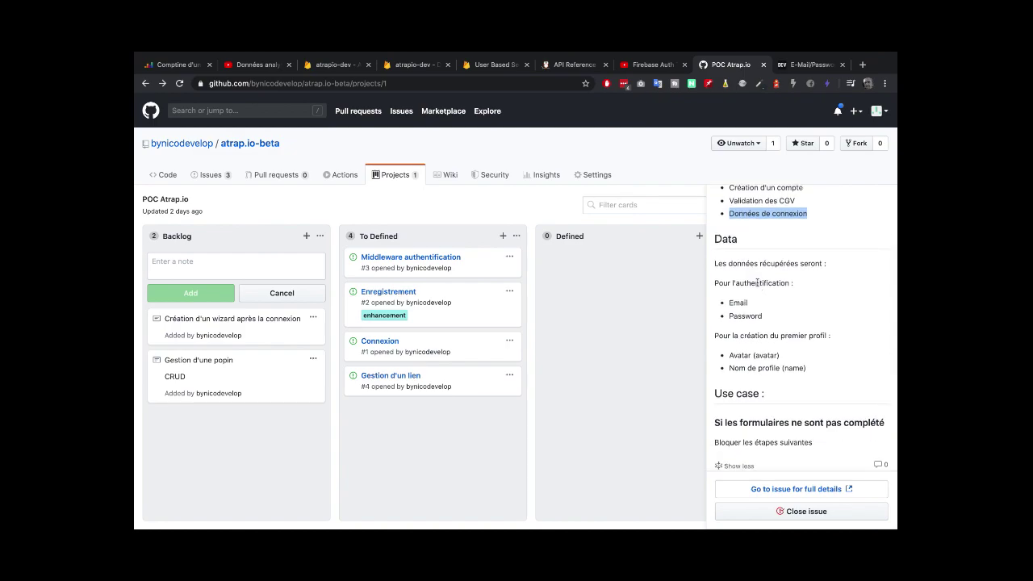
scroll(753, 258, "up", 2)
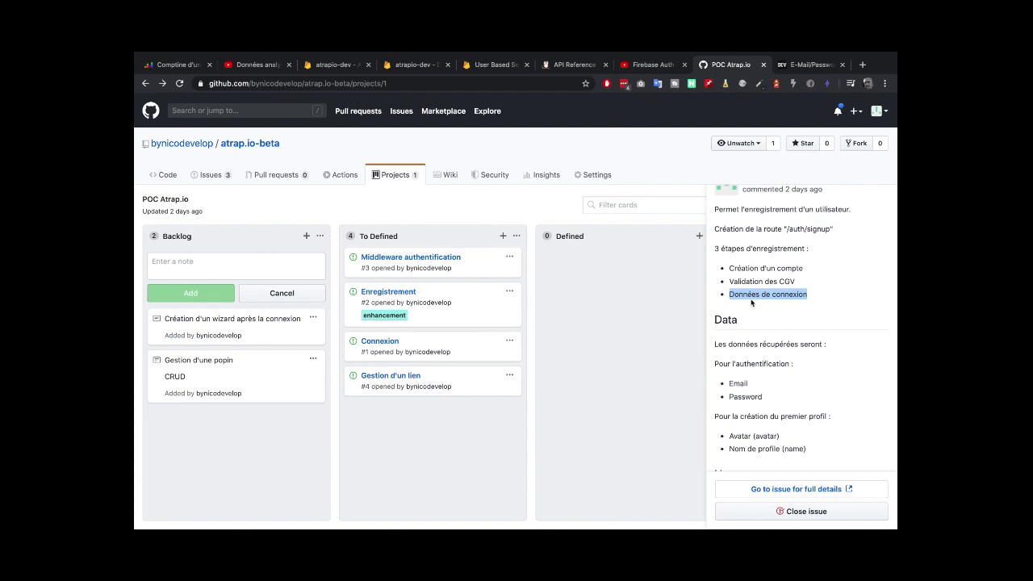
scroll(751, 302, "down", 1)
scroll(751, 303, "down", 1)
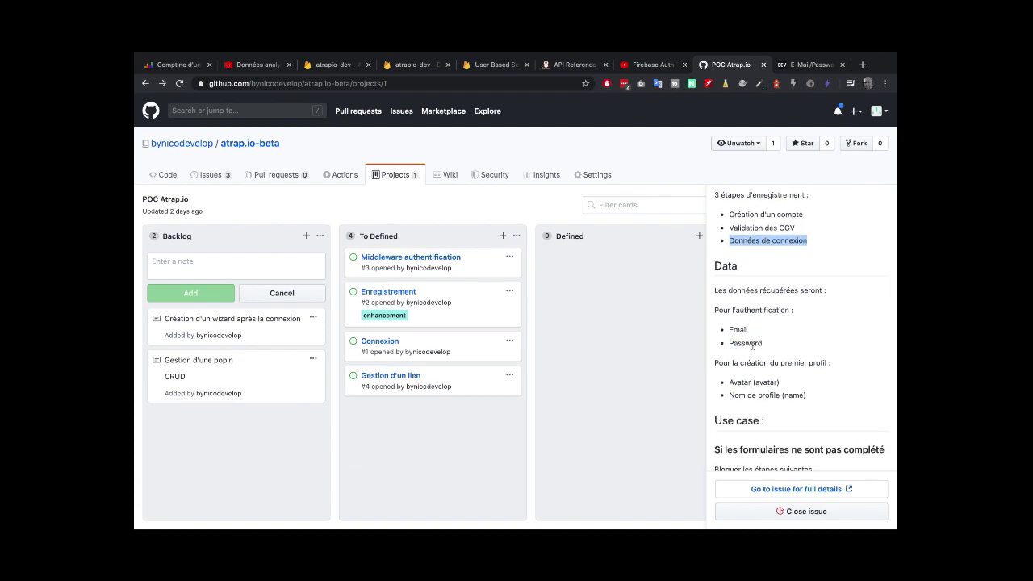
scroll(767, 376, "down", 1)
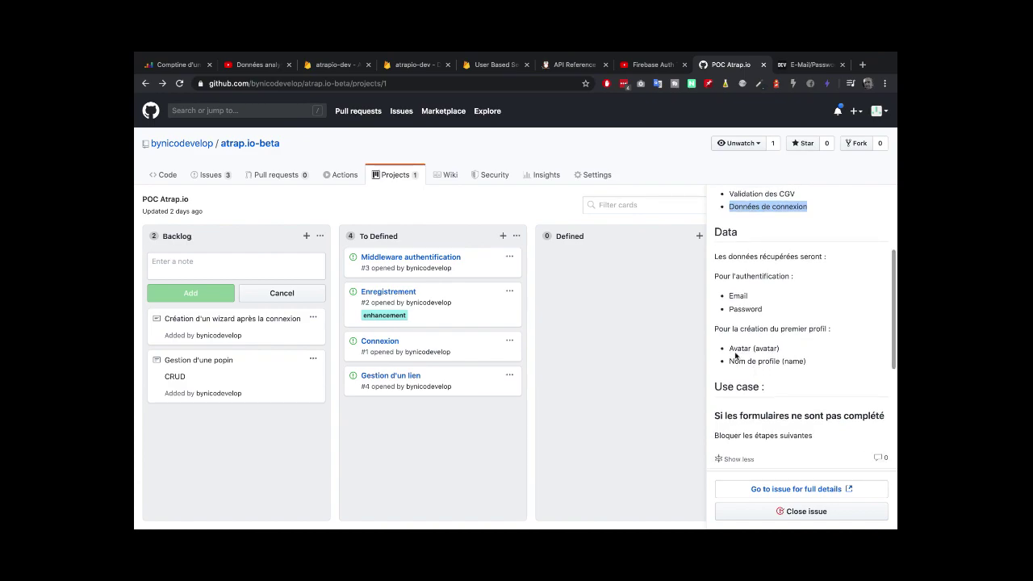
left_click_drag(730, 348, 753, 348)
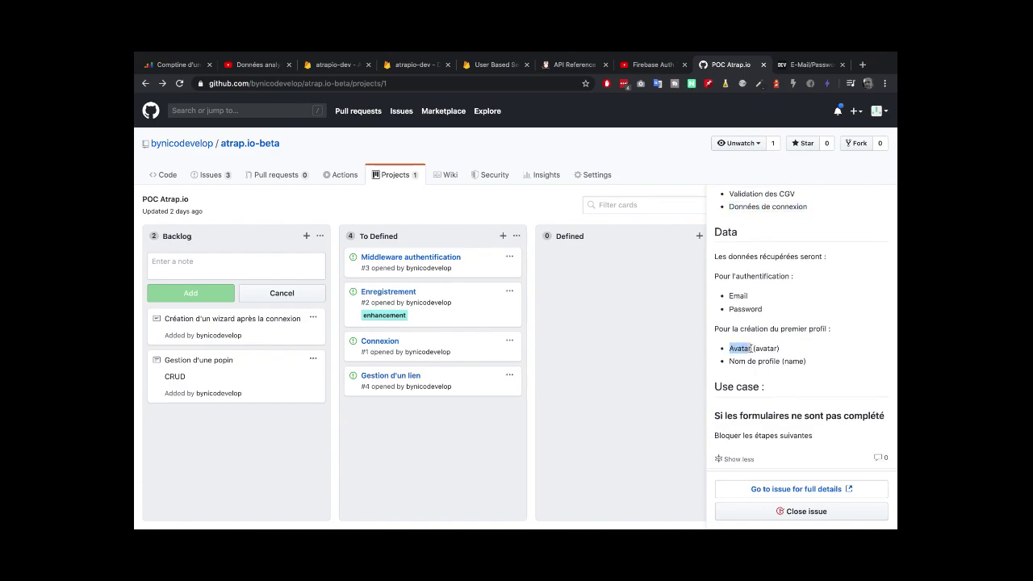
scroll(846, 214, "up", 5)
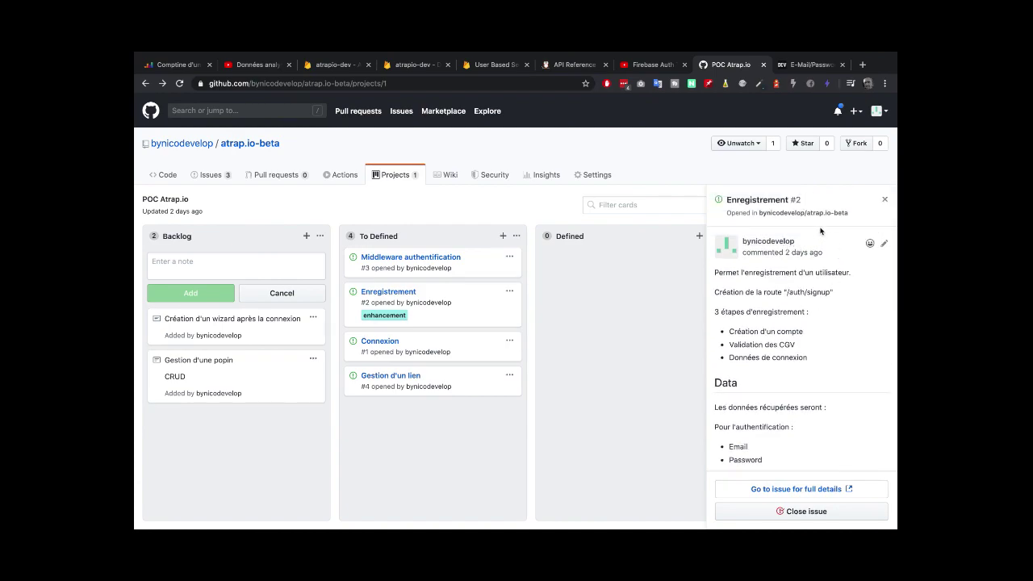
Add indented '* Image ?' and '* Data uri ?' sub-points under Avatar in the Enregistrement description
left_click(884, 243)
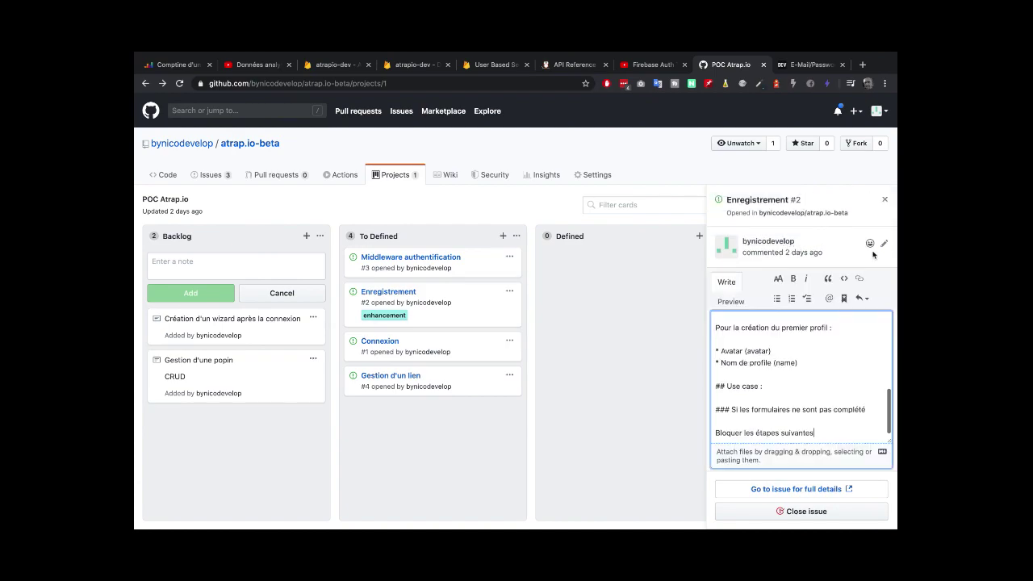
left_click(796, 296)
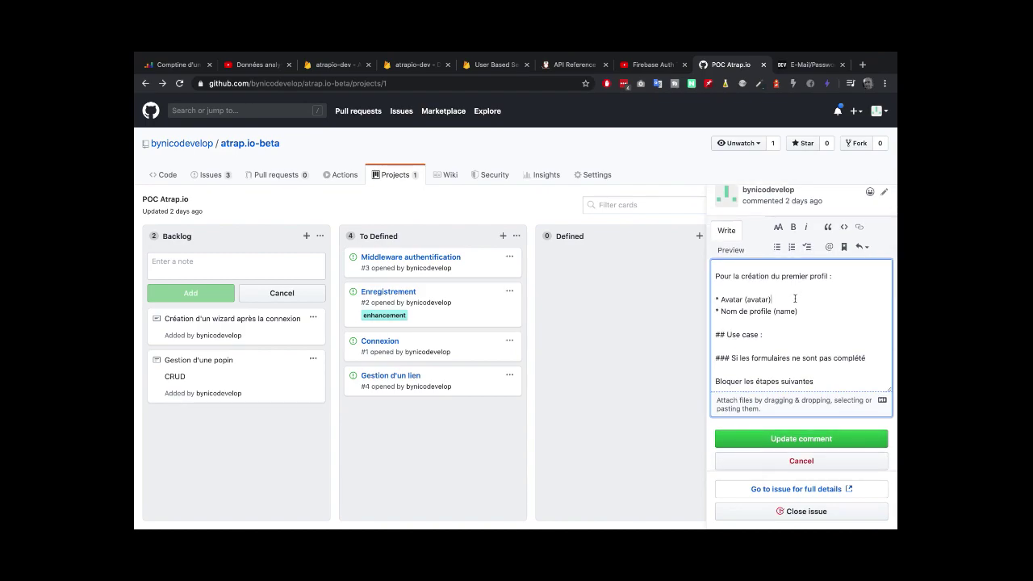
key("Return")
type("$")
key("BackSpace")
type("* ")
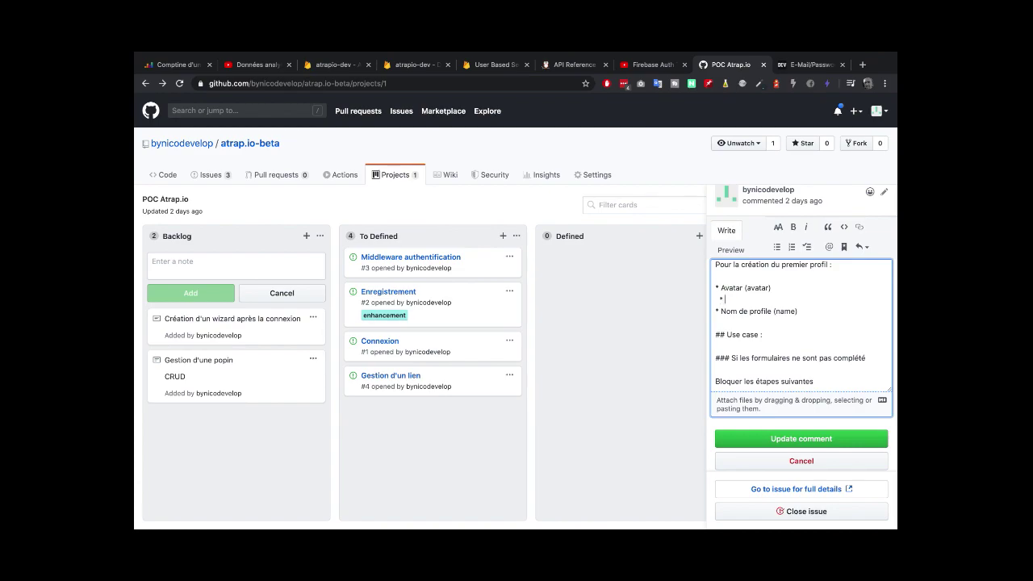
type("Image ?")
key("Return")
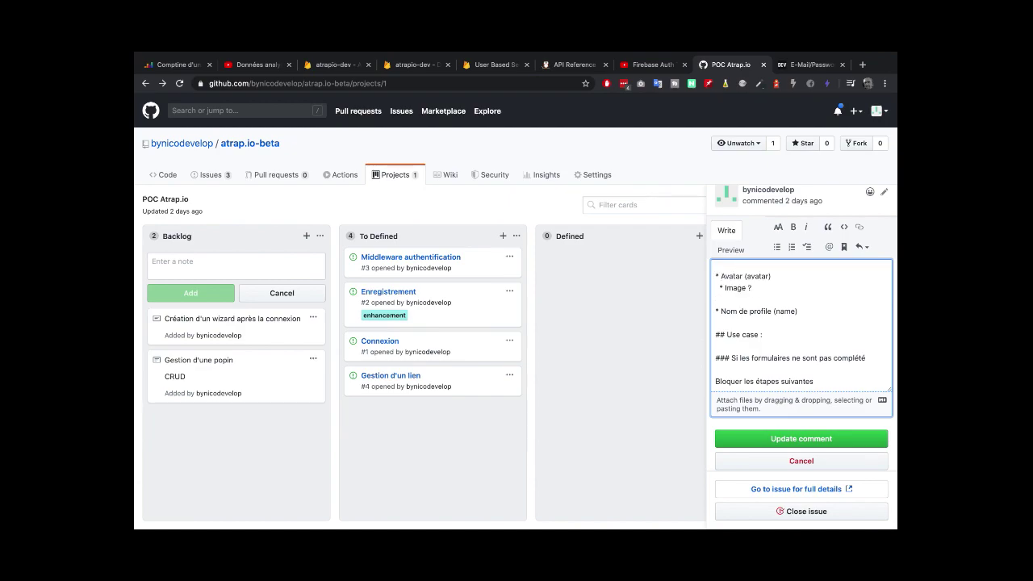
type("* Data uri ?")
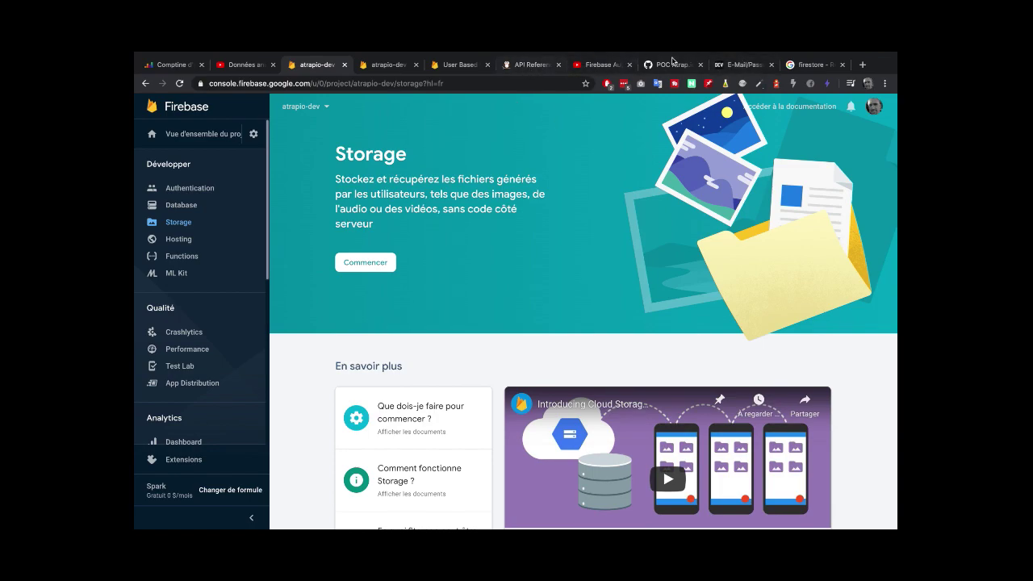
Return from the Firebase Storage page to the GitHub project board tab
left_click(671, 65)
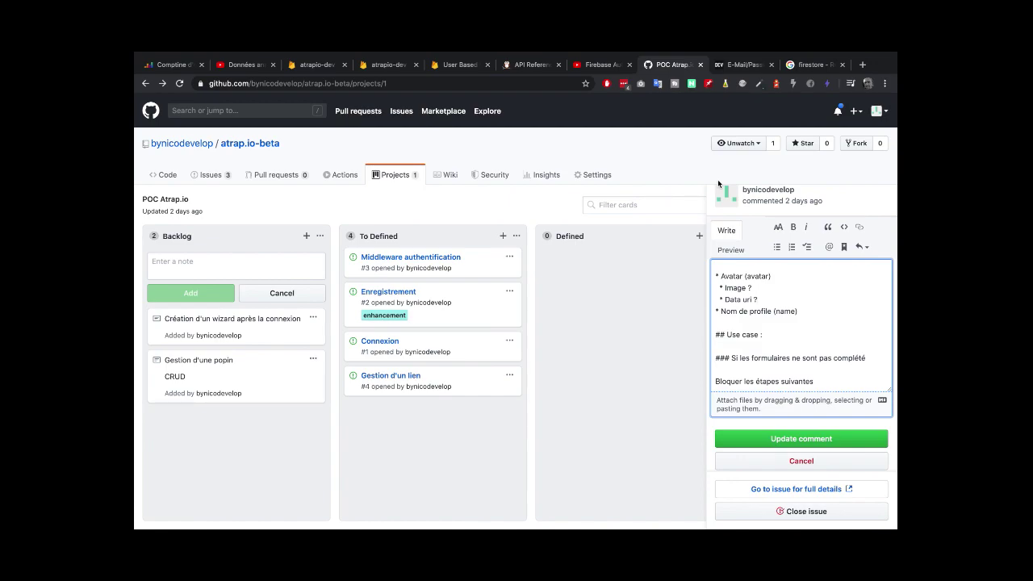
Change the incomplete-forms heading from 'complété' to 'complétés'
scroll(777, 322, "down", 1)
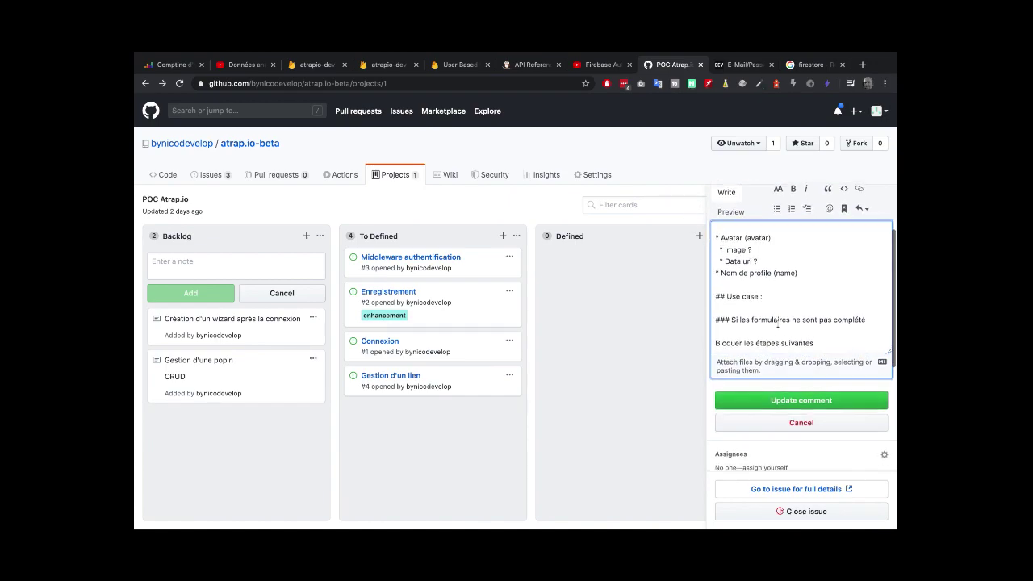
scroll(753, 311, "down", 1)
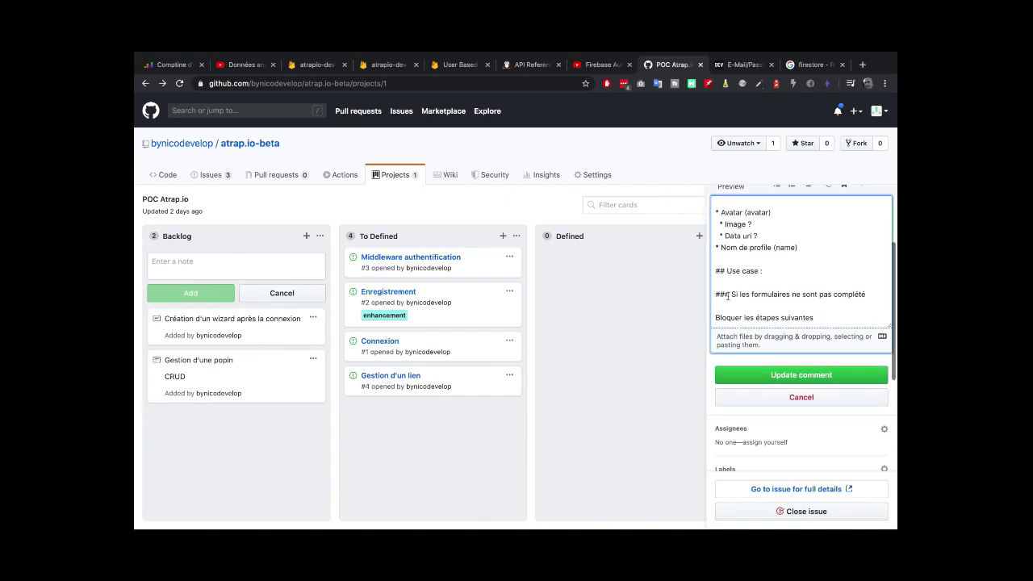
left_click_drag(730, 295, 868, 289)
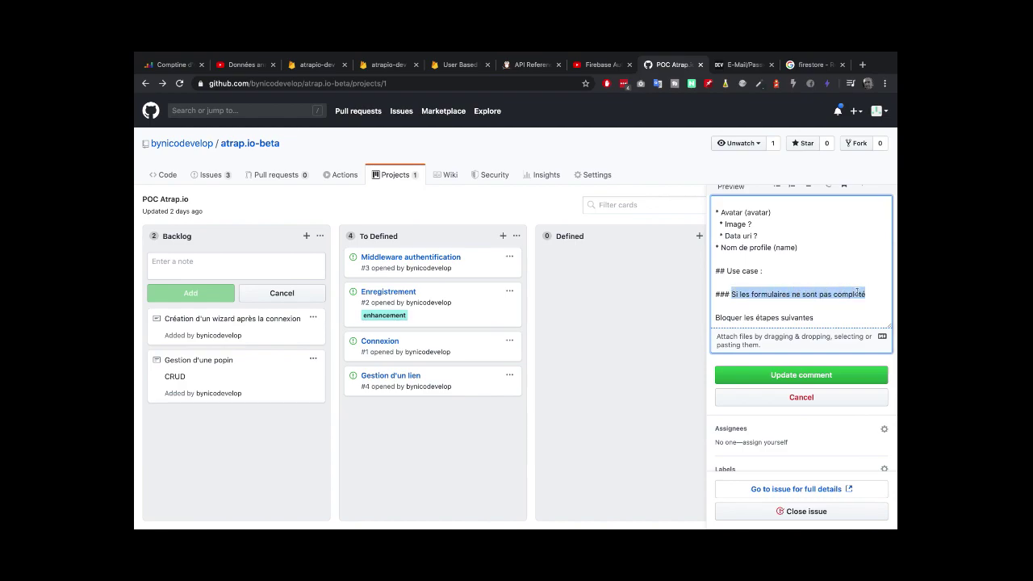
left_click(867, 294)
type("s")
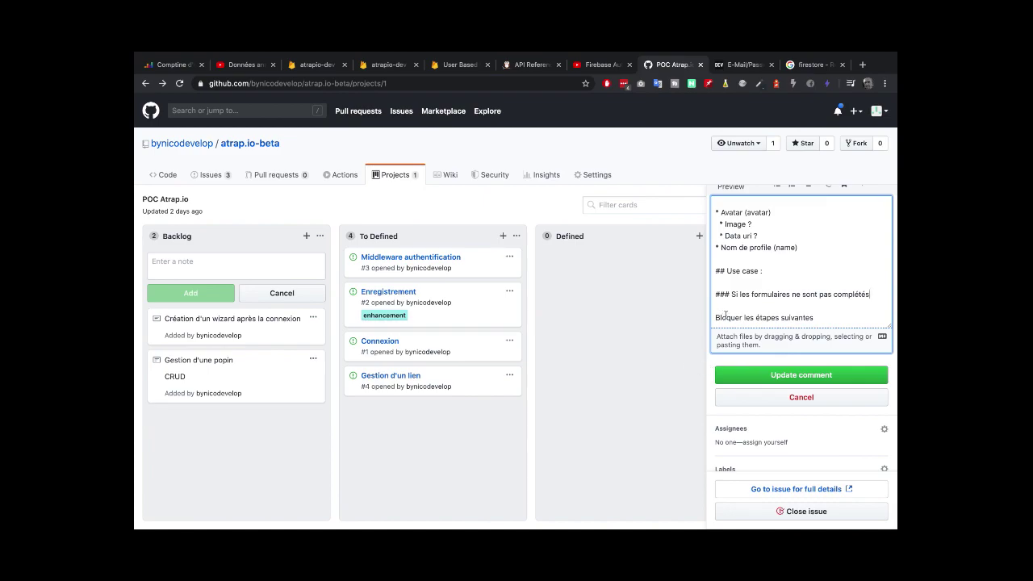
Append '(rendre disable les boutons formulaire)' to 'Bloquer les étapes suivantes' and save the comment
scroll(826, 320, "down", 1)
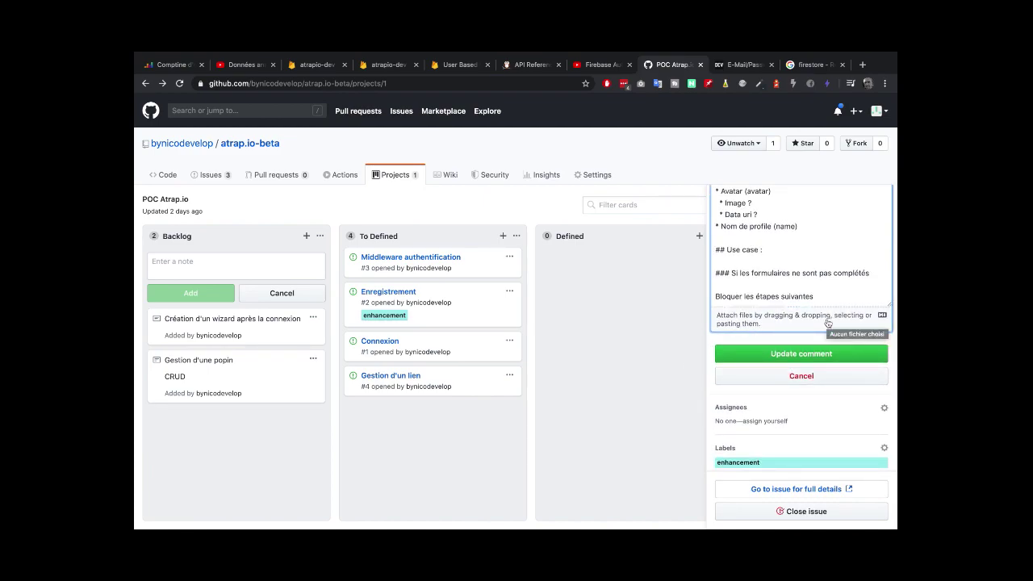
type("(")
type("rendre d")
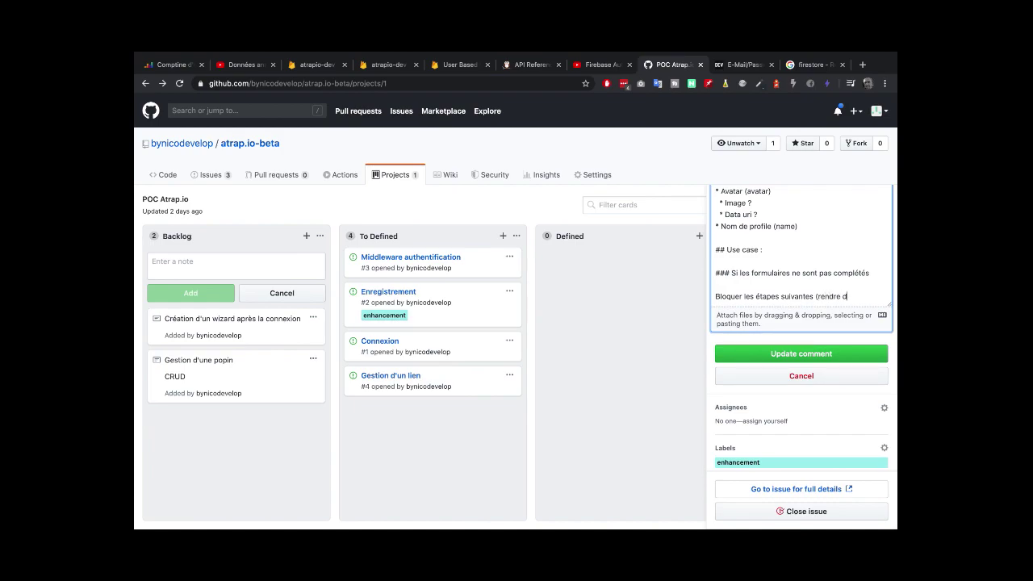
type("isable les boutons formulaoire")
key("BackSpace")
key("BackSpace")
key("BackSpace")
type("ire)")
left_click(847, 352)
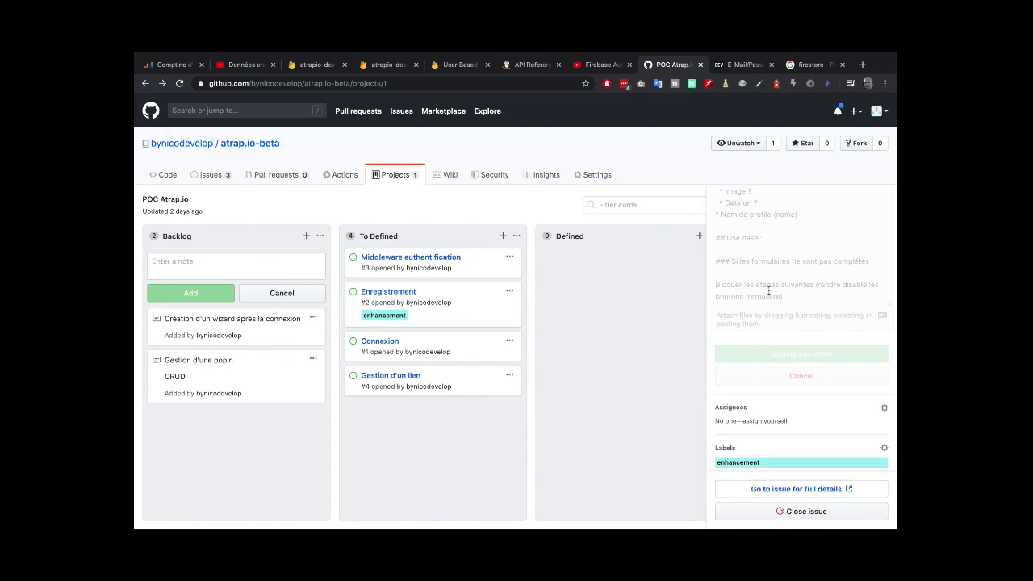
scroll(806, 299, "up", 3)
scroll(806, 299, "up", 2)
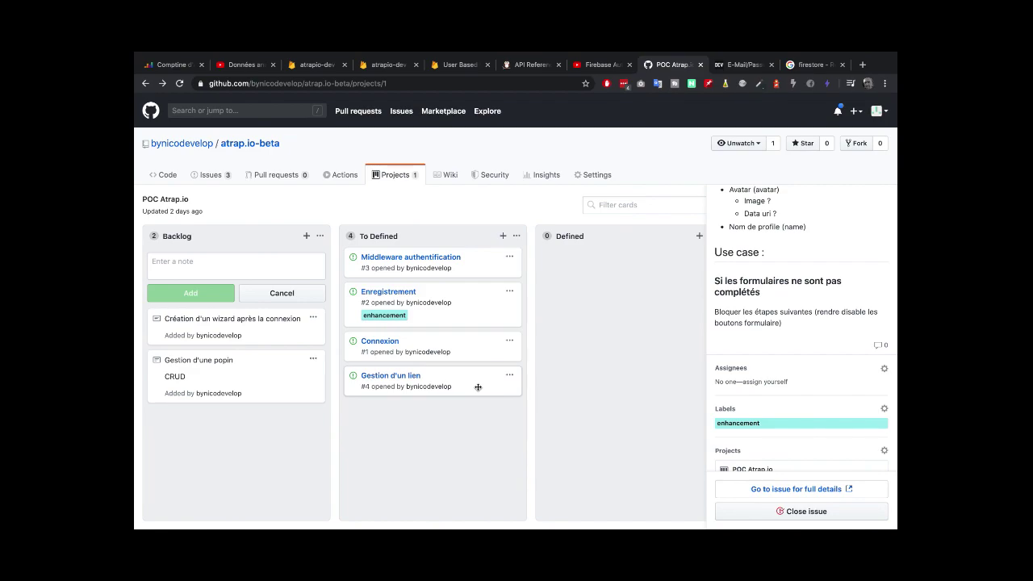
Edit the Connexion issue's description, positioned after its first sentence
left_click(375, 345)
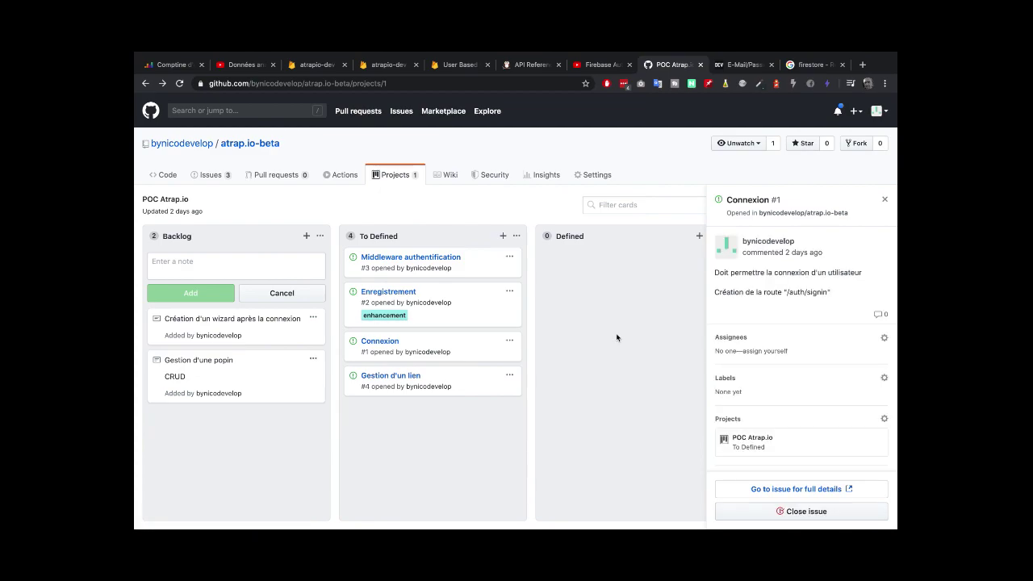
mouse_move(750, 300)
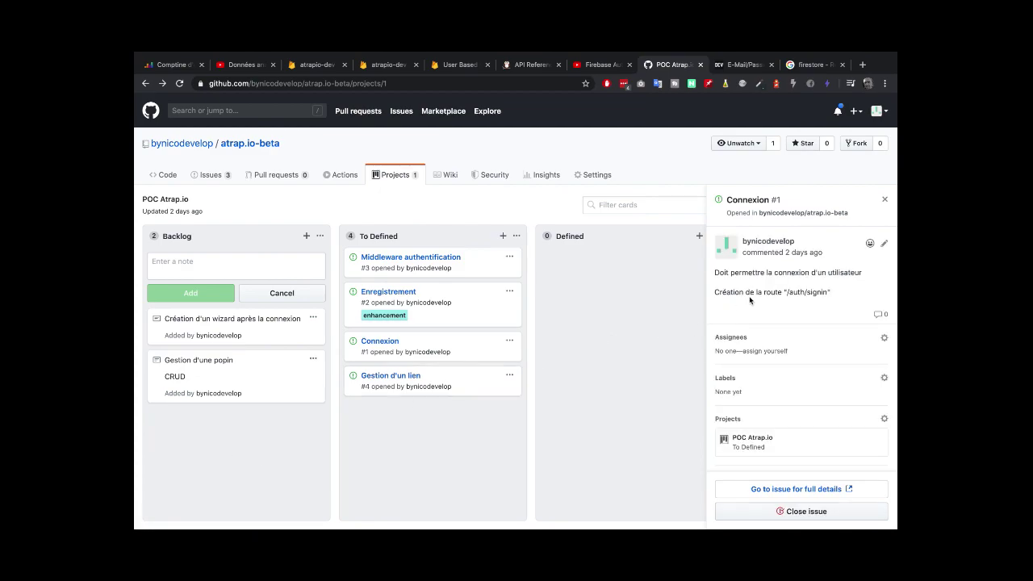
left_click(883, 246)
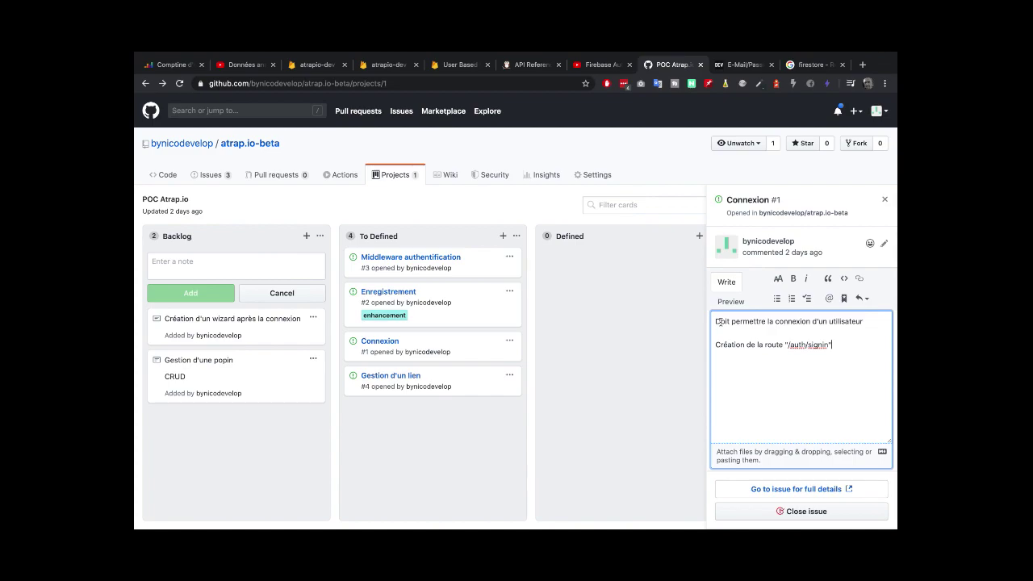
left_click(875, 322)
Add a '## Data' section listing email and password, plus a '## Use case' heading
type("#")
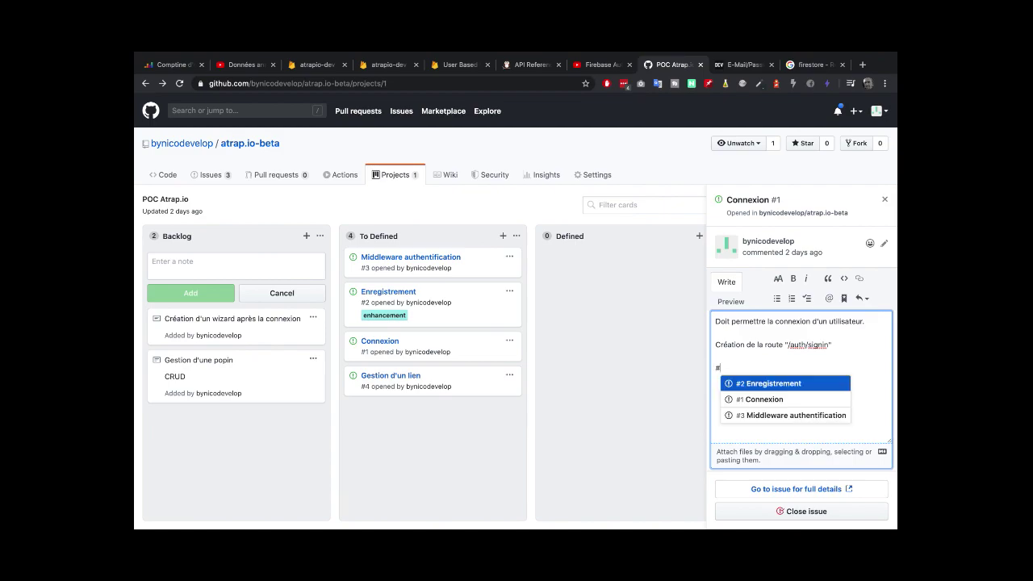
type("# Data  ")
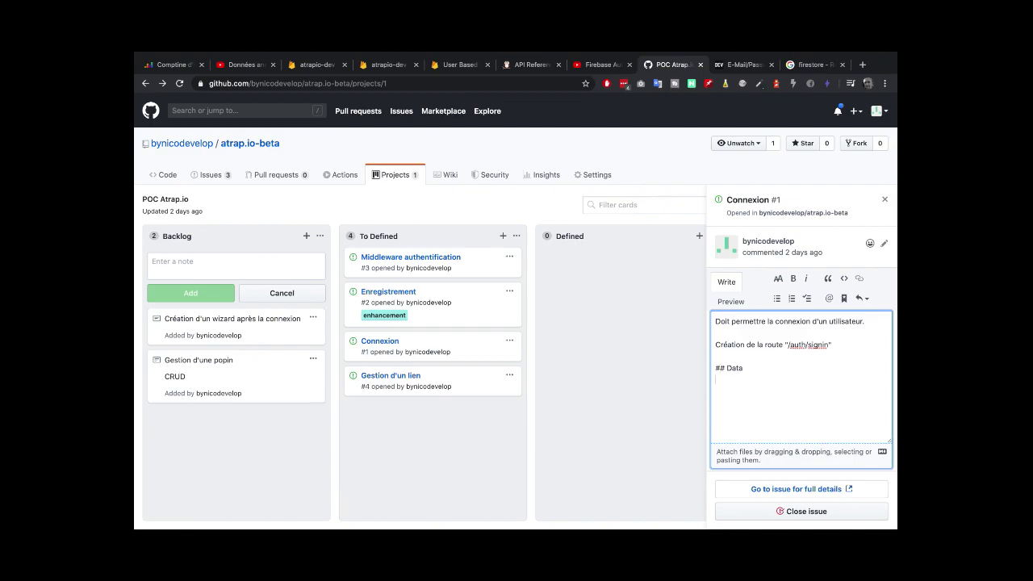
type("* email * password  ###")
key("BackSpace")
type("use")
key("BackSpace")
key("BackSpace")
key("BackSpace")
type("Use case")
key("Return")
scroll(782, 364, "down", 1)
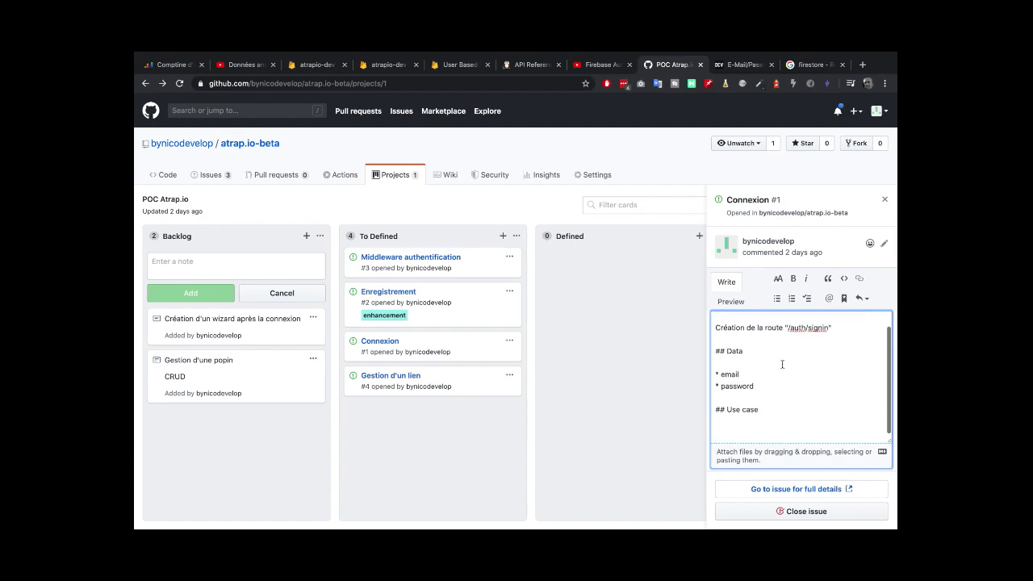
scroll(781, 364, "down", 5)
scroll(787, 255, "up", 1)
Save the Connexion description and review the Enregistrement issue's full description
left_click(787, 242)
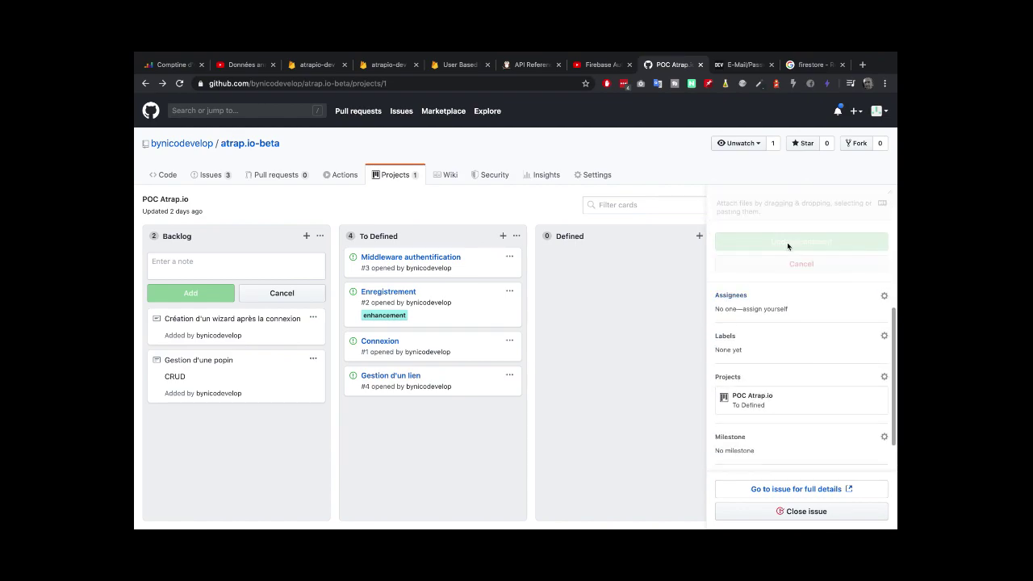
left_click(388, 292)
scroll(726, 331, "down", 2)
scroll(741, 324, "up", 1)
left_click(741, 313)
scroll(769, 325, "down", 5)
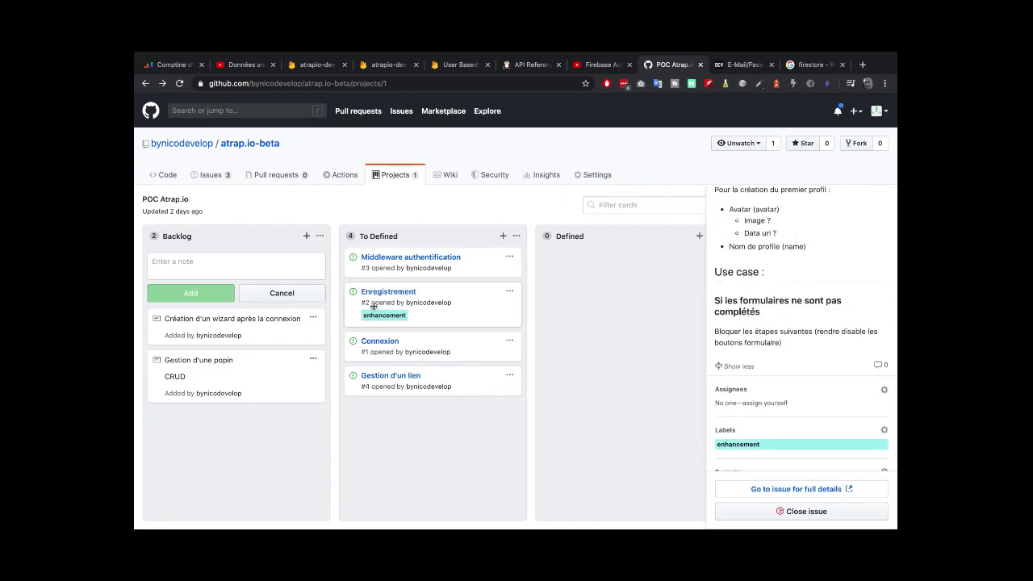
Under Use case in Connexion, add '### Cas nominal': L'utilisateur est redirigé vers le dashboard
left_click(380, 342)
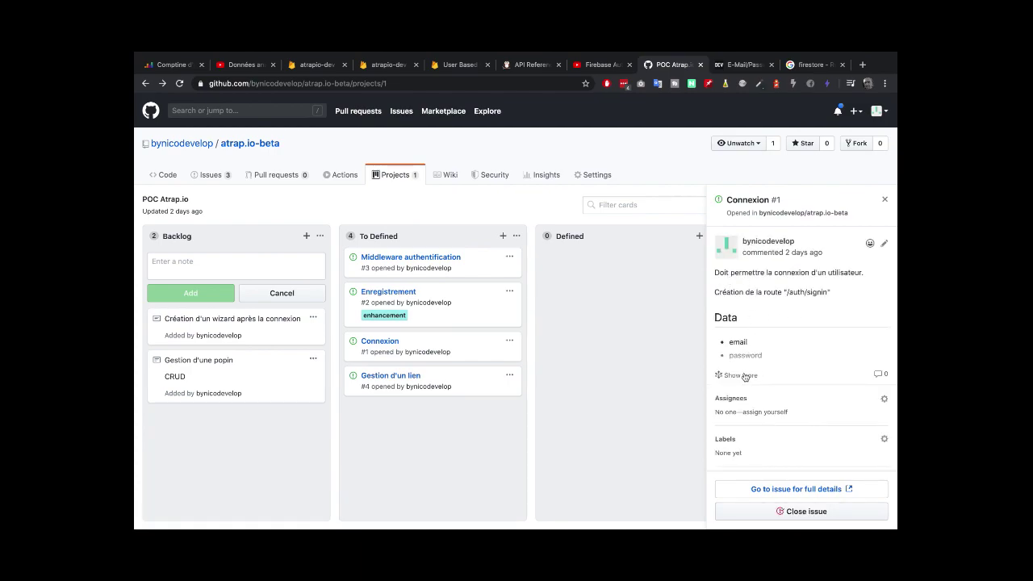
left_click(740, 375)
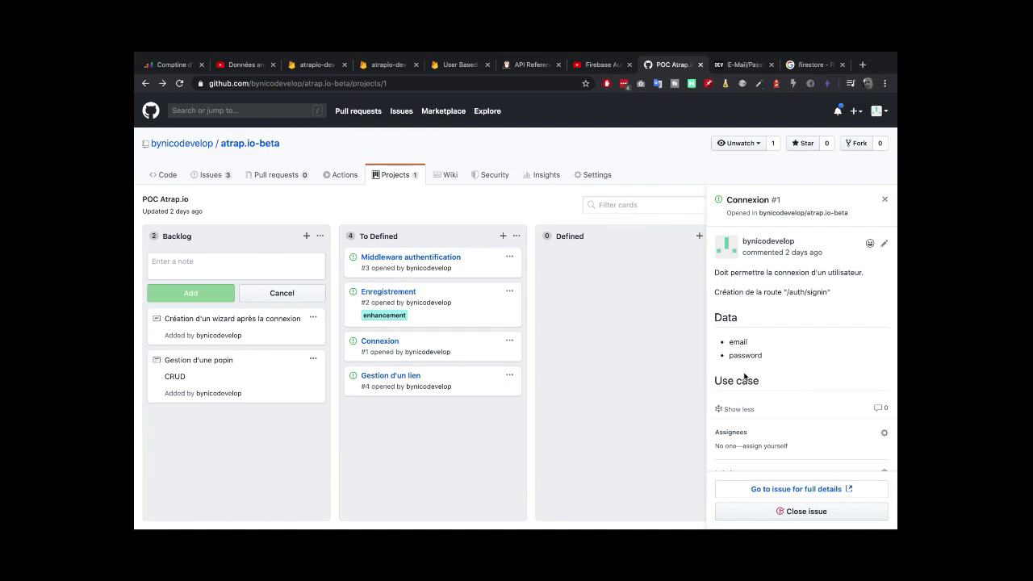
left_click(885, 252)
scroll(831, 306, "down", 2)
key("Return")
key("Return")
type("### Cas n")
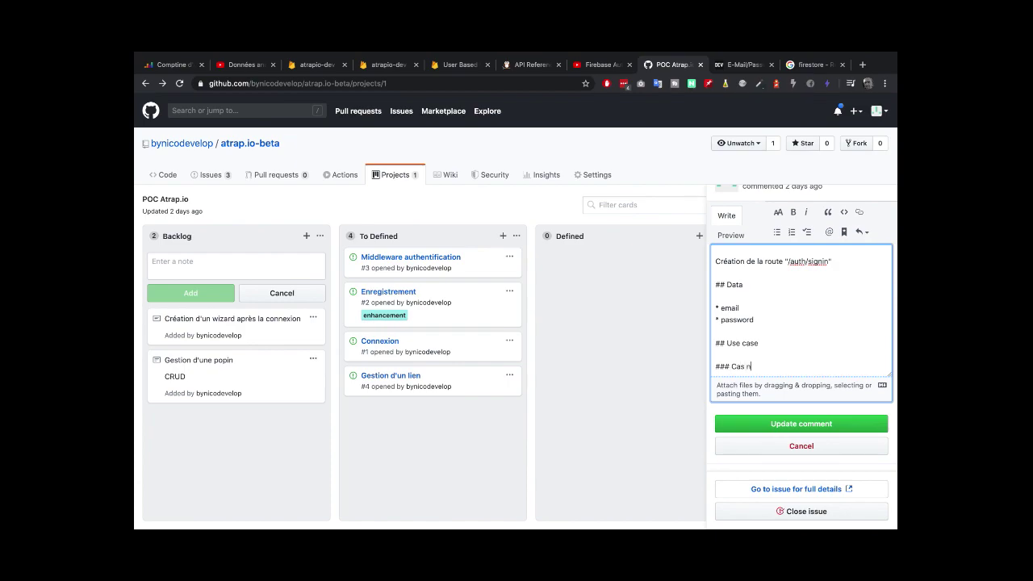
type("ominal")
key("Return")
key("Return")
type("L")
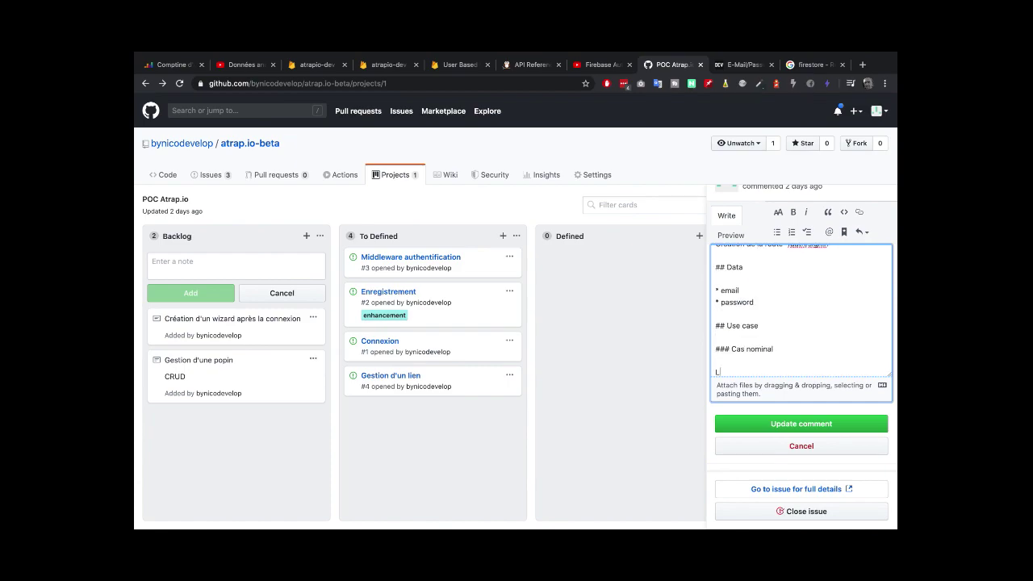
type("'utilisat'u")
type("eur")
type(" est redi")
type("rigé vers")
type(" l")
type("e das")
type("hboa")
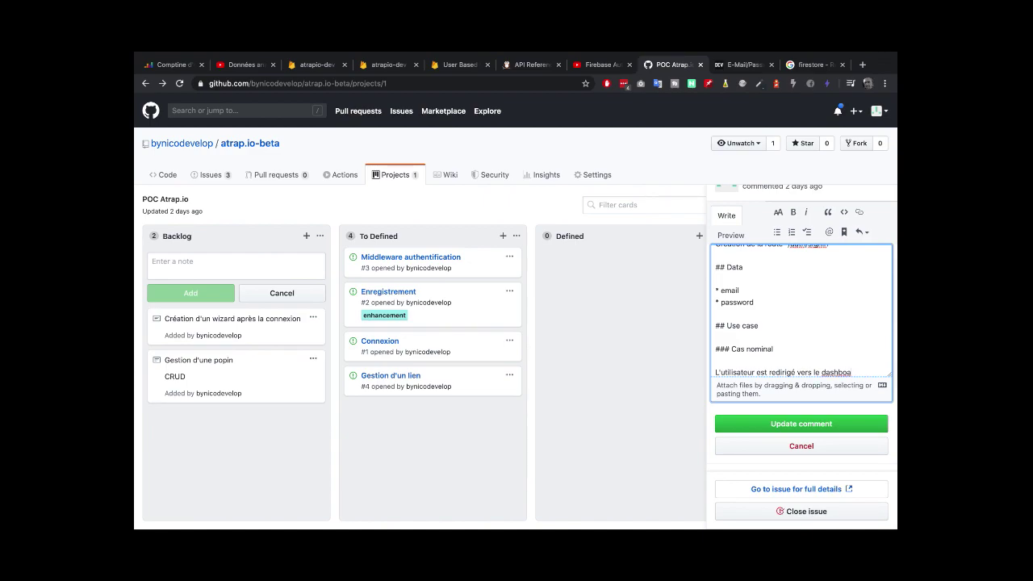
type("trrd")
Load the atrap.io site in a new browser tab
key("ctrl+t")
type("tra")
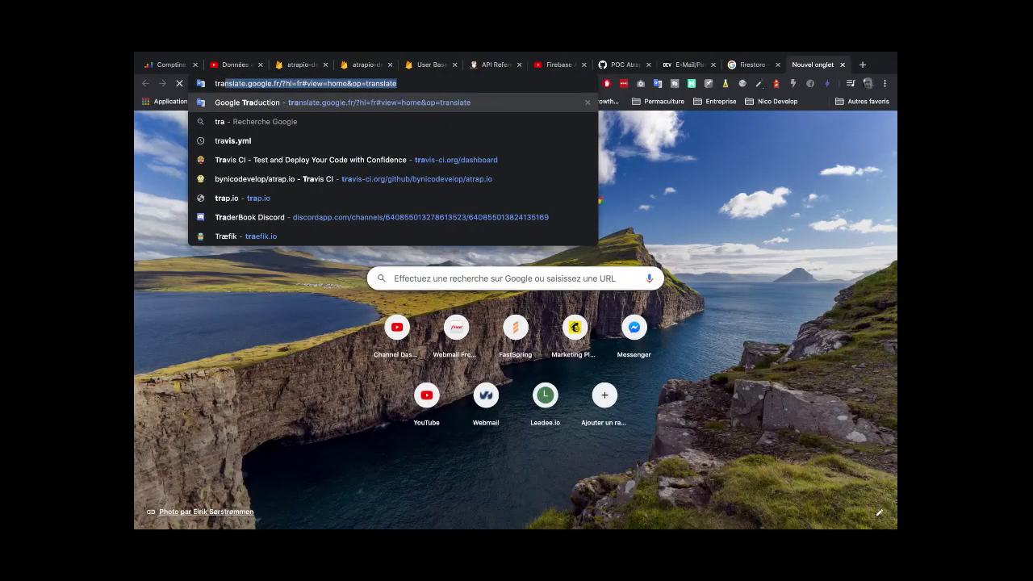
key("BackSpace")
key("BackSpace")
key("BackSpace")
key("BackSpace")
type("atrap.io")
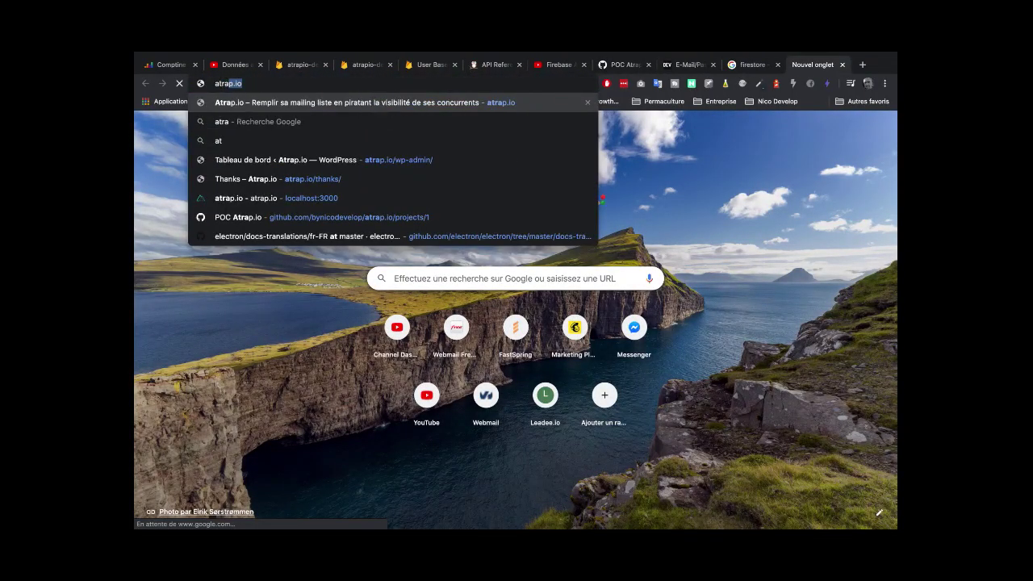
key("Return")
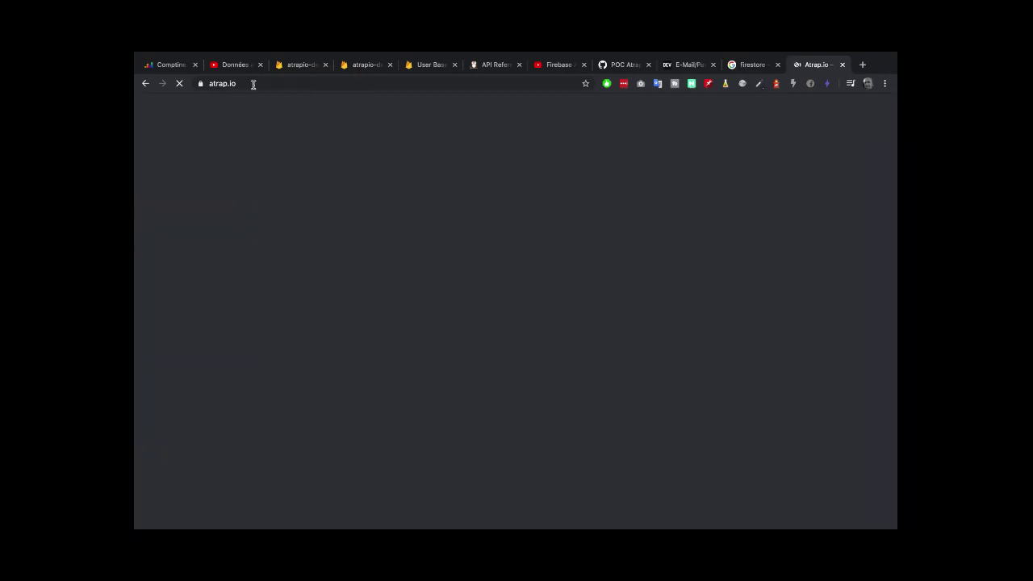
Change the address to app.atrap.io/auth/signup, then close the Atrap.io tab
left_click(250, 83)
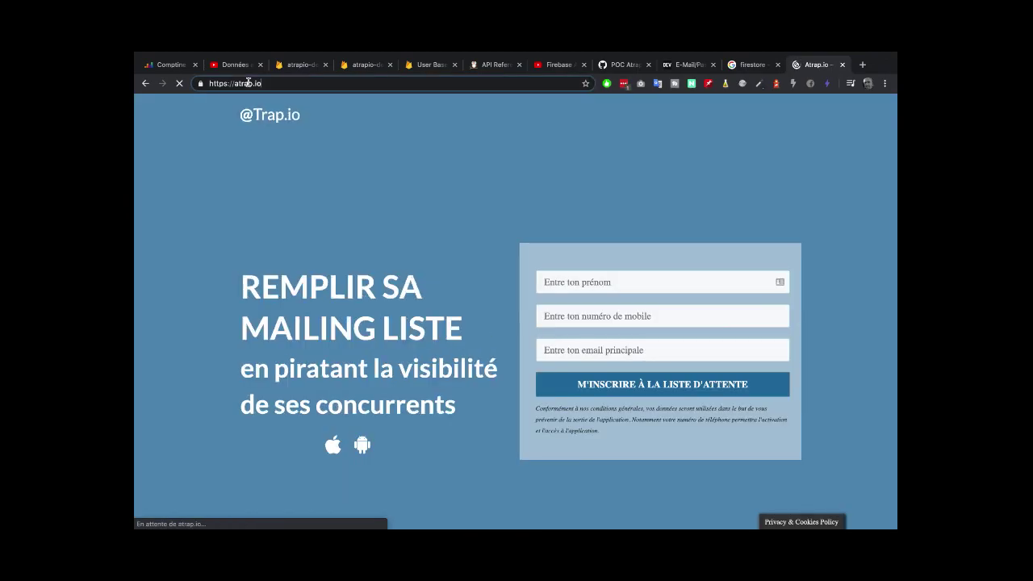
left_click(248, 83)
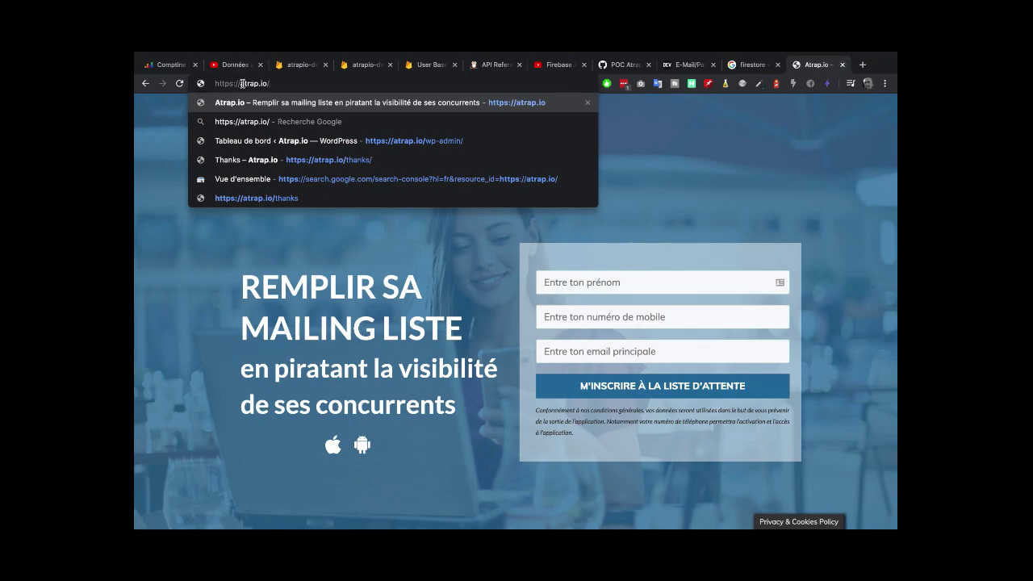
type("app.")
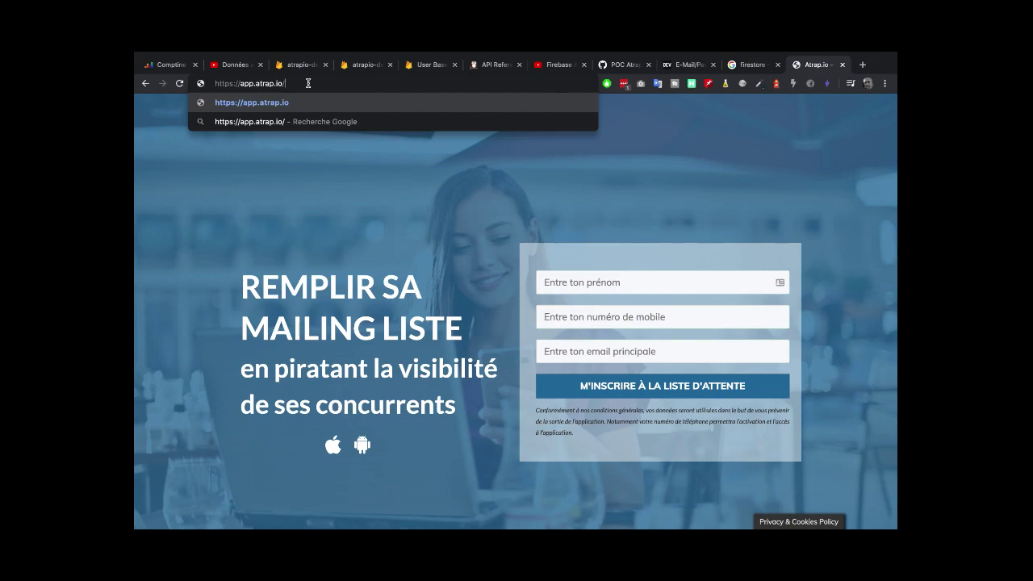
type("auth/")
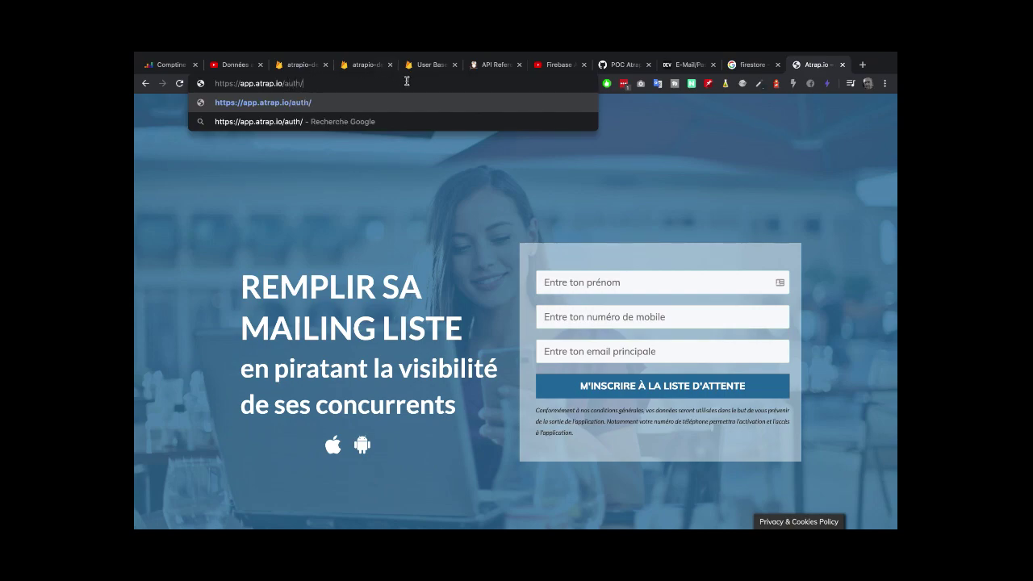
type("signin")
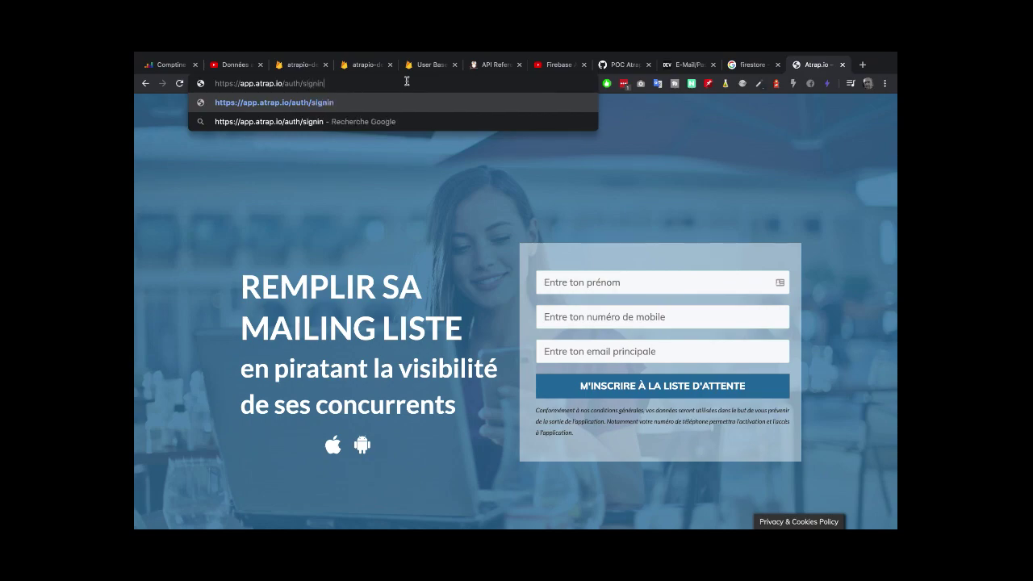
key("BackSpace")
key("BackSpace")
type("up")
key("super+w")
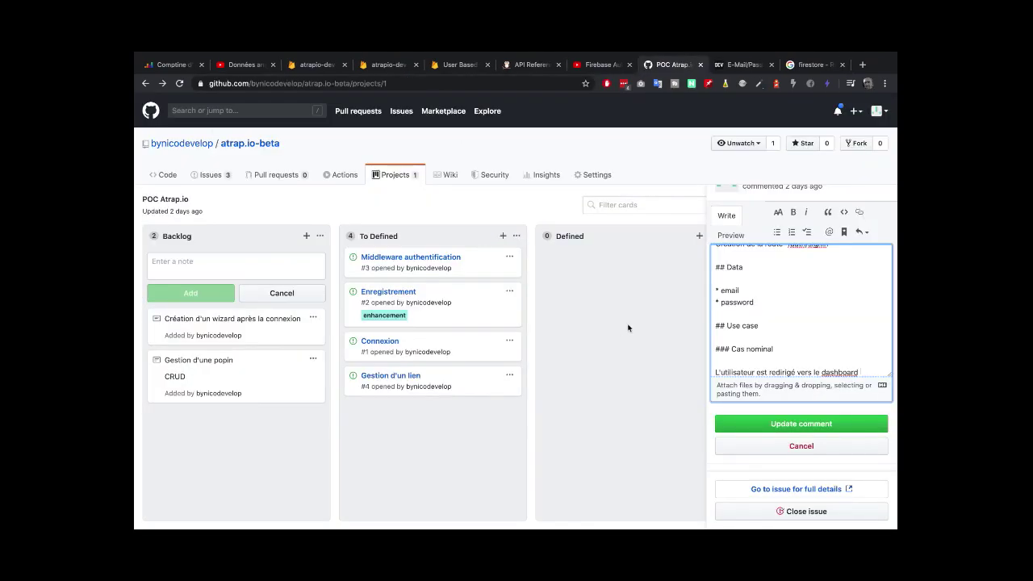
Add a case heading for an incomplete form, with the behaviour 'Blocage du bouton de connexion'
type("\"/\"")
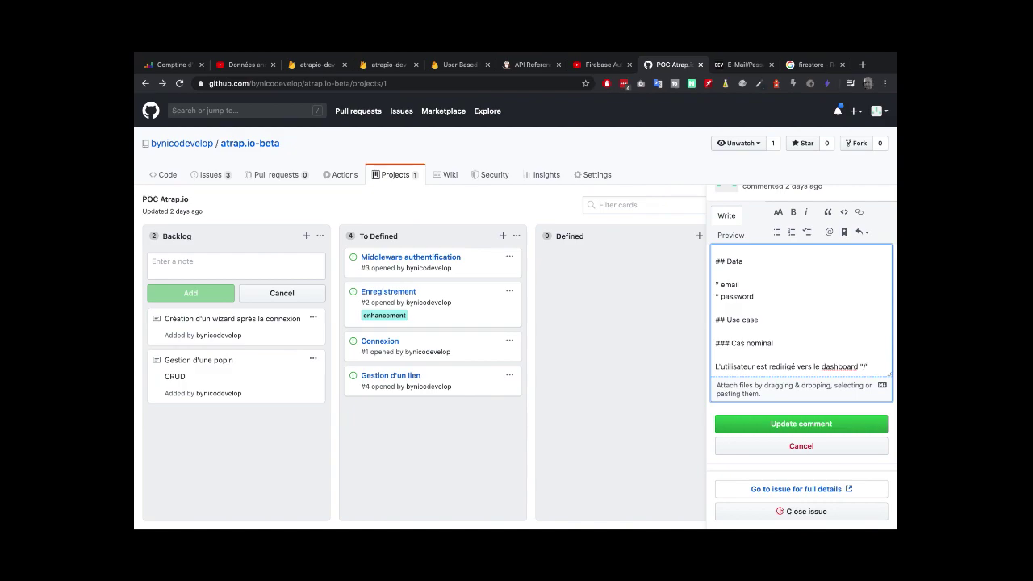
key("Return")
key("Return")
type("###")
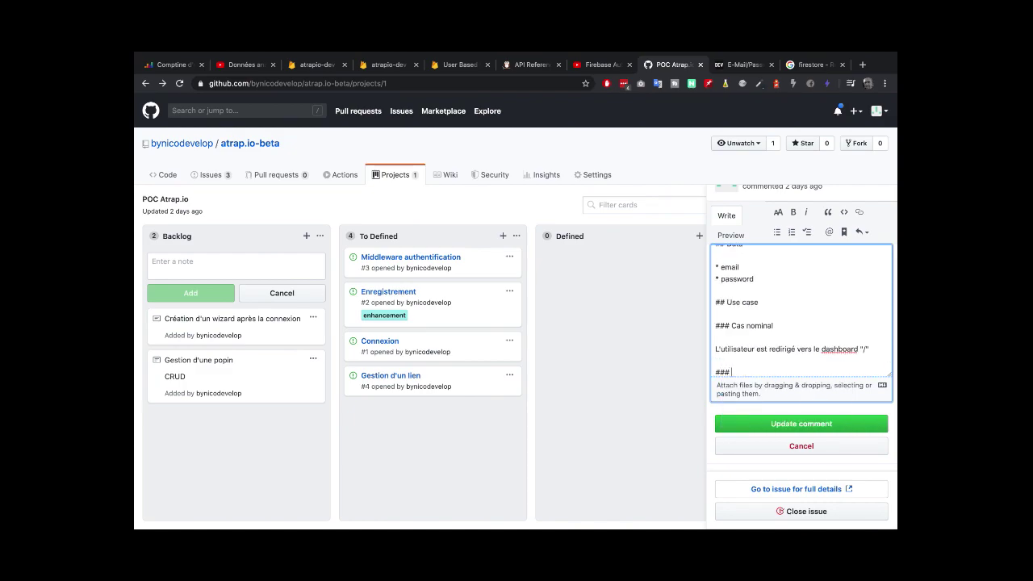
type(" Erreurs")
key("Return")
key("Return")
type("L'utilisateur ")
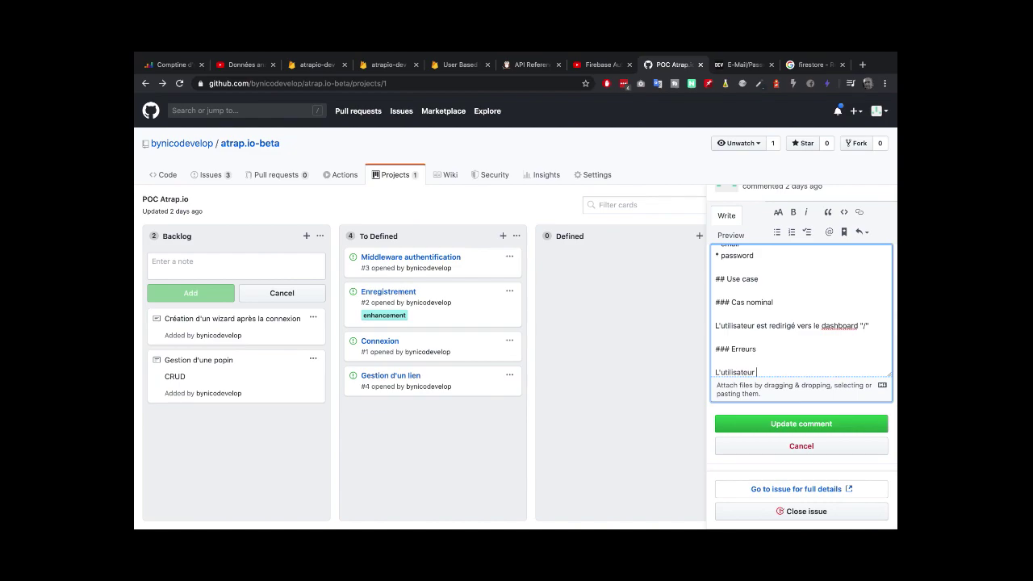
type("n'a pas complété tous les champs du fo")
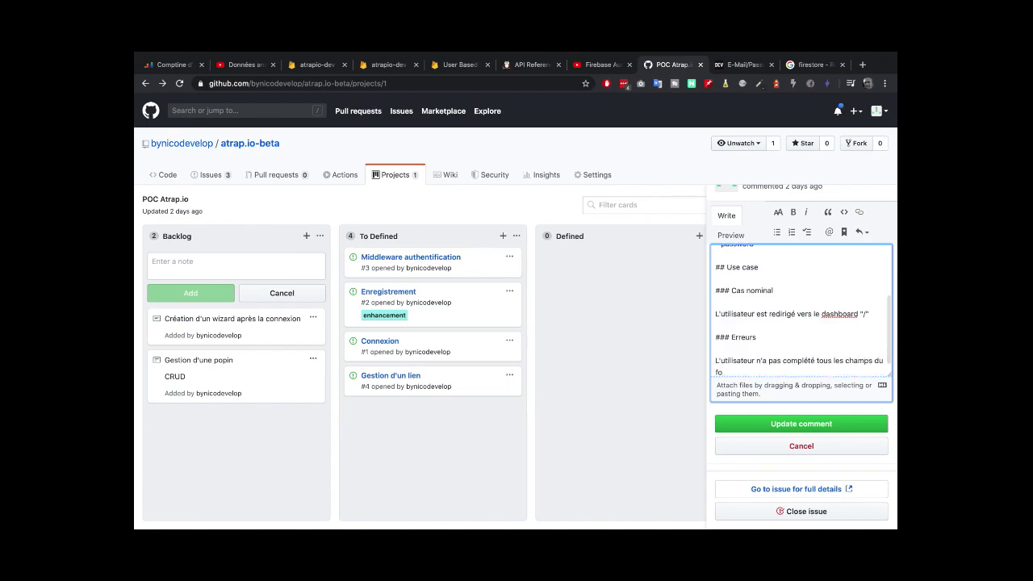
type("rmulaire")
left_click_drag(748, 370, 709, 359)
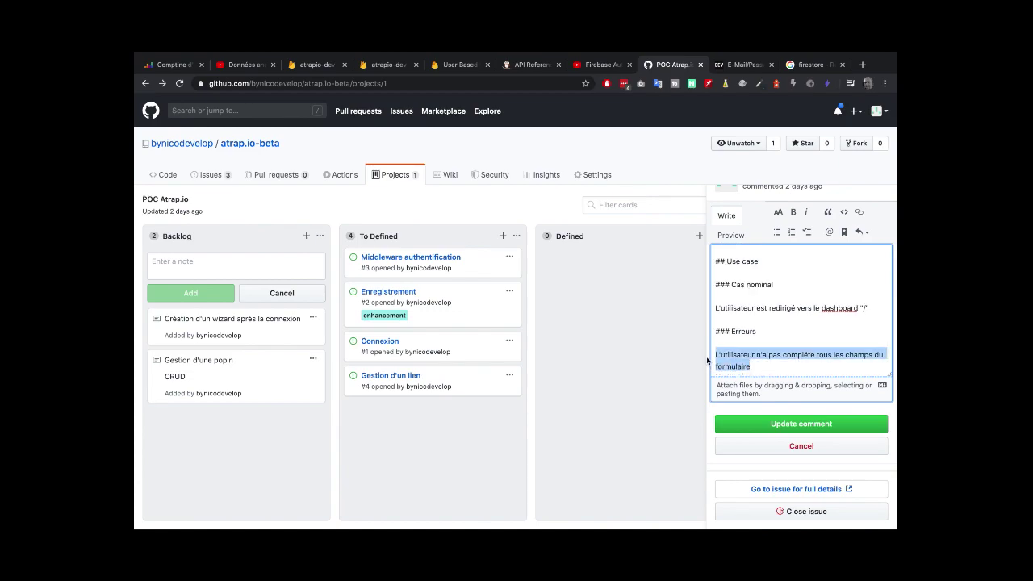
key("BackSpace")
key("ctrl+z")
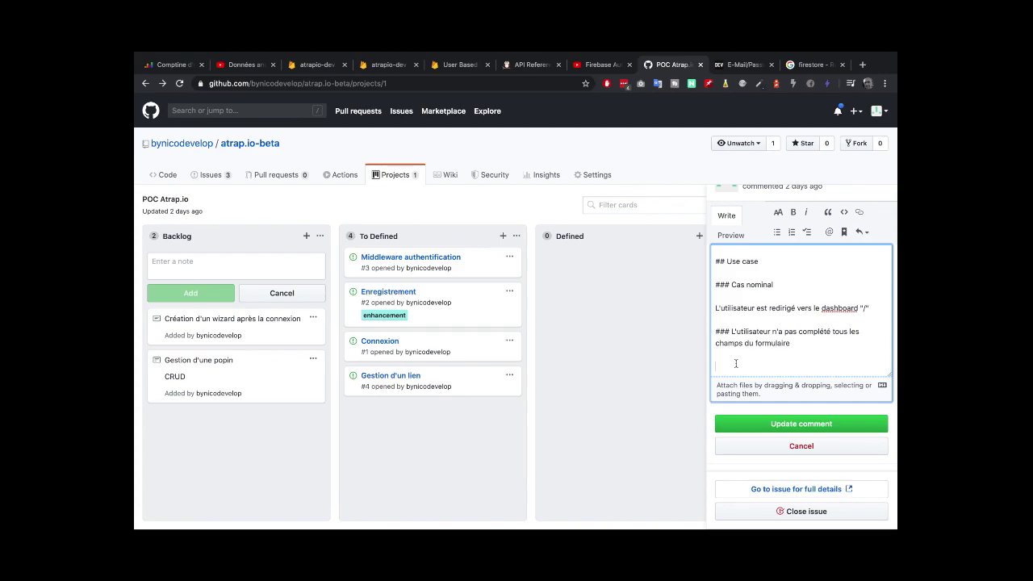
type("Blocage du bouton de connexion")
Duplicate that block and reword it for wrong credentials, without clearing the form data
scroll(799, 311, "down", 1)
left_click_drag(831, 350, 704, 317)
key("ctrl+c")
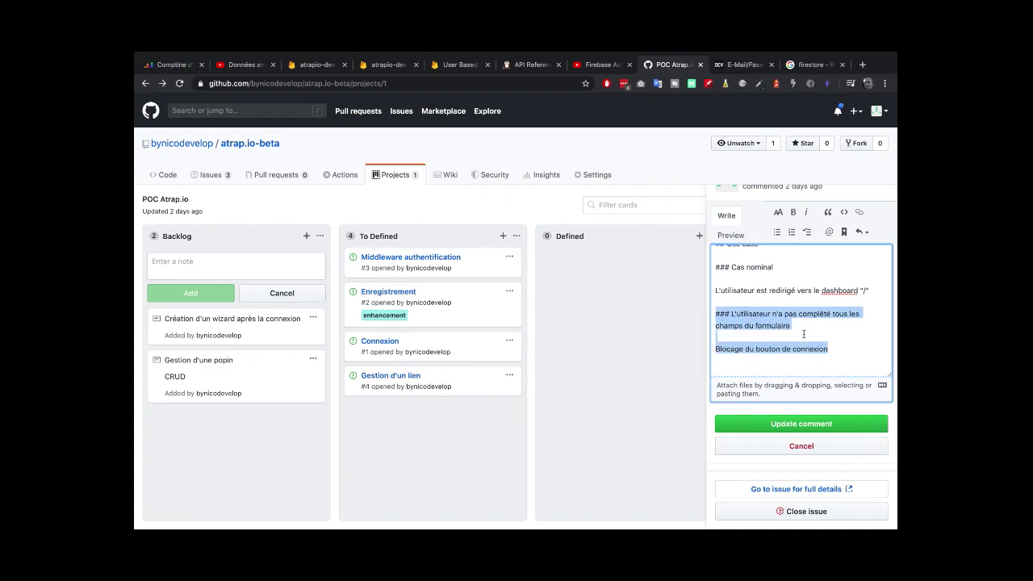
left_click(838, 365)
key("ctrl+v")
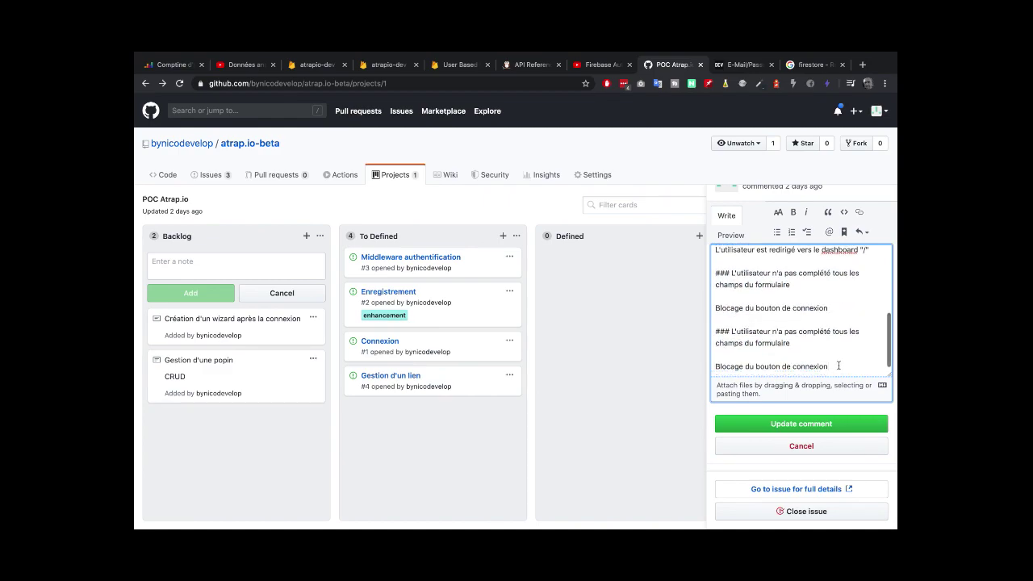
left_click_drag(772, 332, 791, 344)
type("se")
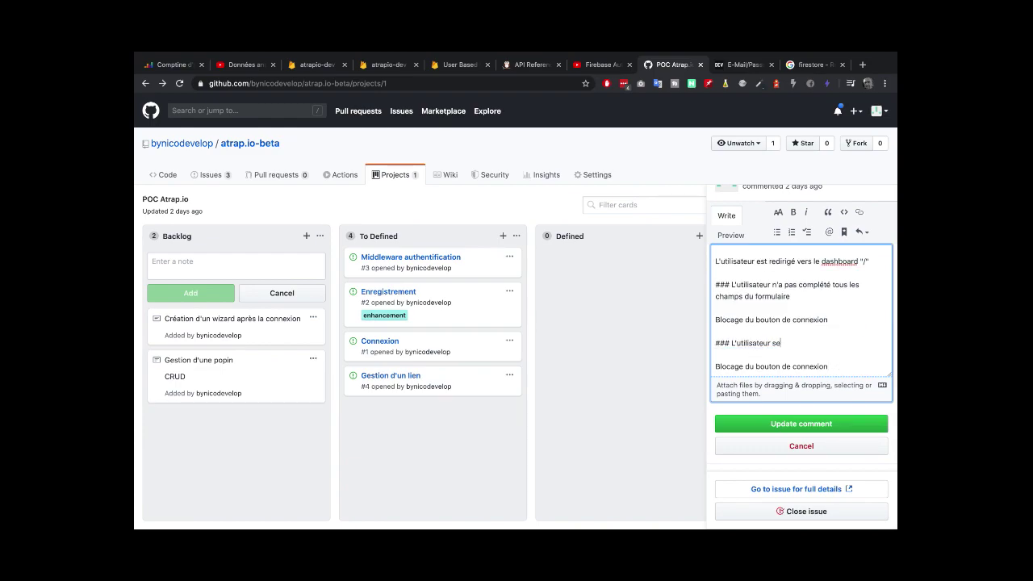
type(" trompe dans")
type("identifiants")
type("sa")
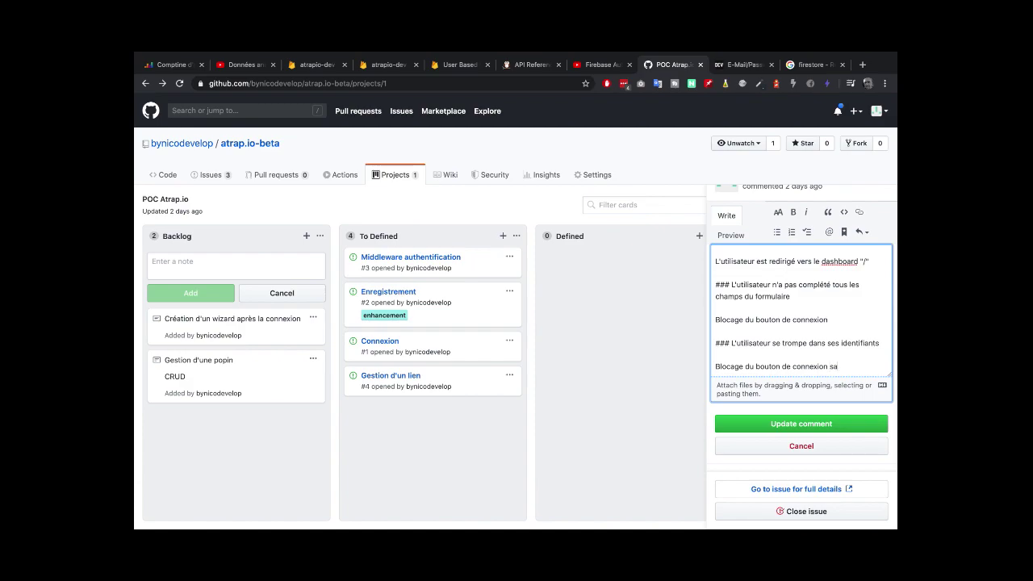
type("ns vider les données formulaire")
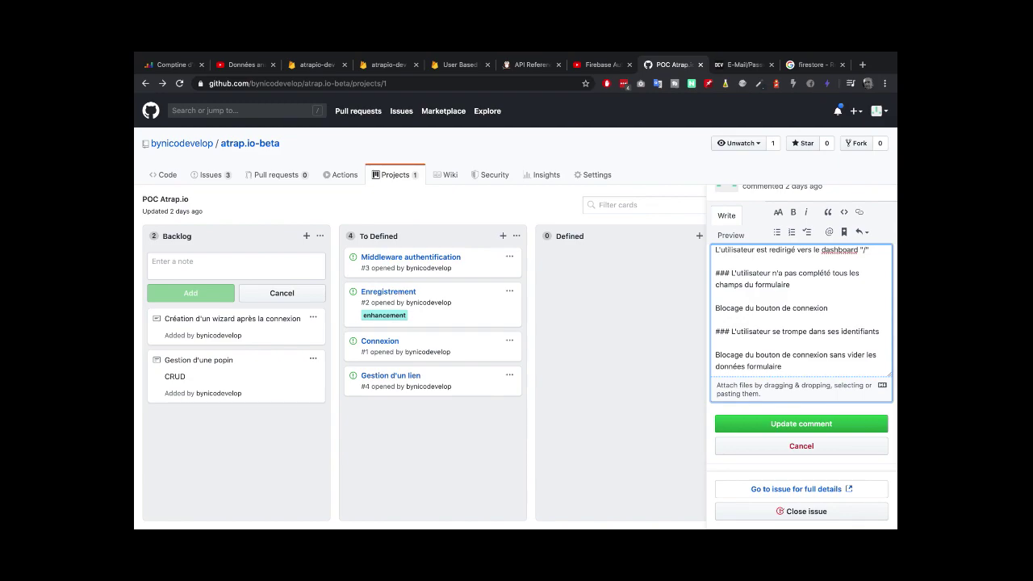
type(".")
Add a notification saying the entered information does not permit authentication
key("Return")
key("Return")
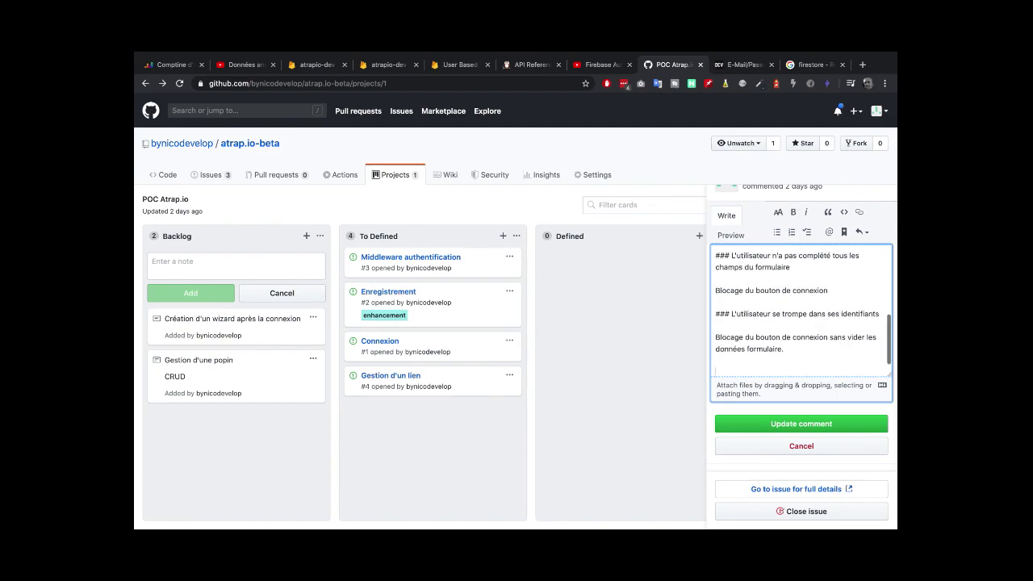
type("Affich")
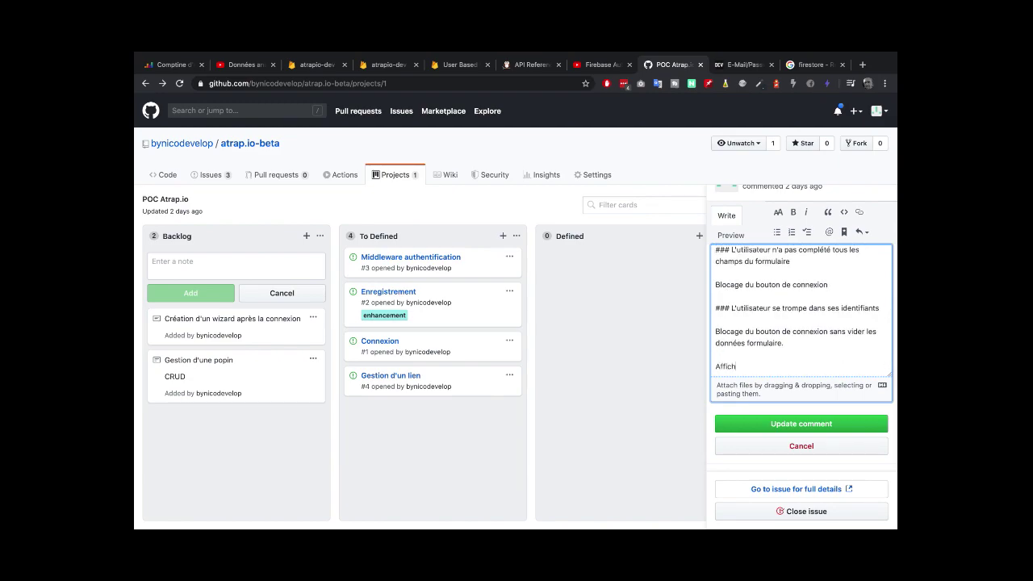
type("age d'une ")
type("notification")
type(" disan")
type("t que le")
type("s")
key("BackSpace")
type("les informations ne")
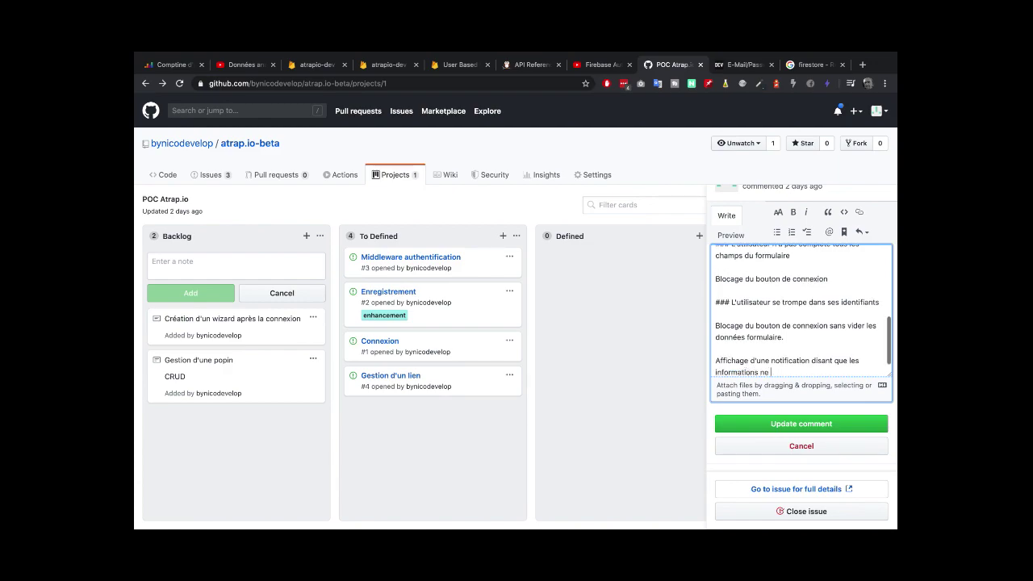
type(" permettent pas l'authentification.")
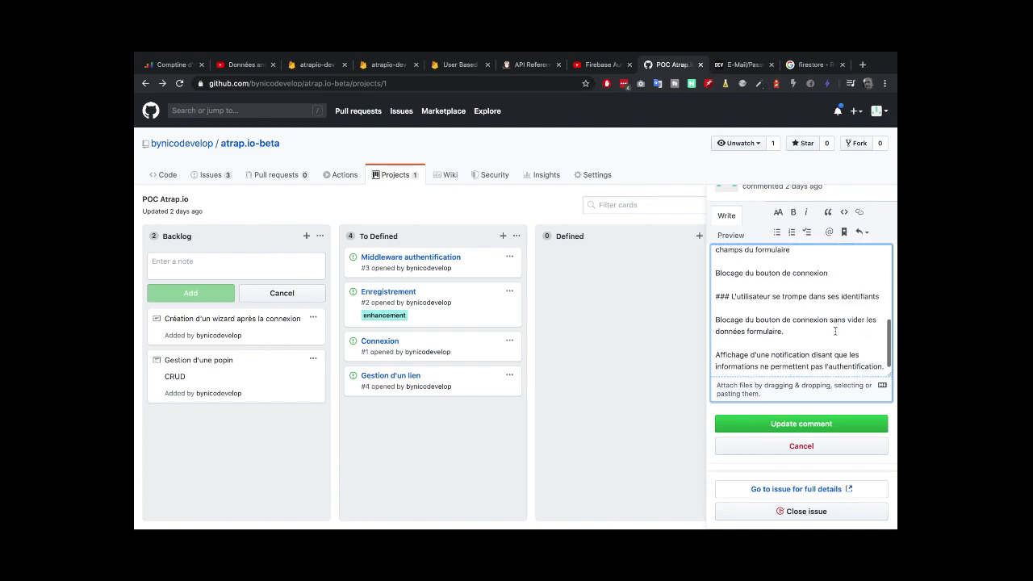
scroll(807, 331, "up", 3)
scroll(804, 331, "down", 3)
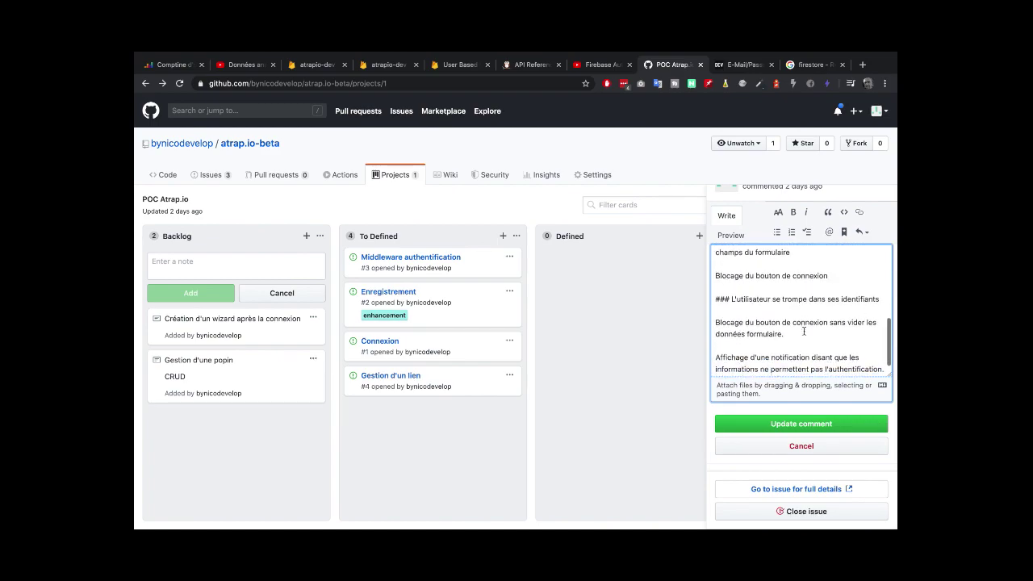
left_click_drag(715, 358, 810, 359)
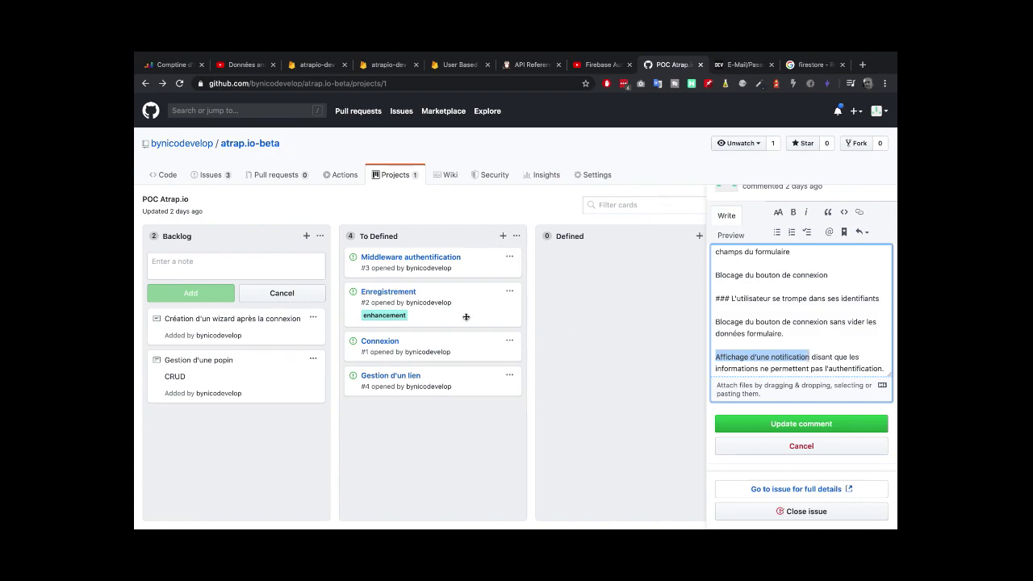
Paste the copied phrase into a Backlog note and retitle it 'Système de notification'
left_click(257, 265)
key("ctrl+v")
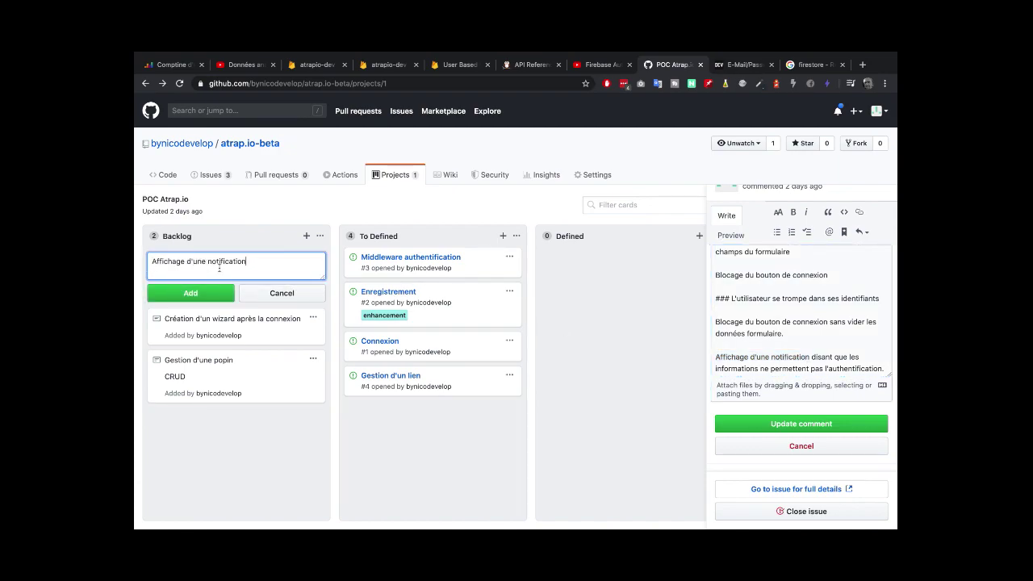
left_click_drag(189, 261, 135, 264)
type("Système")
left_click_drag(203, 261, 182, 261)
type("de")
key("Return")
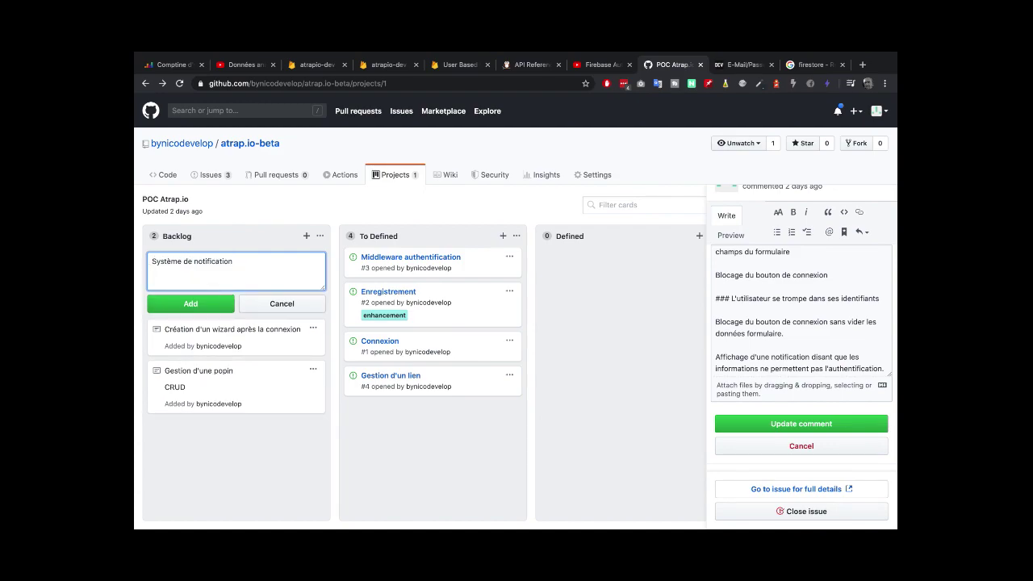
List bullets for errors, information and success cases, and add the note to Backlog
type("* Pour les erreurs")
key("Return")
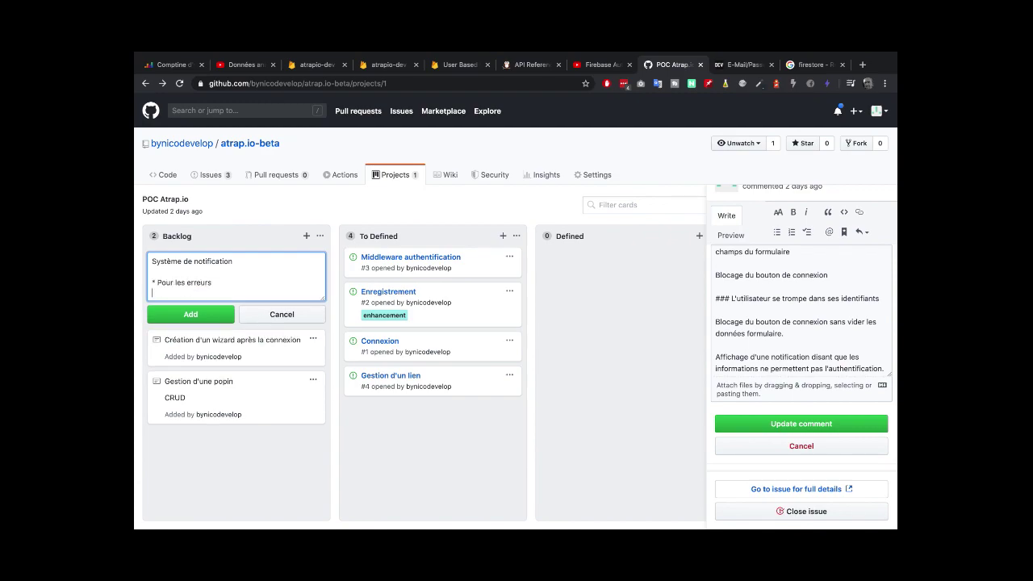
type("* pour les information")
key("Return")
type("* Pous")
key("BackSpace")
key("BackSpace")
type("s")
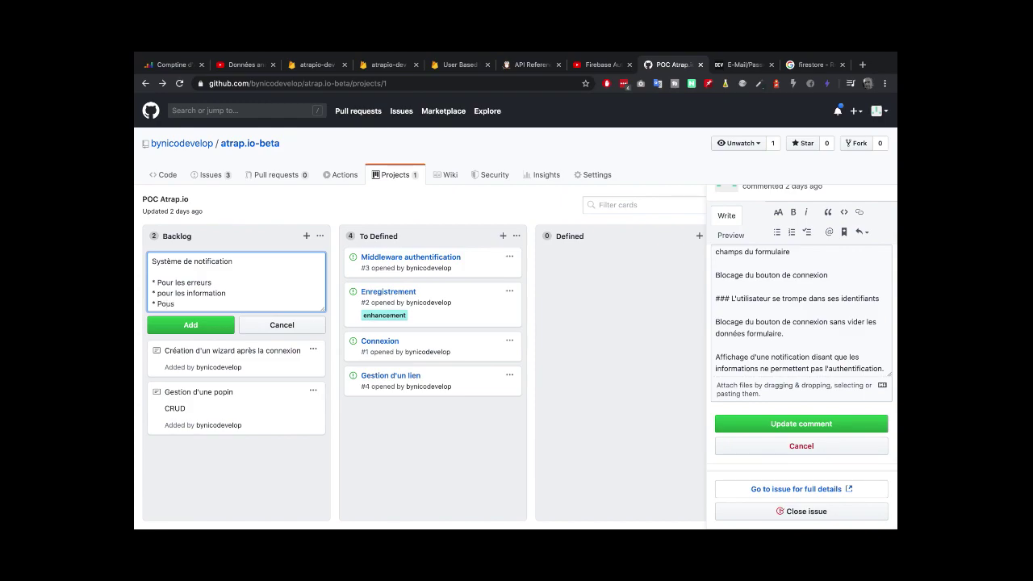
type(" les. a")
type(" cas de su")
type("ccès")
left_click(194, 324)
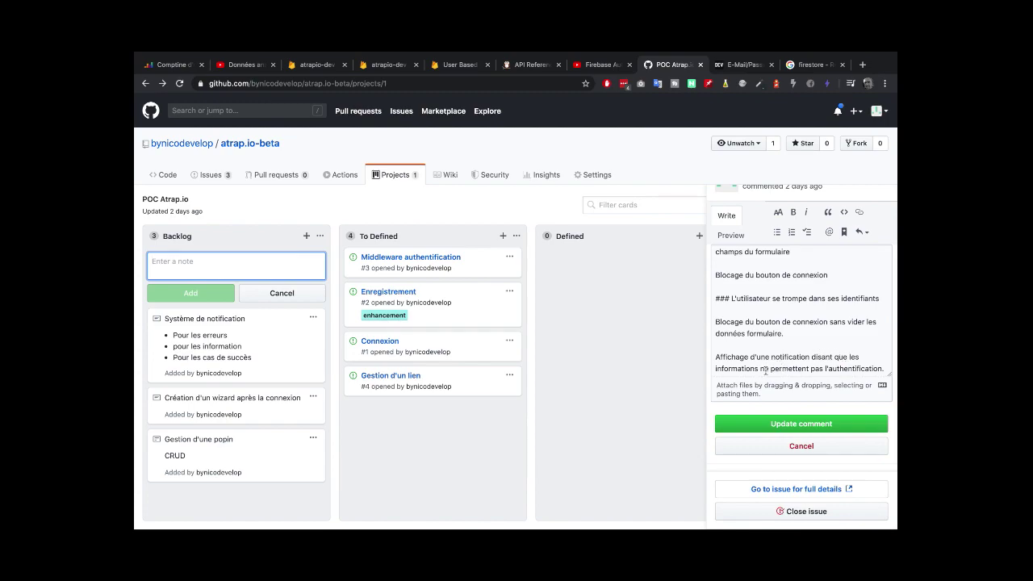
scroll(825, 365, "up", 3)
scroll(847, 307, "down", 3)
scroll(847, 308, "down", 1)
scroll(846, 307, "up", 1)
scroll(847, 307, "down", 1)
scroll(847, 307, "down", 1)
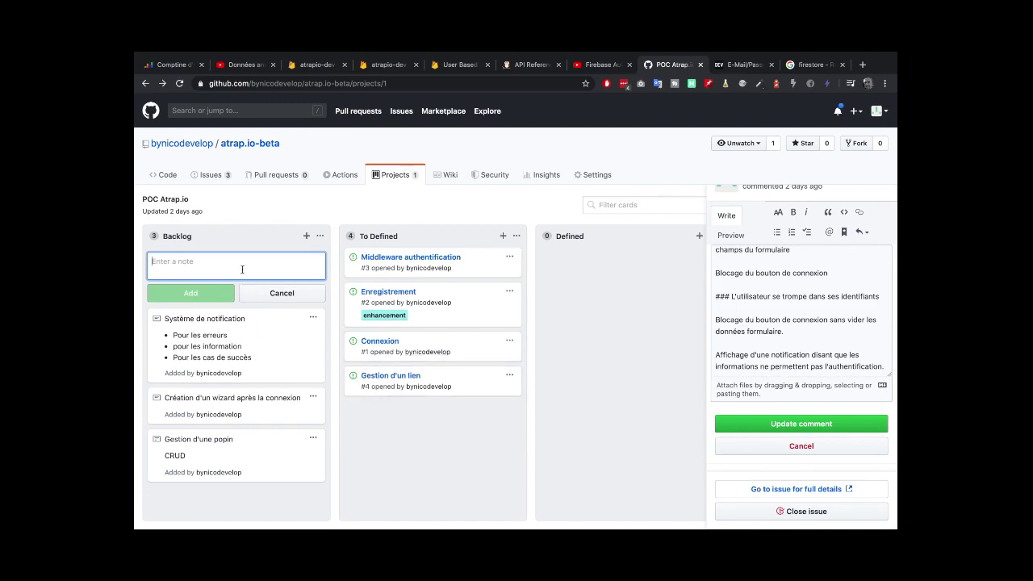
Start the note 'Erreur de connexion au serveur' describing a BDD/storage outage and an error page
type("Erreur de conne")
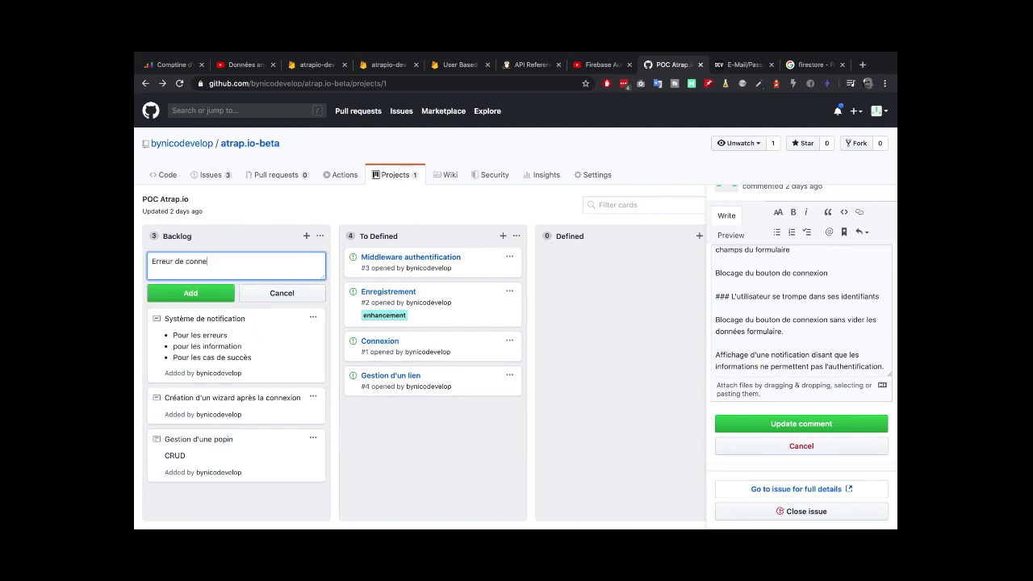
type("xion au serveur")
key("Return")
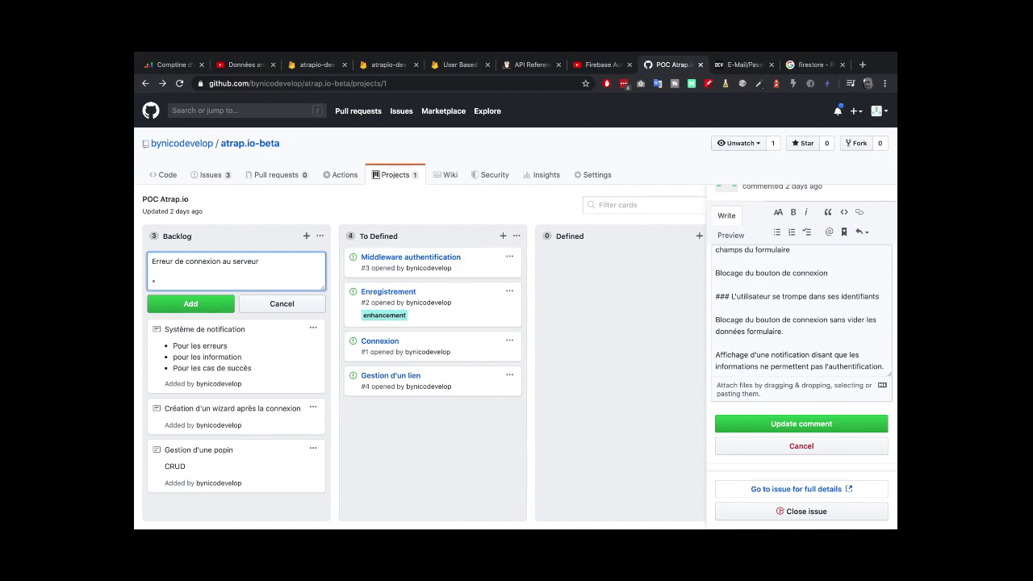
type("*")
key("Return")
key("Return")
type("Imaginer un cas d'erreur où")
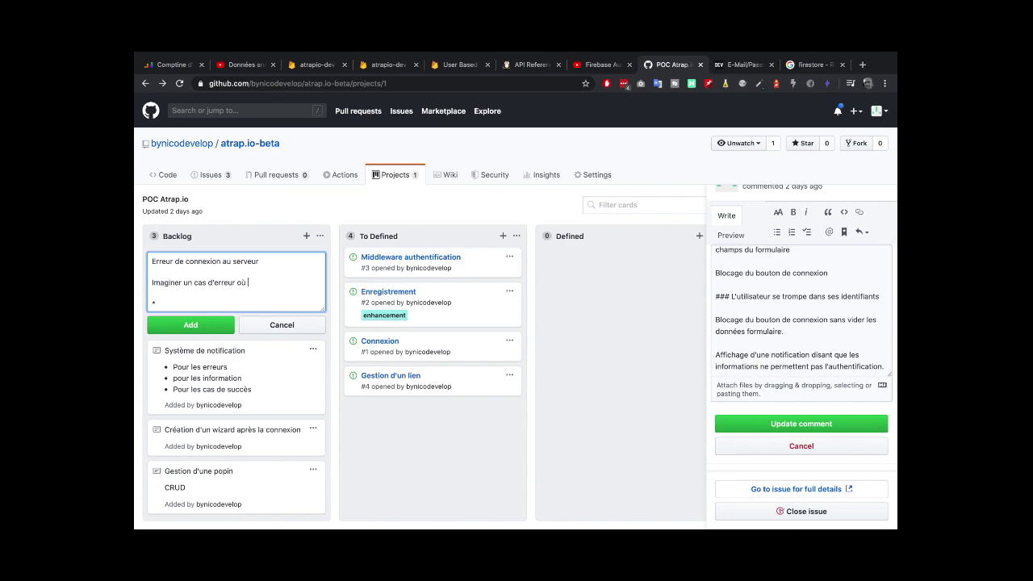
type(" il n'est pas poosible de se so")
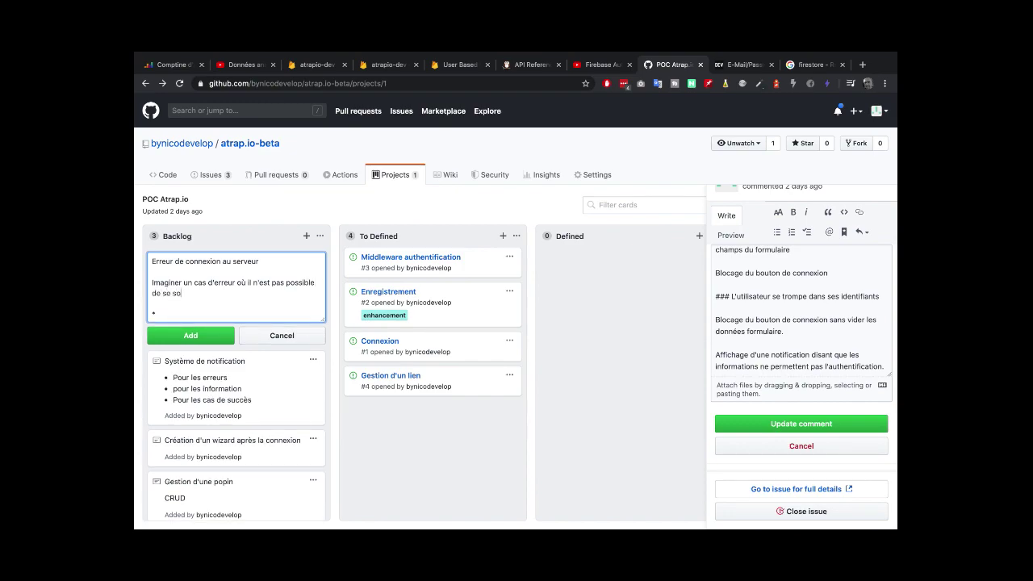
key("BackSpace")
key("BackSpace")
type("connecter aux serveur de BDD plus")
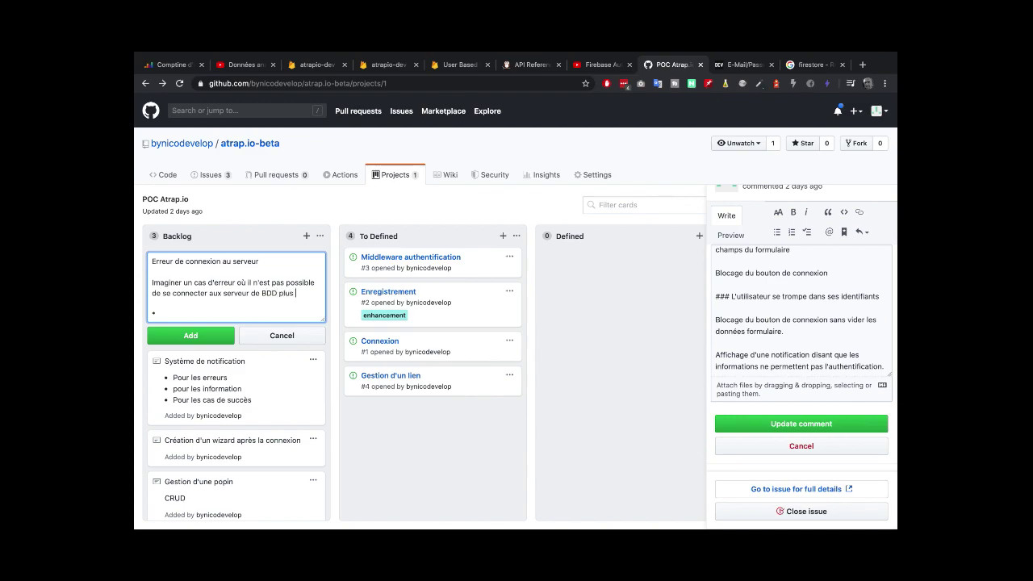
key("BackSpace")
key("BackSpace")
key("BackSpace")
type("+ sot")
key("BackSpace")
key("BackSpace")
type("t")
type("orage- ")
type("Afficha")
type("ge d")
type("'une page d")
type("'erreur")
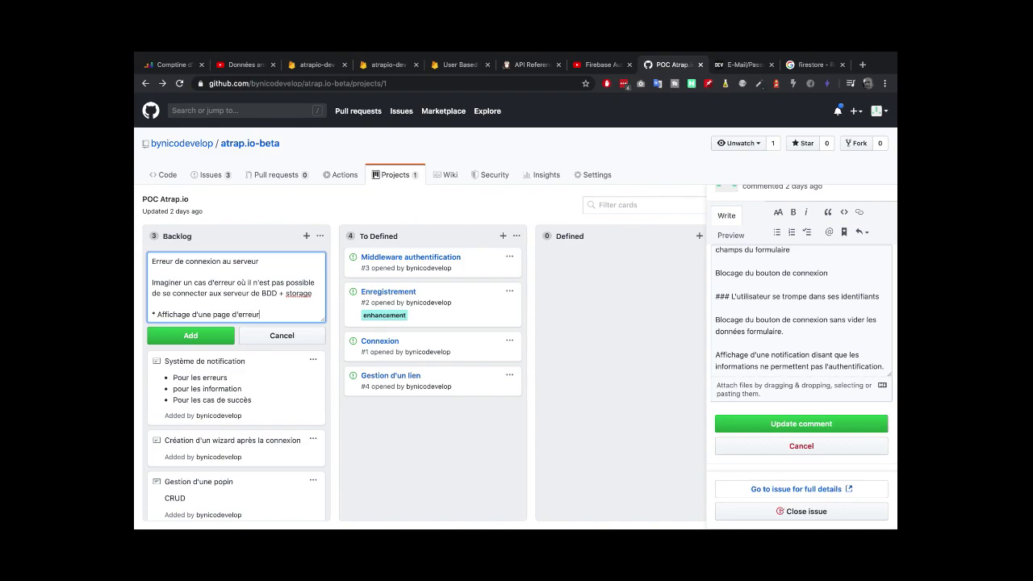
Add bullets for a notification and saving app state in Localstorage, then add the note
key("Return")
type("*")
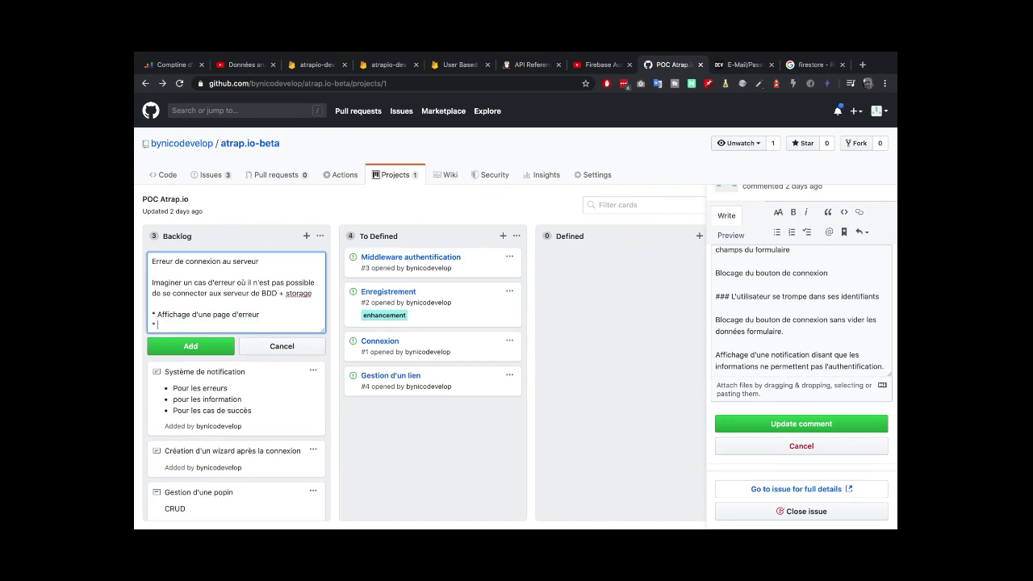
type(" Affichage notification")
key("Return")
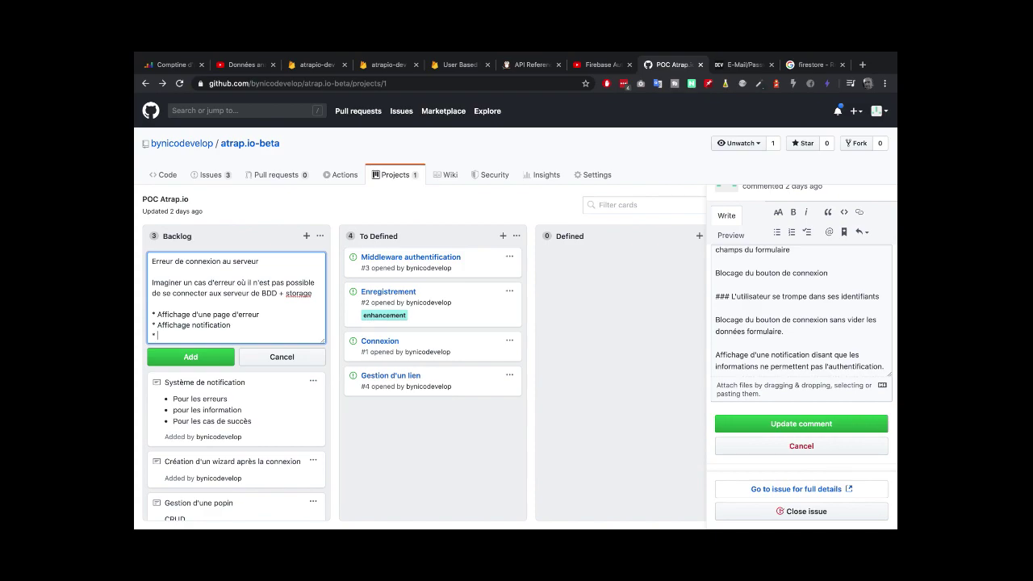
type("*")
type("Msie en")
key("BackSpace")
key("BackSpace")
key("BackSpace")
key("BackSpace")
key("BackSpace")
key("BackSpace")
key("BackSpace")
type("Enregistra")
type("ment de")
type("état de l'application en ")
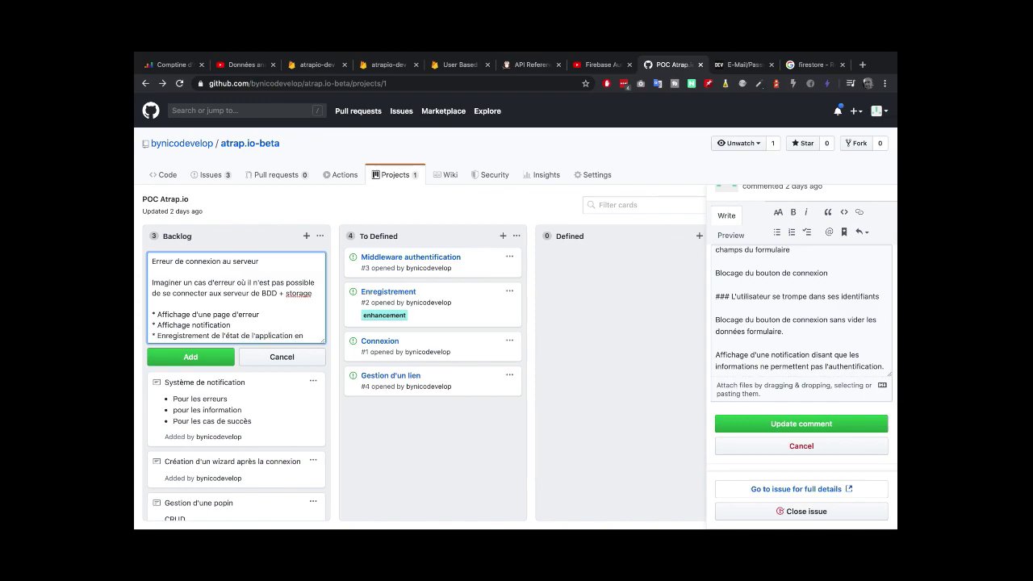
type("Webstor")
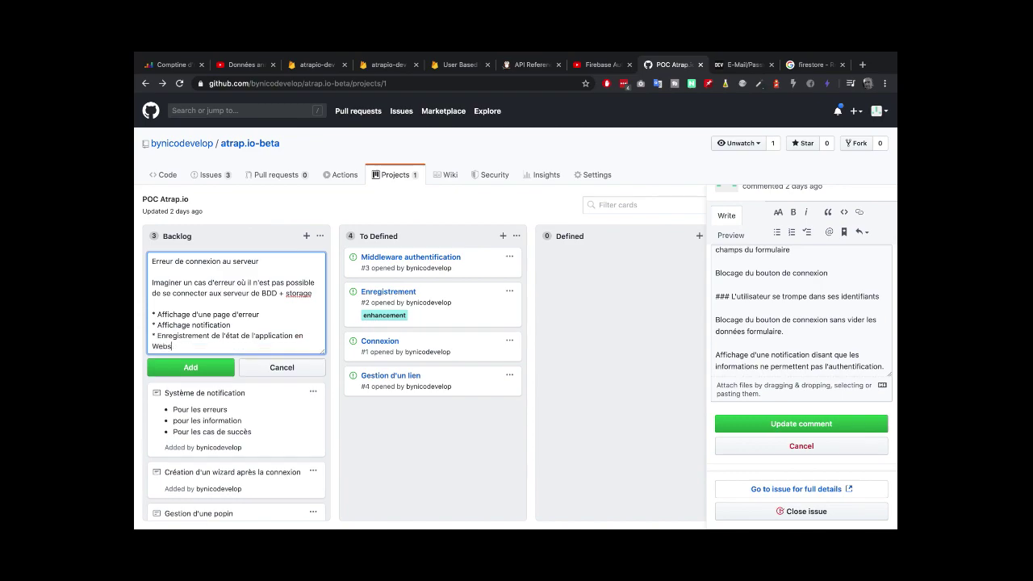
key("BackSpace")
key("BackSpace")
key("BackSpace")
key("BackSpace")
key("BackSpace")
key("BackSpace")
key("BackSpace")
type("Localsoti")
key("BackSpace")
key("BackSpace")
type("torage")
left_click(167, 370)
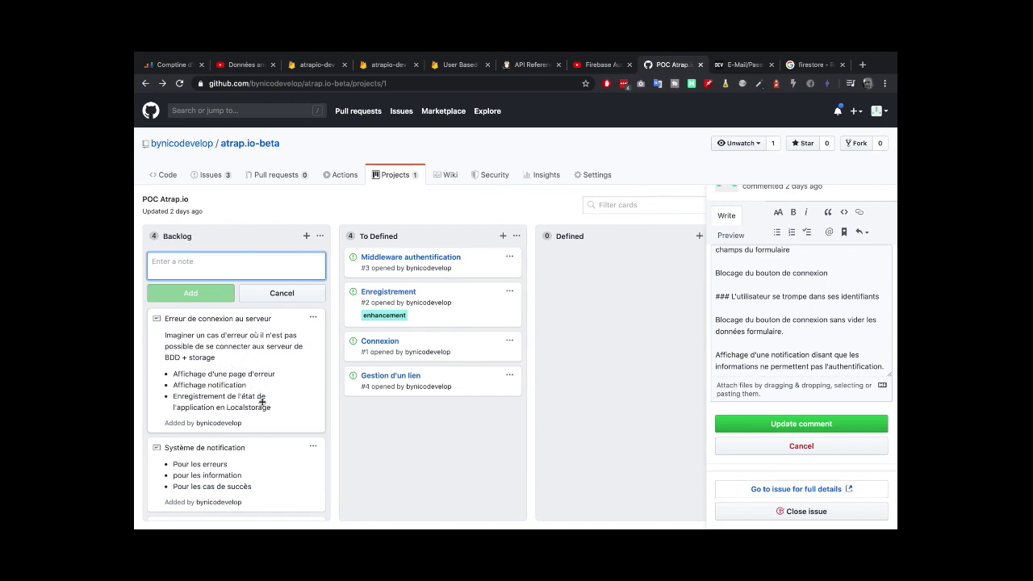
scroll(799, 363, "down", 1)
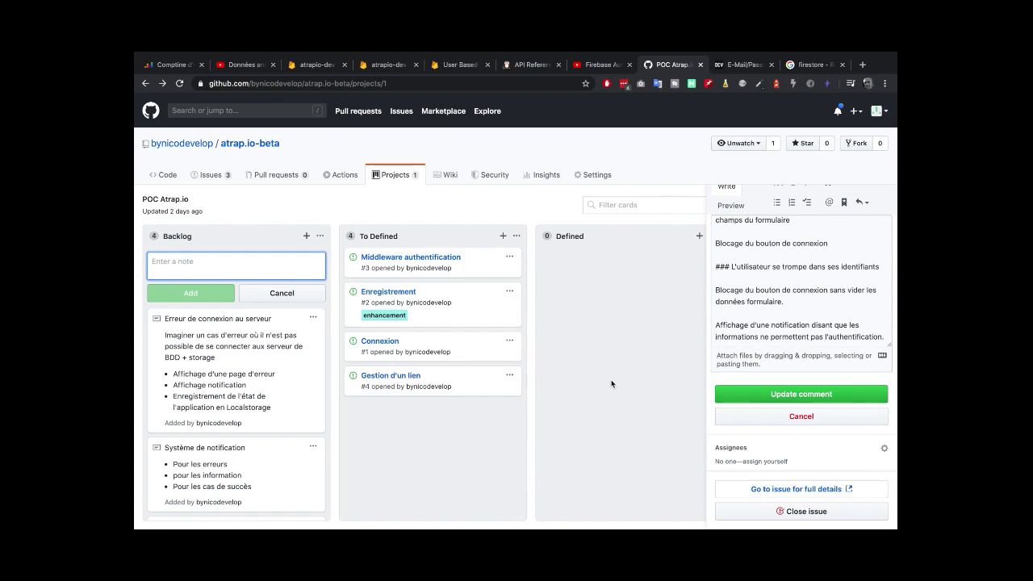
Save the Connexion issue description and apply the enhancement label
left_click(755, 394)
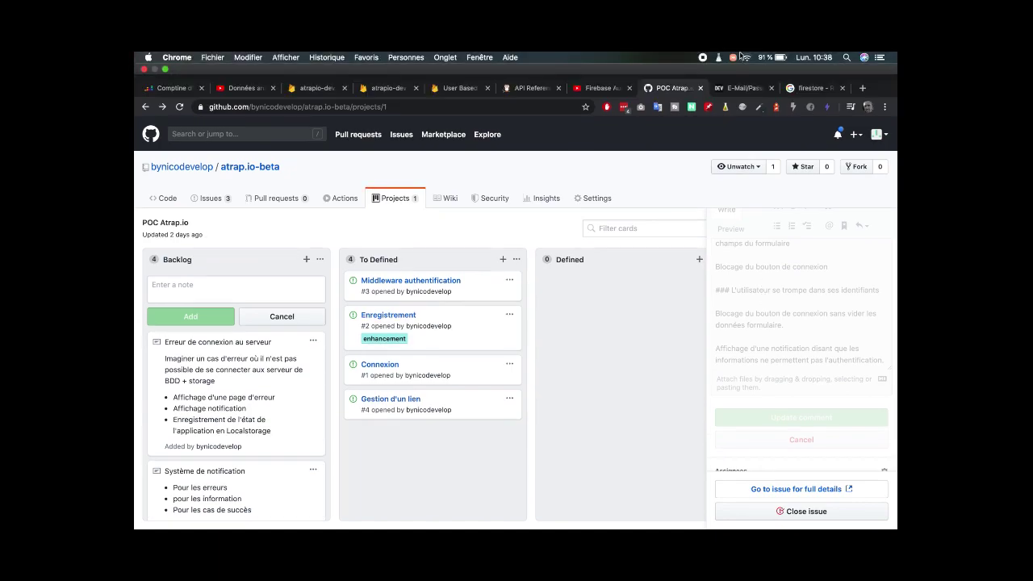
scroll(777, 297, "up", 2)
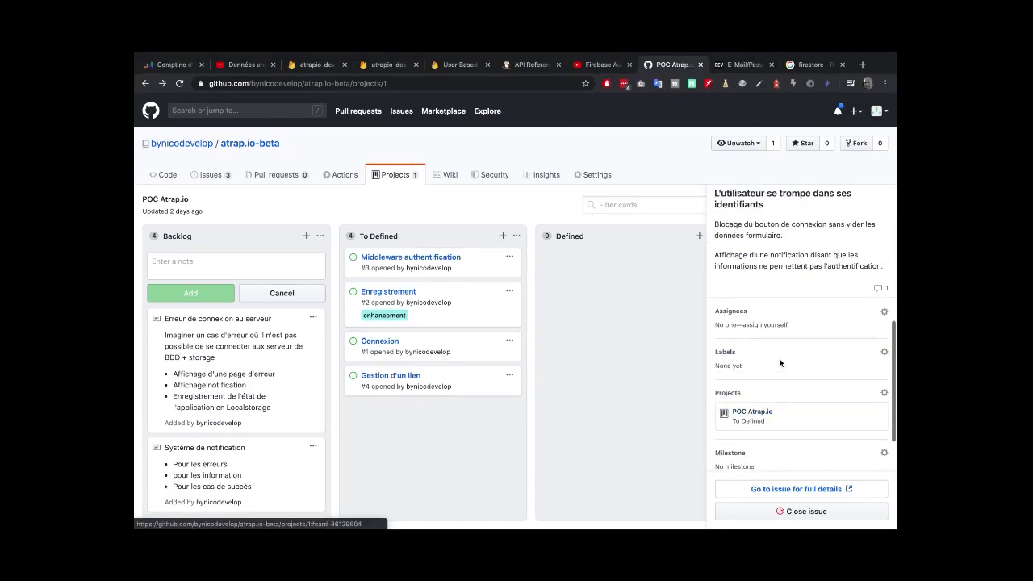
left_click(883, 311)
left_click(845, 313)
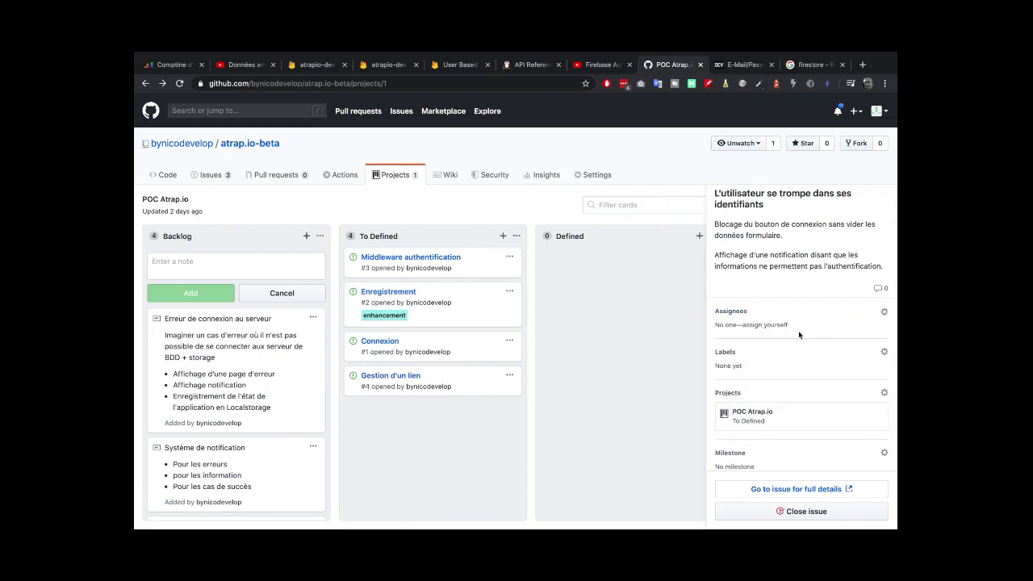
left_click(884, 352)
scroll(790, 455, "down", 3)
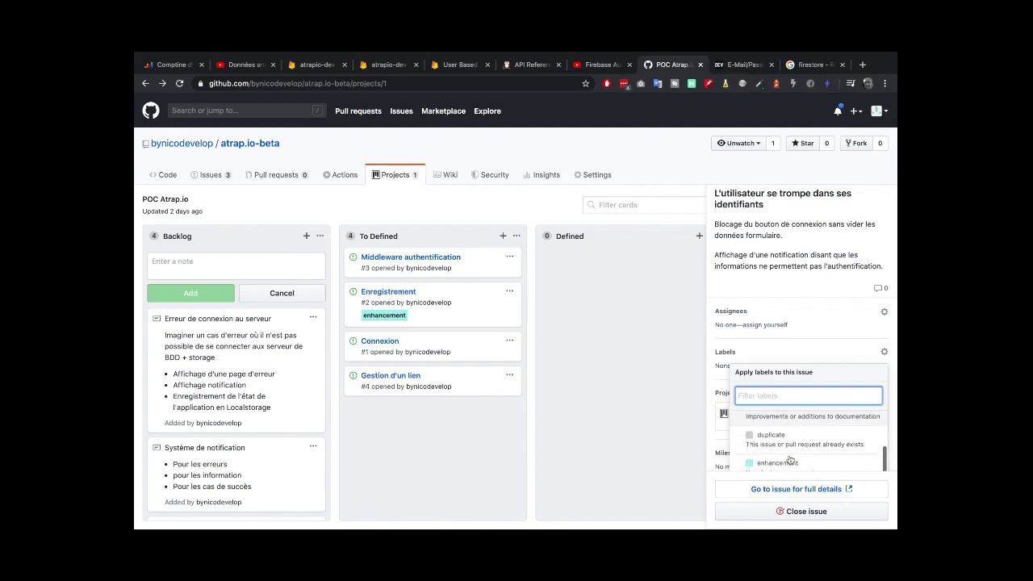
left_click(704, 369)
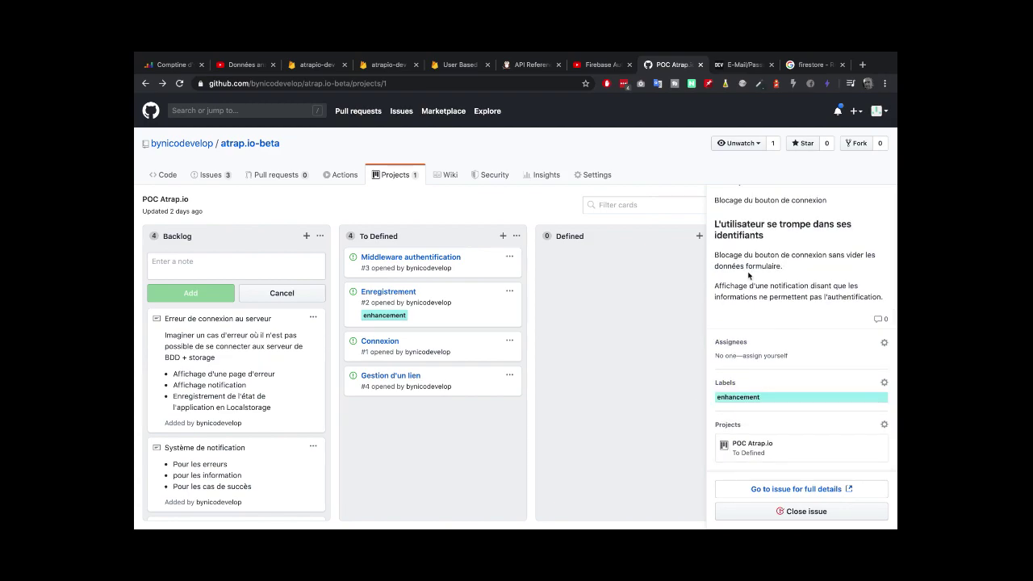
scroll(779, 296, "up", 5)
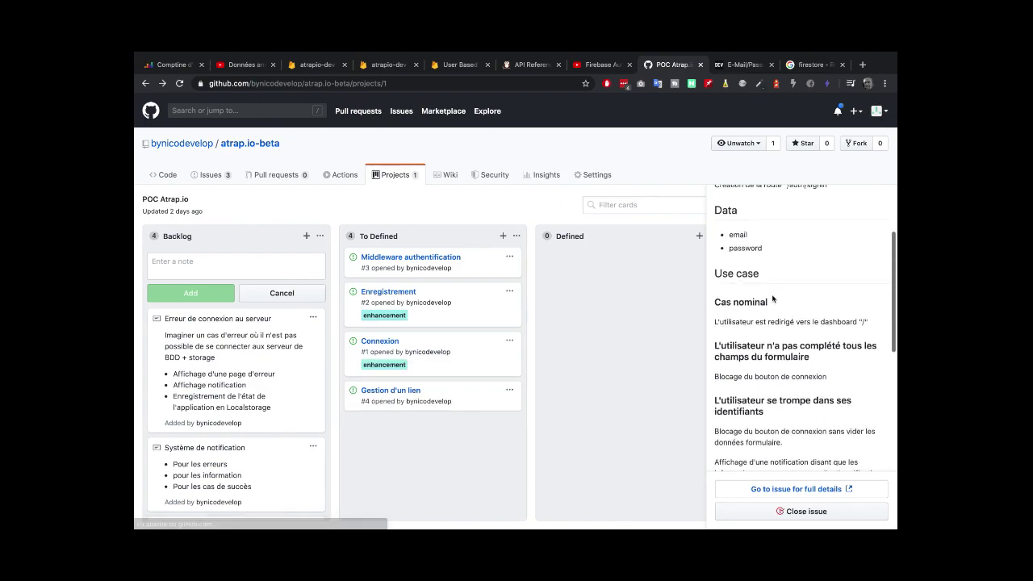
scroll(772, 299, "down", 1)
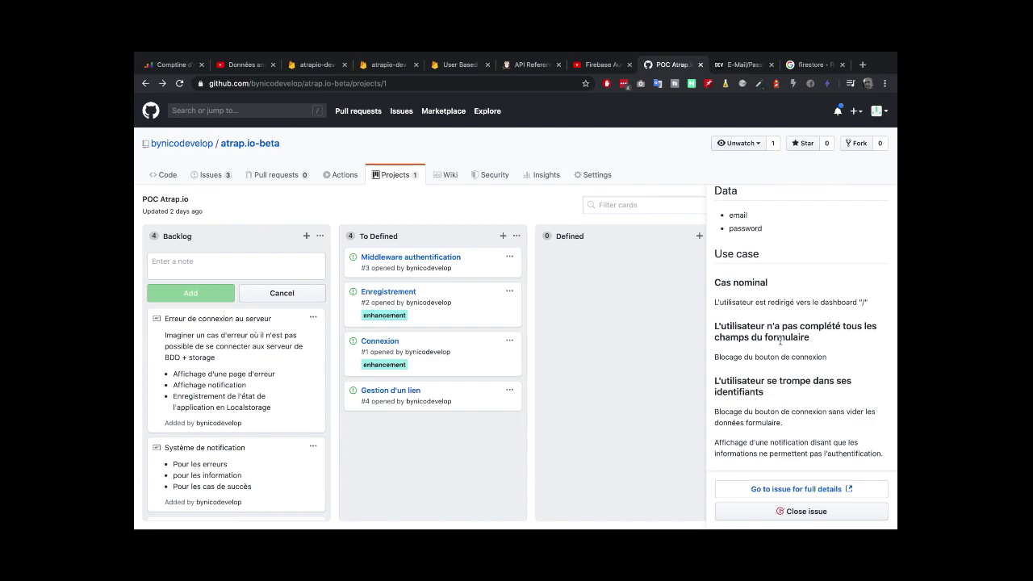
scroll(749, 381, "down", 1)
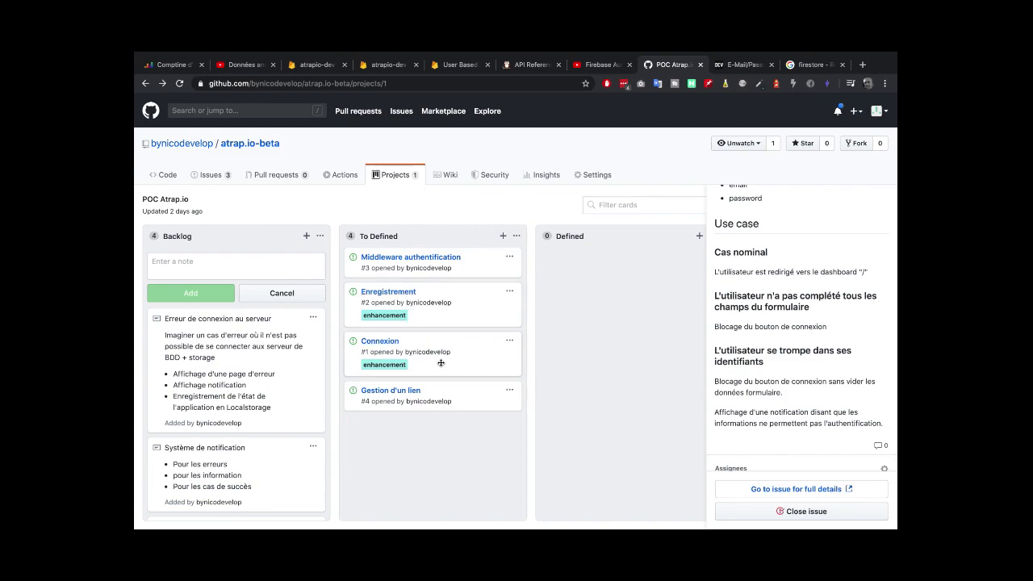
Expand and read the full Enregistrement issue description, then open Middleware authentification
left_click(388, 292)
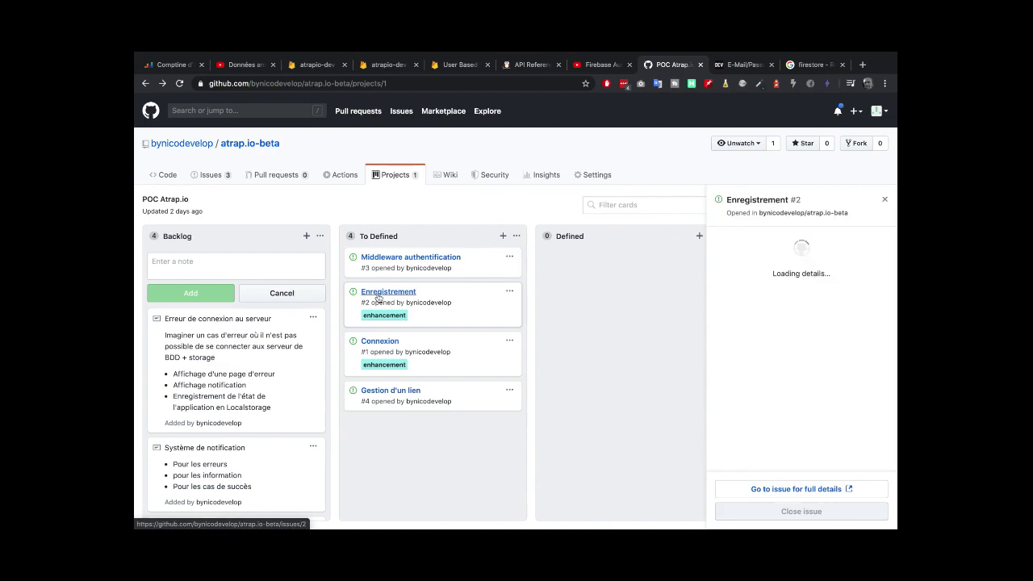
scroll(775, 340, "down", 1)
left_click(746, 334)
scroll(746, 335, "down", 4)
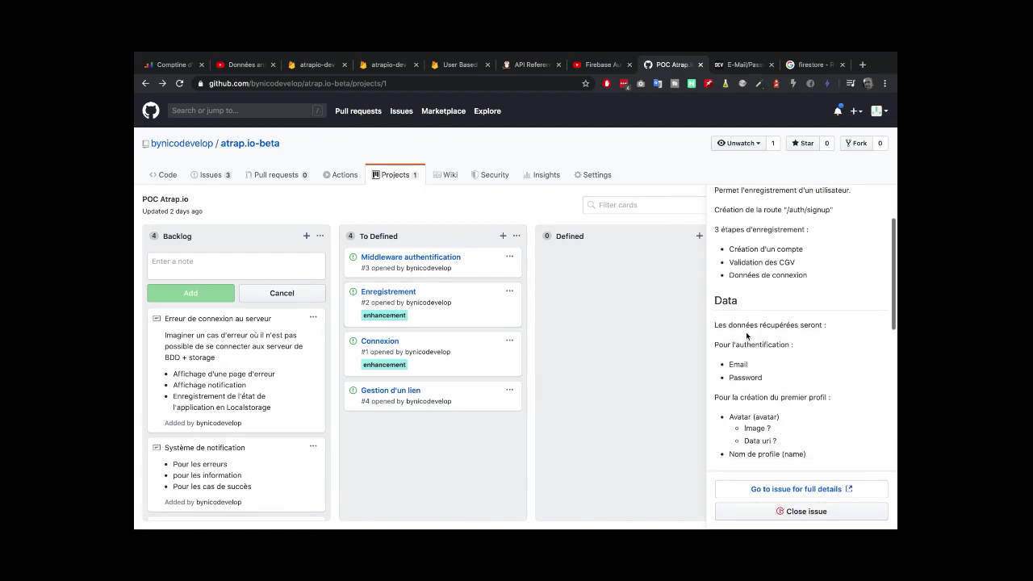
scroll(746, 335, "up", 1)
scroll(748, 332, "up", 2)
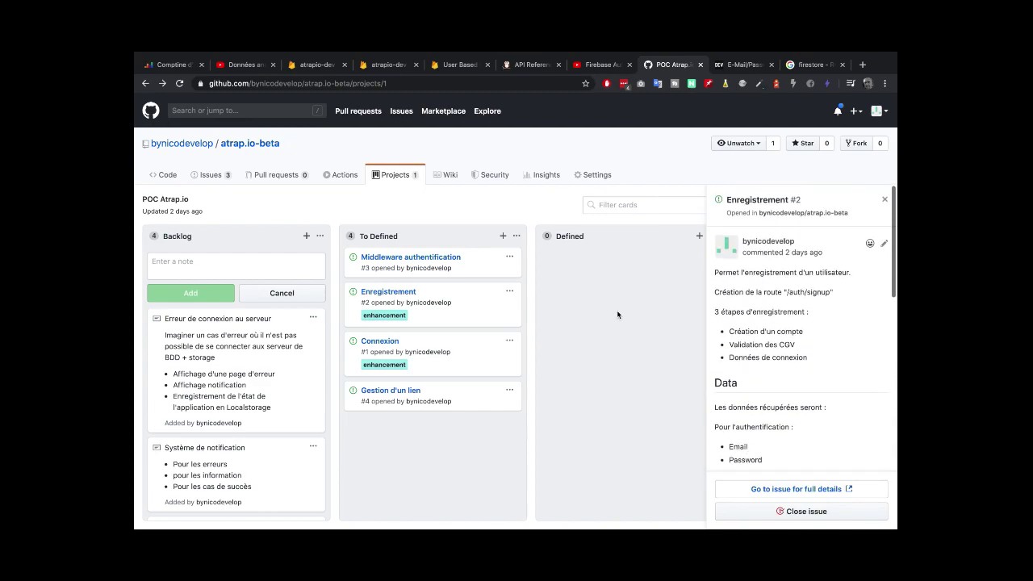
left_click(373, 258)
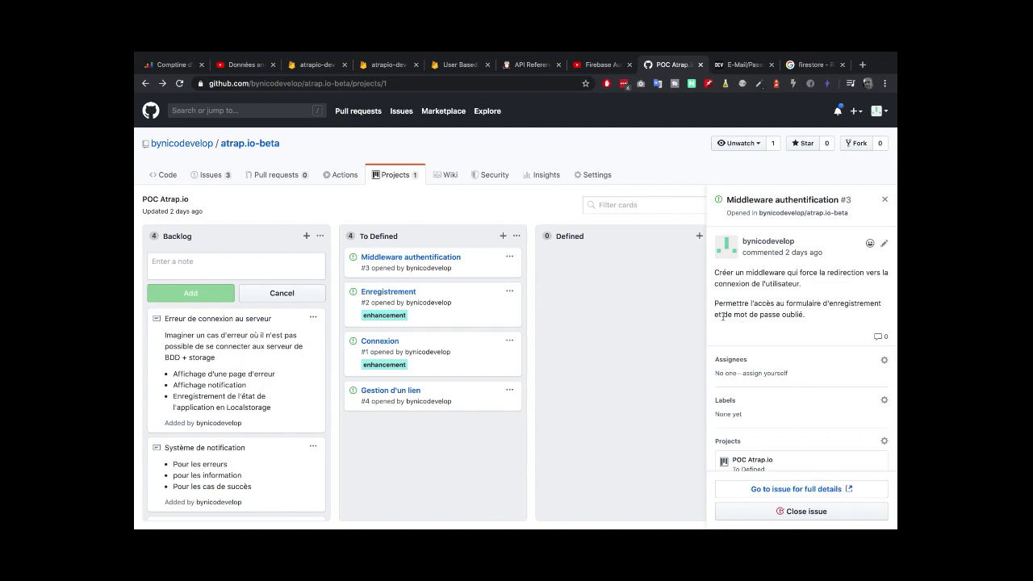
Add a paragraph saying logged-out users are redirected to "/auth/signin"
left_click(884, 244)
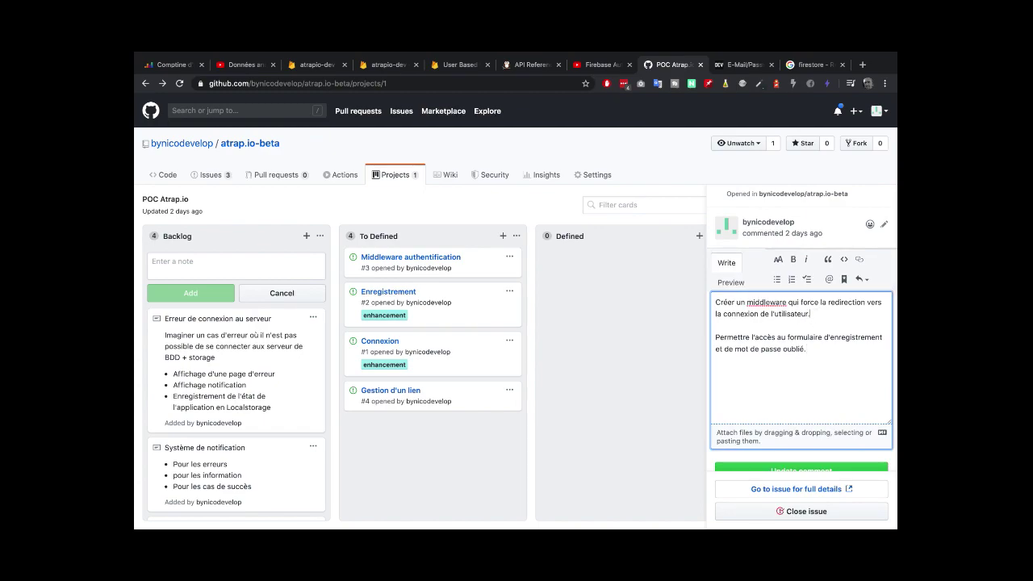
left_click(810, 313)
key("Return")
key("Return")
type("L'u")
key("BackSpace")
key("BackSpace")
key("BackSpace")
type("Si non connecté l'utilisateur est diri")
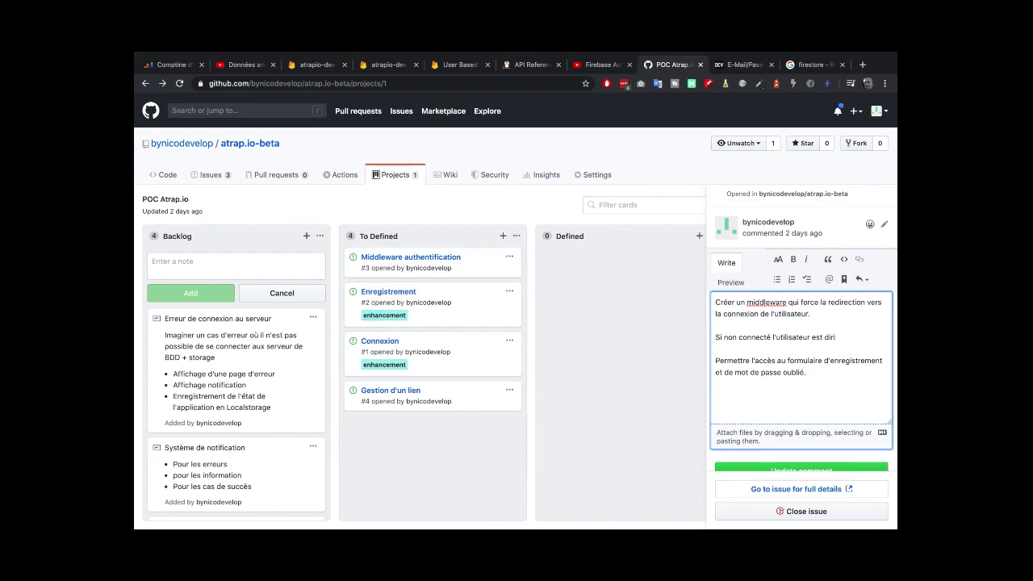
type("gé vers \"/auth/signin")
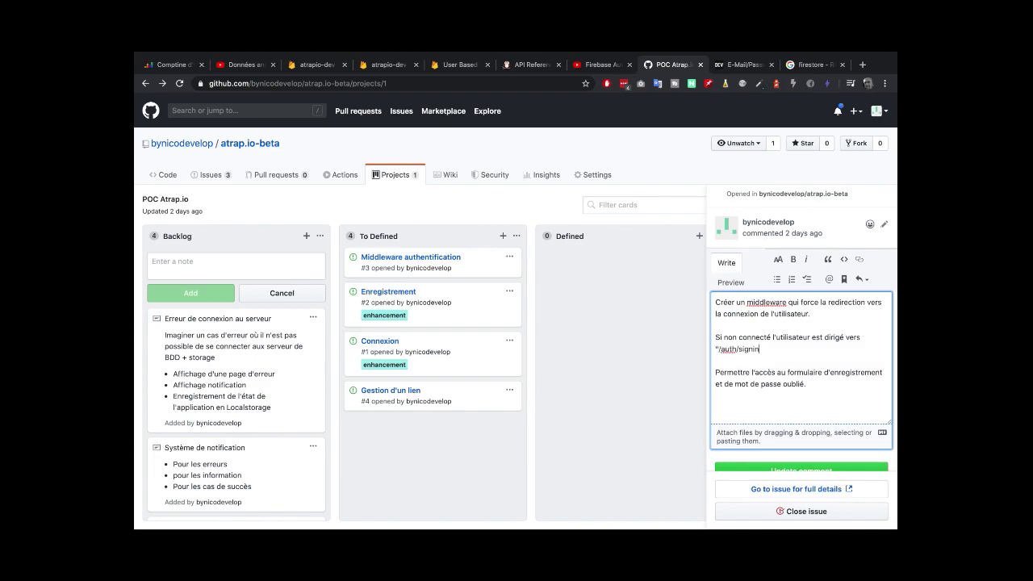
type("\"  Permettre l'accès au formulaire d'enregistrement et de mot de passe oublié.  ")
type("S")
type("i l'utilisateur n'es")
key("BackSpace")
key("BackSpace")
key("BackSpace")
key("BackSpace")
key("BackSpace")
key("BackSpace")
key("BackSpace")
key("BackSpace")
key("BackSpace")
key("BackSpace")
key("BackSpace")
key("BackSpace")
key("BackSpace")
key("BackSpace")
key("BackSpace")
key("BackSpace")
Add that logged-out users needing to register or change password 'peut aller' to listed pages
type("non connecté, mais à besoin de ")
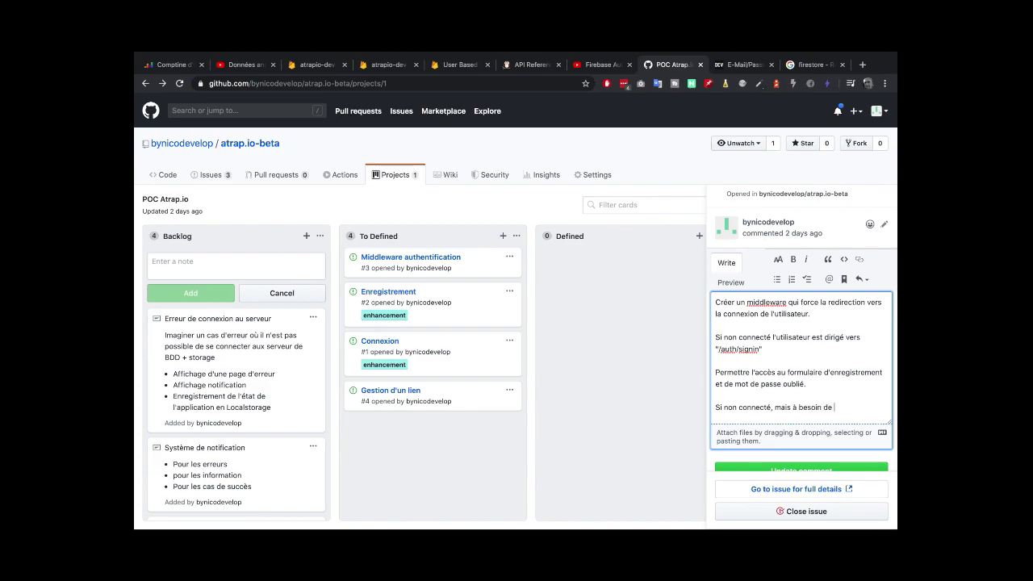
type("s'enregistrer ou")
type("e gan")
key("BackSpace")
key("BackSpace")
type("changer de mo")
type("d")
type("t de paas")
type("e")
key("BackSpace")
key("BackSpace")
key("BackSpace")
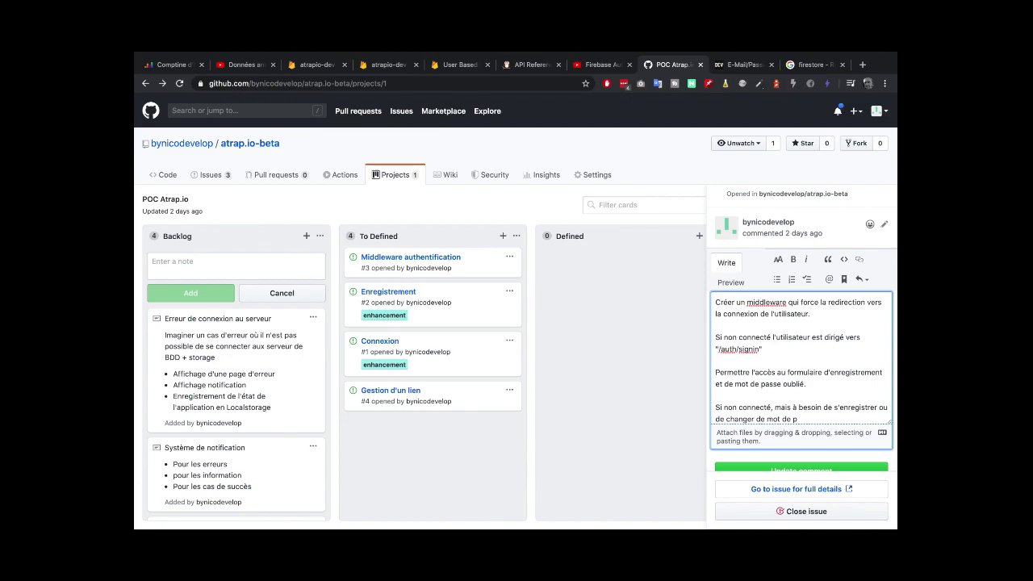
type("sse, l'utilisateur est dirigé vers ")
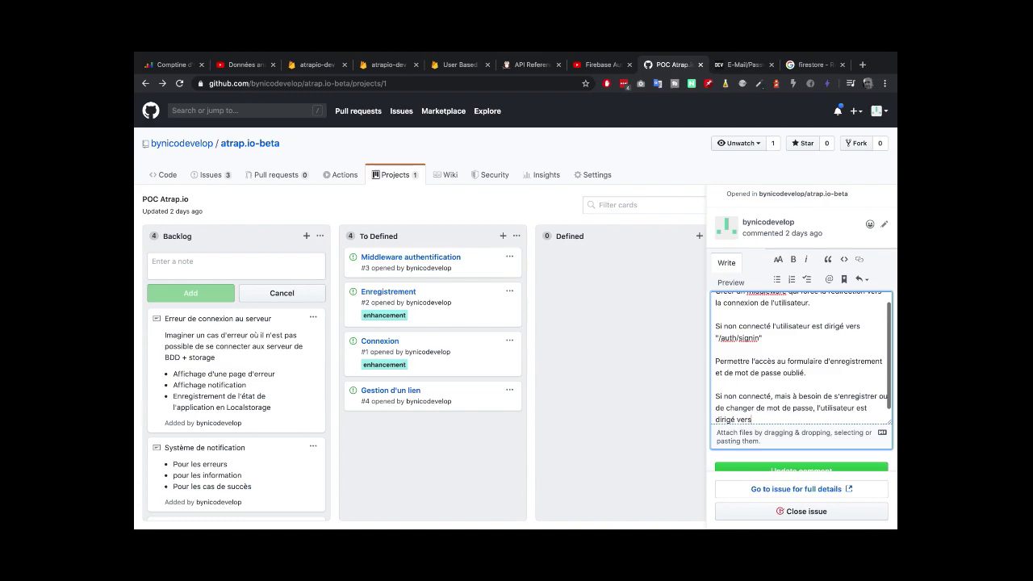
type(":+1")
key("Return")
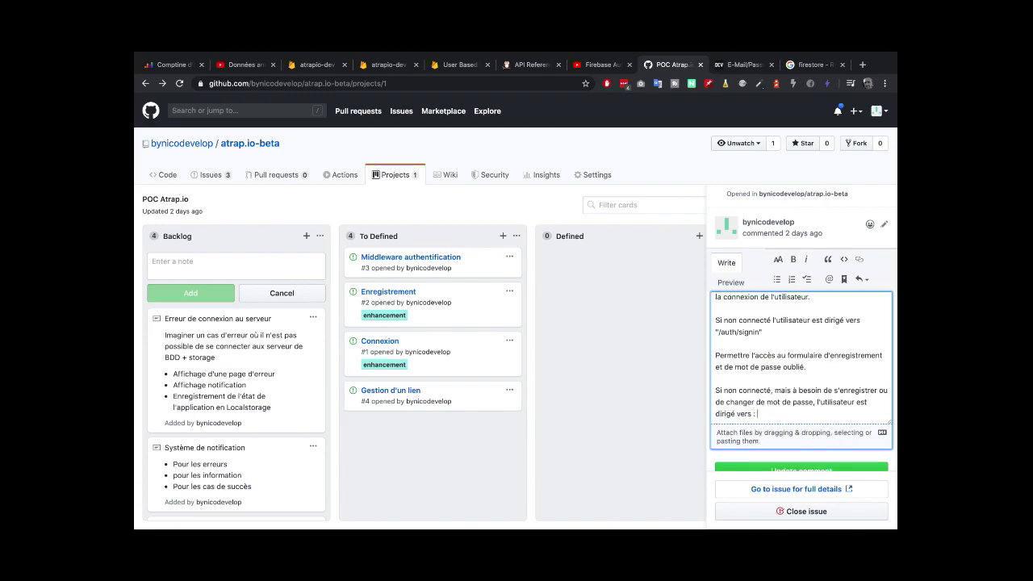
key("Return")
key("Return")
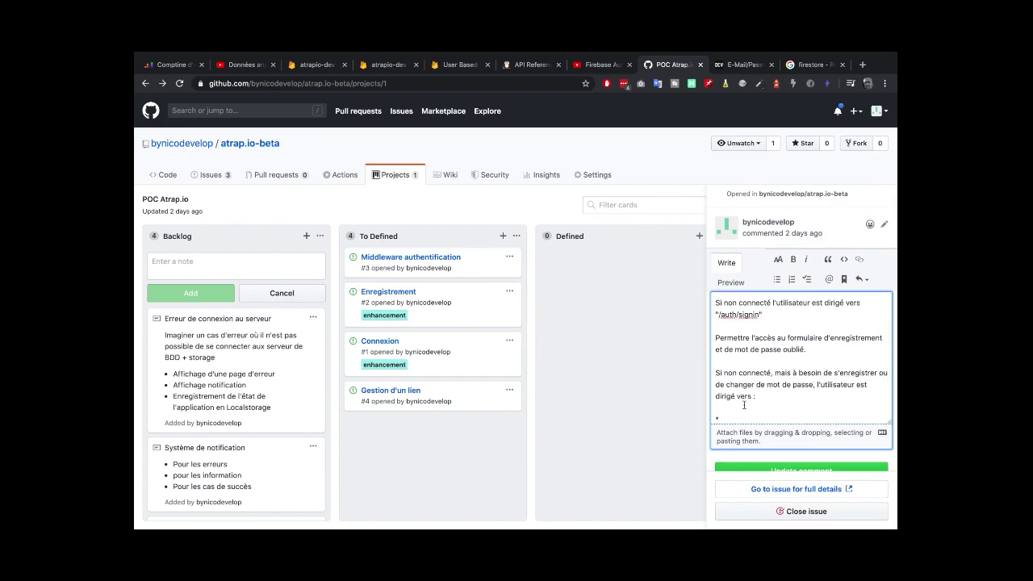
left_click_drag(723, 395, 752, 395)
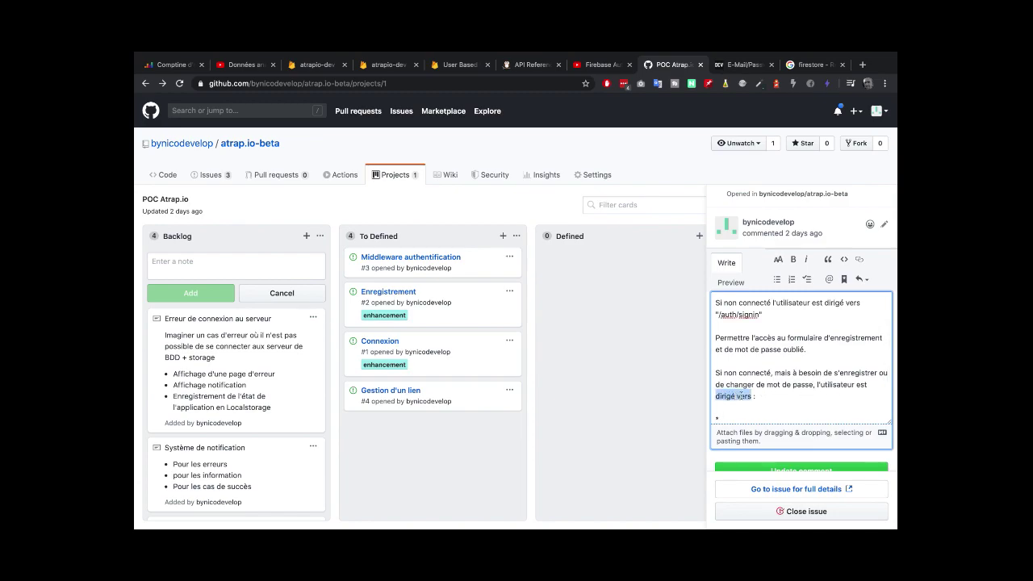
key("BackSpace")
key("BackSpace")
key("BackSpace")
key("BackSpace")
type("peut all")
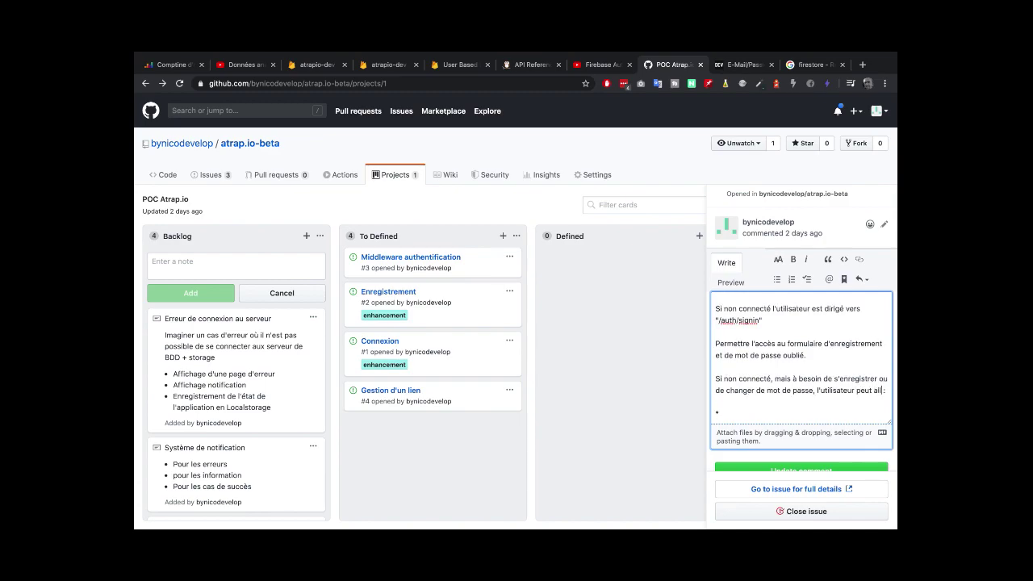
type("er")
left_click(726, 415)
Type bullets "/auth/signup" => Enregistrement and "/auth/forgot" => Mot de passe oublié, then select 'Mot de passe oublié'
type("\"/auth")
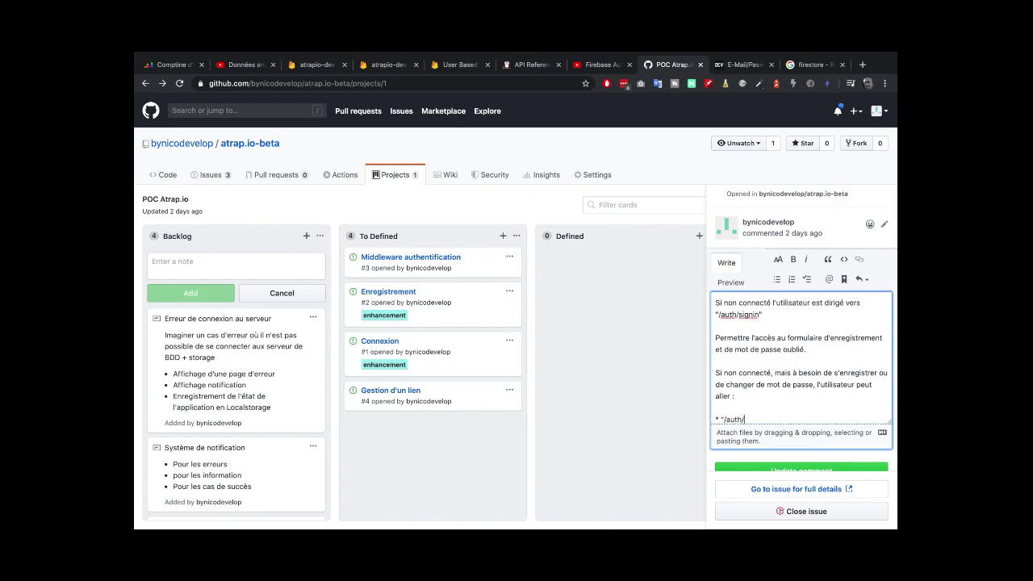
type("/signup\" => Enregistrement")
key("Return")
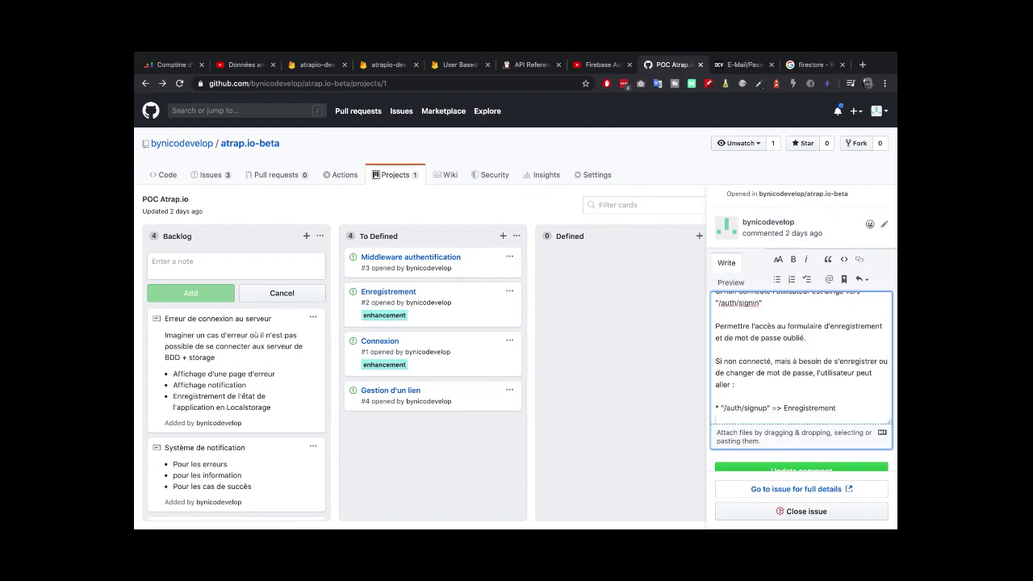
type("\"/auth/forget")
key("BackSpace")
type("ot\" => Mot de passe oulbué")
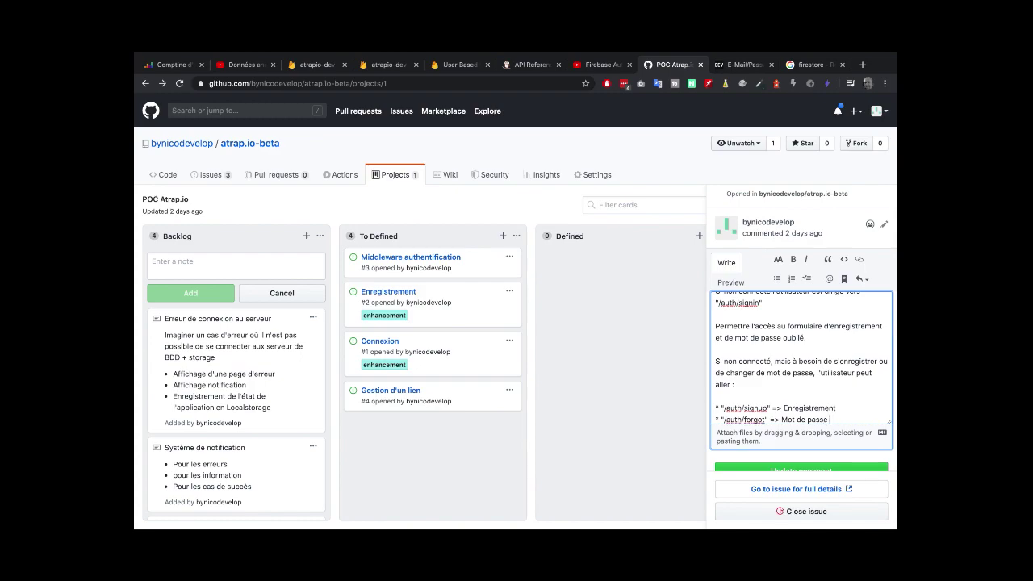
key("BackSpace")
key("BackSpace")
key("BackSpace")
type("blie")
left_click_drag(782, 420, 847, 417)
key("super+c")
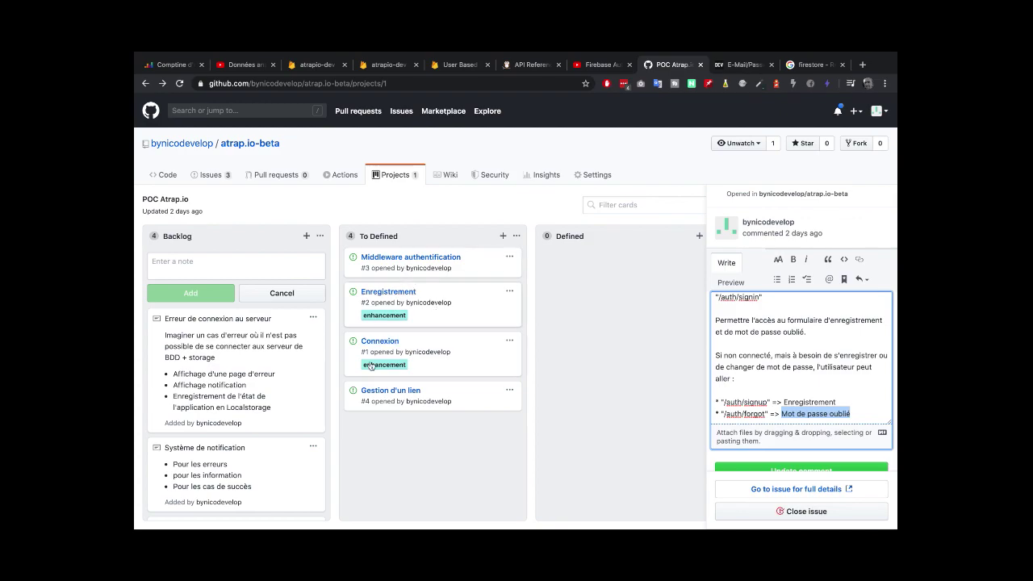
scroll(216, 431, "down", 3)
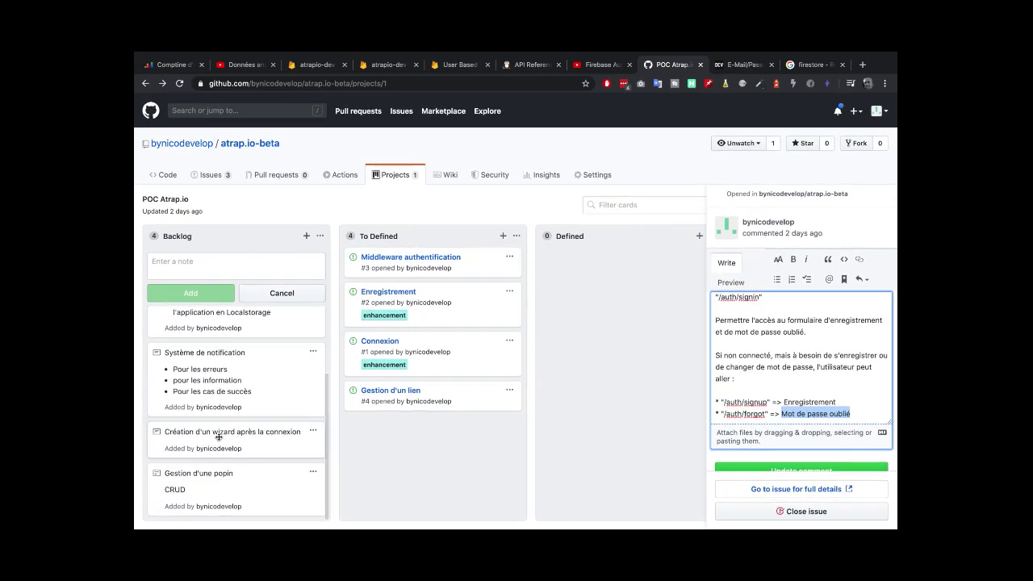
scroll(218, 436, "up", 3)
scroll(781, 400, "down", 1)
scroll(781, 400, "up", 1)
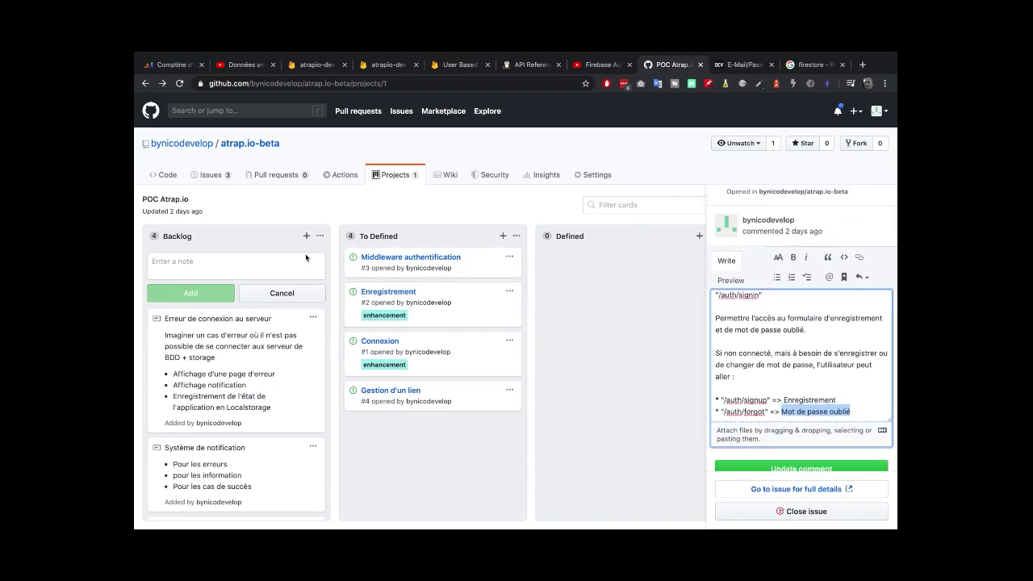
Add a 'Mot de passe oublié' note to the Backlog
left_click(258, 270)
key("super+v")
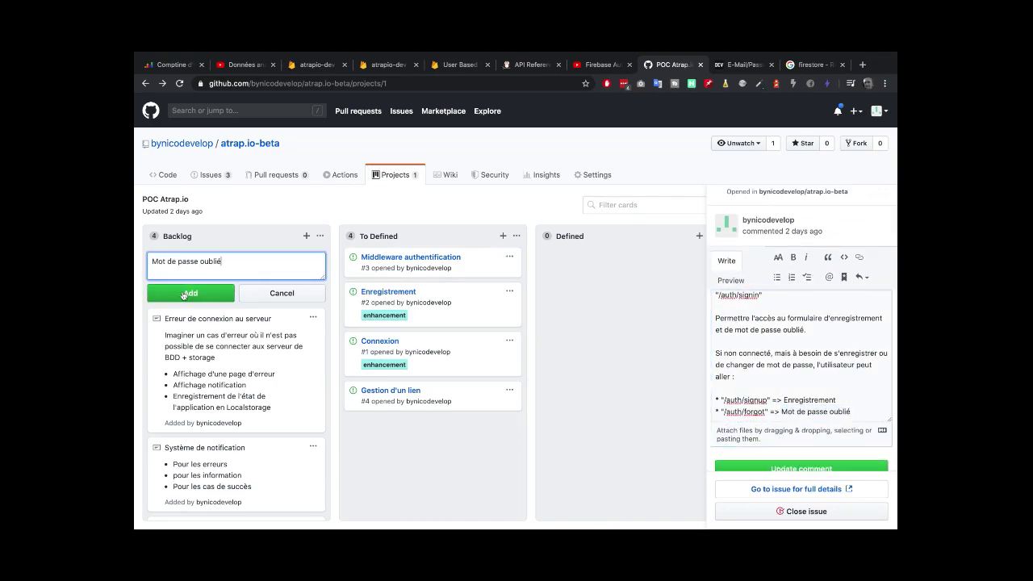
left_click(187, 293)
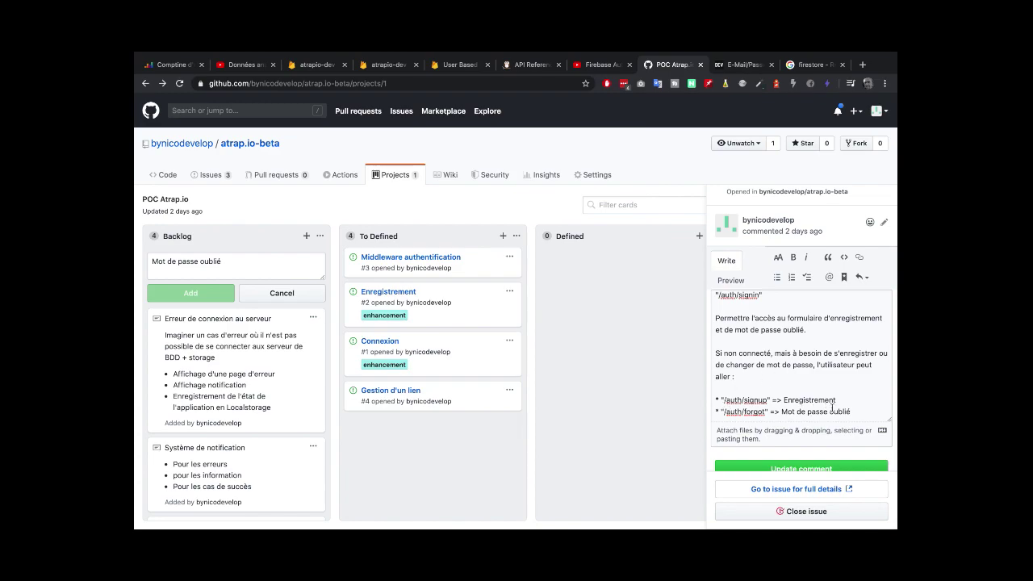
Adjust the /auth/forgot line and save the middleware comment
left_click(725, 411)
key("BackSpace")
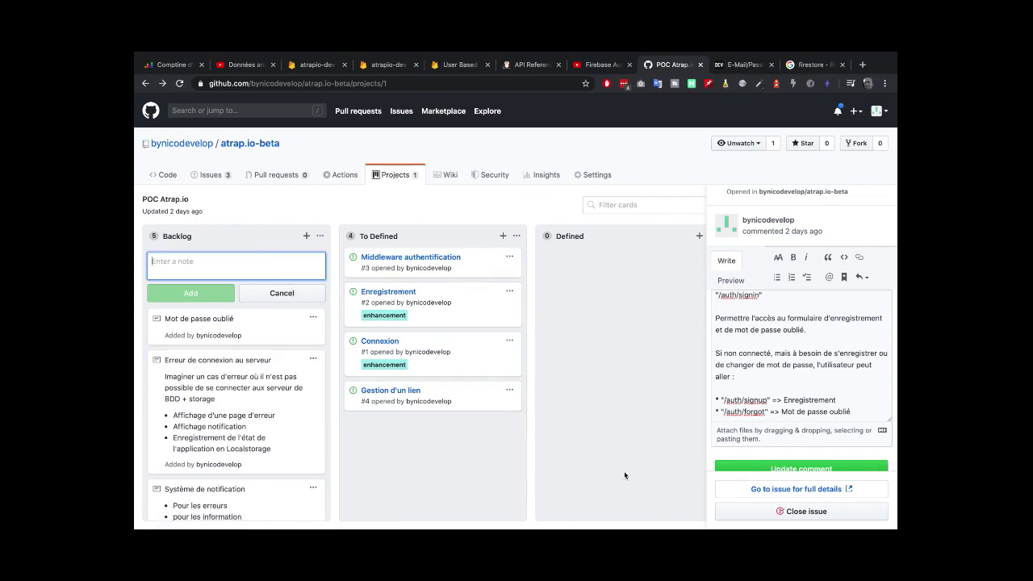
left_click(801, 468)
left_click(194, 256)
left_click(207, 325)
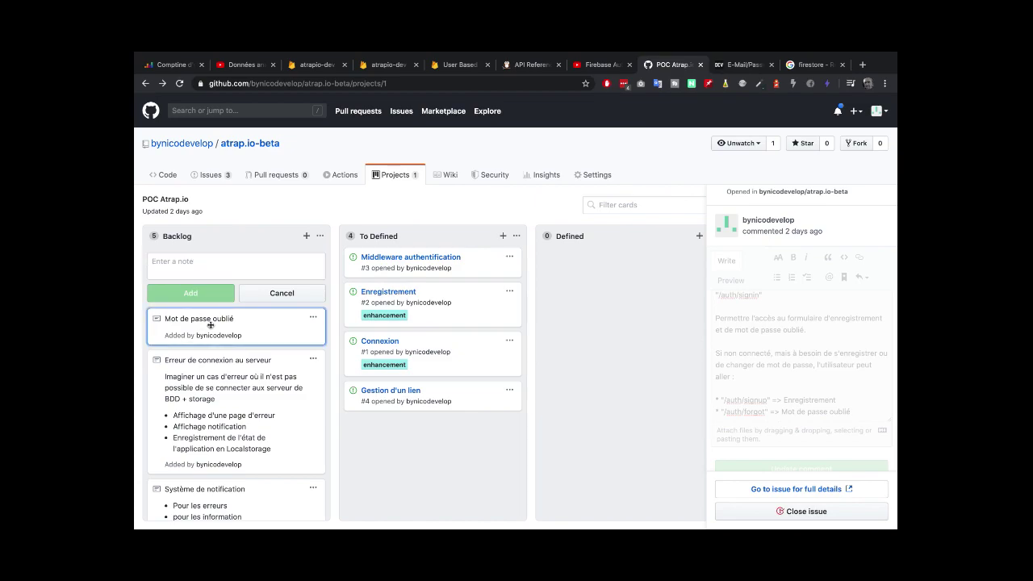
left_click(313, 317)
Convert the note to an issue whose body says users enter their email for a password-change procedure
left_click(269, 358)
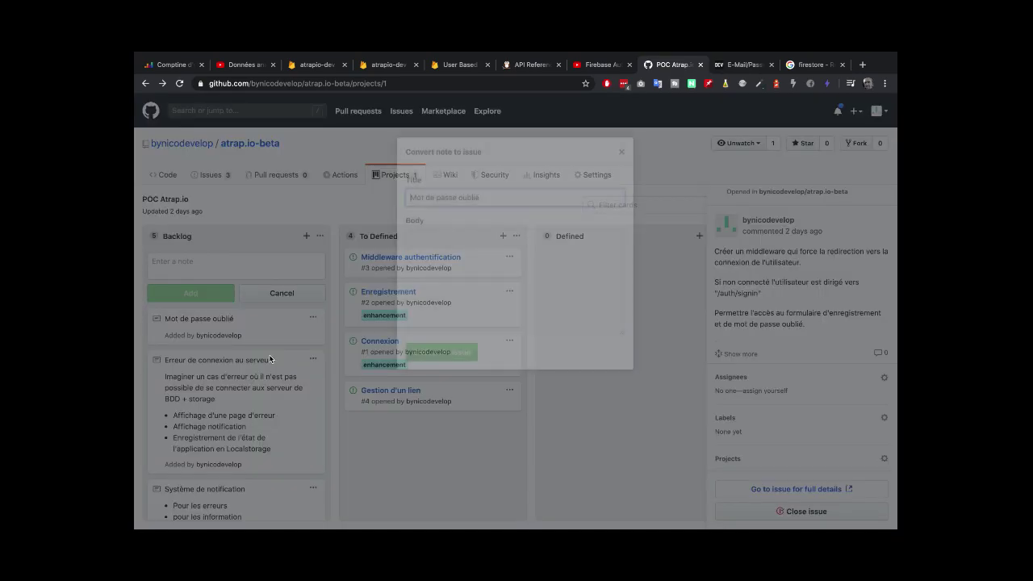
left_click(496, 244)
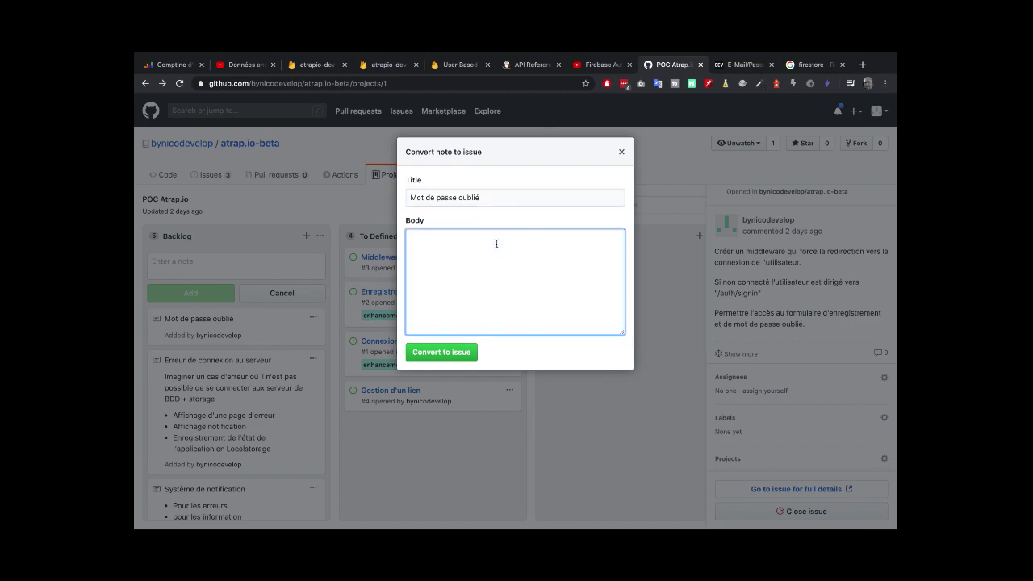
type("Un utilisateur peut faire une demande de mot de passe oublié")
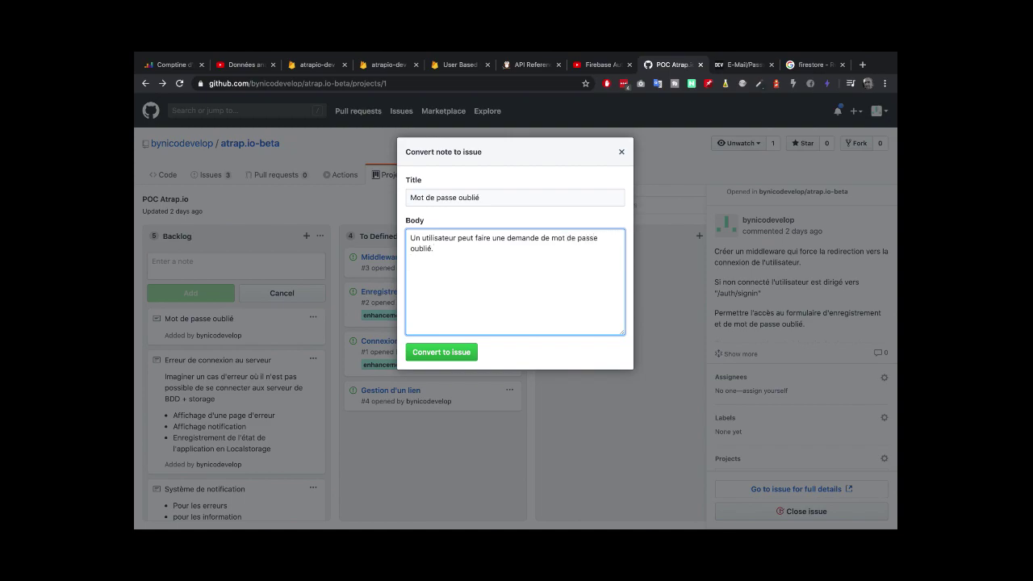
type(".")
key("Return")
key("Return")
type("L'utilisateur saisi sont email pour recevoir")
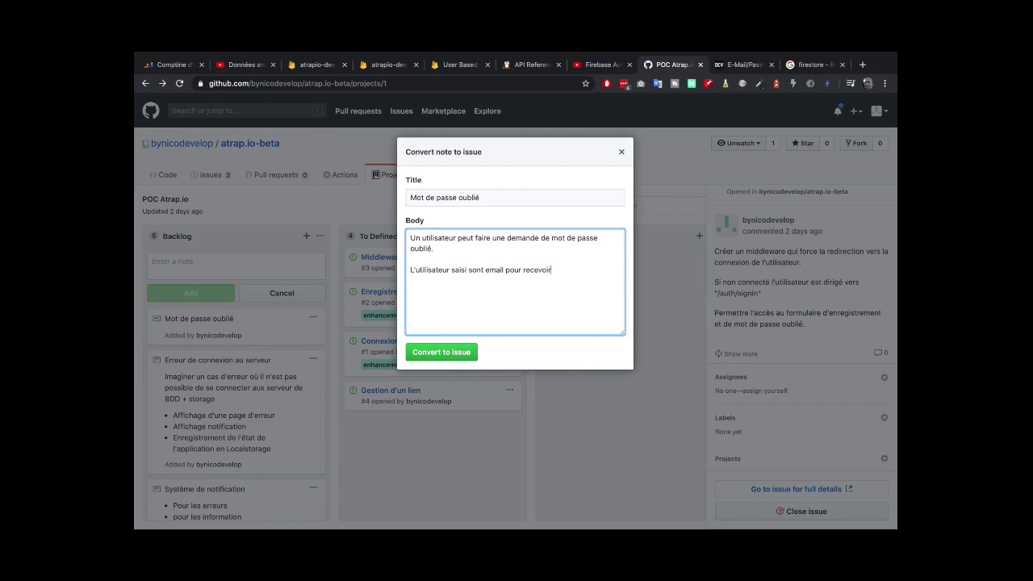
type(" un email de confirmation")
key("alt+BackSpace")
type("procédure de changement de mot de pas")
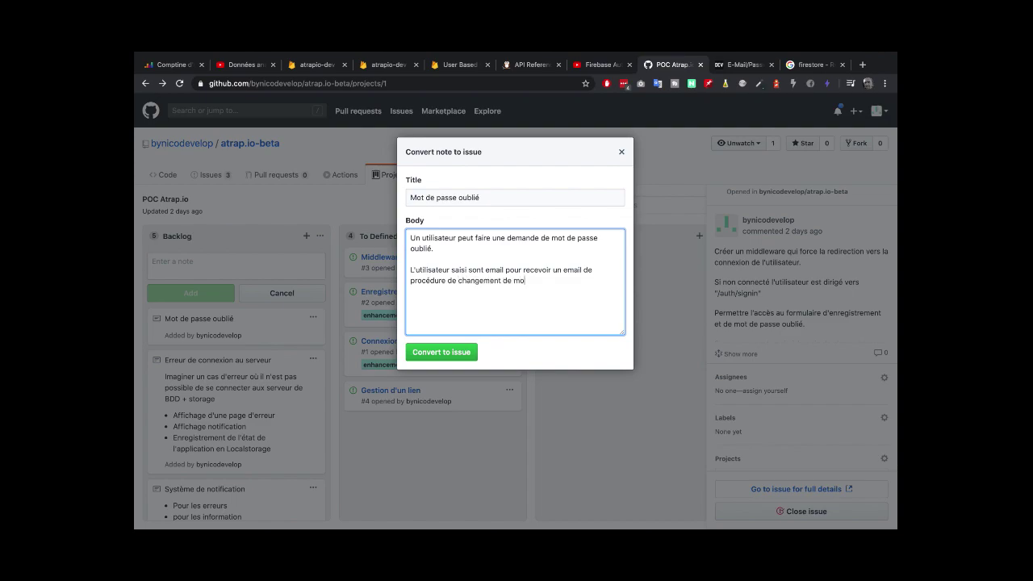
type("se.")
left_click(459, 355)
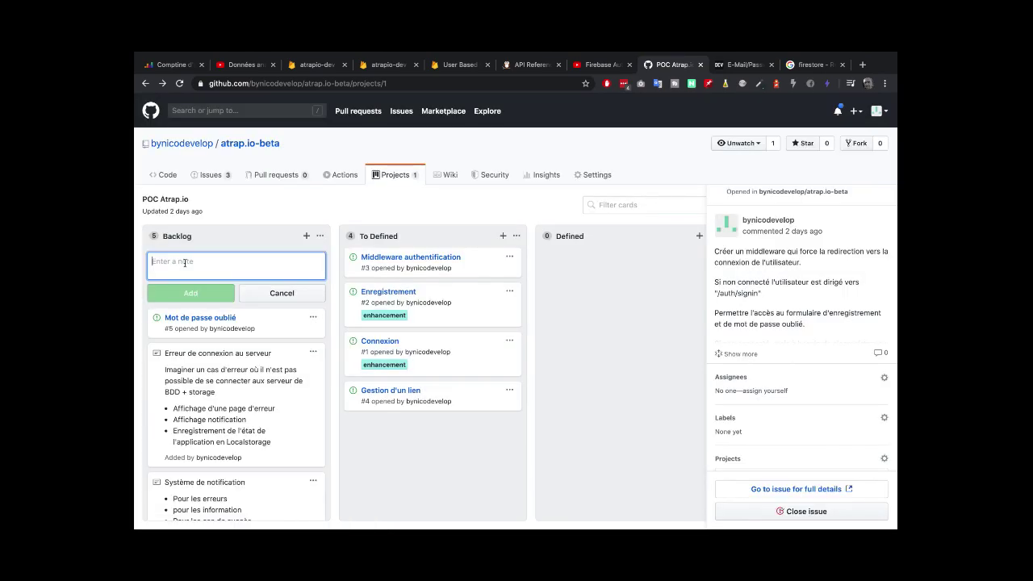
Add a Backlog note about setting up an email system, with bullets 'Mot de passe oublié' and 'Confirmation de compte utilisateur'
type("Mettre en place un système d'email")
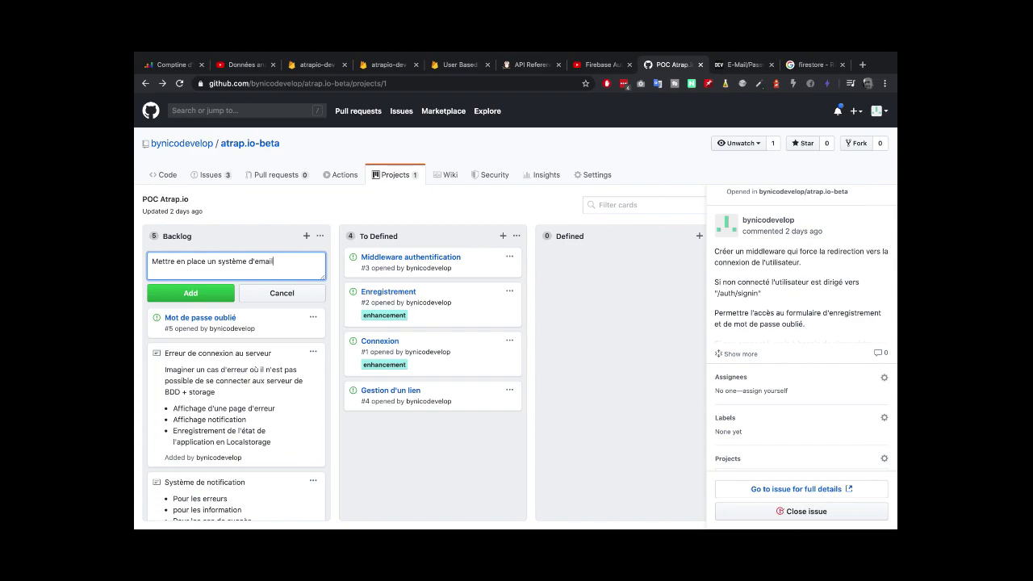
type(" pour")
key("BackSpace")
key("BackSpace")
key("BackSpace")
key("Return")
type("* ")
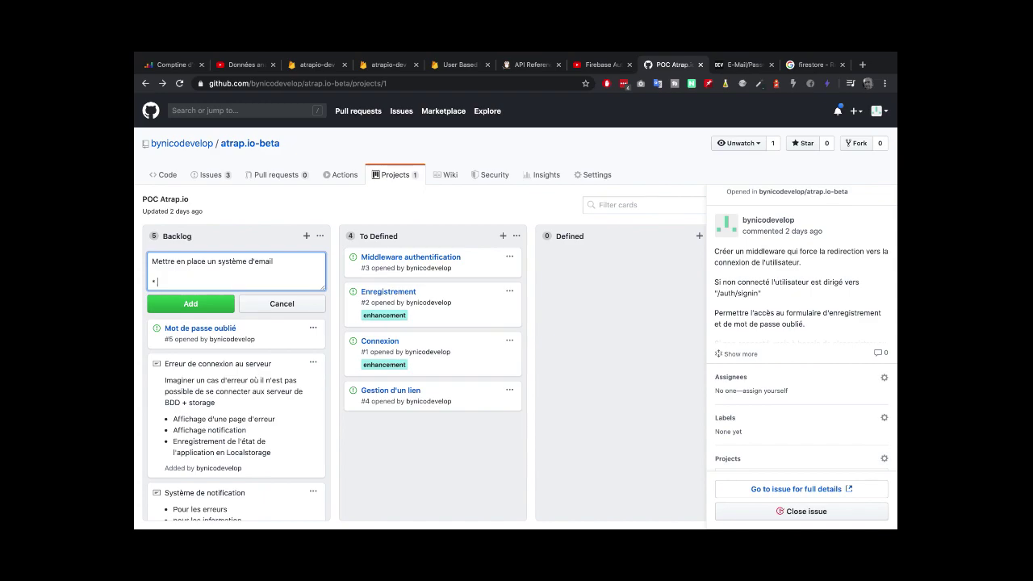
type("Mot de passe oublié")
key("Return")
type("*")
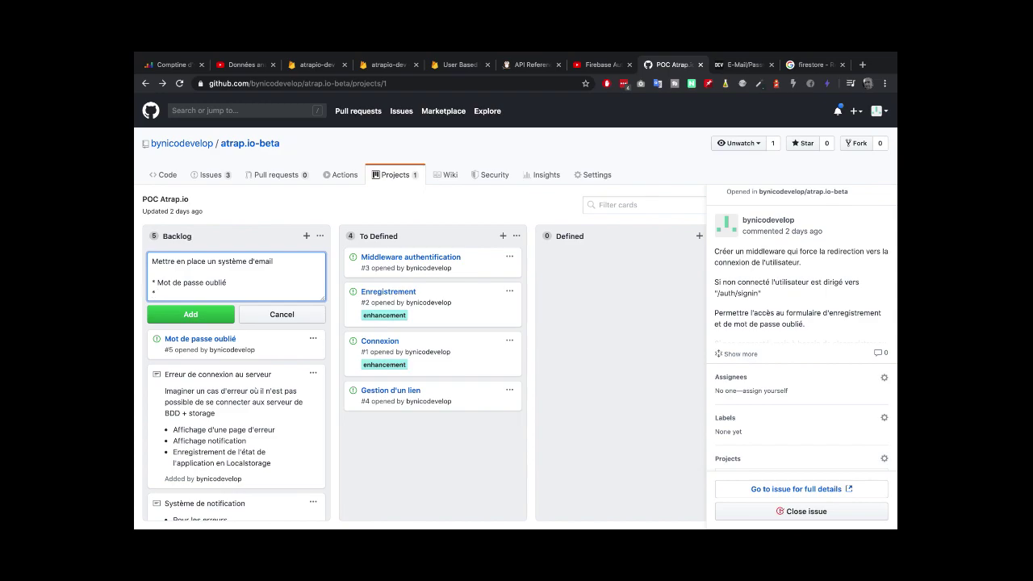
type(" Confirmation de compte utilisateur")
left_click(190, 313)
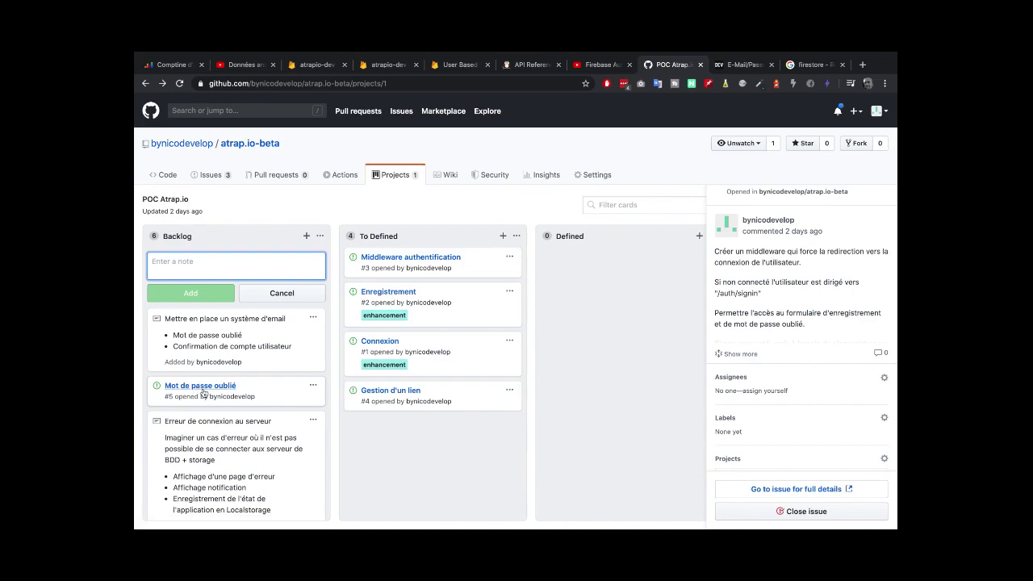
Move issue #5 'Mot de passe oublié' into To Defined after Connexion and start editing its comment
left_click_drag(203, 392, 406, 396)
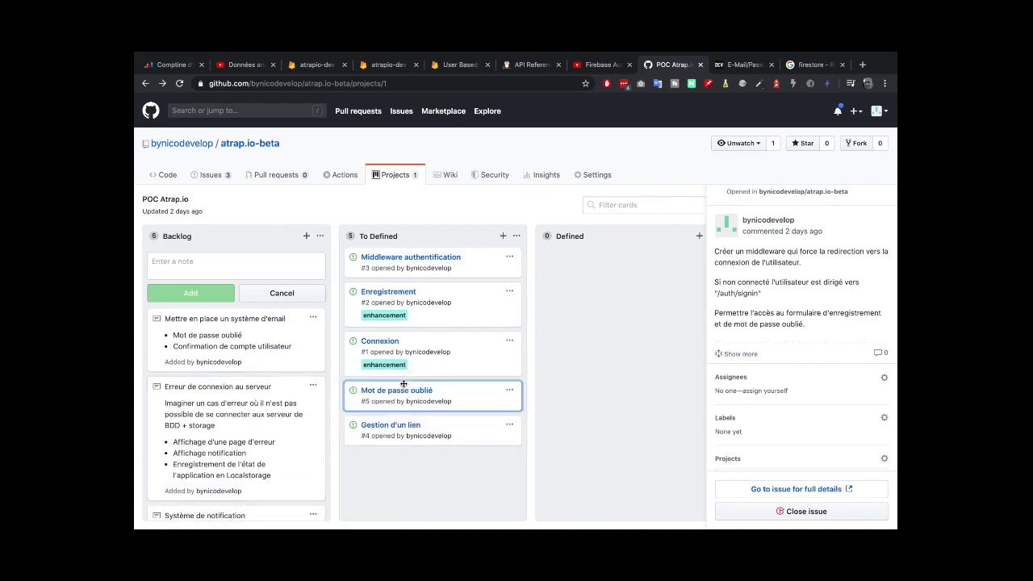
left_click(406, 394)
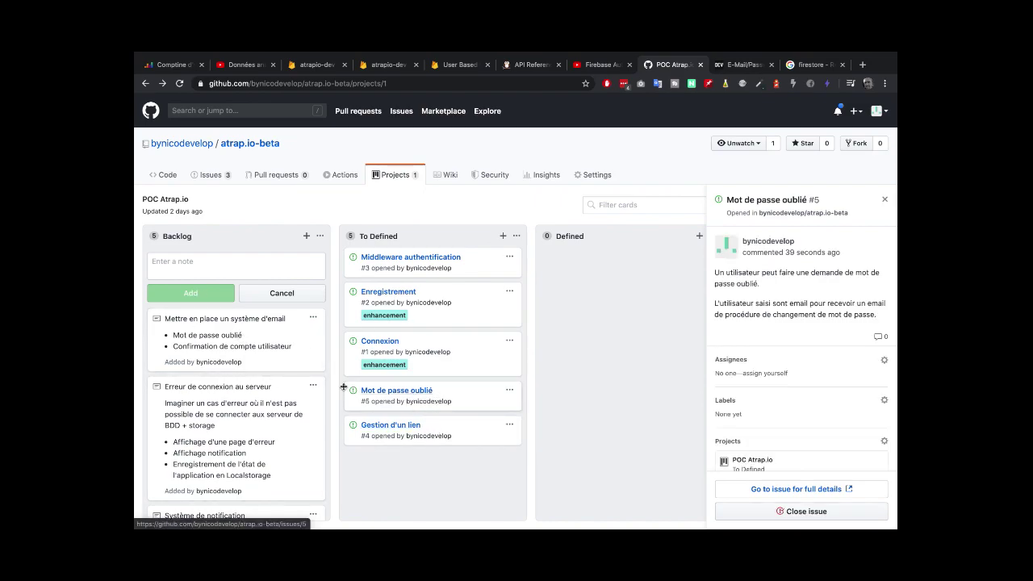
scroll(243, 431, "down", 5)
scroll(241, 433, "up", 3)
scroll(240, 434, "up", 2)
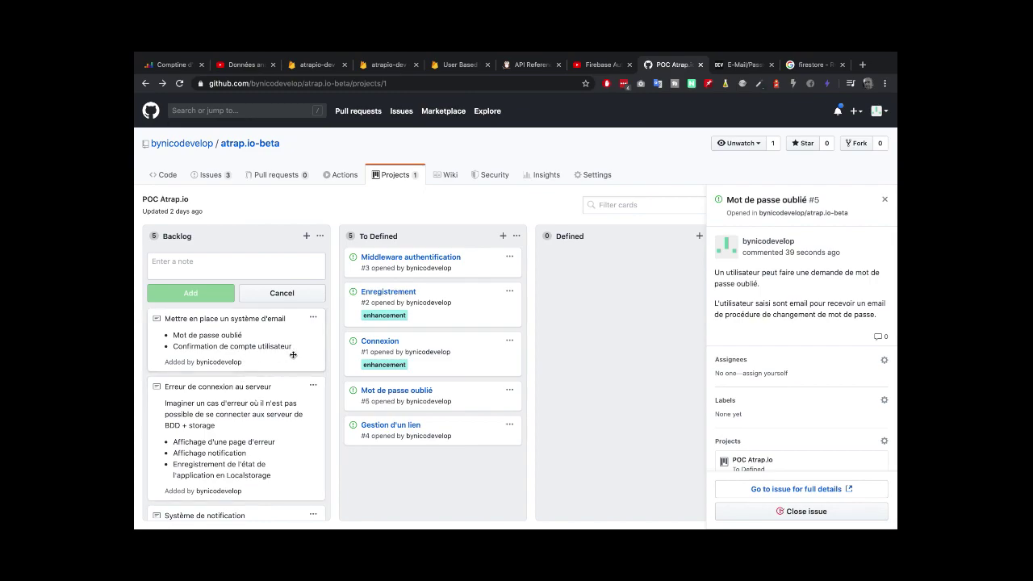
left_click(883, 243)
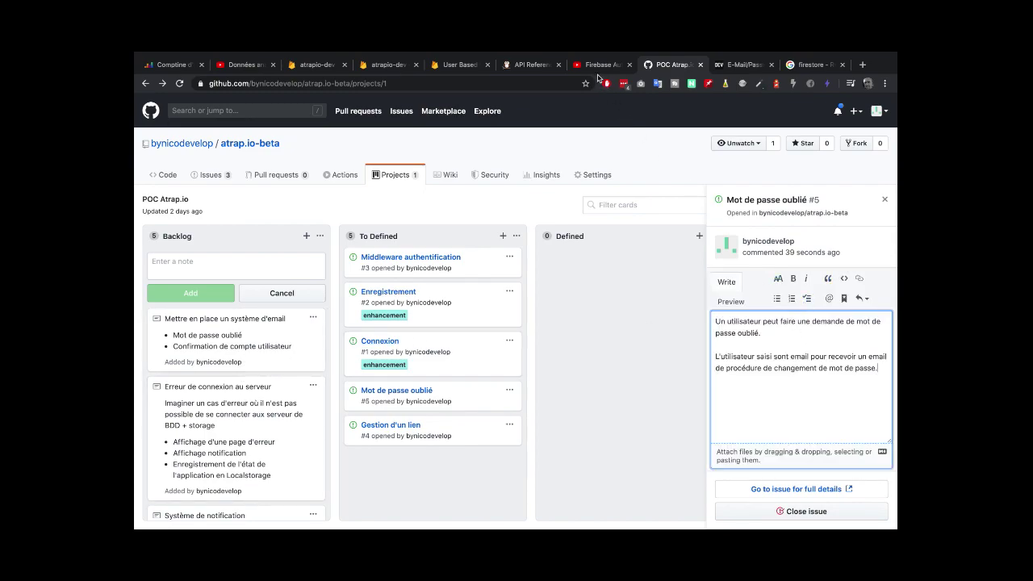
left_click(244, 66)
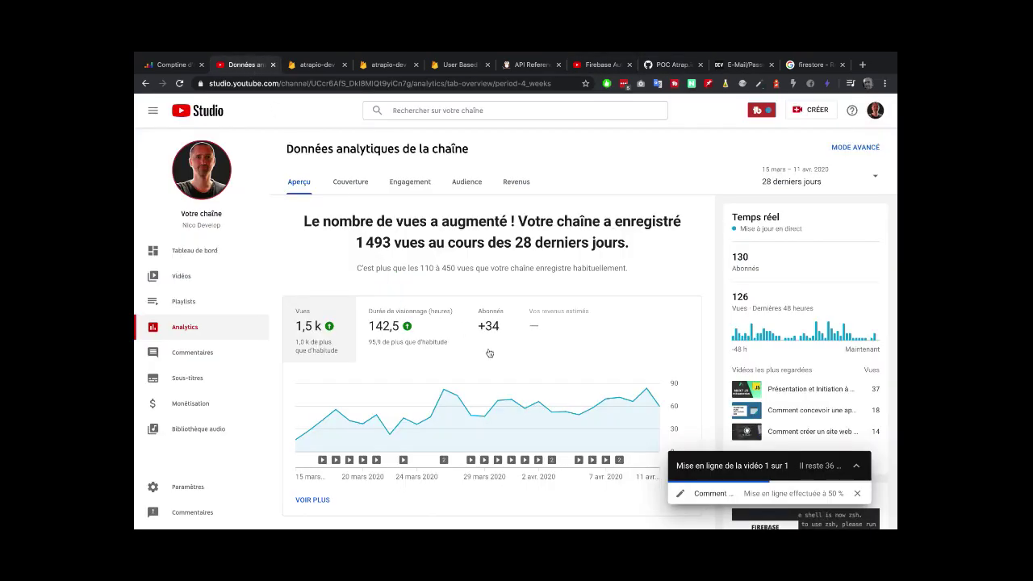
left_click(711, 493)
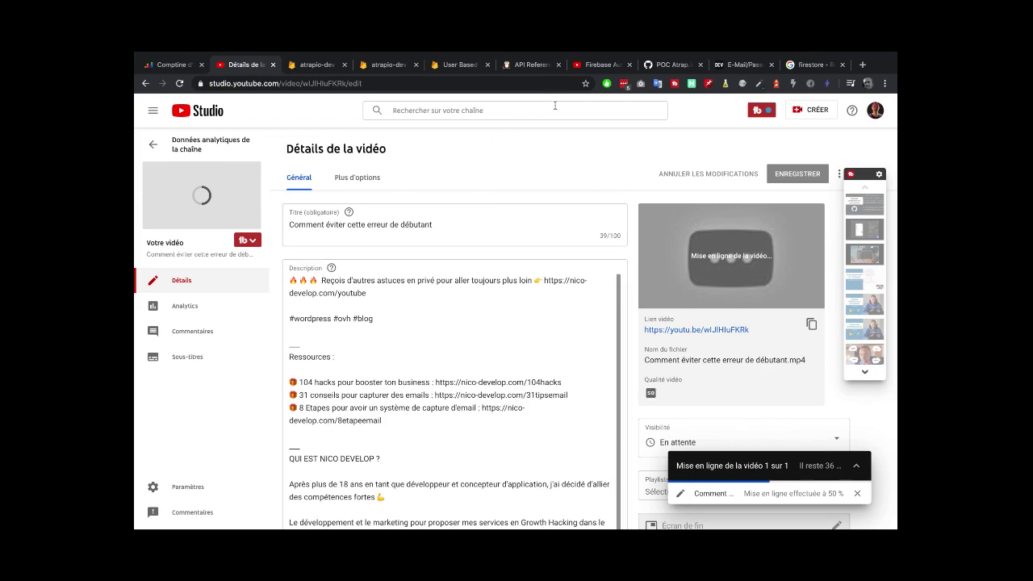
left_click(177, 144)
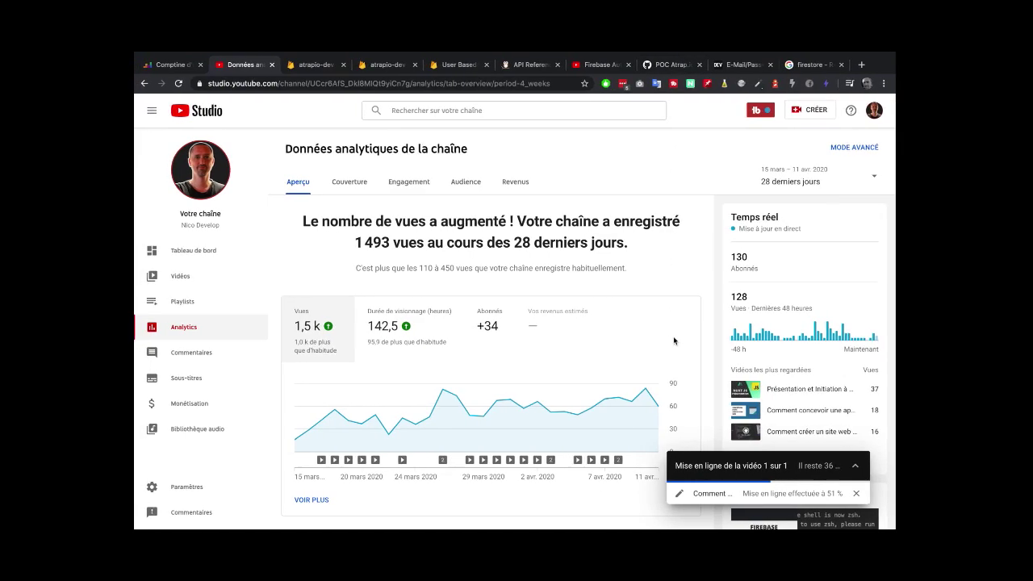
left_click(666, 66)
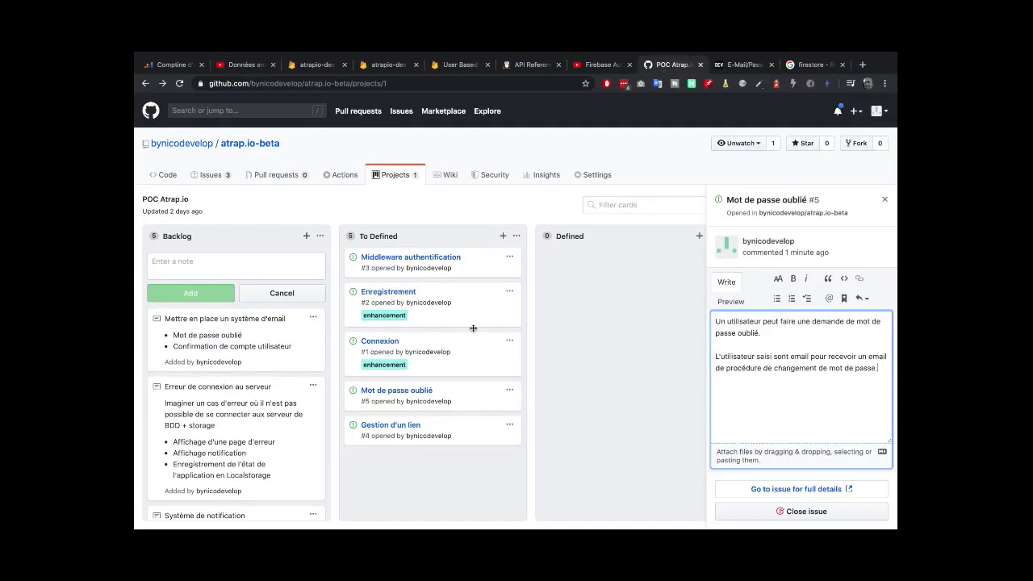
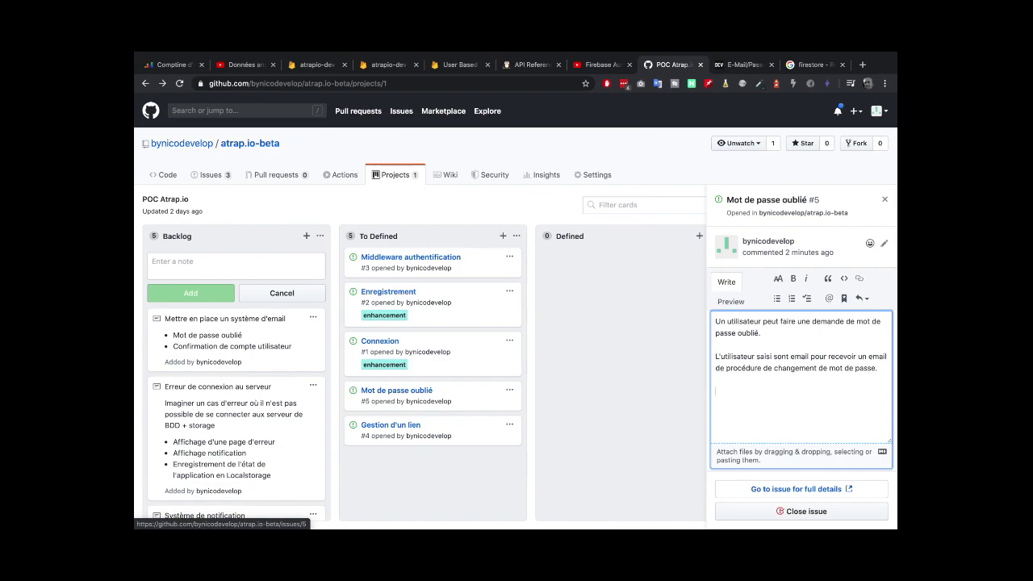
Add to issue #5's comment that the confirmation e-mail link leads to a password-change page
type("Ce mail de confirmation à un lien qui didir")
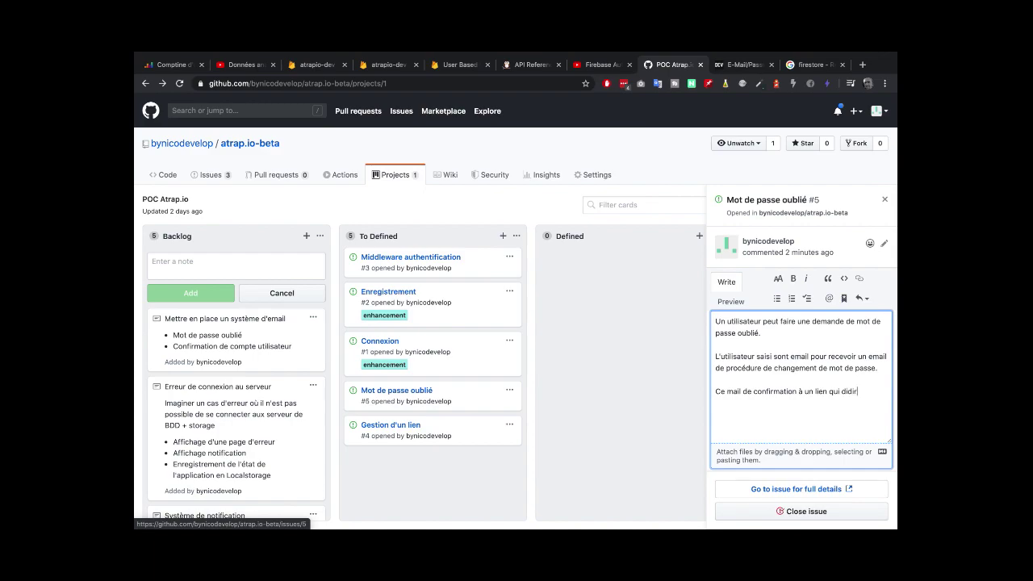
key("BackSpace")
key("BackSpace")
type("irige l'utlisateur vers une page de changement de mot de passe")
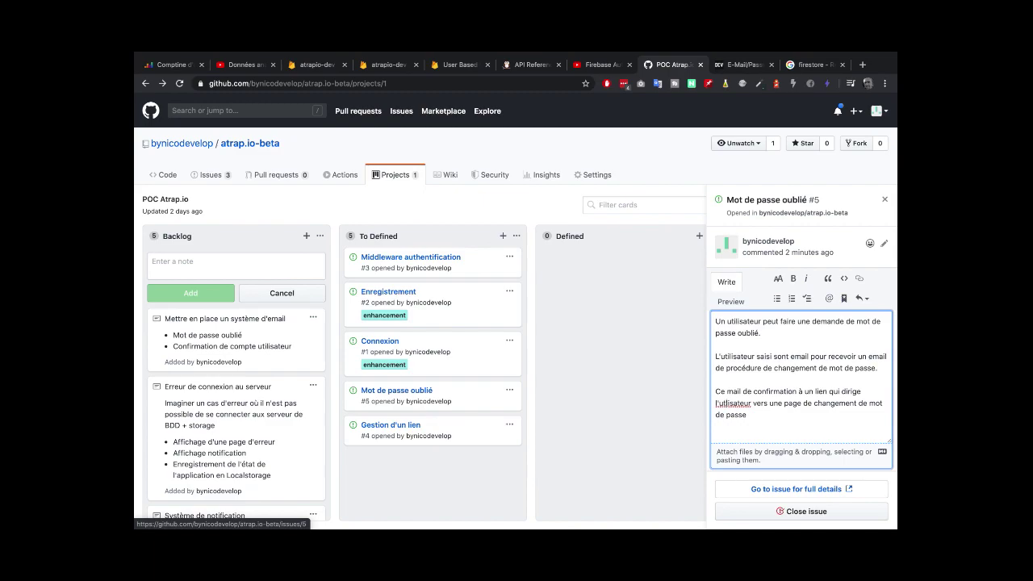
Add a Backlog note 'Page de changement de mot de passe' and resume editing the issue description
left_click(240, 265)
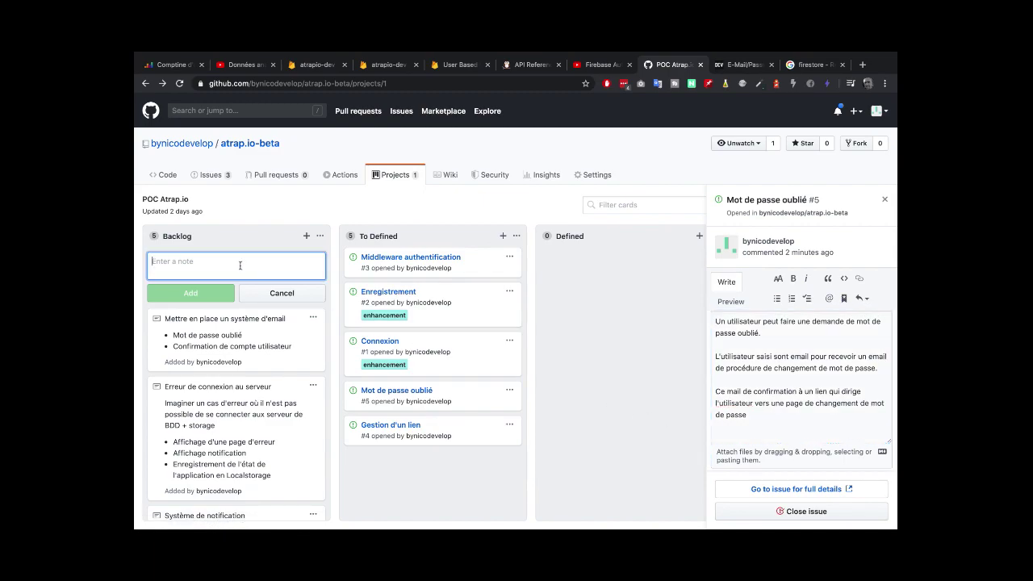
type("Page de ")
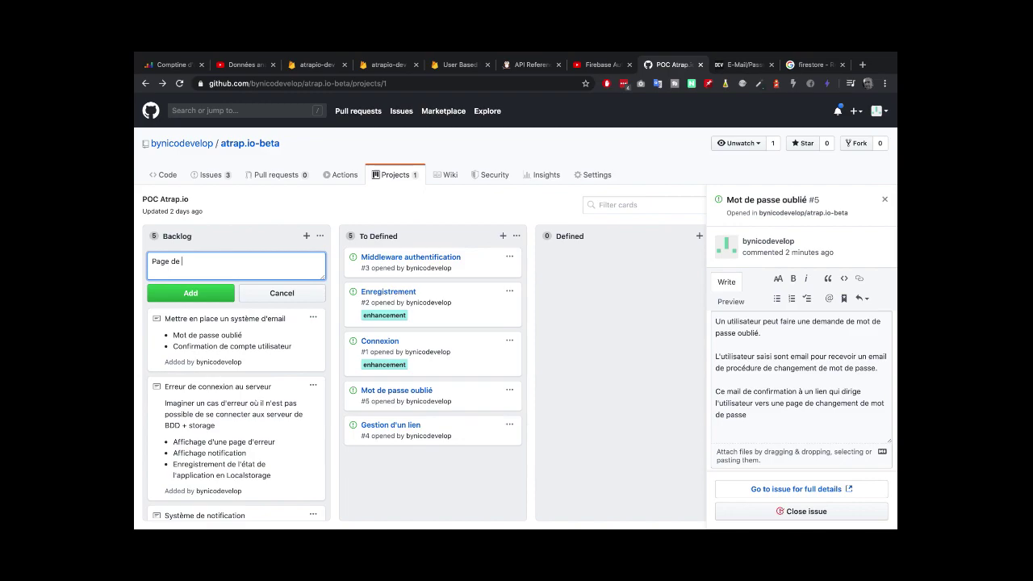
type("changement de mot de passe")
left_click(213, 287)
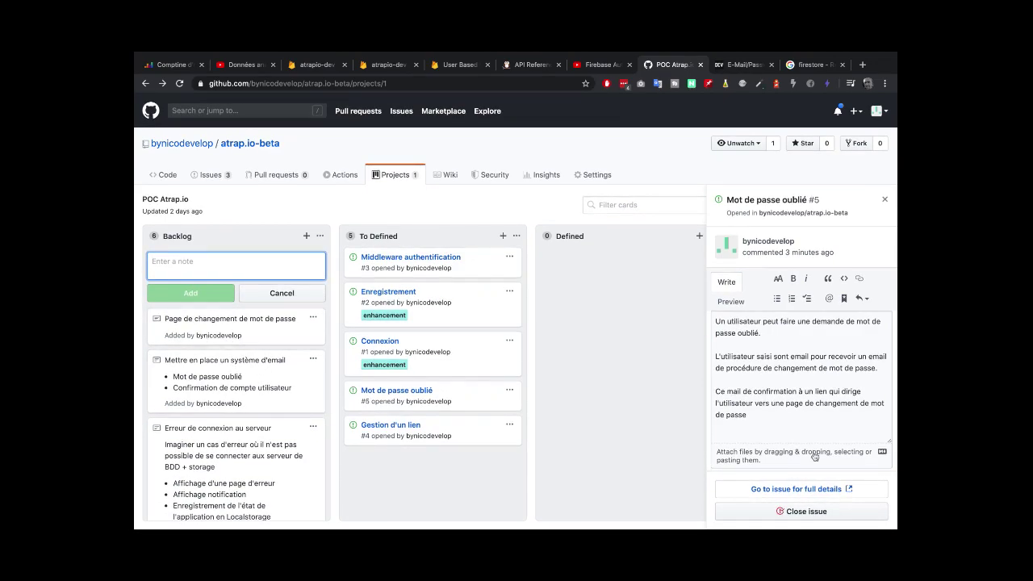
left_click(766, 419)
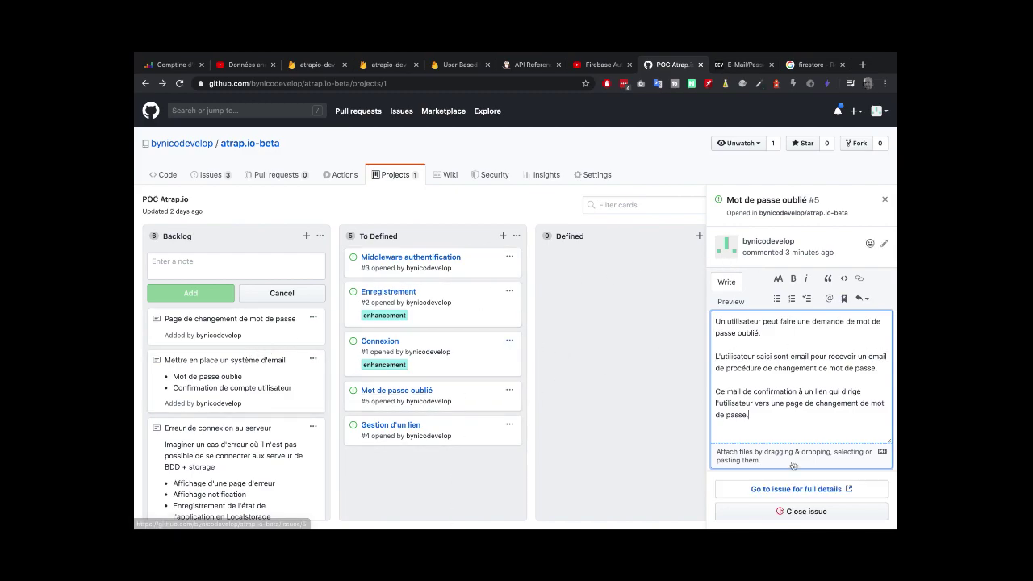
Save the issue description and move the new note into the To Defined column
scroll(791, 457, "down", 3)
left_click(802, 302)
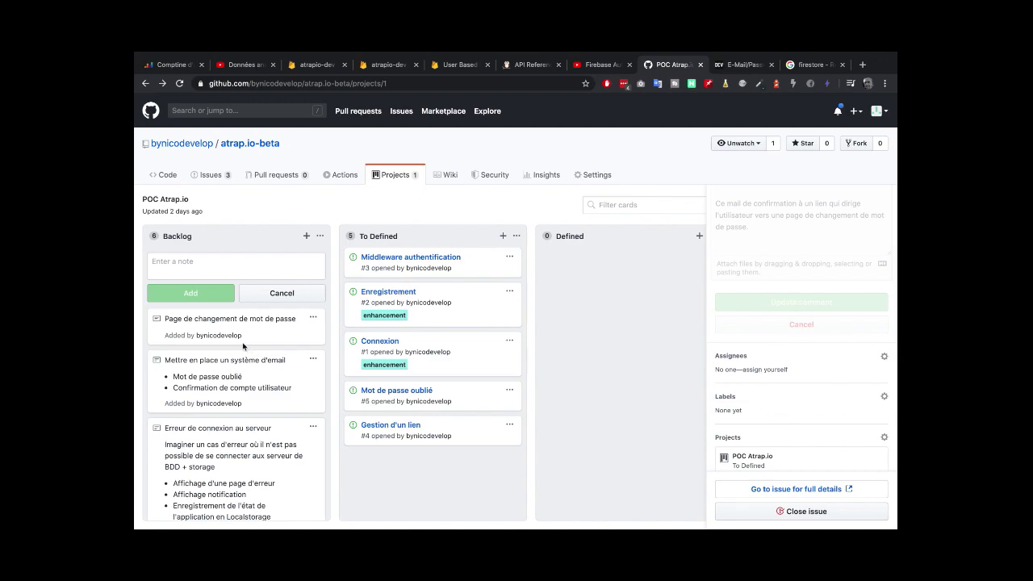
left_click_drag(207, 322, 378, 429)
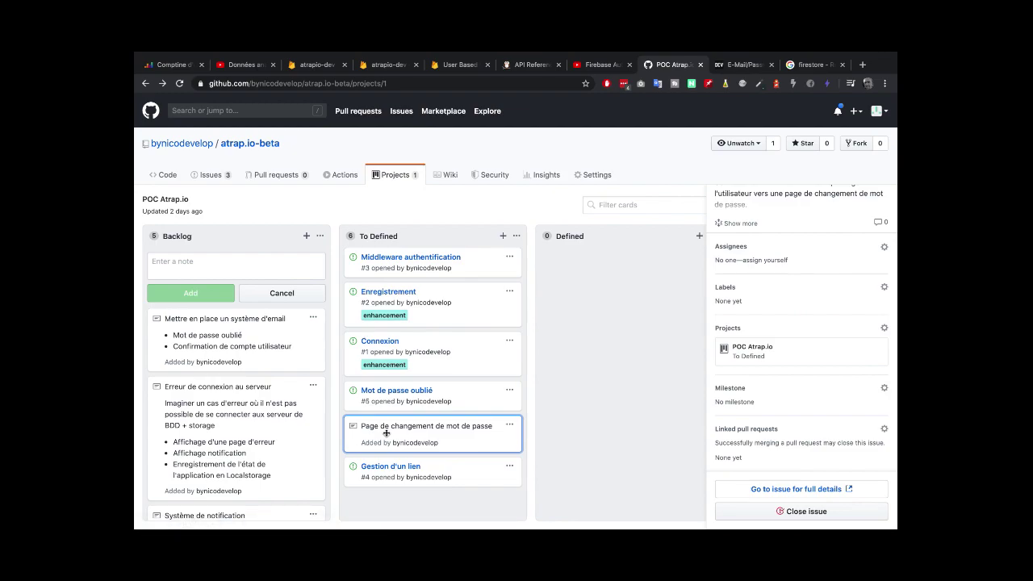
Convert the note into issue #6 with the body about letting the user enter a new password
left_click(509, 425)
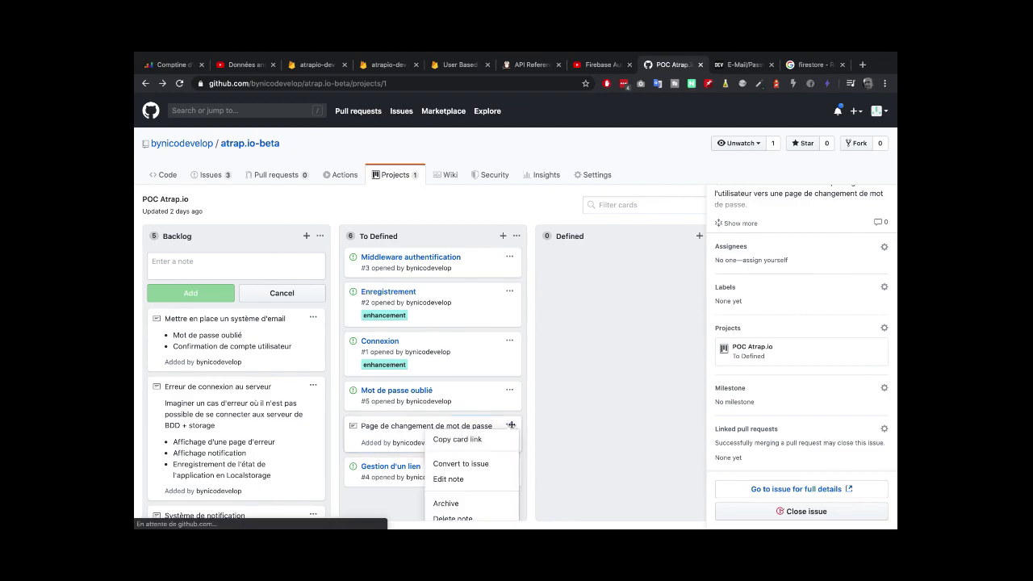
left_click(470, 468)
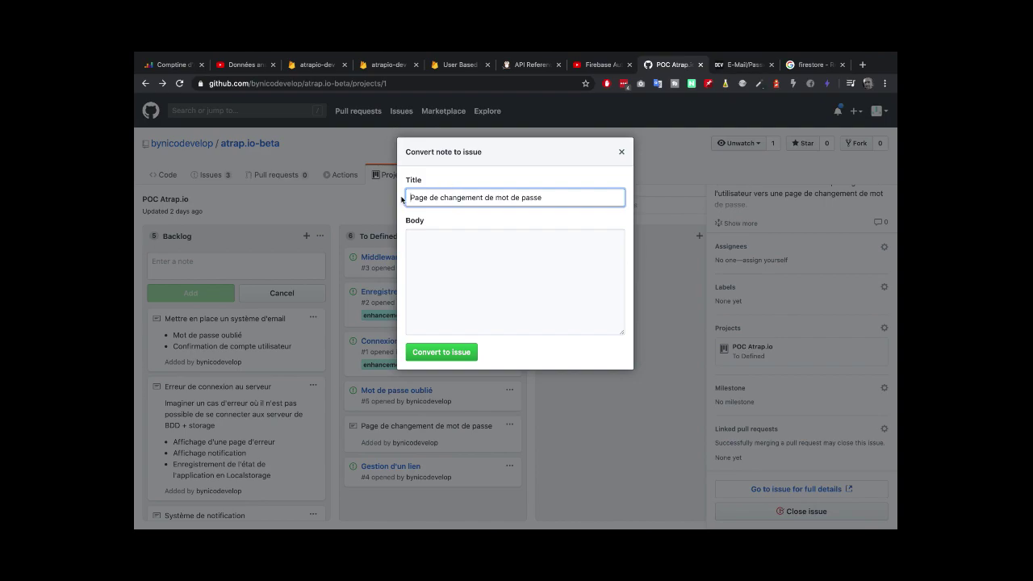
left_click(520, 259)
type("Perm")
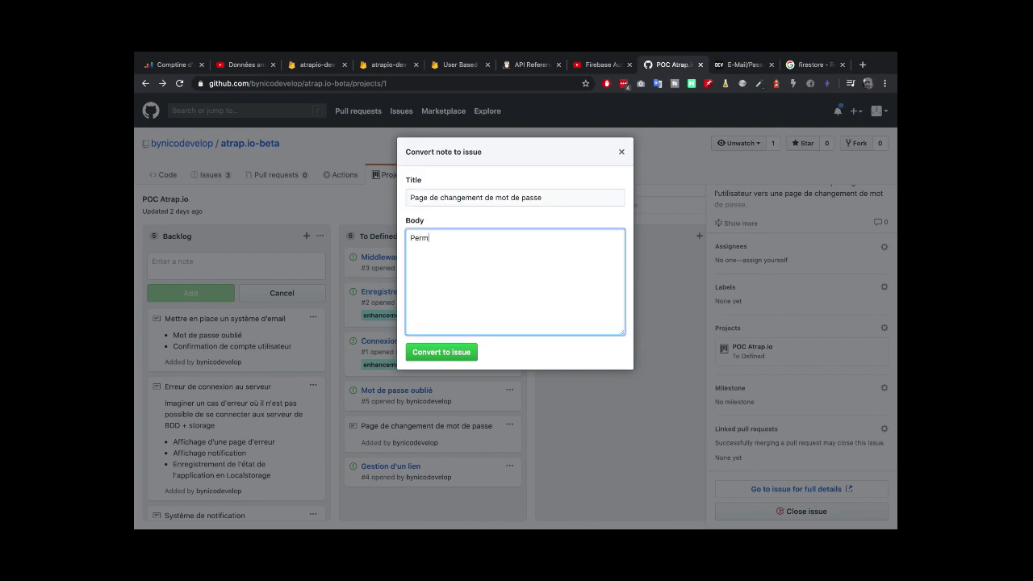
type("ettre l'utilsateur")
key("BackSpace")
key("BackSpace")
key("BackSpace")
key("BackSpace")
key("BackSpace")
type("isateur de")
key("BackSpace")
key("BackSpace")
key("BackSpace")
key("BackSpace")
key("BackSpace")
key("BackSpace")
key("BackSpace")
key("BackSpace")
key("BackSpace")
key("BackSpace")
key("BackSpace")
key("BackSpace")
key("BackSpace")
key("BackSpace")
key("BackSpace")
key("BackSpace")
key("BackSpace")
type("l'utilisateur de saisir un nouveau mot de passe.")
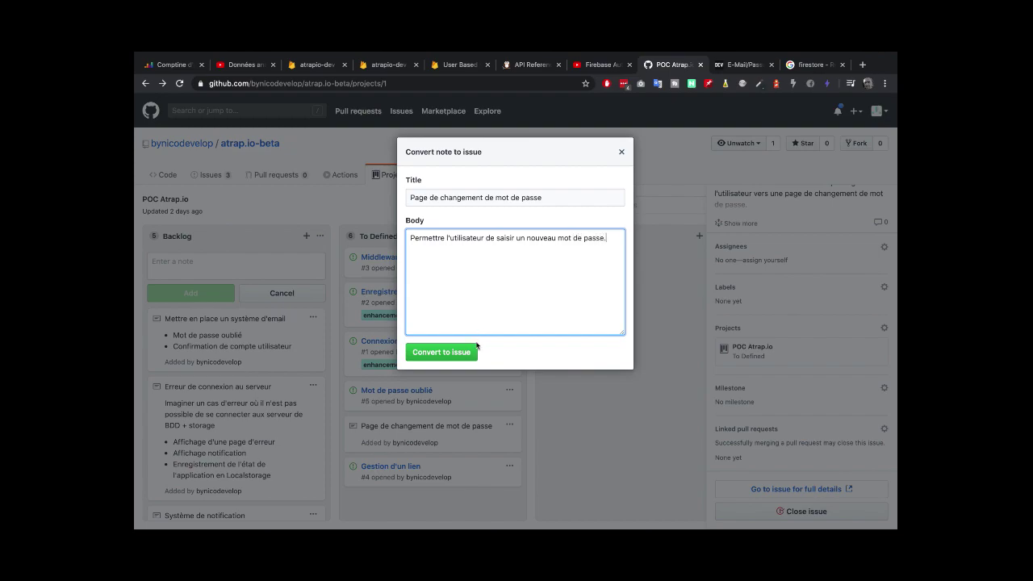
left_click(475, 352)
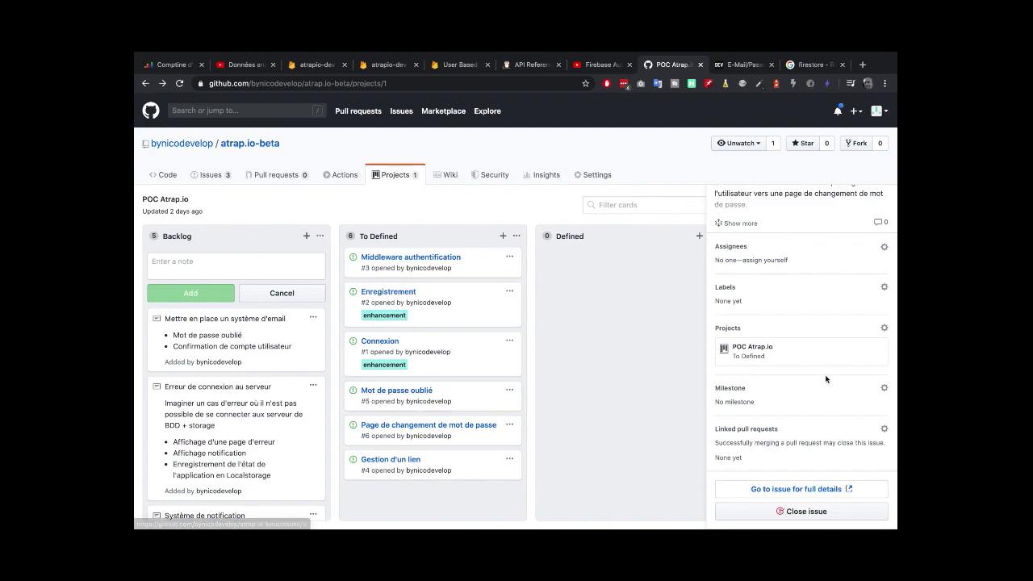
scroll(816, 316, "up", 3)
Edit issue #5's description to add 'Use case' and 'Cas nominal' headings
left_click(751, 343)
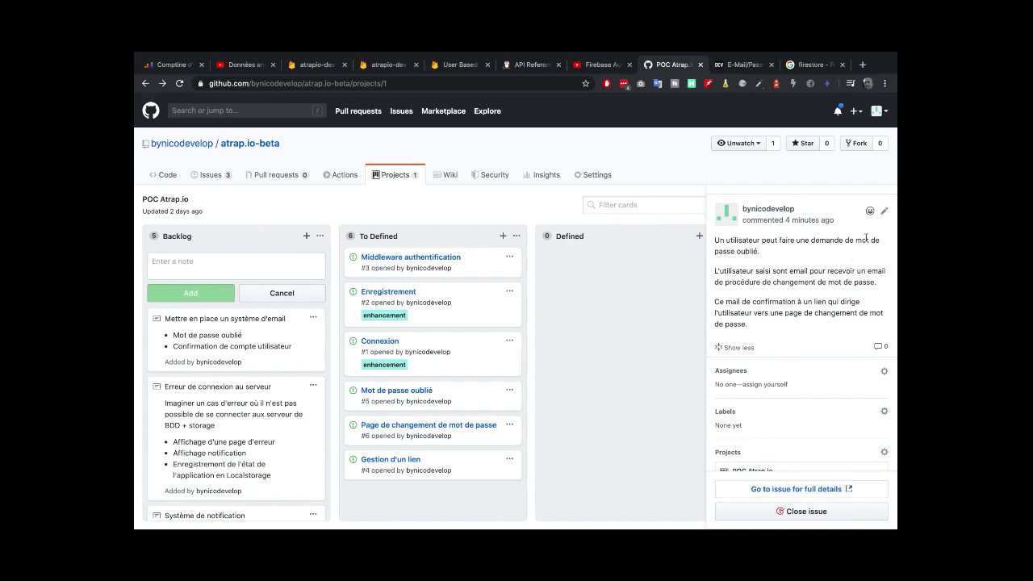
left_click(884, 211)
key("Return")
key("Return")
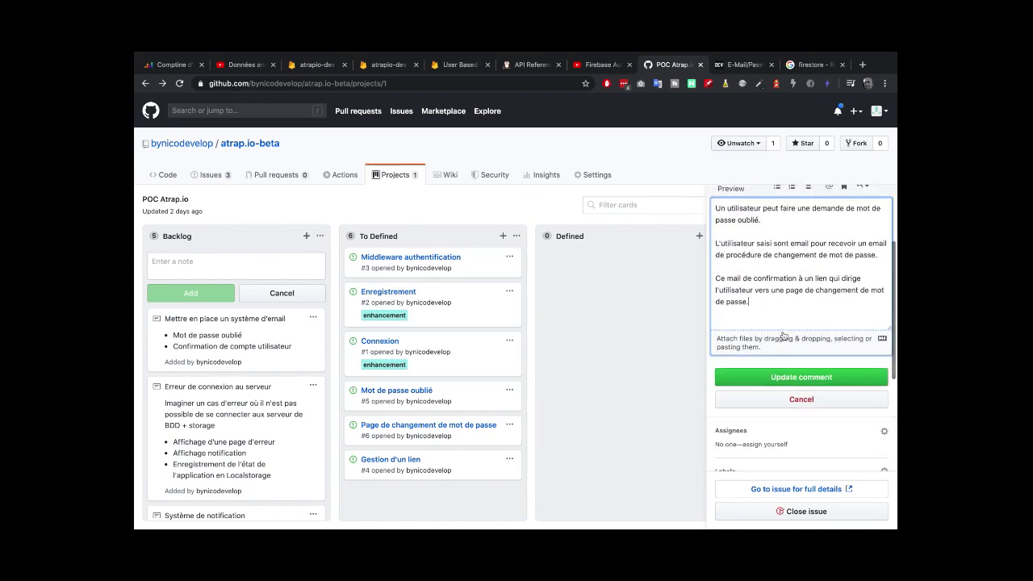
type("#<@")
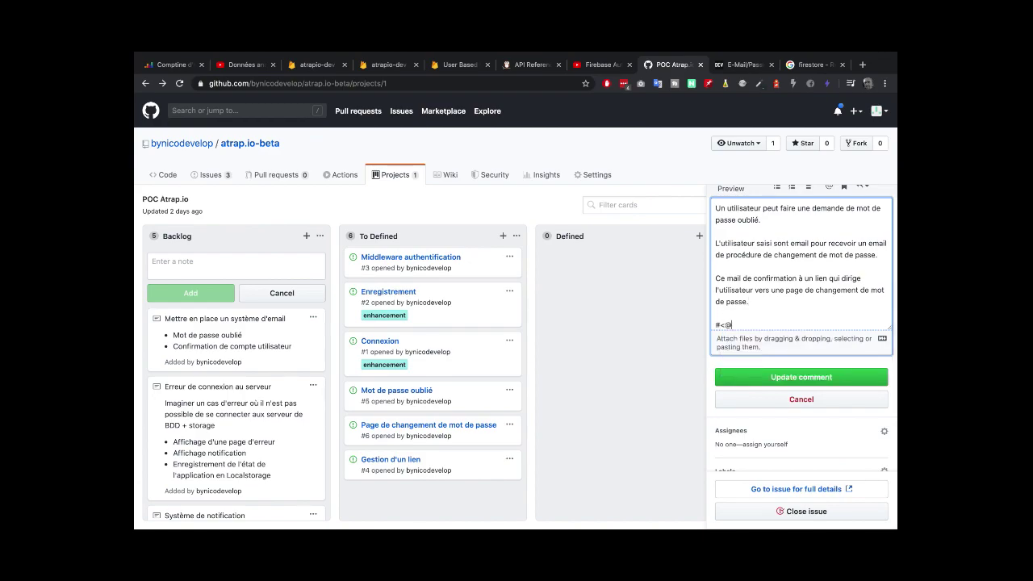
key("BackSpace")
key("BackSpace")
type("# Use case")
key("Return")
key("Return")
type("#")
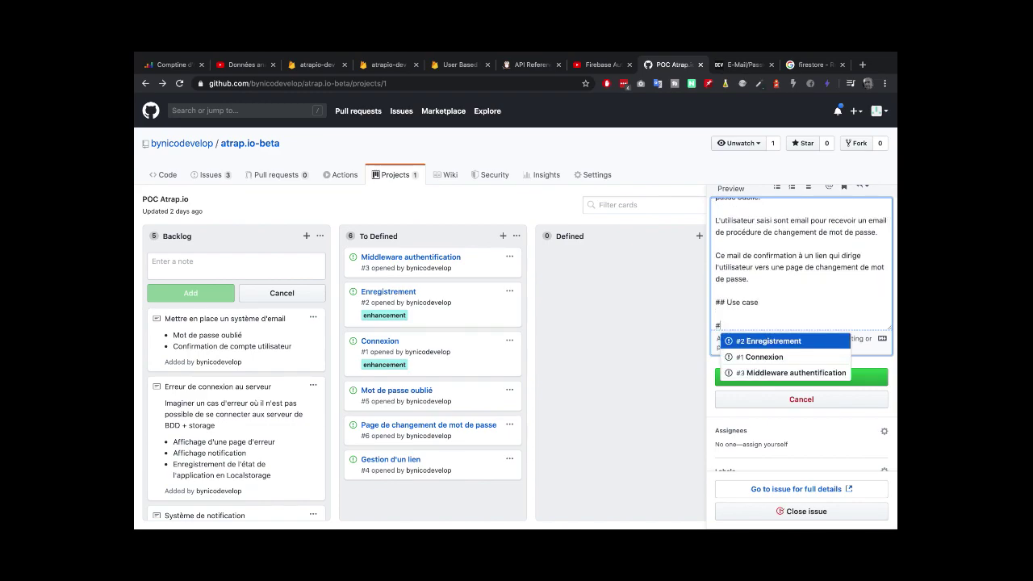
type("## ca")
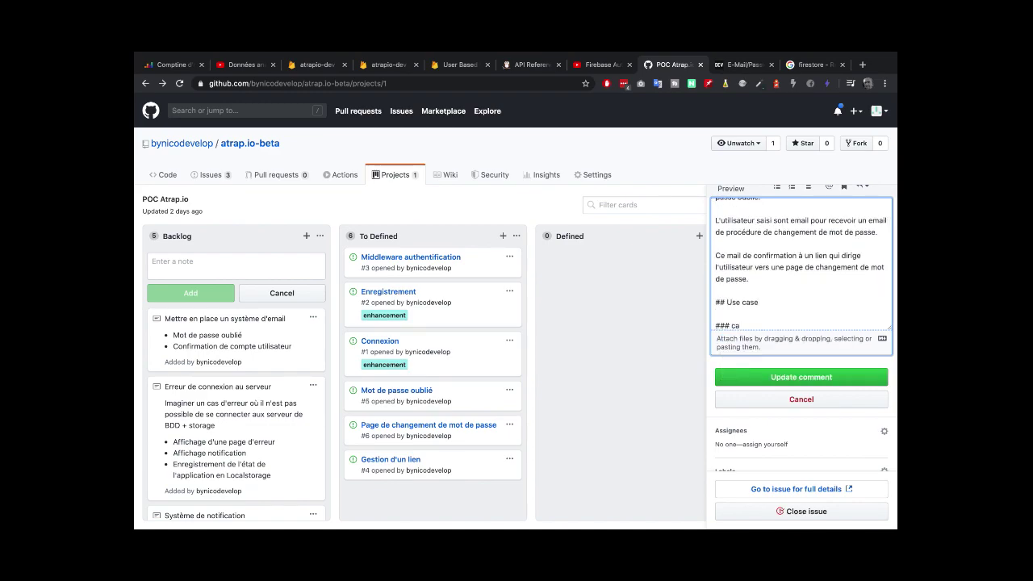
key("BackSpace")
key("BackSpace")
type("Cas nominal")
key("Return")
key("Return")
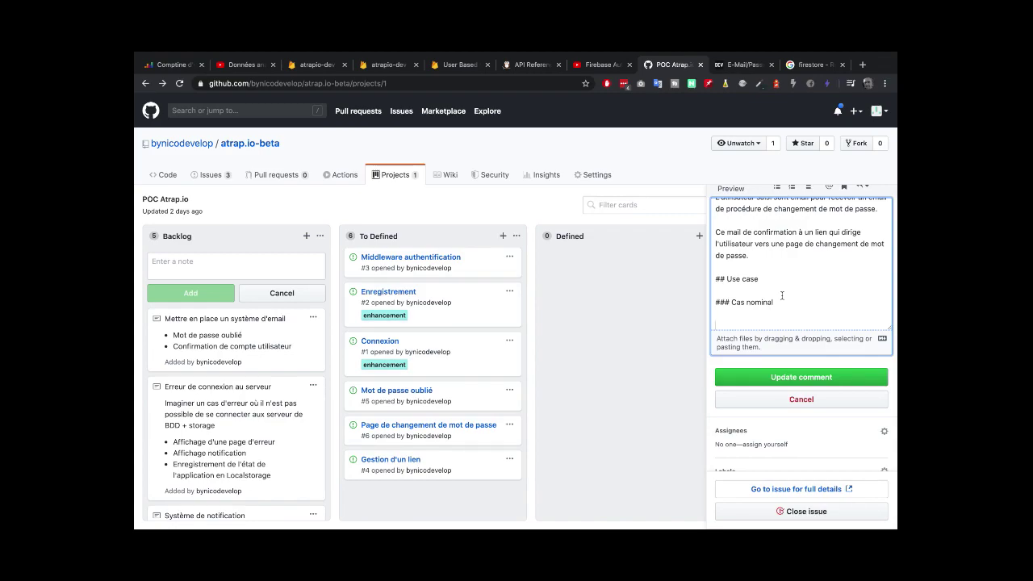
Describe the nominal case, an e-mail sent to change the password, then add a missing-email heading
type("P")
type("On prévien")
type("t que ")
type("'un email ")
type("va")
type(" être en")
type("voyé pour ha")
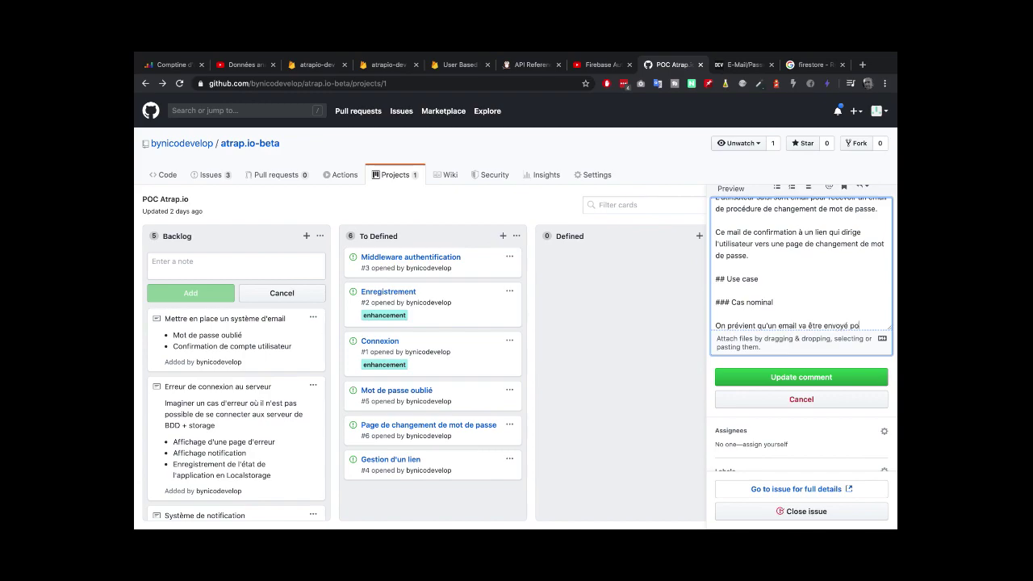
key("BackSpace")
key("BackSpace")
type("changer de mo")
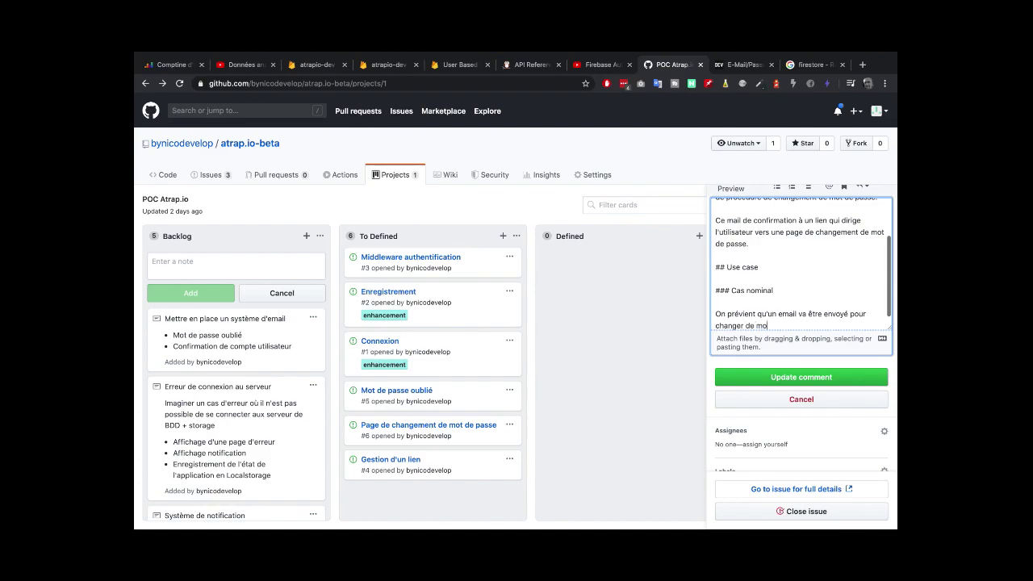
type("t de passe")
key("Return")
key("Return")
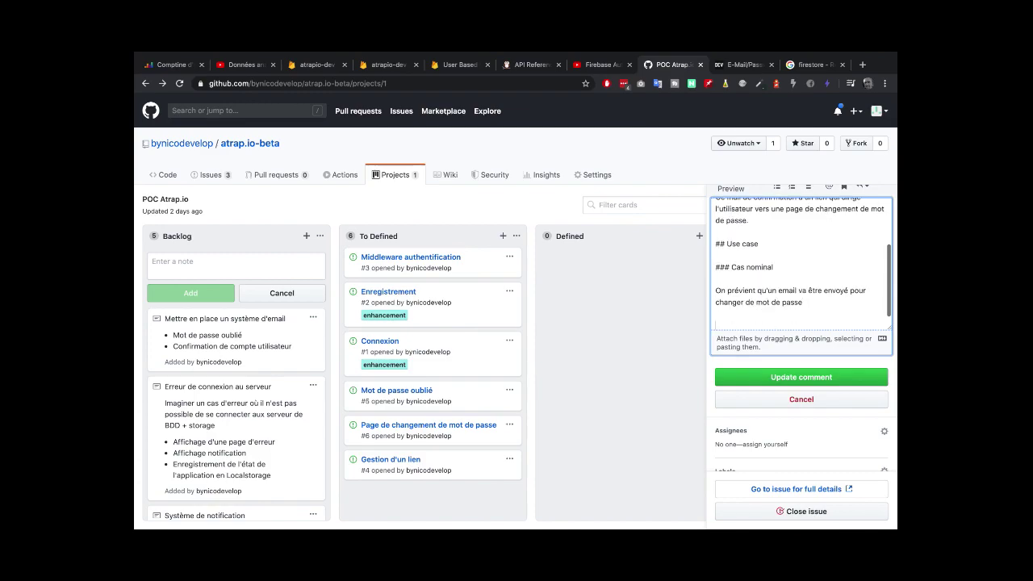
type("### L'utilisateur n'a pas si")
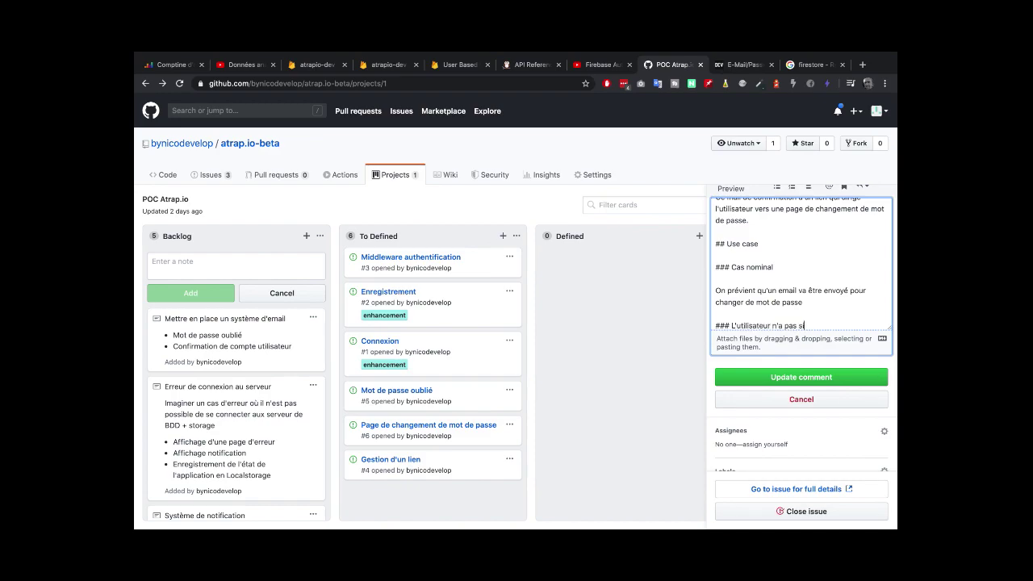
type("ais")
type(" son email")
State that the password-change button is blocked when no e-mail is entered, then add the unknown-email heading
key("Return")
key("Return")
type("#")
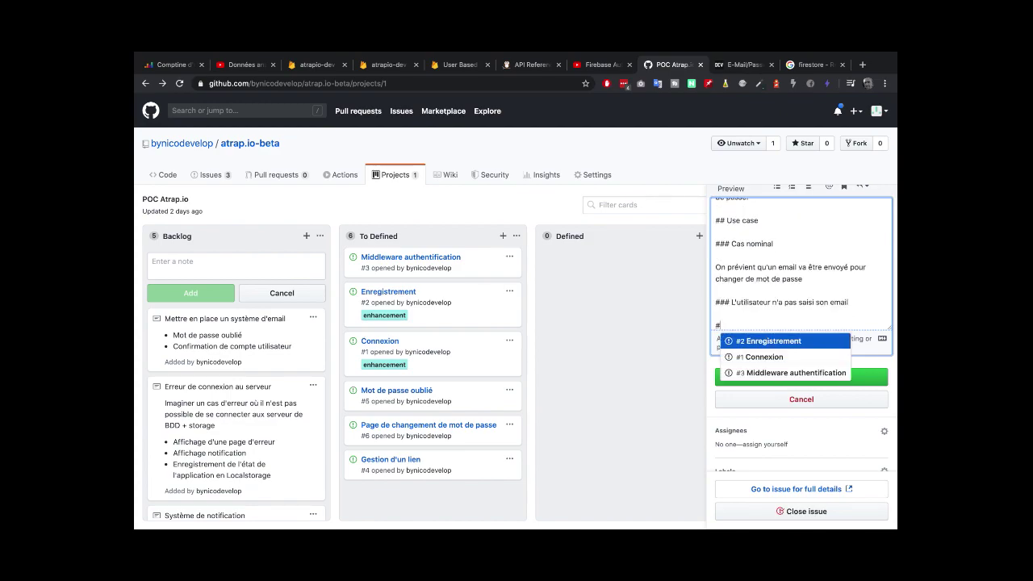
key("BackSpace")
type("On bl")
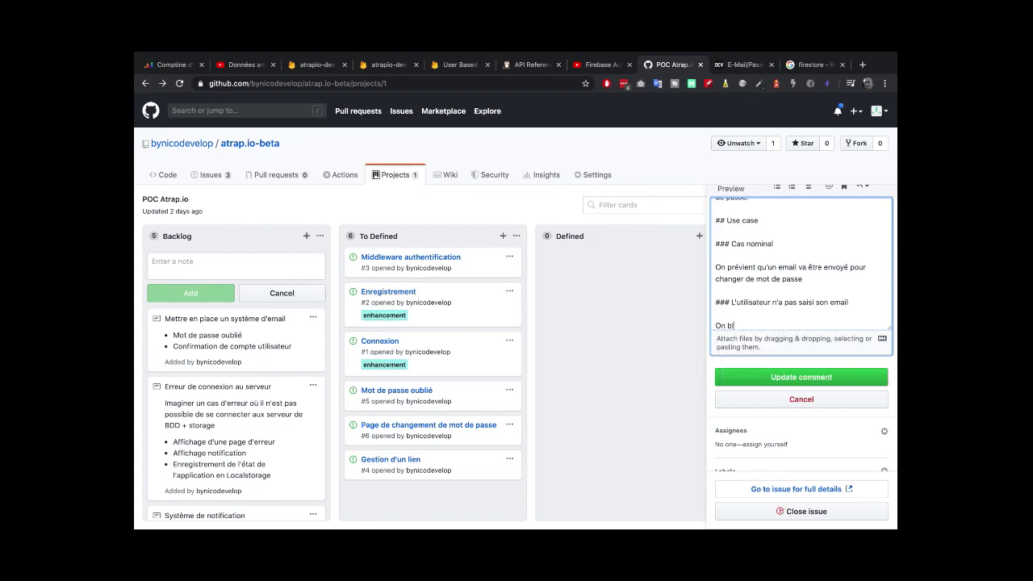
type("oque les bouton")
key("BackSpace")
key("BackSpace")
key("BackSpace")
key("BackSpace")
key("BackSpace")
key("BackSpace")
key("BackSpace")
key("BackSpace")
type("bouton pour lancer la procédure dur")
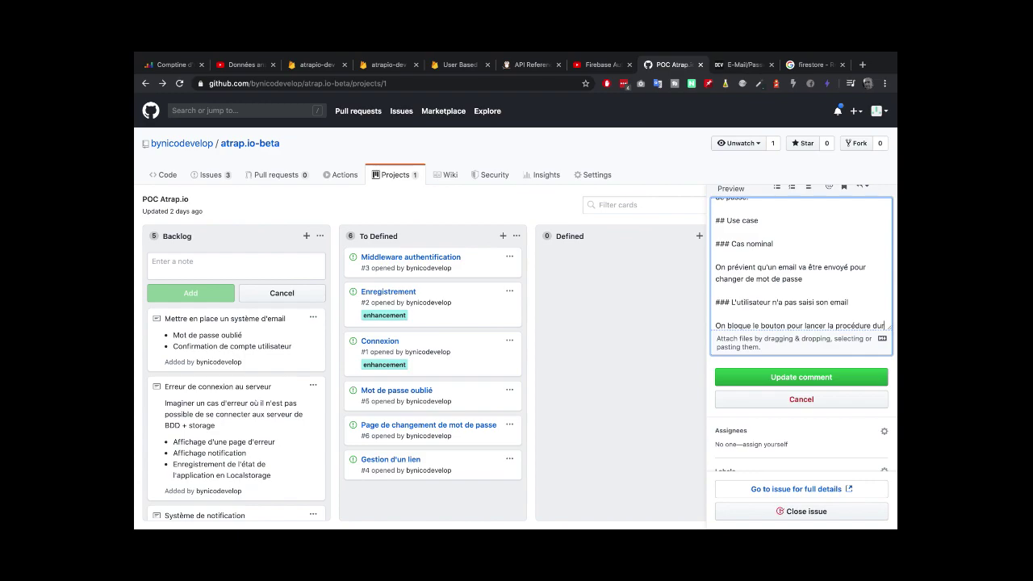
type("ant")
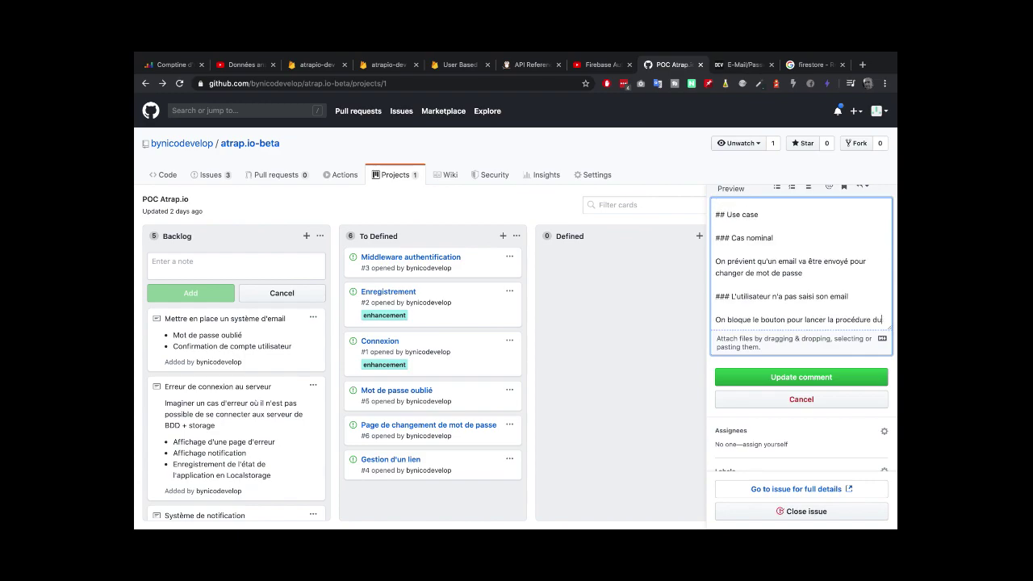
type(" de changement")
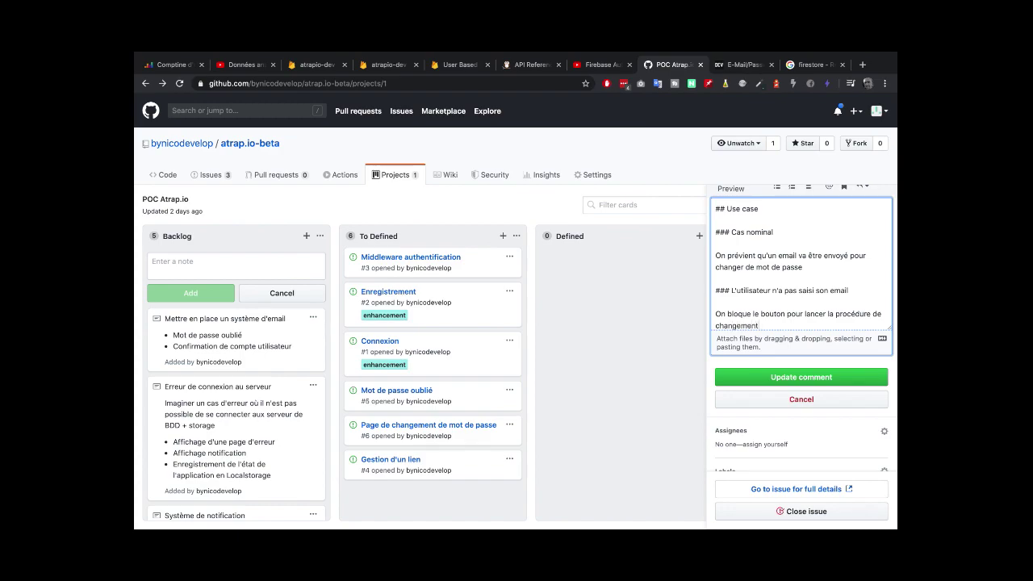
type(" de mot de passe")
key("Return")
key("Return")
type("###")
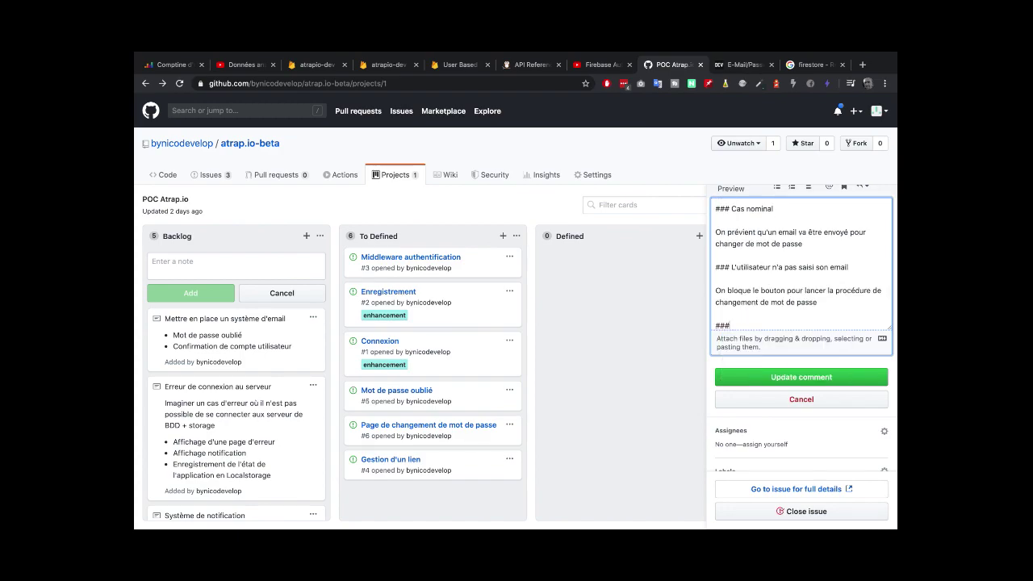
type(" L'utilisateu")
type("r sais")
type("i un email")
type(" qu'")
type("i n'ex")
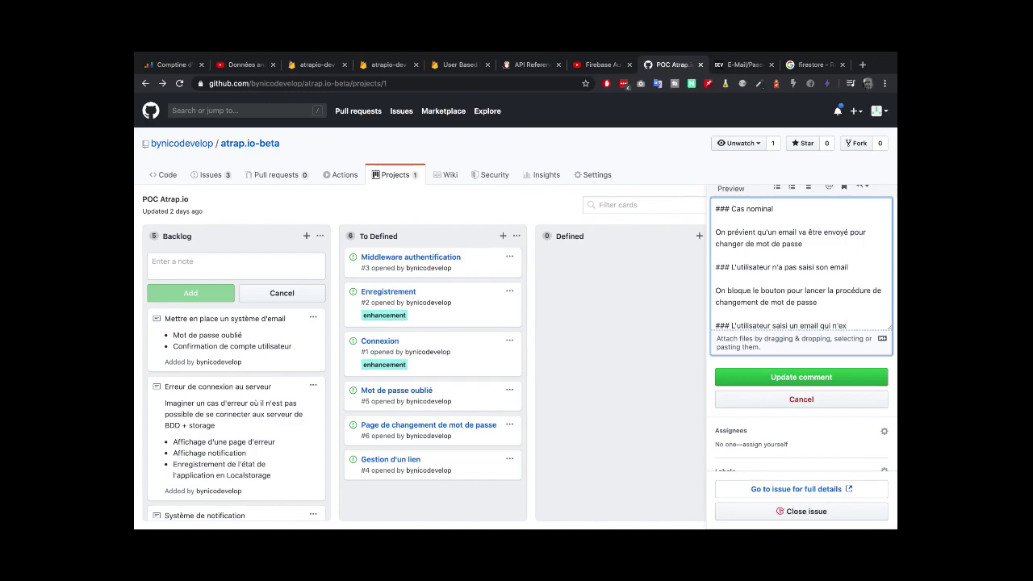
type("iste pas")
key("Return")
key("Return")
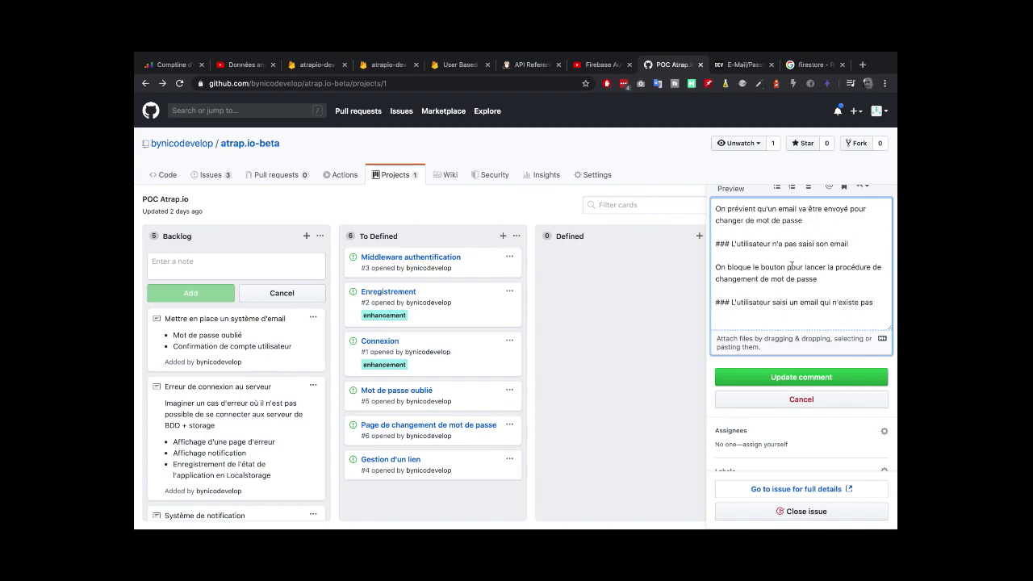
scroll(793, 264, "down", 1)
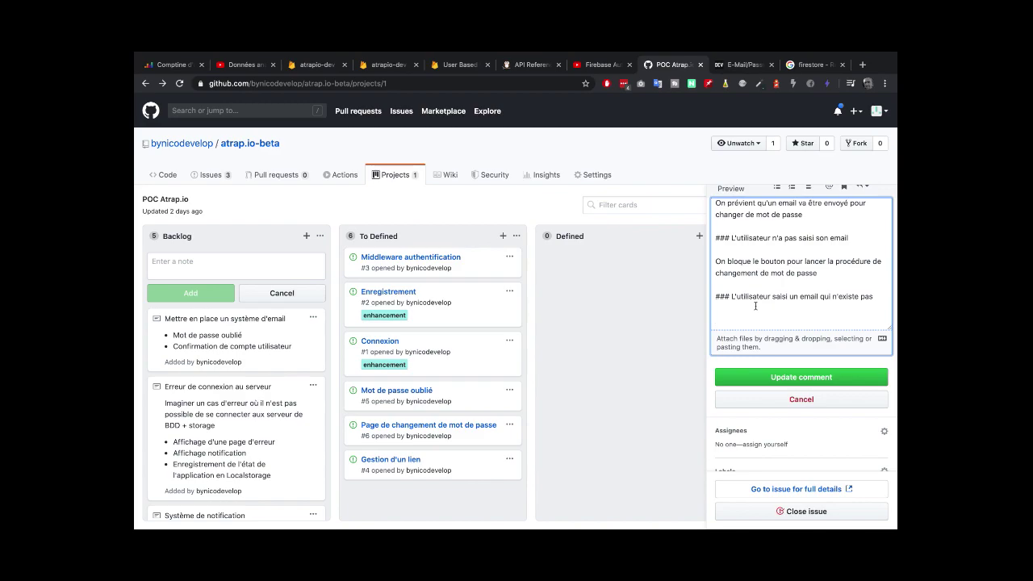
End the line with a period and copy the 'On prévient…' sentence under the unknown-email case
scroll(776, 276, "up", 2)
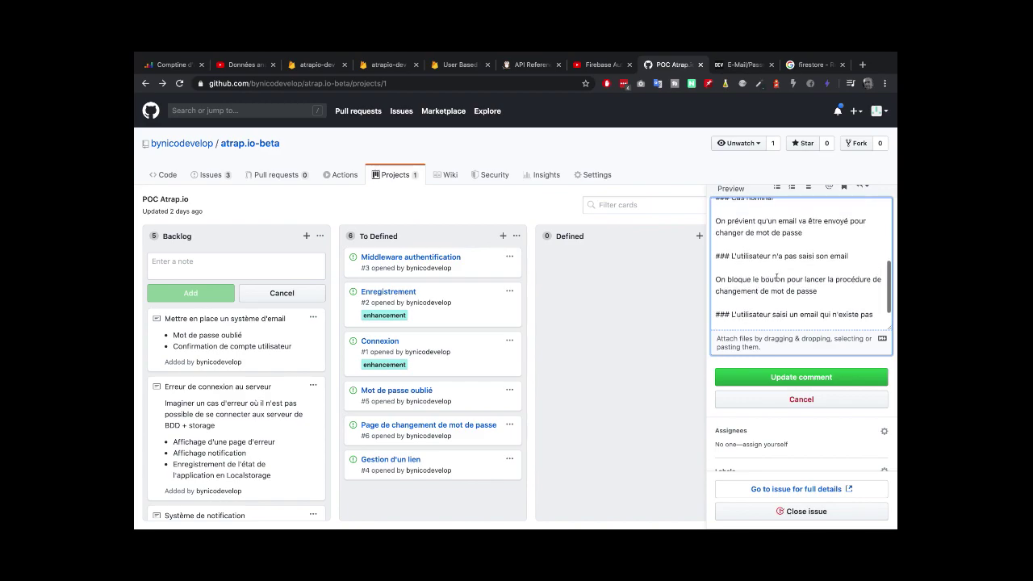
type(".")
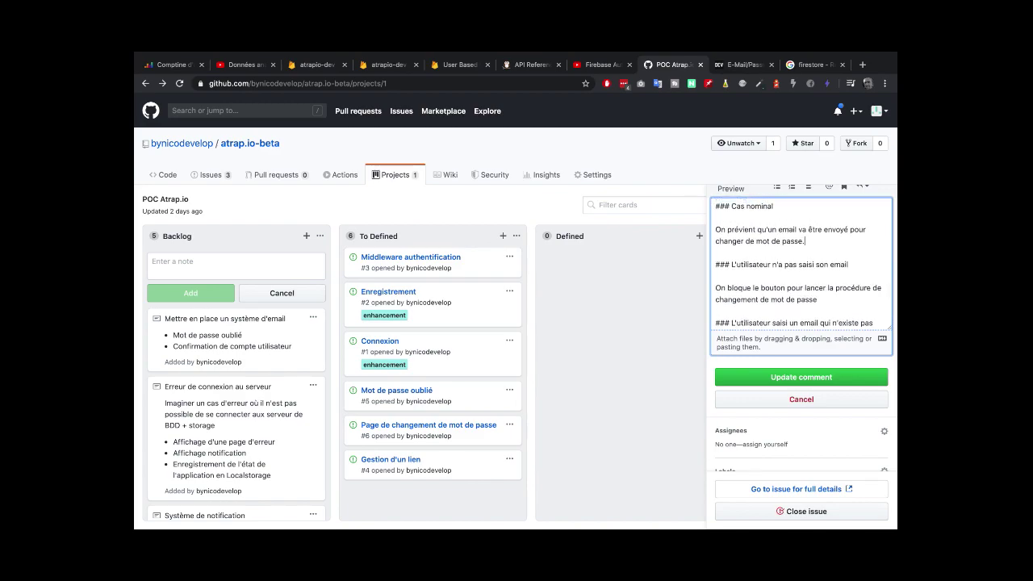
left_click(716, 229, "shift")
key("ctrl+c")
scroll(716, 229, "down", 1)
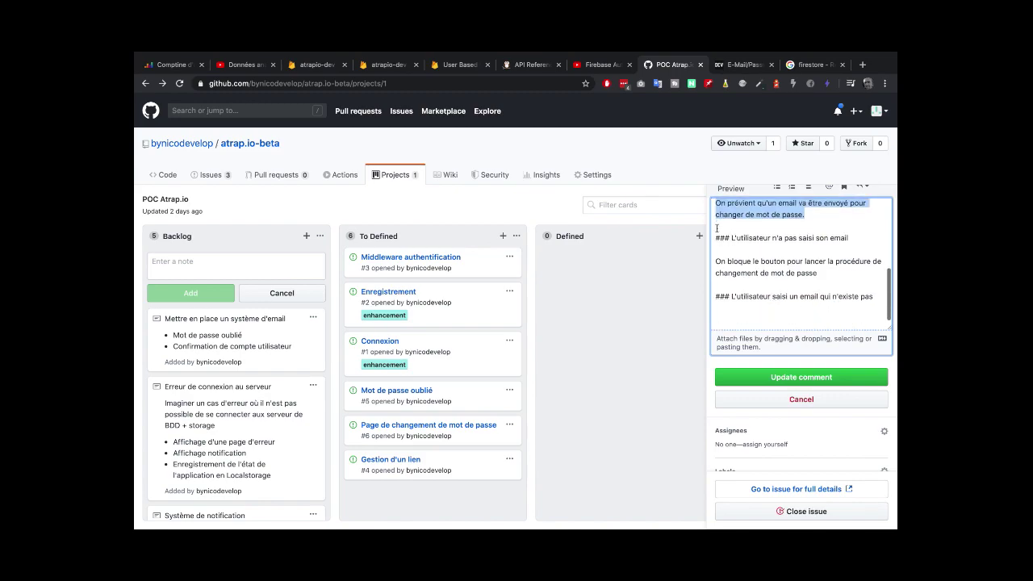
left_click(733, 314)
key("ctrl+v")
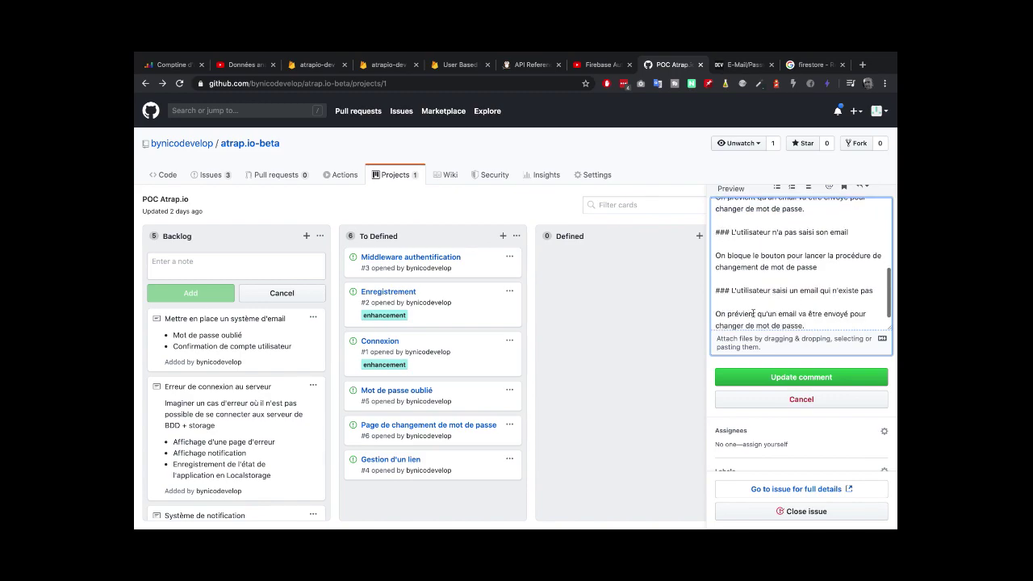
Insert 'par une notification' after 'On prévient' in both the unknown-email and Cas nominal lines
left_click(755, 314)
type("par un")
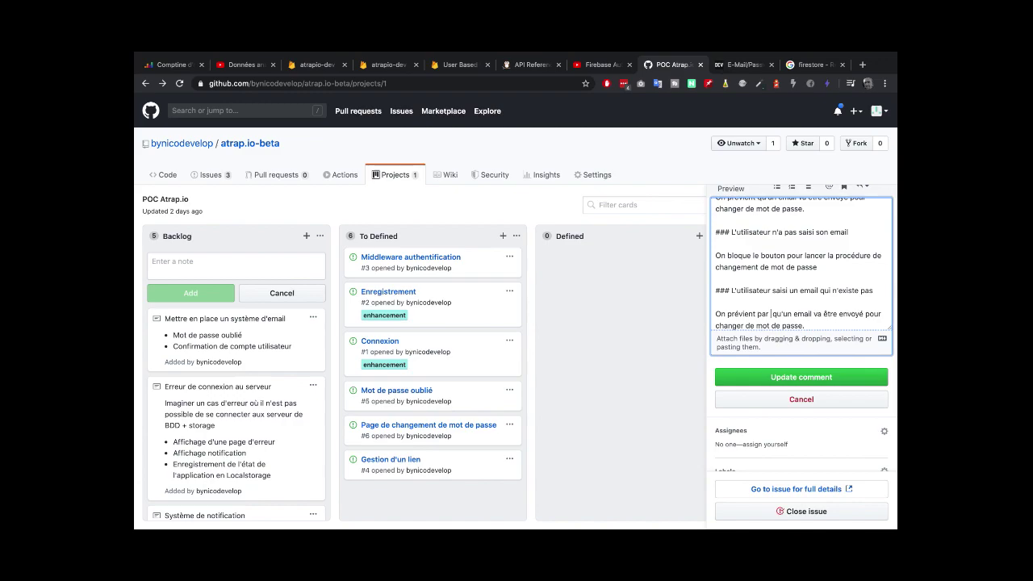
type("e notificati")
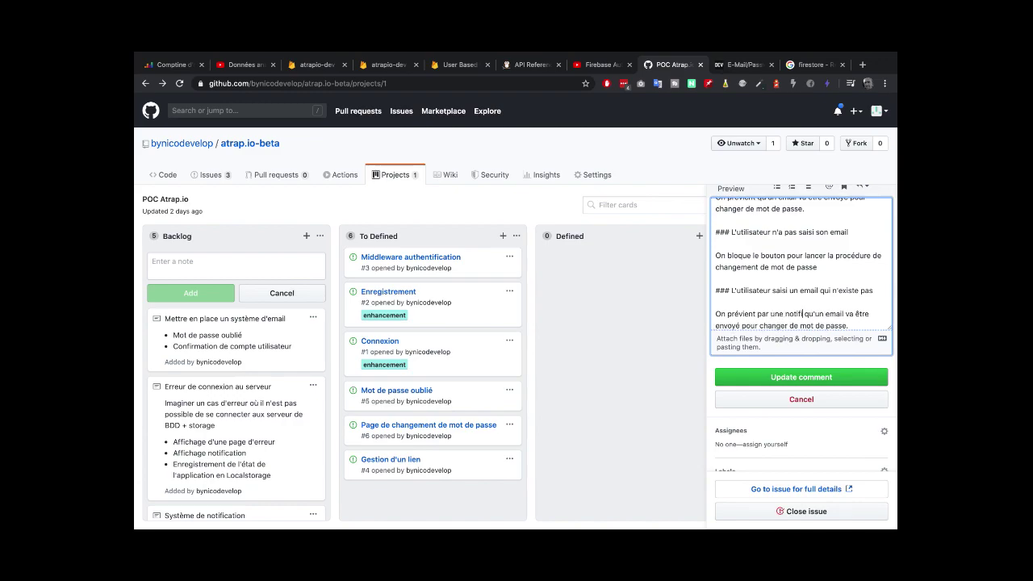
type("on")
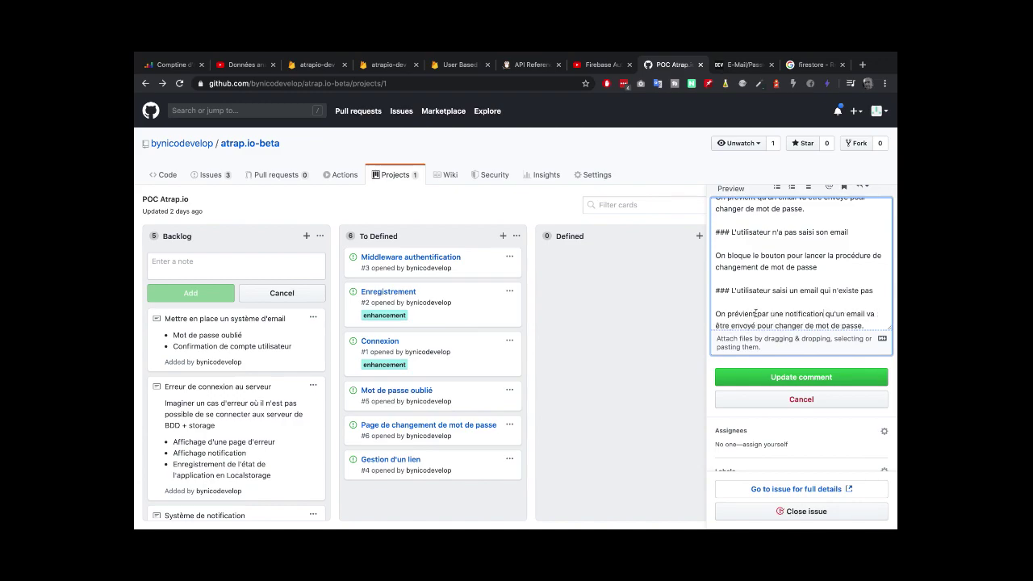
left_click_drag(756, 314, 824, 314)
scroll(212, 397, "down", 3)
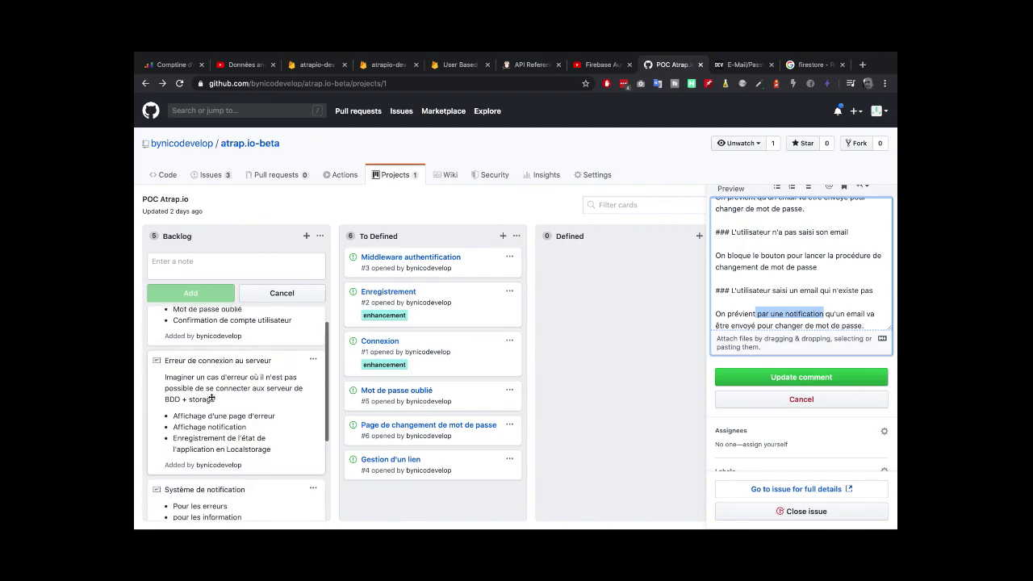
scroll(232, 378, "up", 3)
scroll(234, 376, "down", 3)
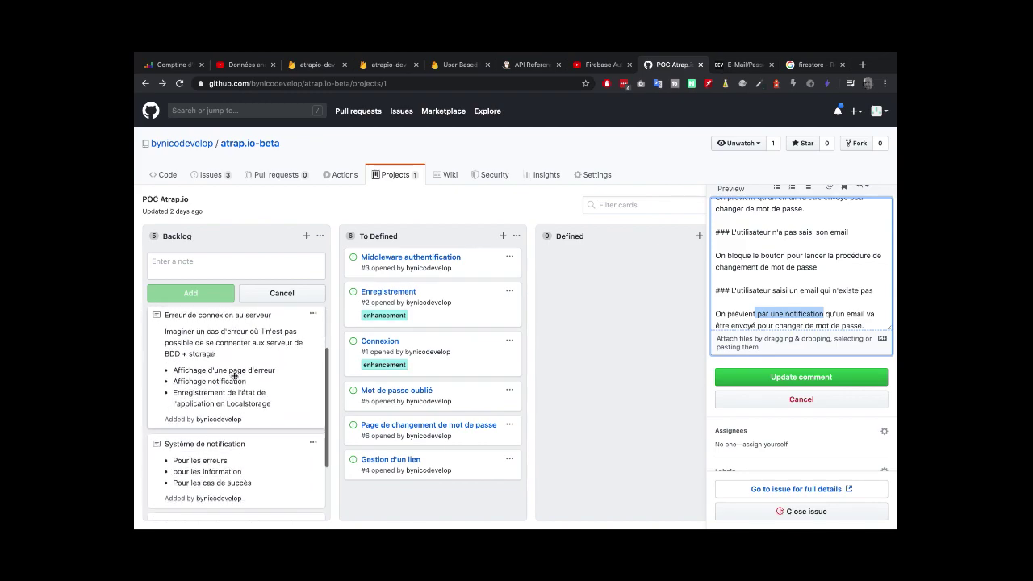
left_click(201, 421)
scroll(737, 248, "up", 2)
left_click(753, 243)
type("par une notification")
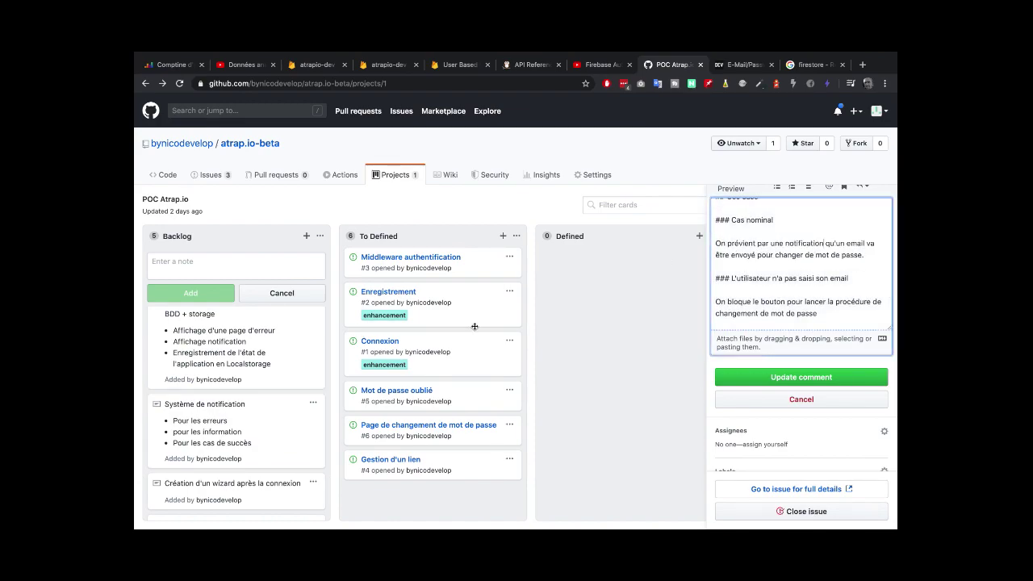
Place the Système de notification card in To Defined directly below Middleware authentification
left_click_drag(202, 432, 205, 320)
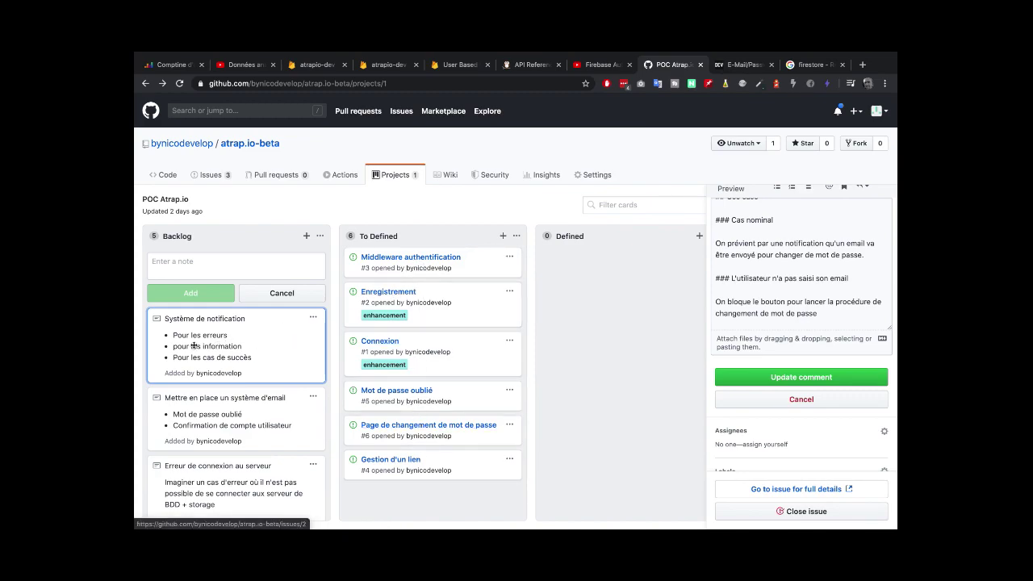
left_click_drag(198, 340, 431, 283)
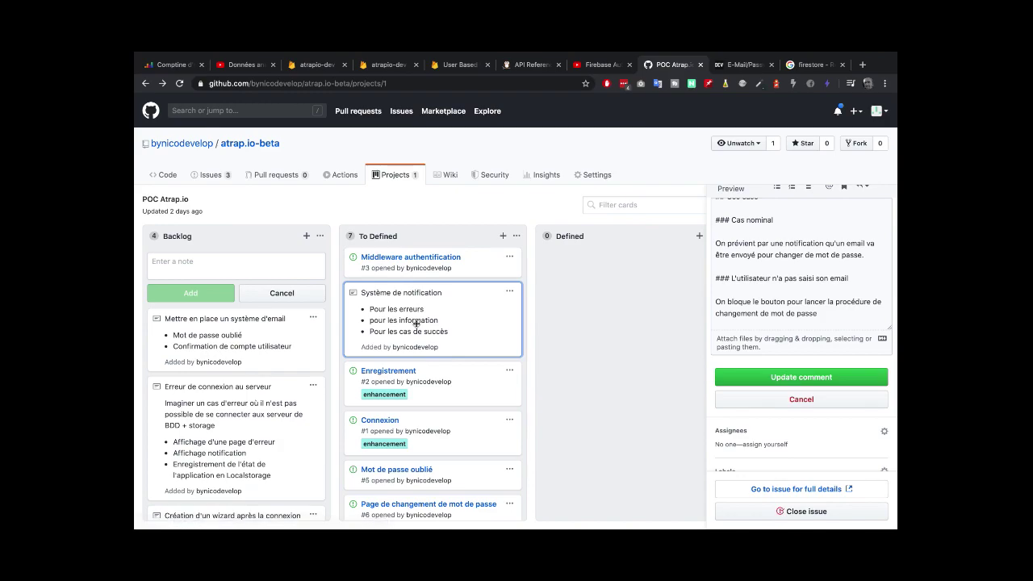
scroll(412, 331, "down", 2)
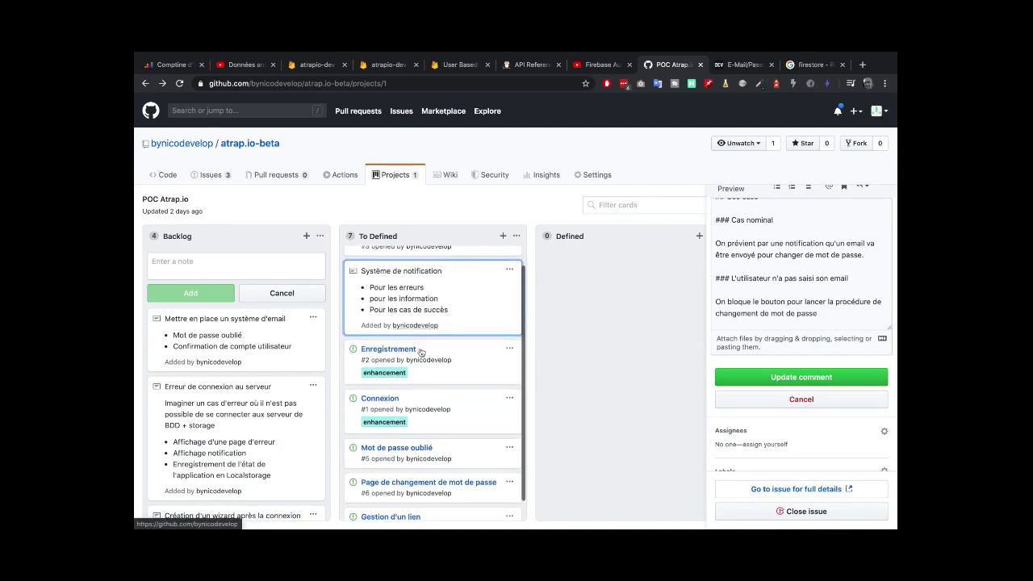
scroll(418, 347, "up", 2)
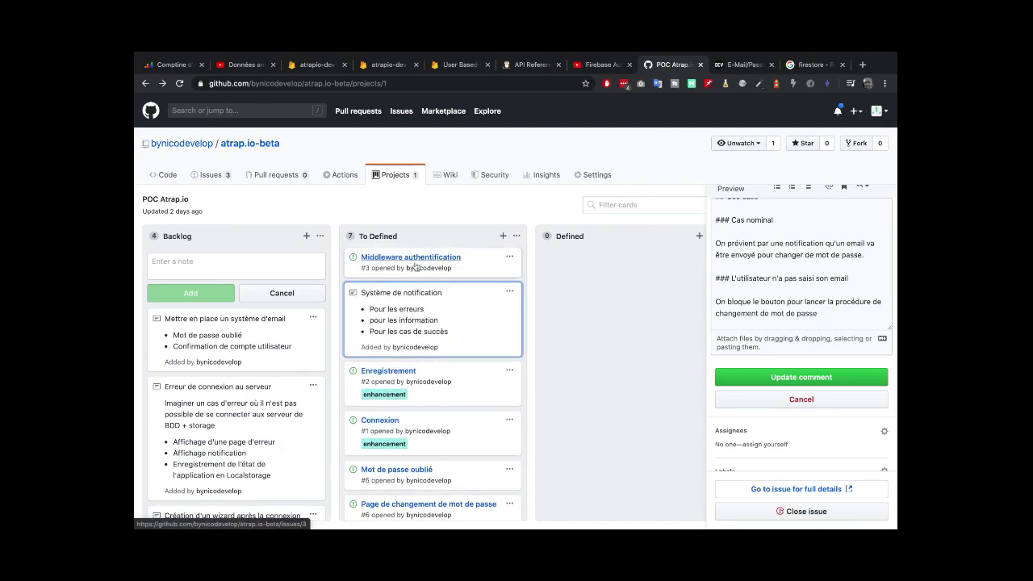
Review the full password-reset use-case text and save the comment
scroll(416, 403, "down", 1)
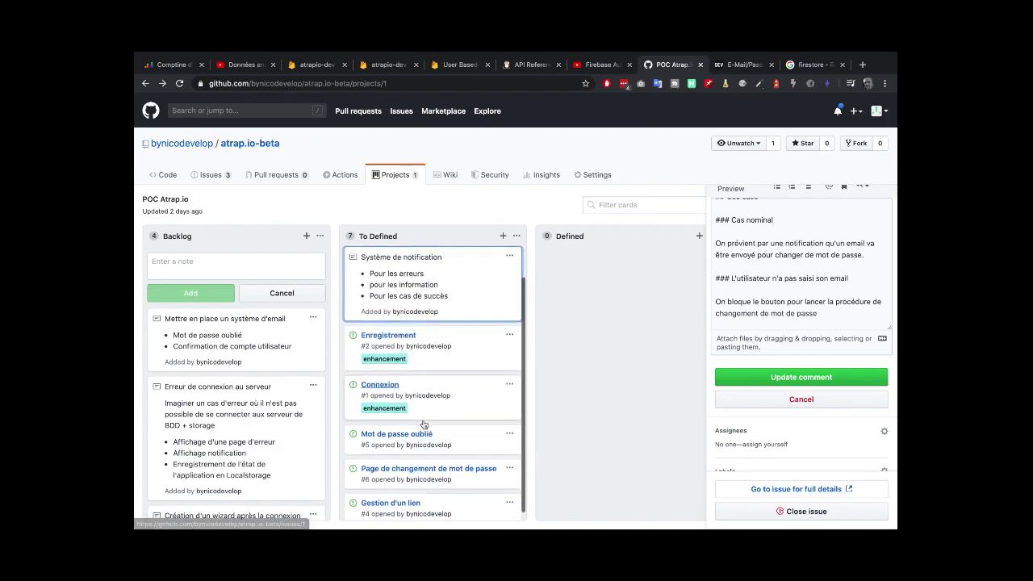
scroll(423, 425, "up", 1)
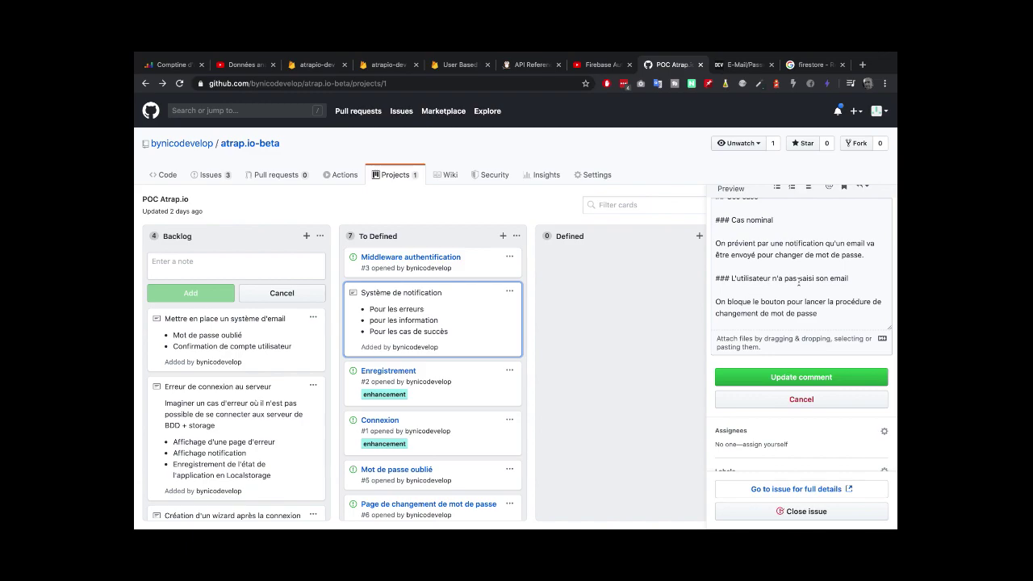
scroll(798, 279, "down", 2)
scroll(826, 296, "down", 1)
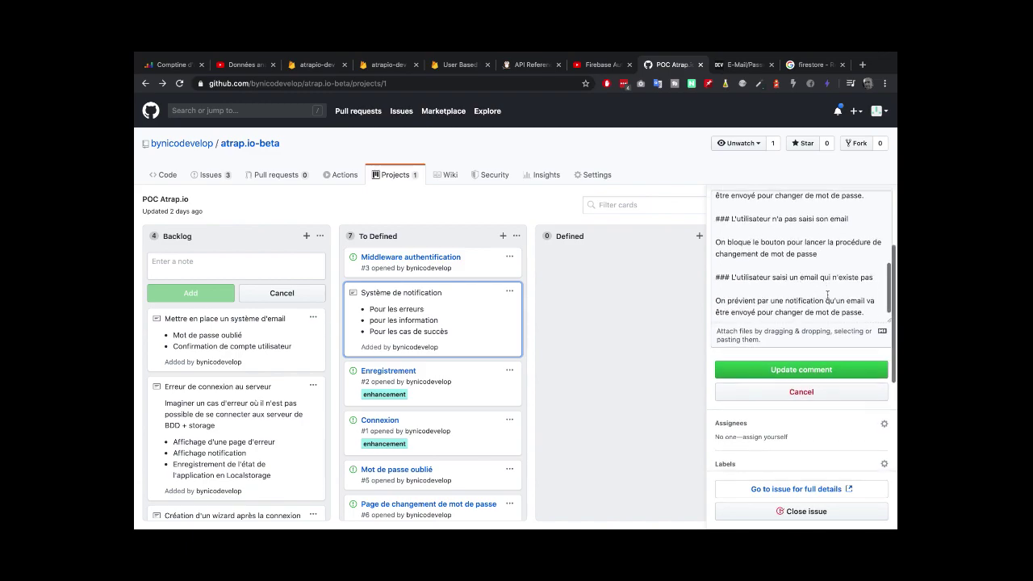
scroll(823, 284, "up", 5)
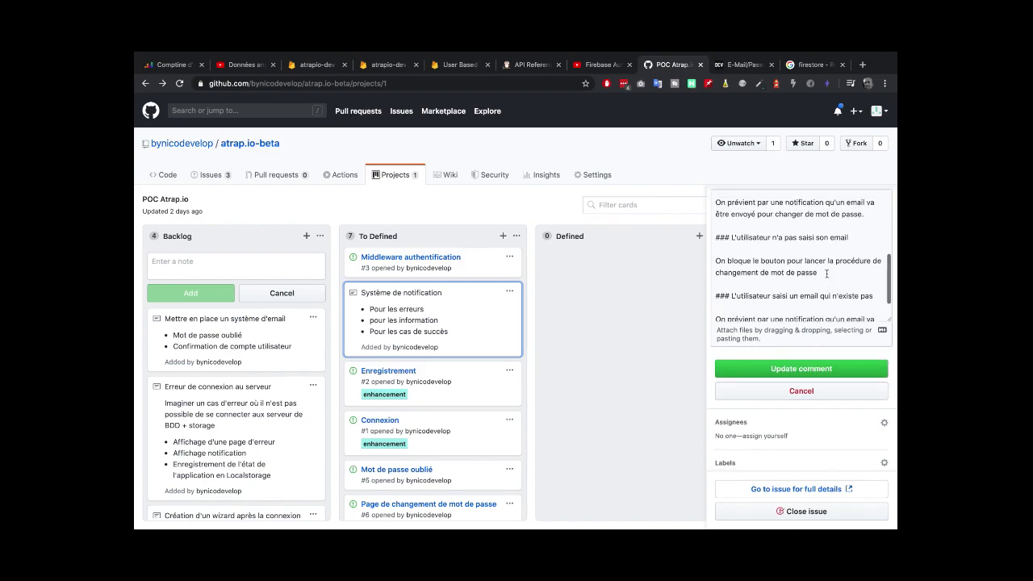
scroll(826, 273, "up", 6)
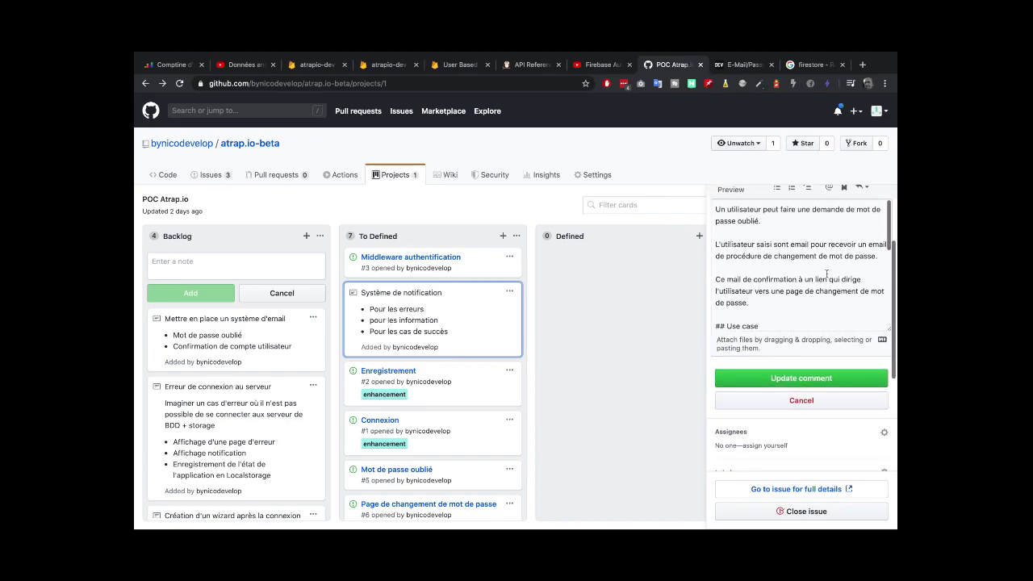
scroll(827, 273, "down", 8)
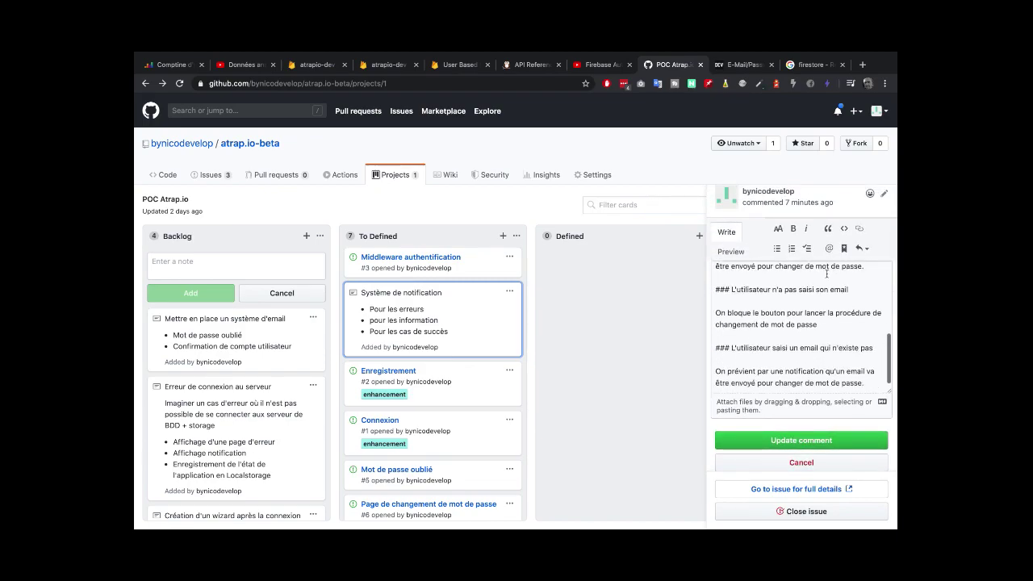
left_click(804, 440)
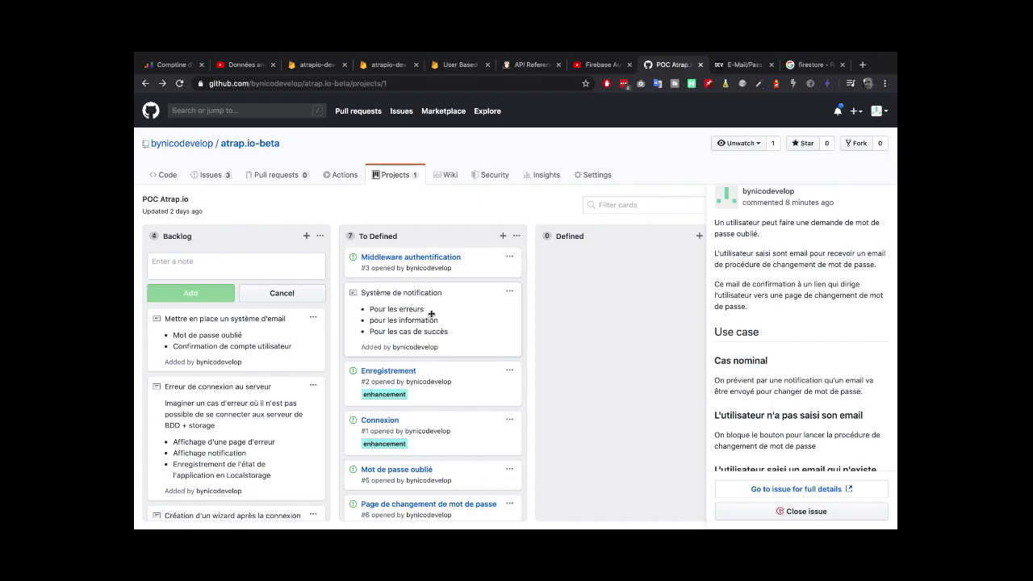
Open the Connexion issue and put its use-case comment into edit mode
left_click(377, 421)
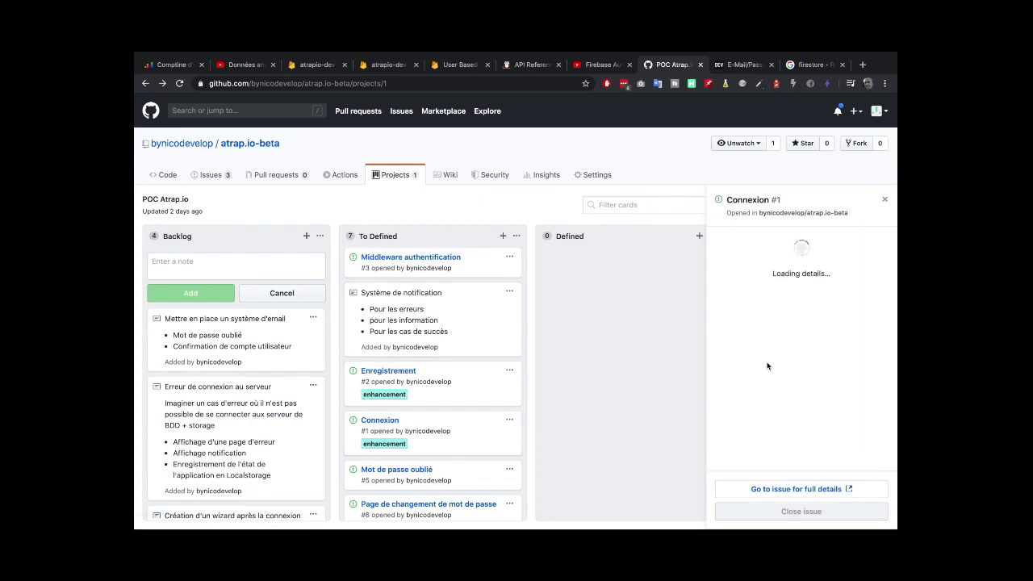
scroll(767, 363, "down", 2)
scroll(779, 323, "up", 2)
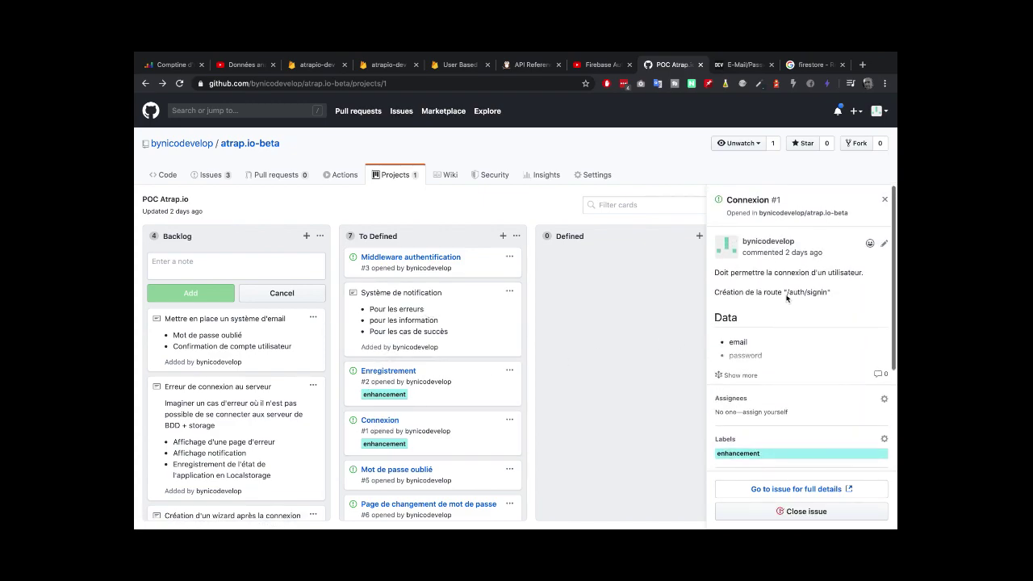
left_click(883, 243)
scroll(807, 307, "down", 3)
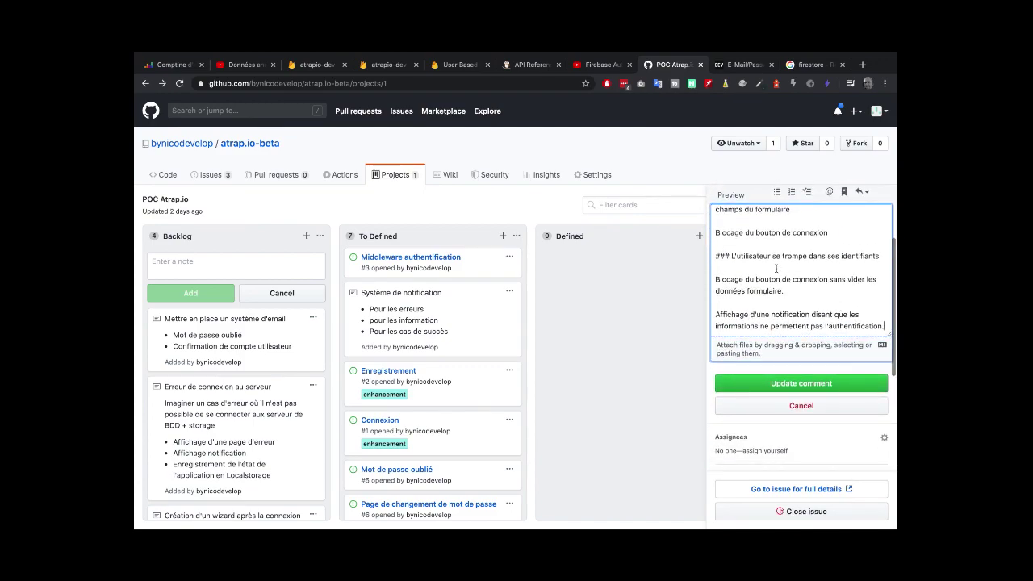
scroll(776, 269, "up", 3)
scroll(776, 268, "down", 2)
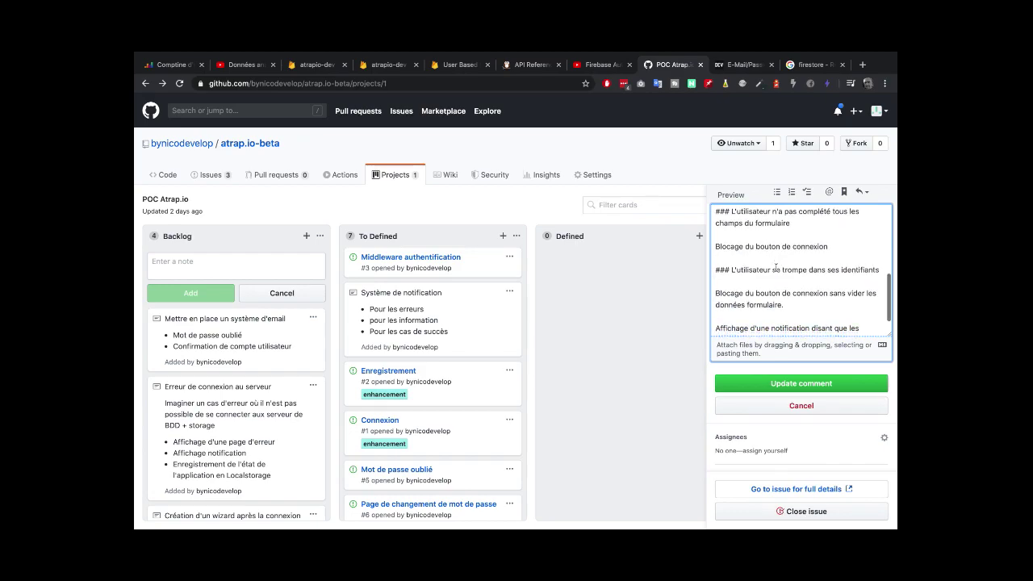
scroll(776, 269, "down", 1)
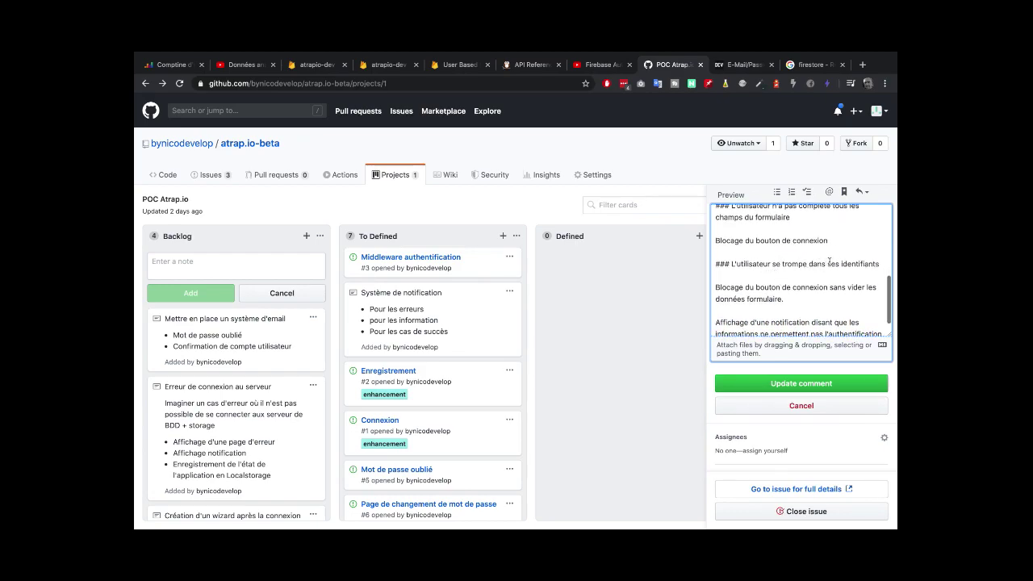
scroll(820, 281, "down", 1)
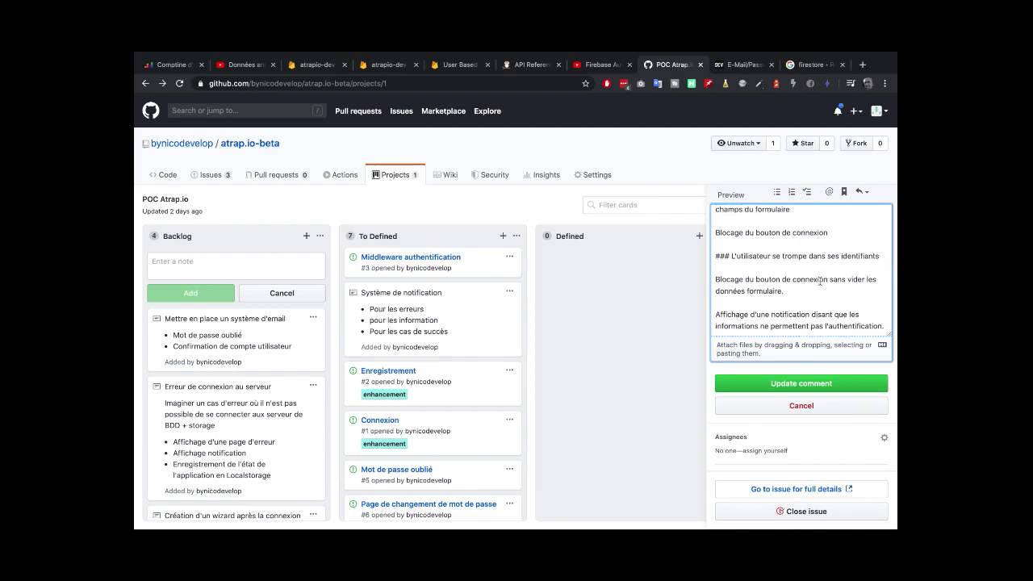
scroll(819, 281, "up", 5)
scroll(820, 280, "down", 2)
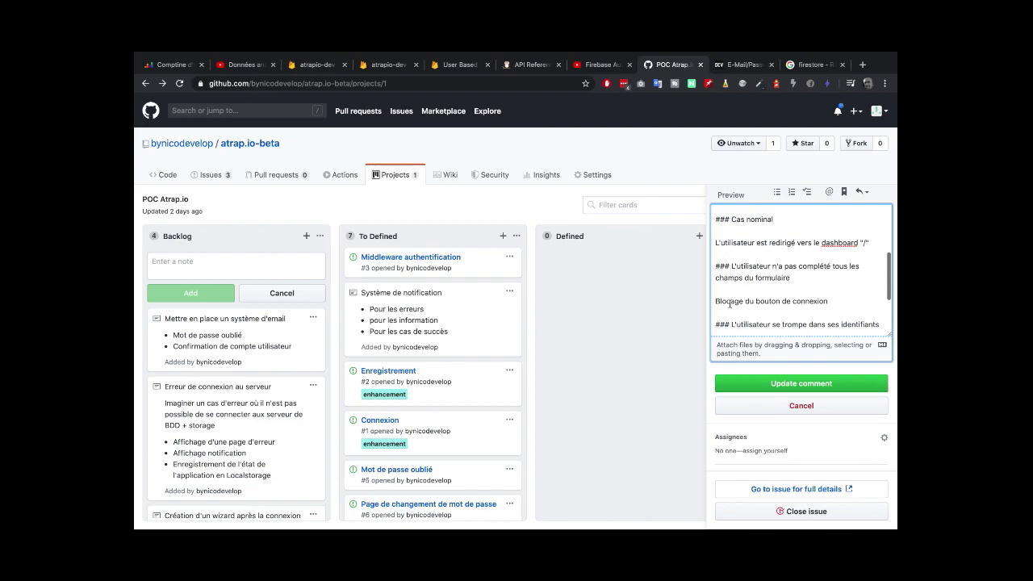
scroll(809, 296, "down", 3)
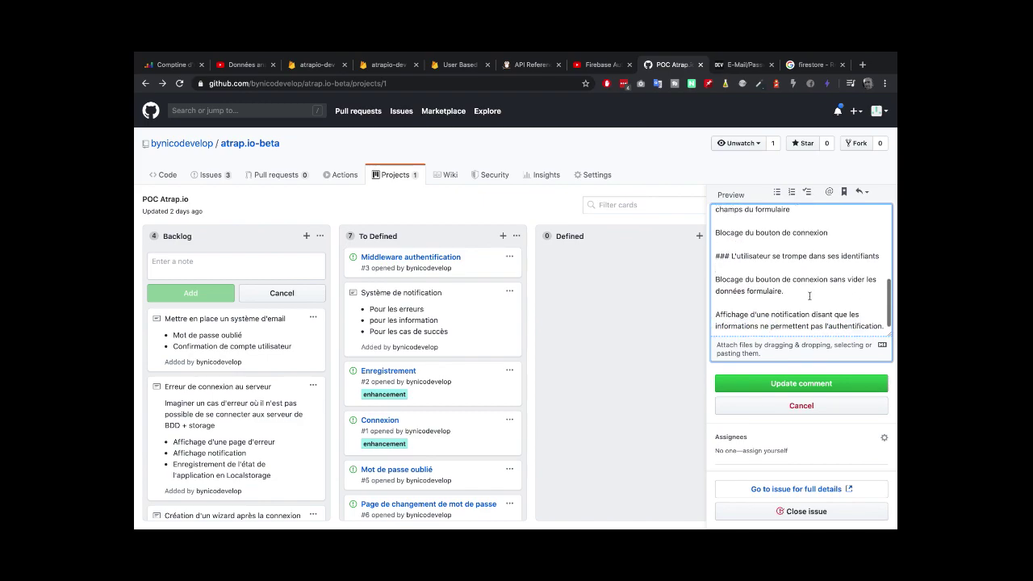
Add a line saying the error doesn't reveal whether the e-mail or password is wrong, and save
left_click(888, 323)
key("Return")
type("On")
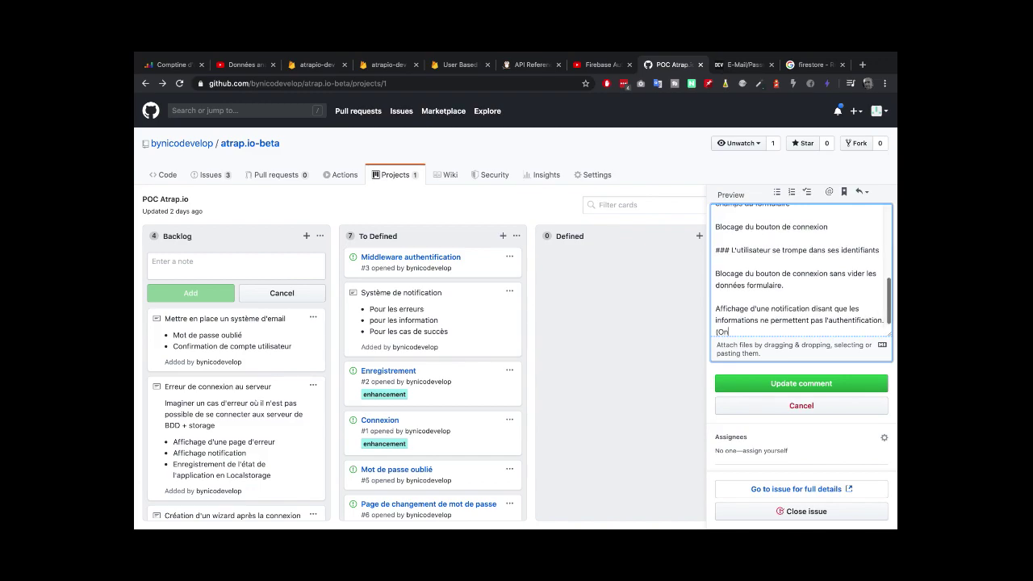
type(" ne dit pas si c'est")
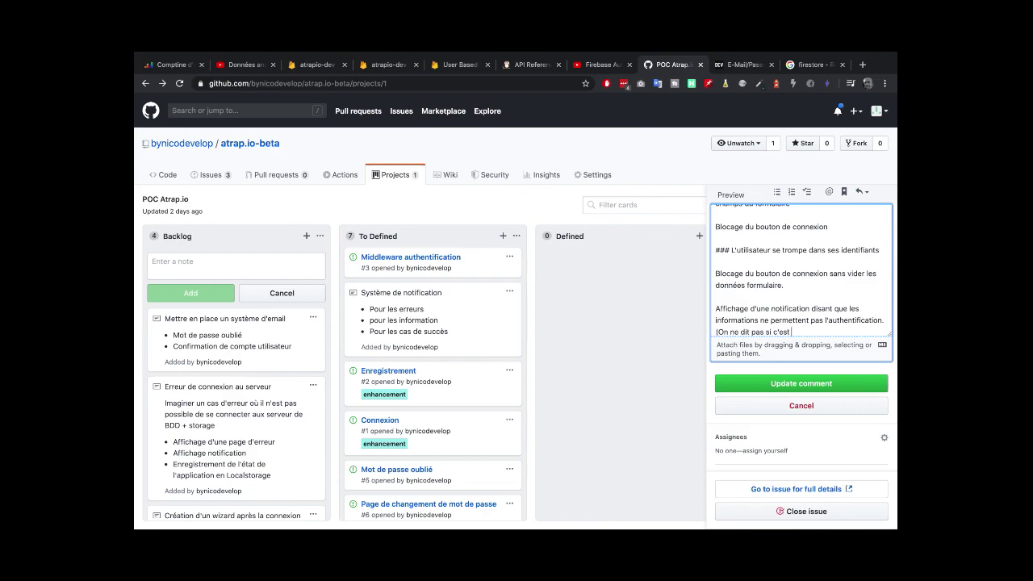
type(" l'email qui est en erreur ou le mot de passe)")
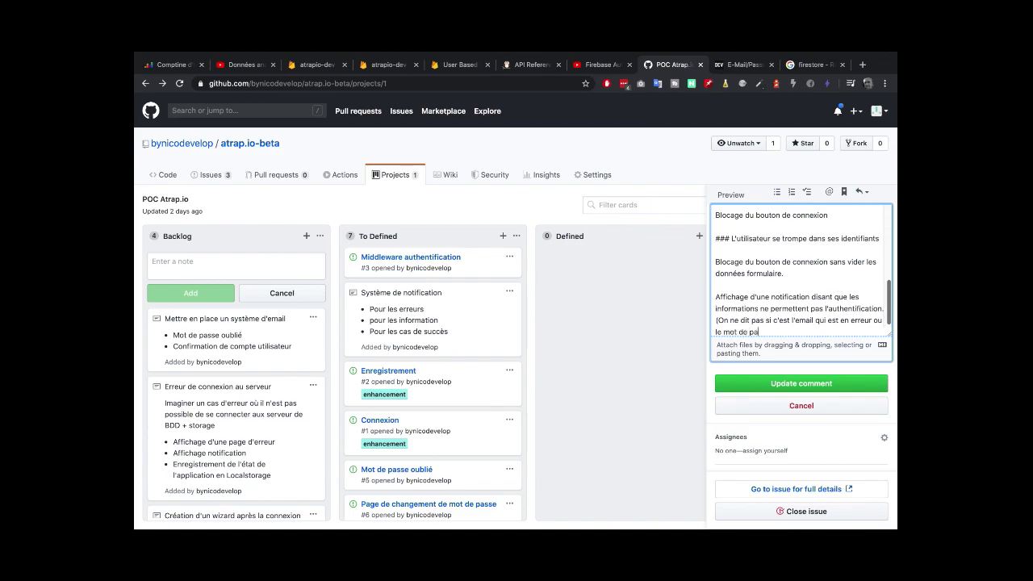
left_click(828, 384)
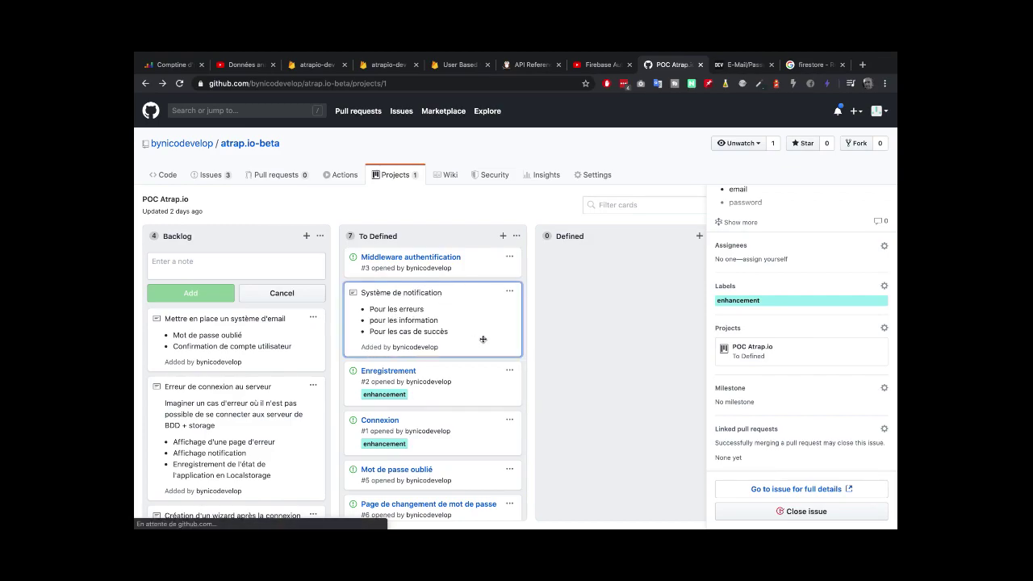
scroll(482, 339, "down", 1)
Apply the enhancement label to issue #5, Mot de passe oublié
left_click(422, 426)
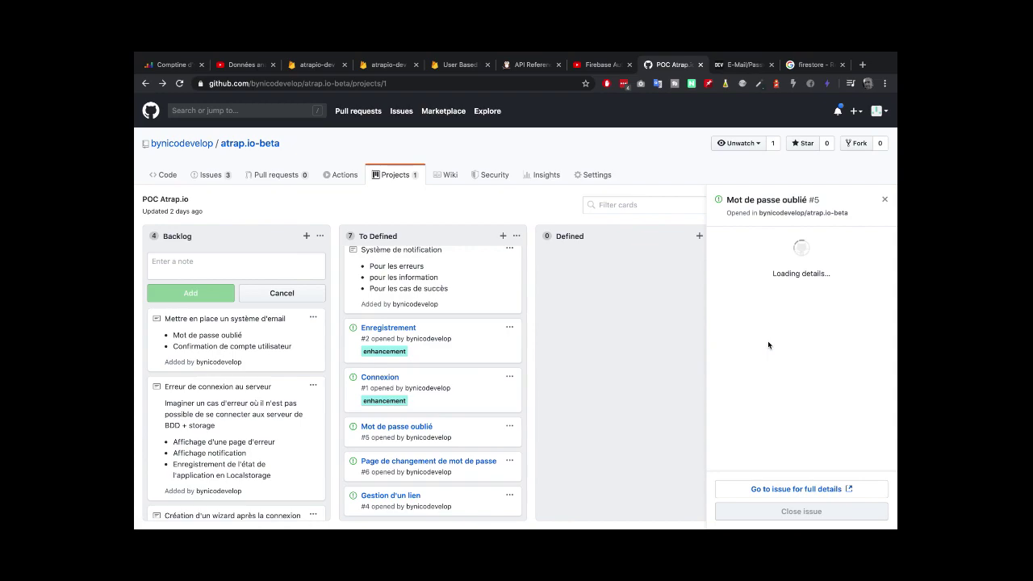
scroll(820, 387, "down", 2)
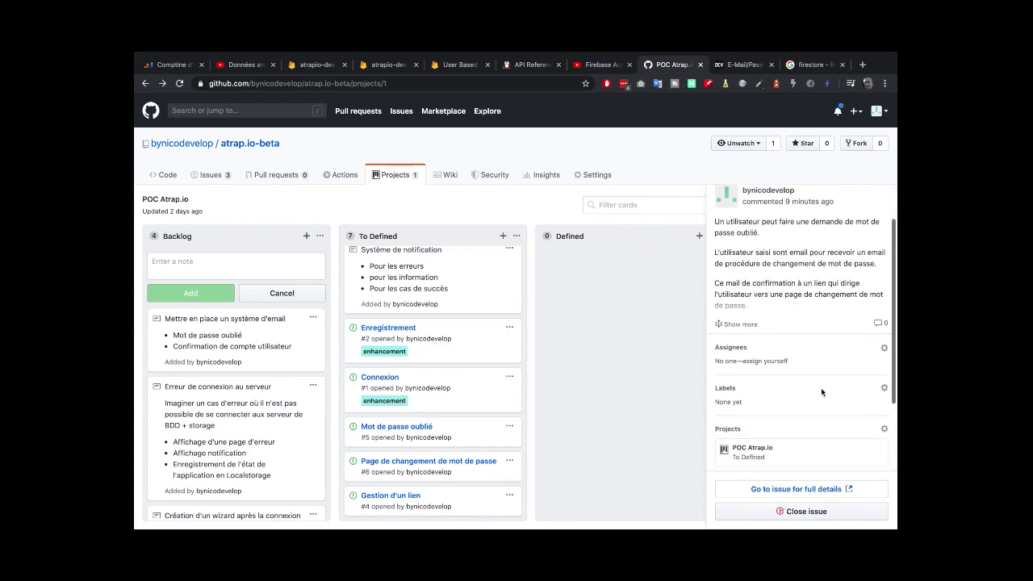
left_click(796, 391)
scroll(786, 388, "down", 3)
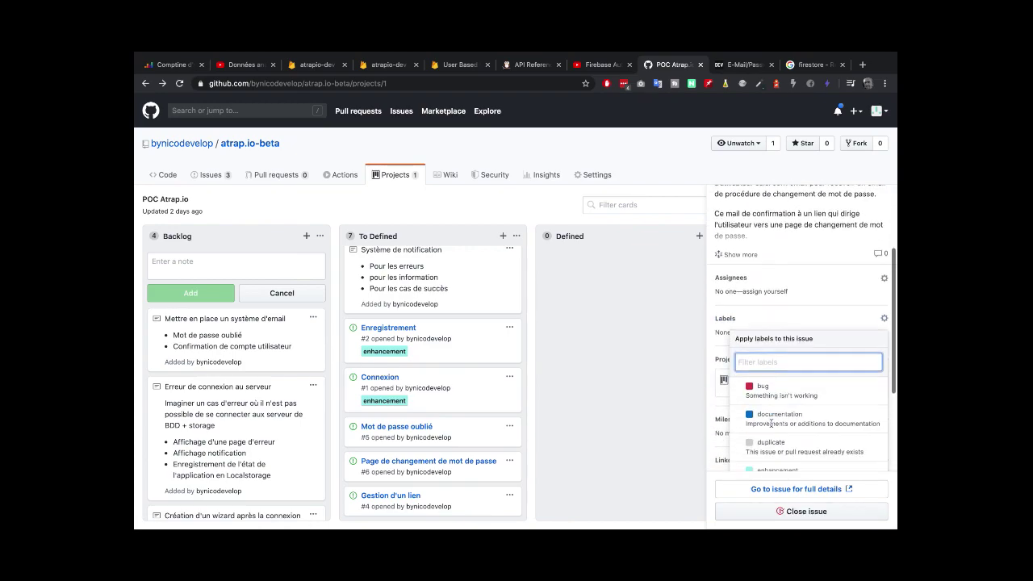
left_click(669, 333)
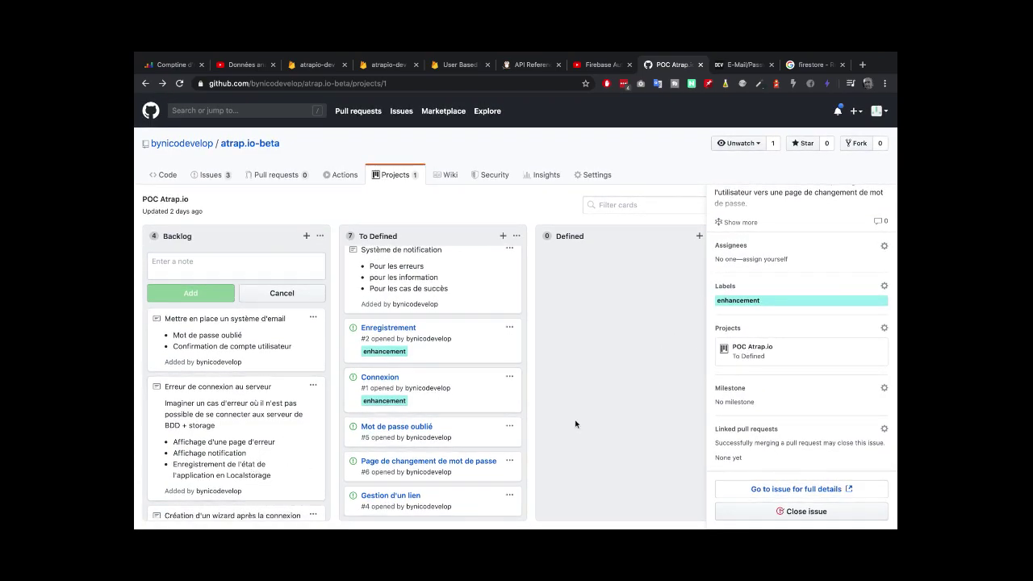
scroll(407, 332, "up", 2)
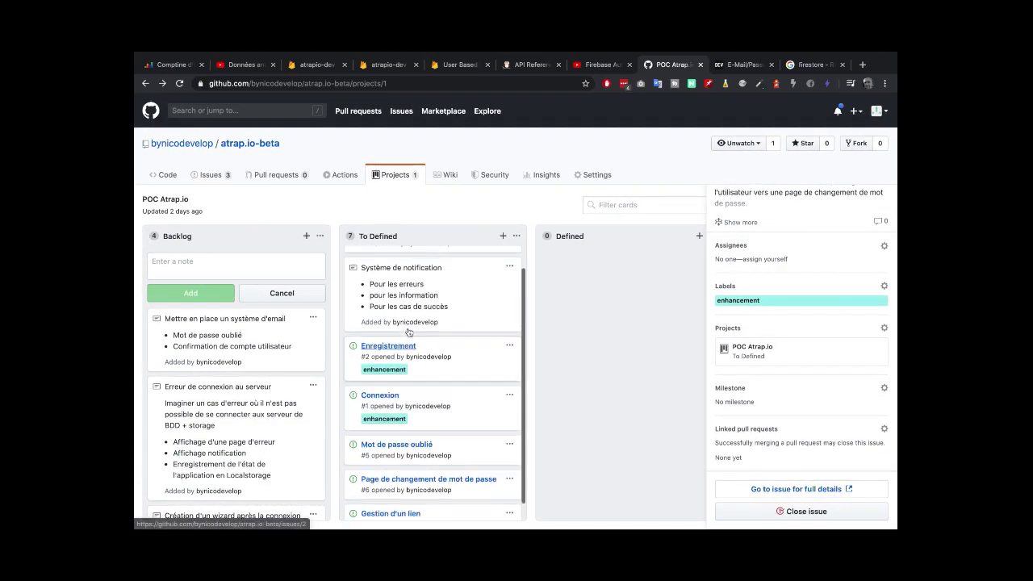
left_click(409, 328)
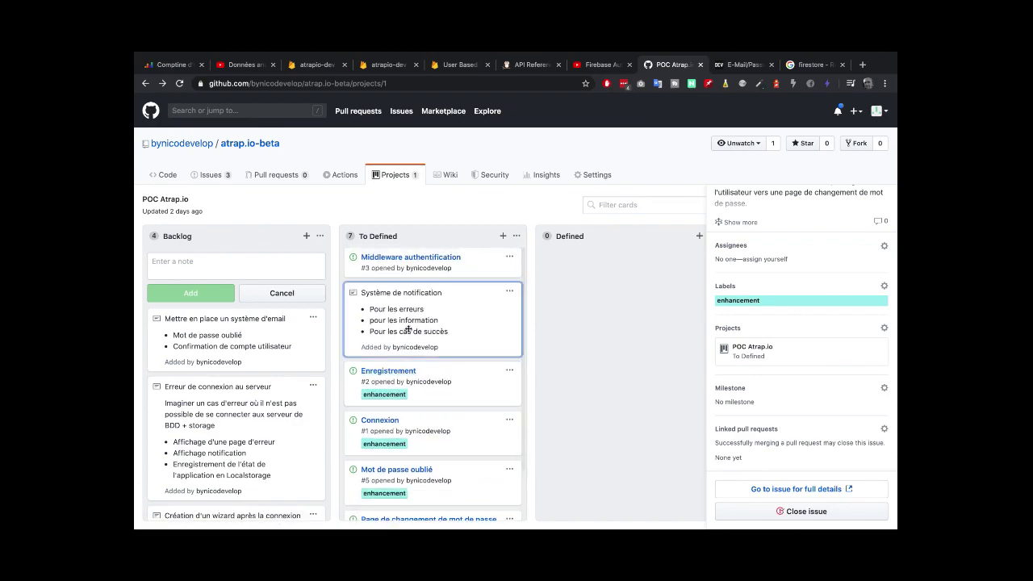
Convert the Système de notification note to an issue, then clear a stray bracket and make room above the bullet list
left_click(509, 292)
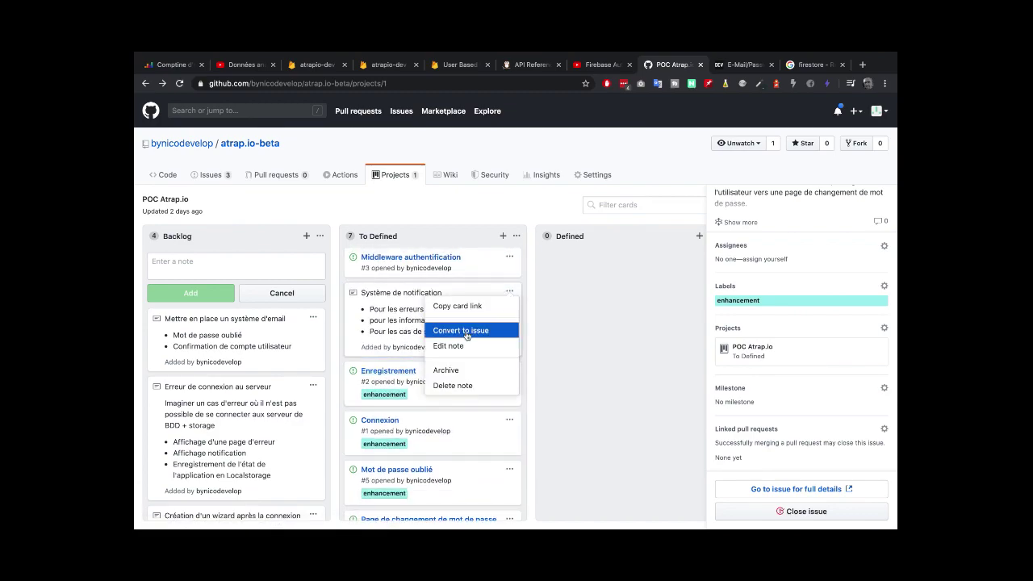
left_click(463, 328)
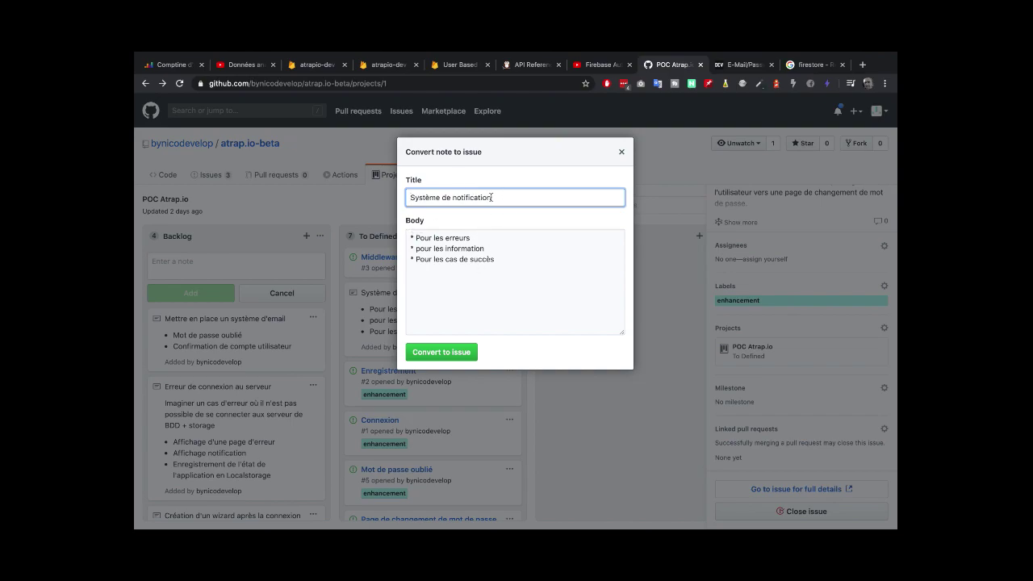
left_click(472, 238)
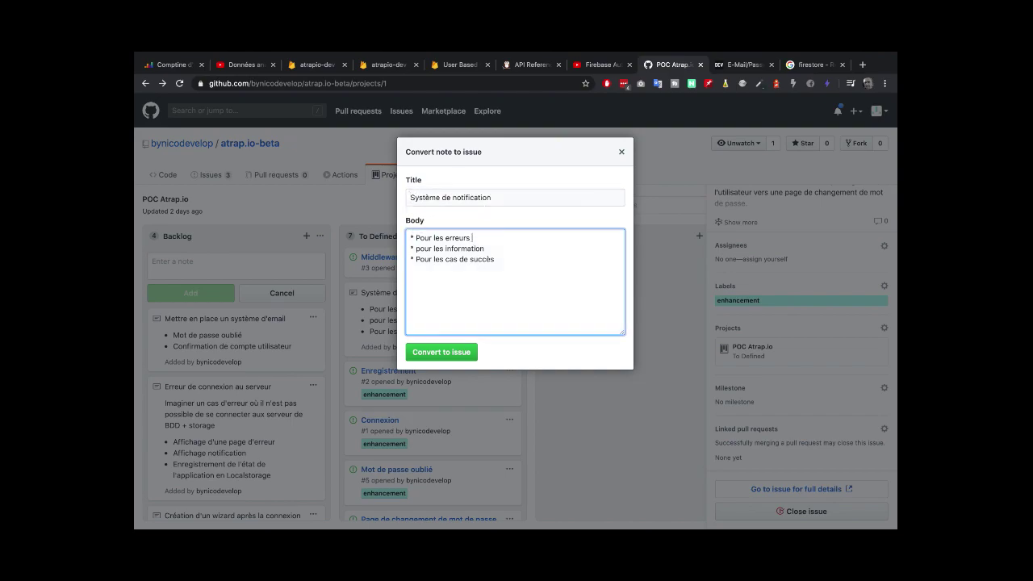
key("BackSpace")
key("BackSpace")
key("Return")
key("Return")
key("Up")
key("Up")
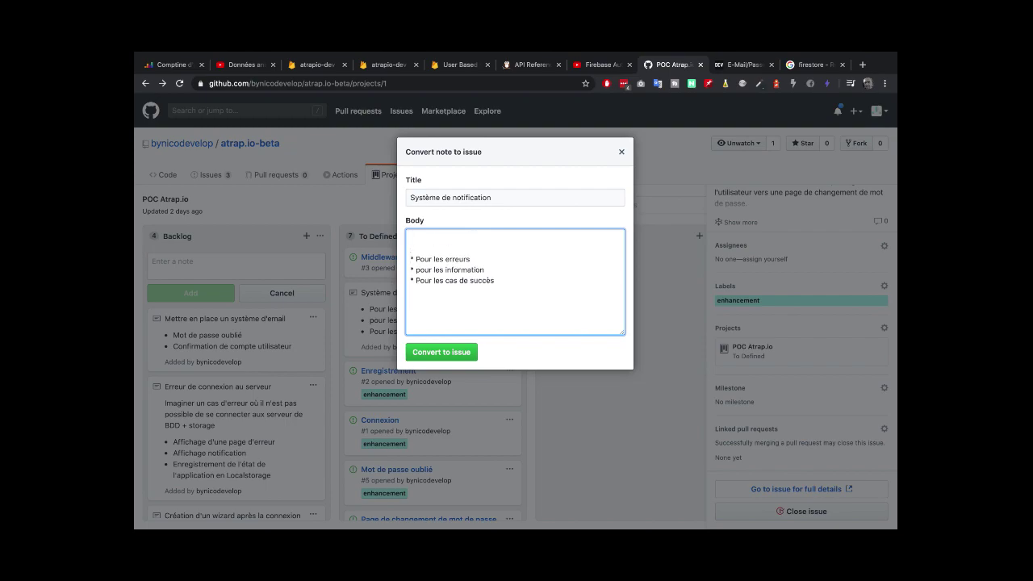
Describe a notification shown for 4 seconds that the user can close, followed by 'Il faut :'
type("La")
type("Une notifica")
type("tion s'affich")
type("e pendant ")
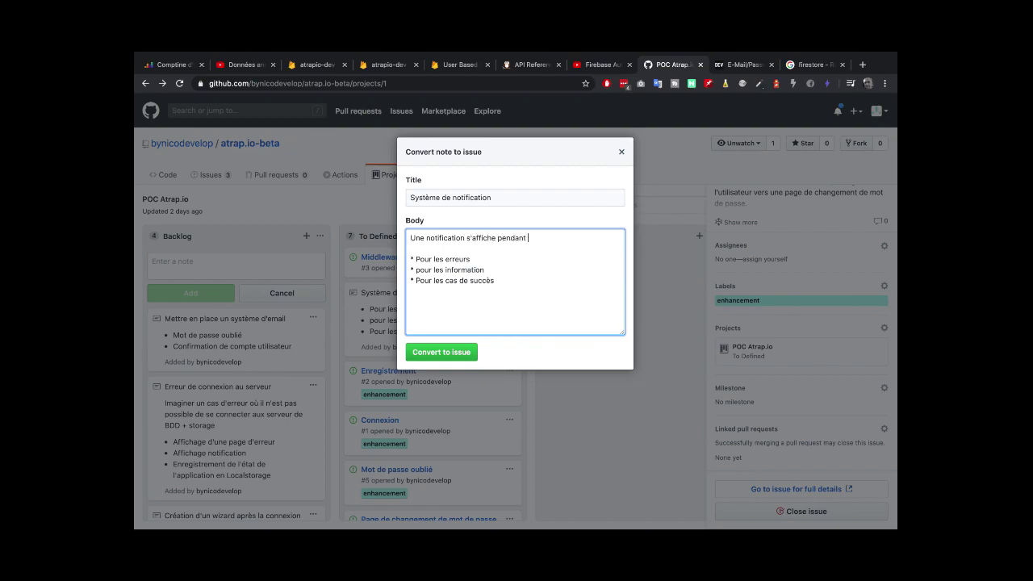
type("4 secondes pour laisser le temps")
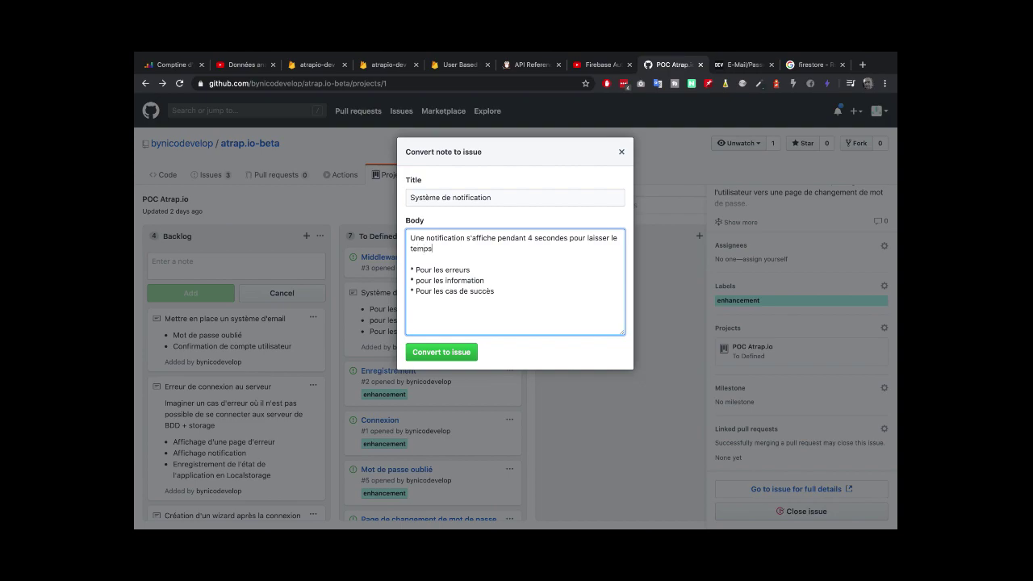
type(" de lire la notification, mais peut")
type("être ")
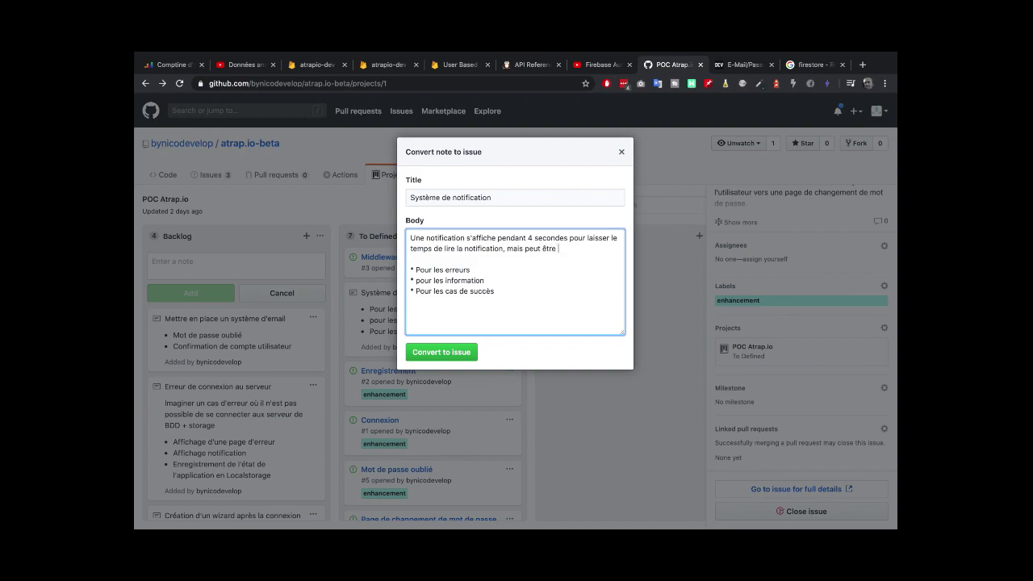
type("fermé")
type(" par")
key("BackSpace")
key("BackSpace")
key("BackSpace")
type("e par le")
key("BackSpace")
type("'utilisateur.")
key("Return")
key("Return")
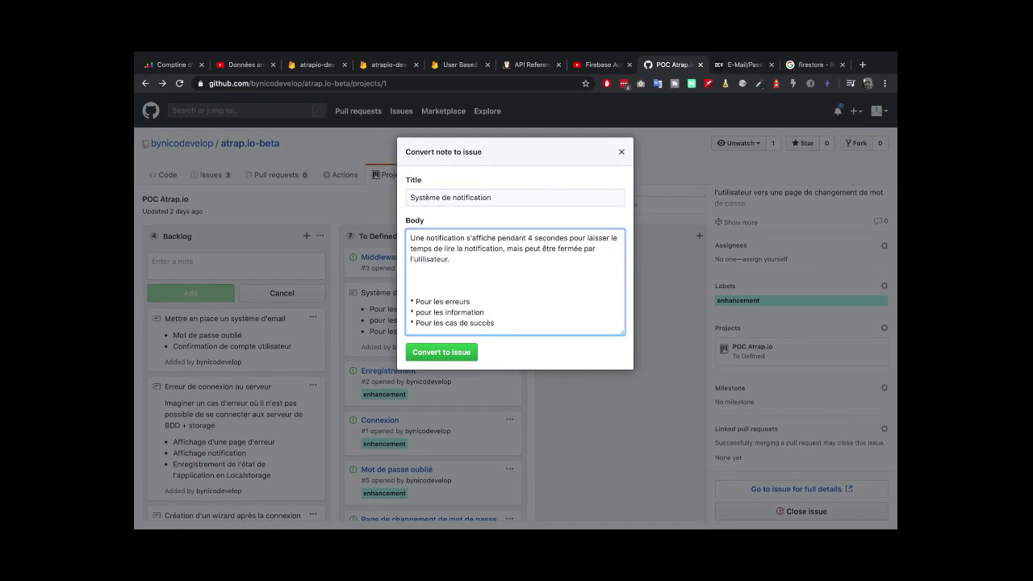
type("Il faut :")
key("Return")
List the requirements as bullets: Bouton de fermeture, Un message, Timme
type("* ")
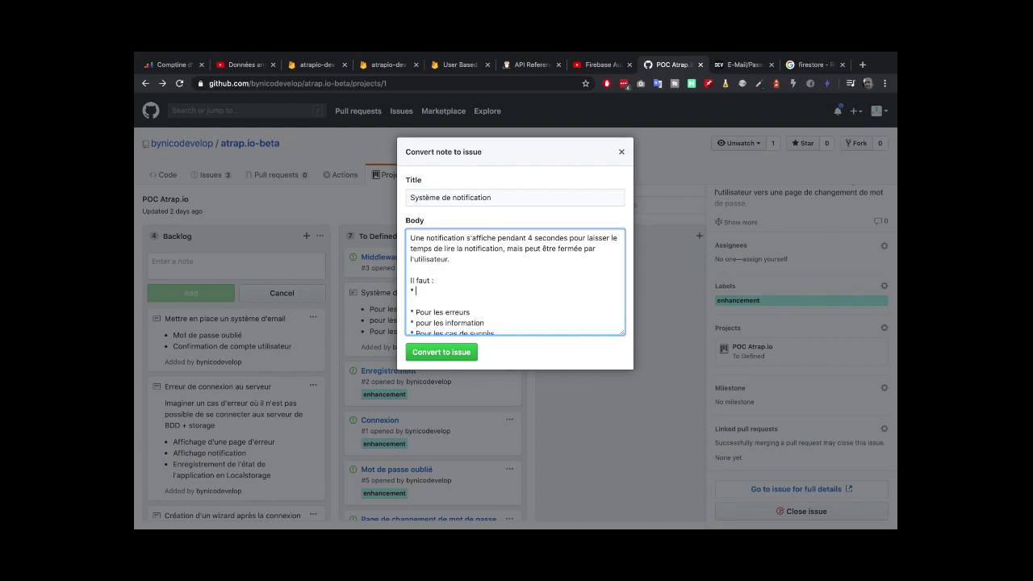
type("Bouton de f")
type("erma")
type("nture")
key("Return")
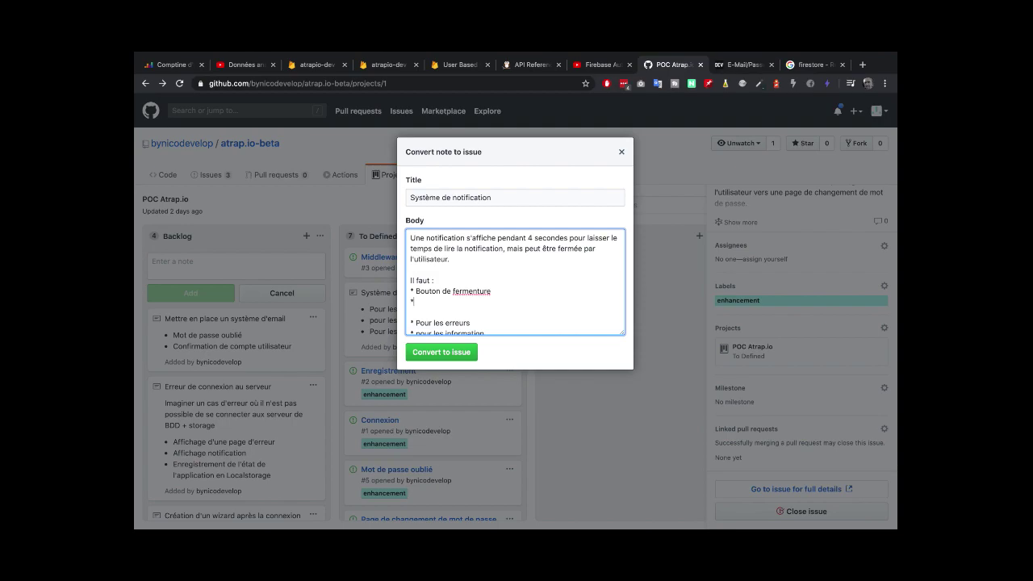
type("* Un message")
key("Return")
type("* Timmer")
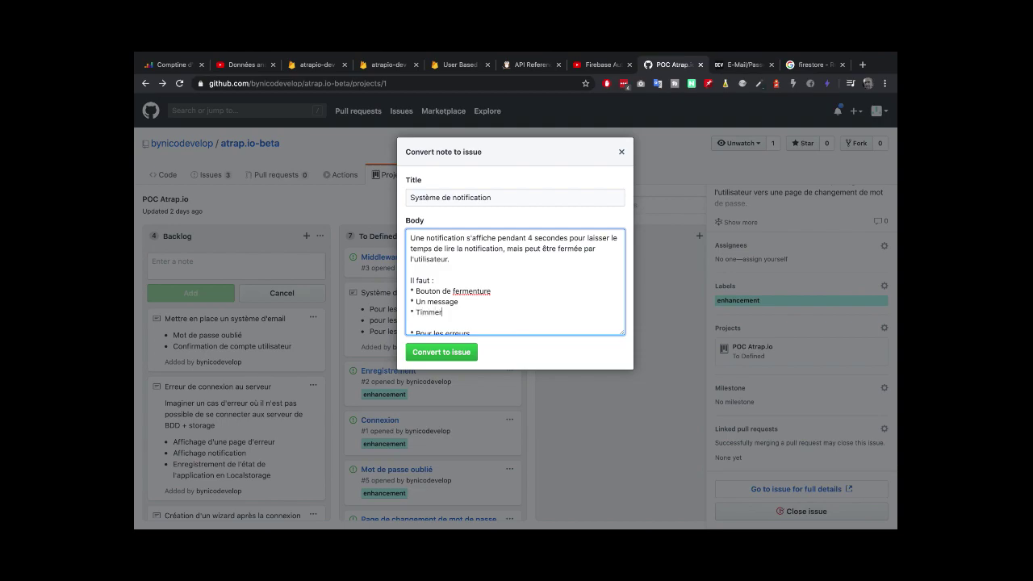
Correct 'fermanture' to 'fermeture' and add a blank line after 'Il faut :'
left_click(476, 292)
key("BackSpace")
scroll(493, 300, "down", 2)
left_click(460, 273)
key("Return")
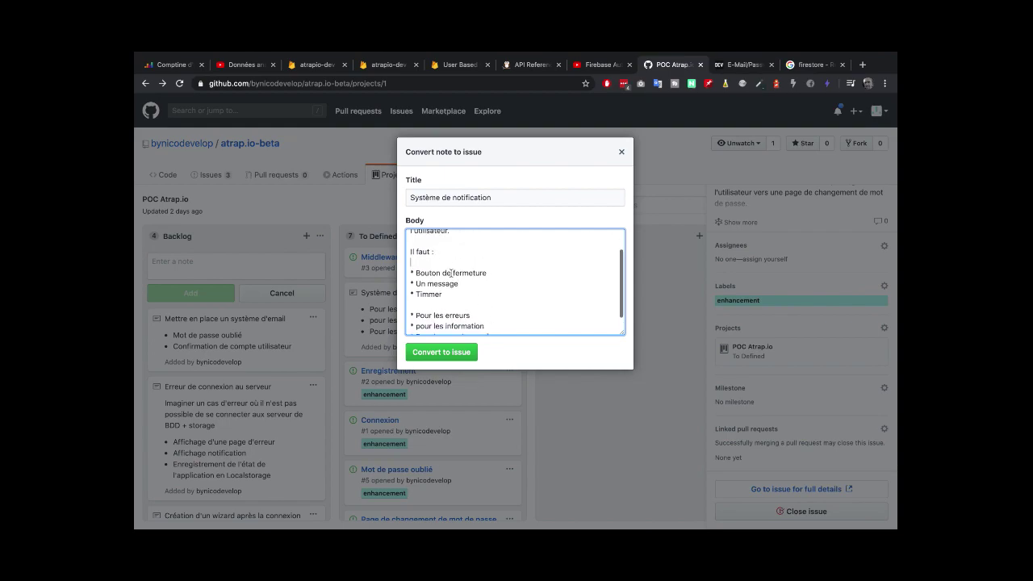
scroll(452, 311, "down", 1)
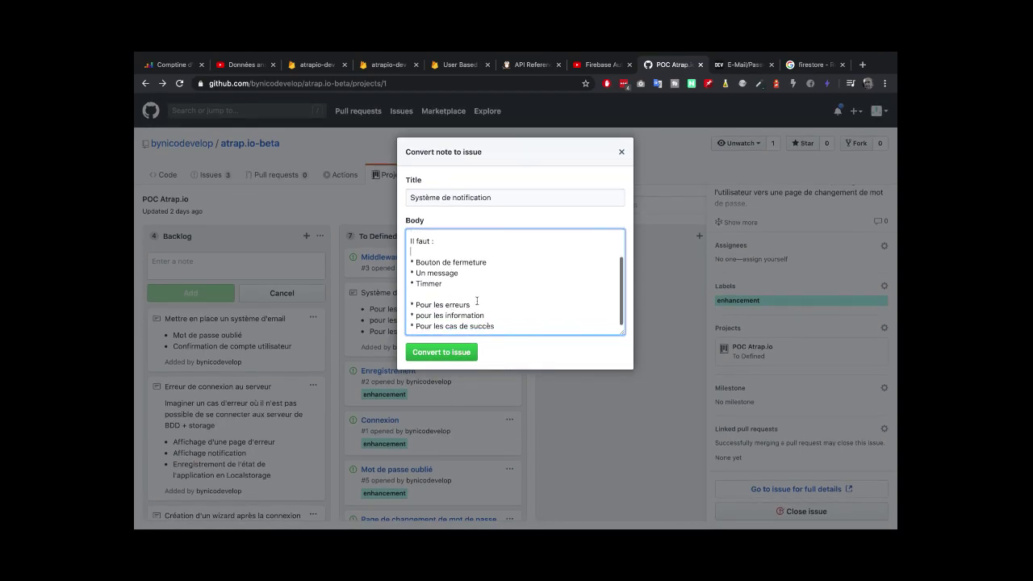
left_click(491, 316)
Add the technical note on developing a reusable component for all views, restoring the é in 'Développement'
scroll(478, 288, "up", 3)
scroll(477, 288, "down", 3)
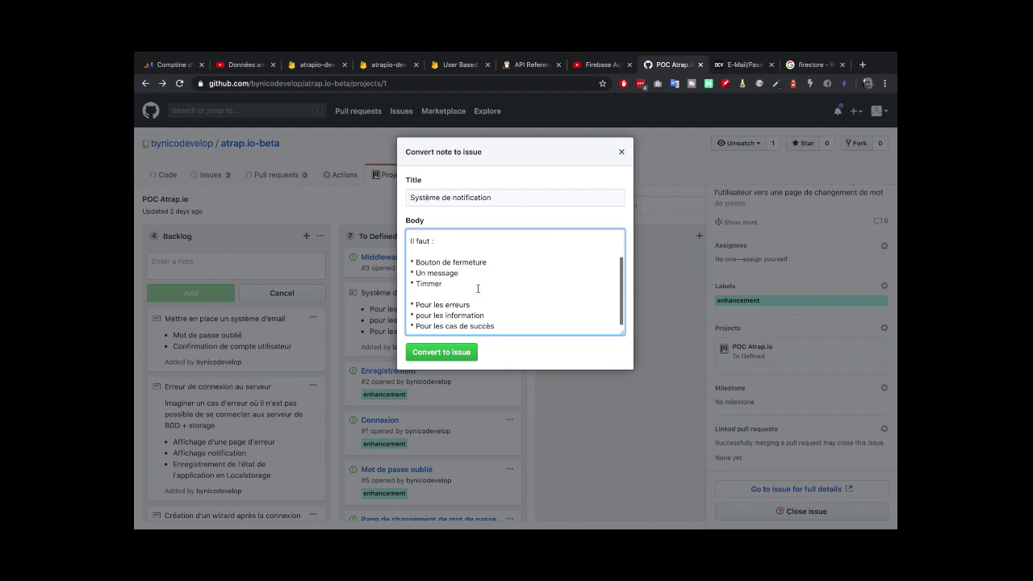
scroll(480, 286, "up", 2)
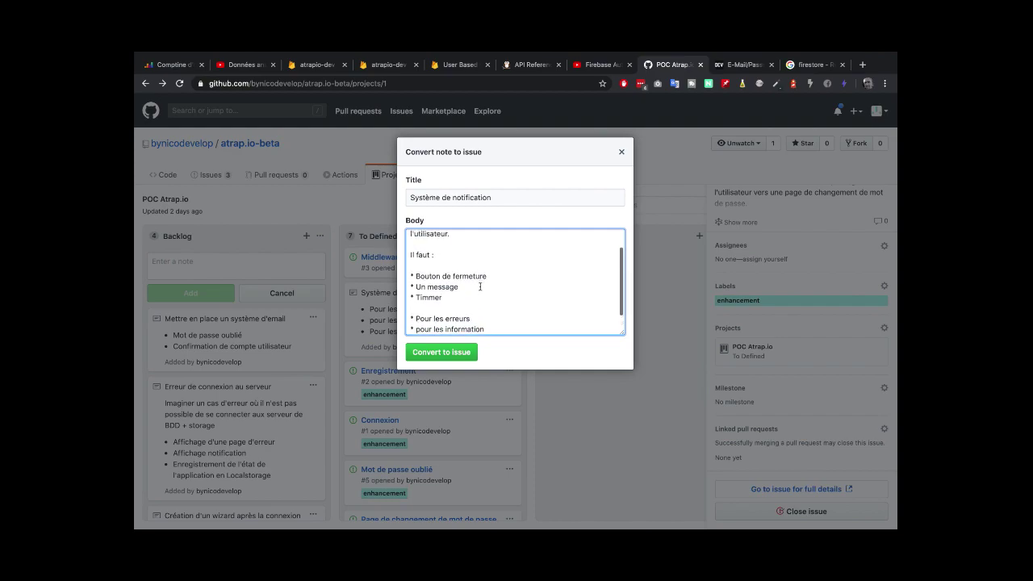
scroll(480, 286, "up", 1)
scroll(481, 286, "down", 3)
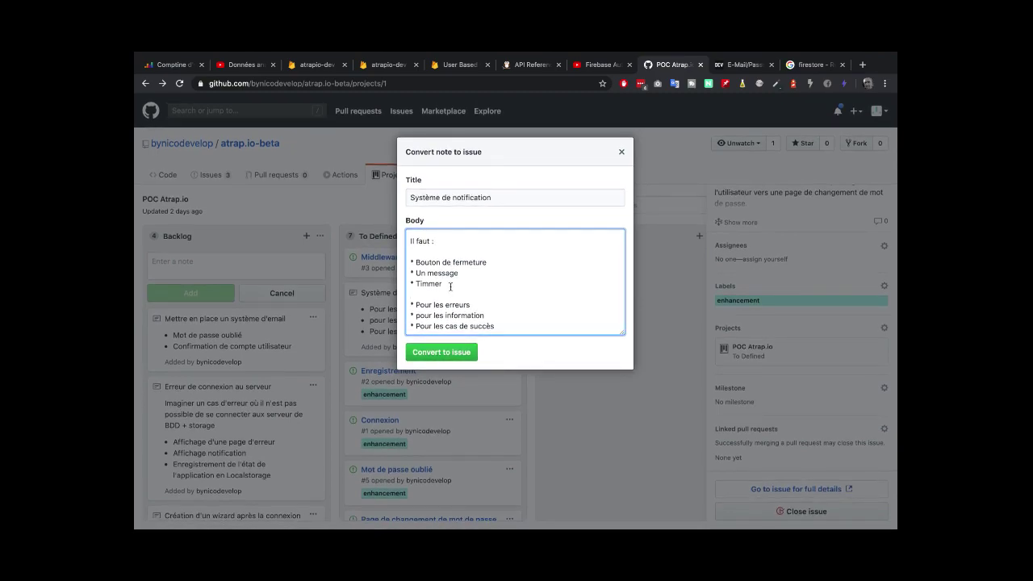
scroll(459, 292, "up", 3)
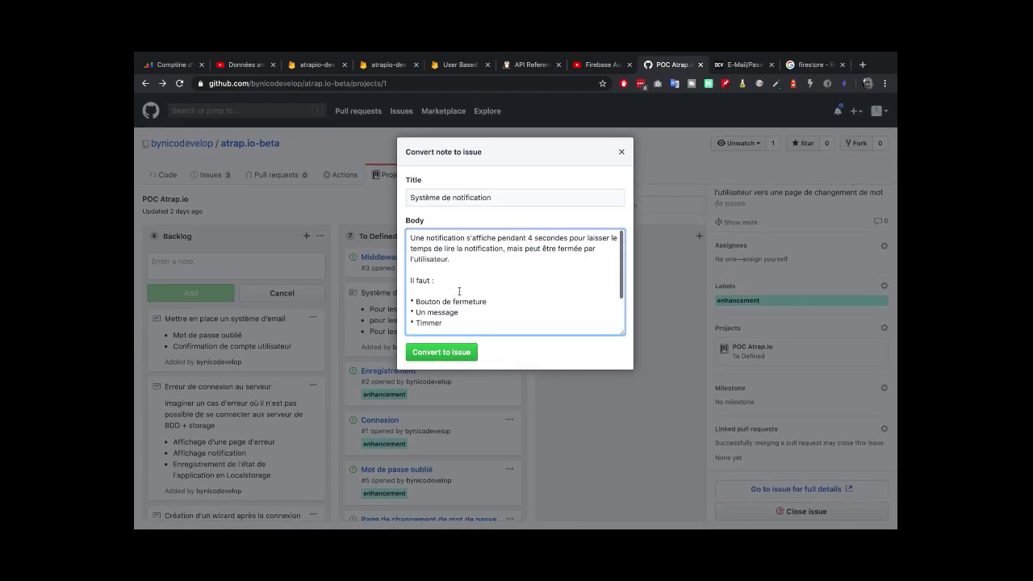
scroll(459, 292, "down", 3)
scroll(459, 291, "up", 3)
scroll(481, 315, "down", 3)
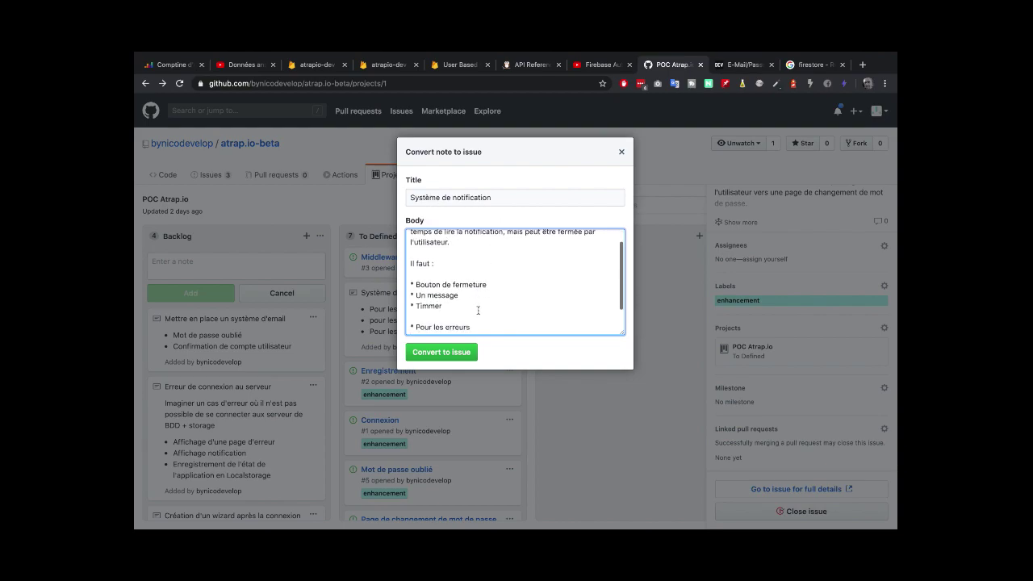
scroll(490, 251, "up", 3)
scroll(490, 250, "down", 5)
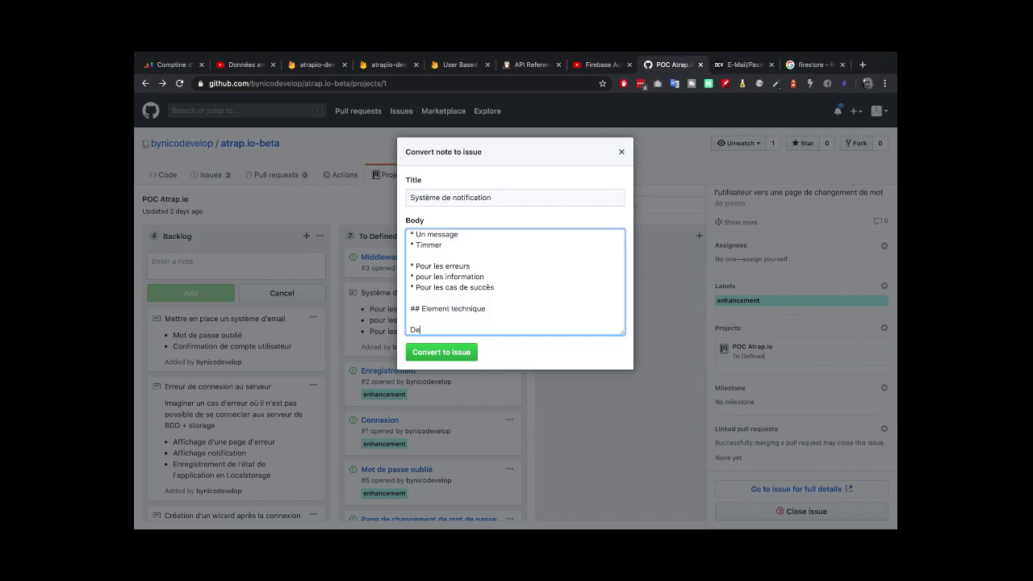
type("ement d'un composant réutilisable dans")
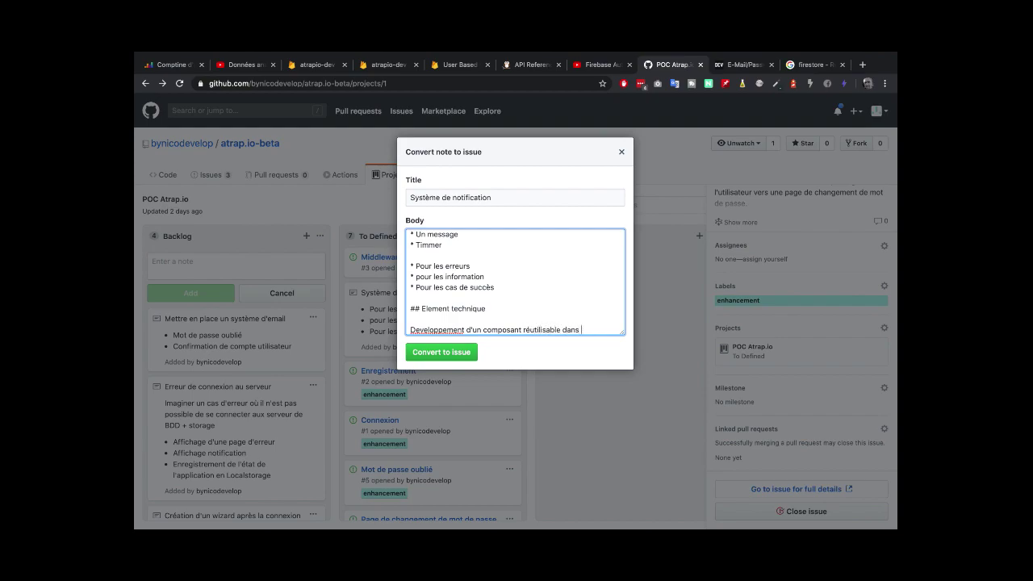
type(" toutes les vues.")
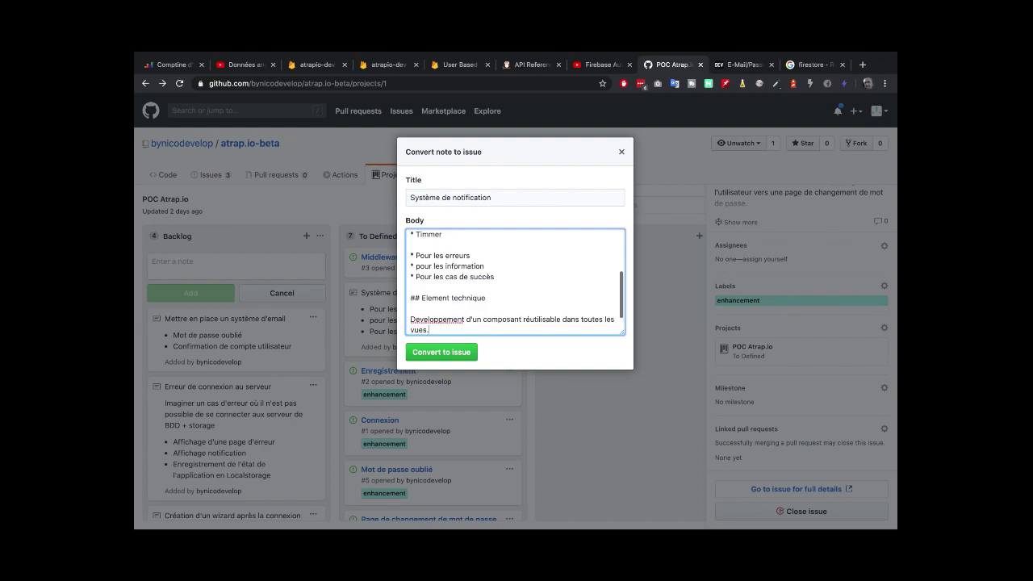
left_click(419, 318)
key("BackSpace")
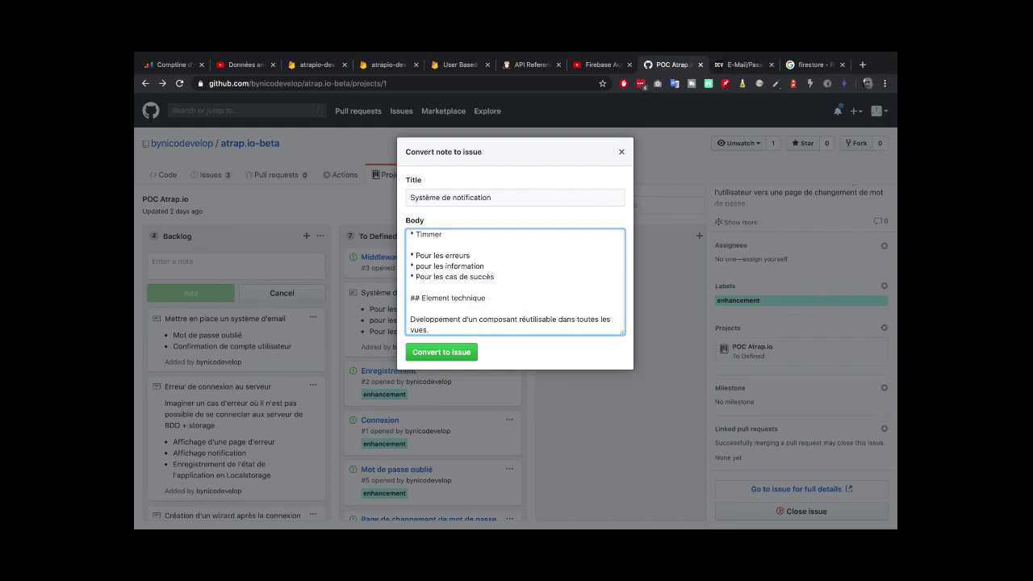
type("é")
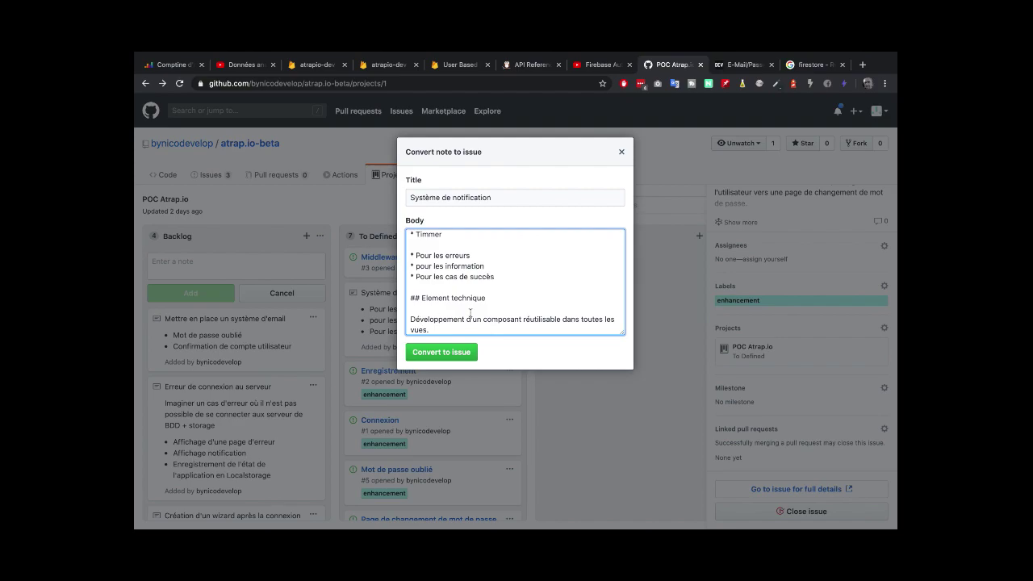
scroll(470, 311, "up", 5)
scroll(470, 310, "down", 5)
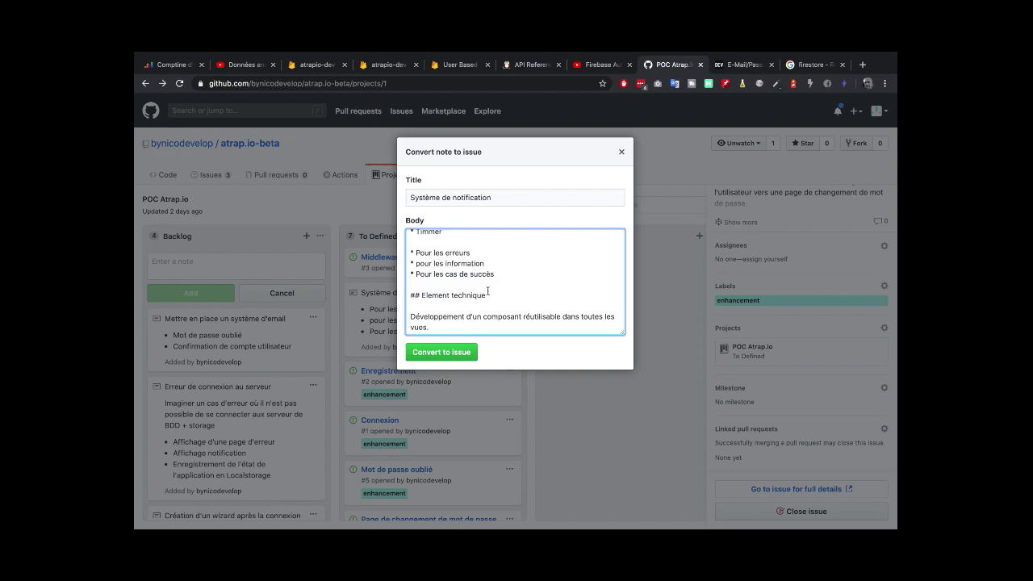
Convert the Système de notification note into issue #7 and open its details
left_click(436, 353)
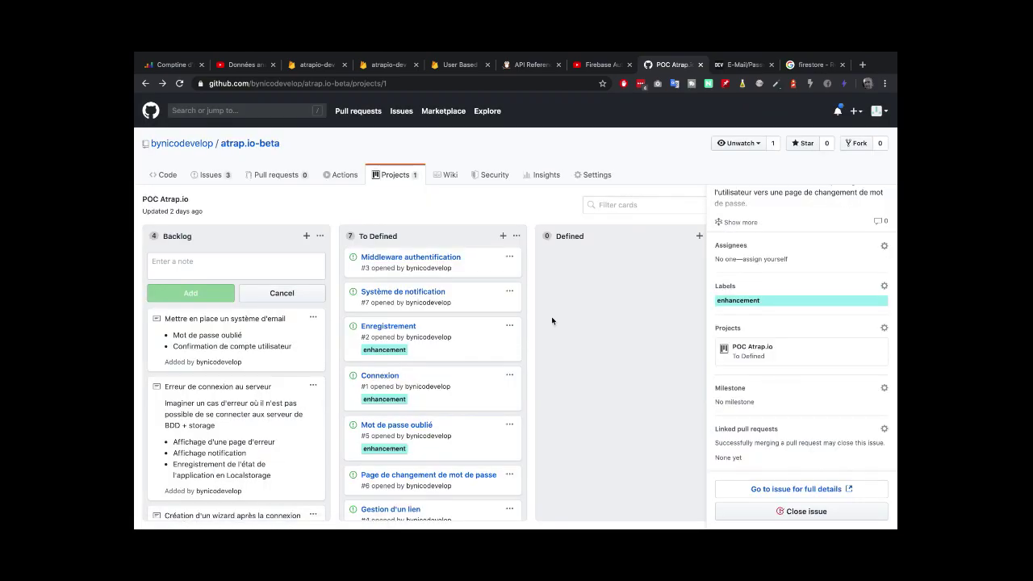
scroll(394, 417, "down", 1)
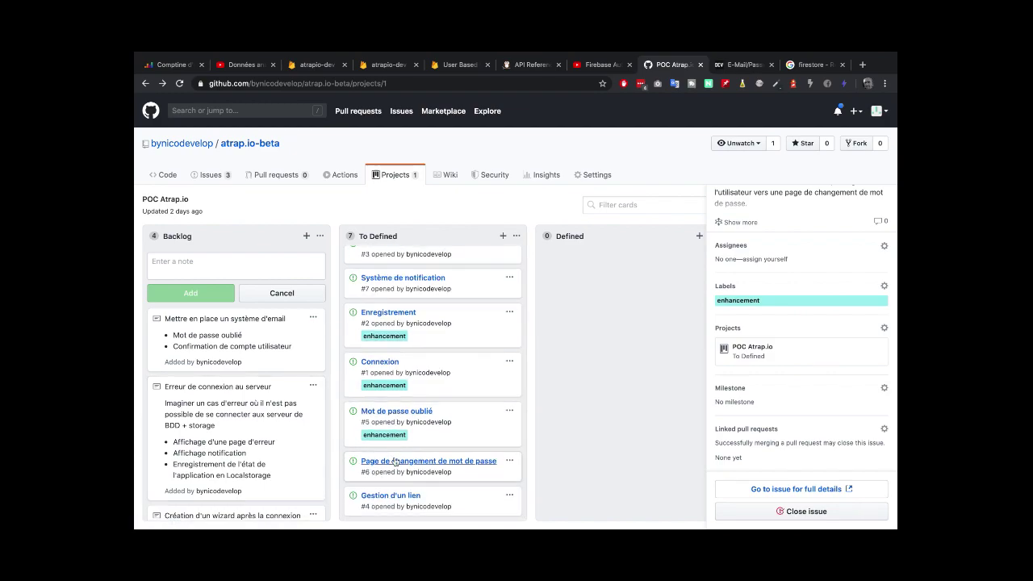
scroll(393, 464, "up", 1)
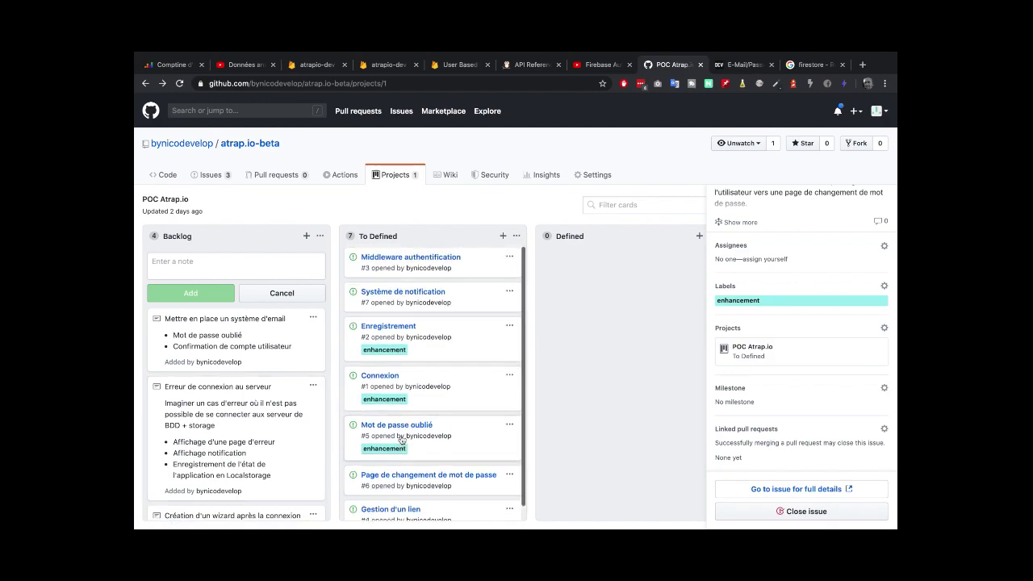
left_click(388, 296)
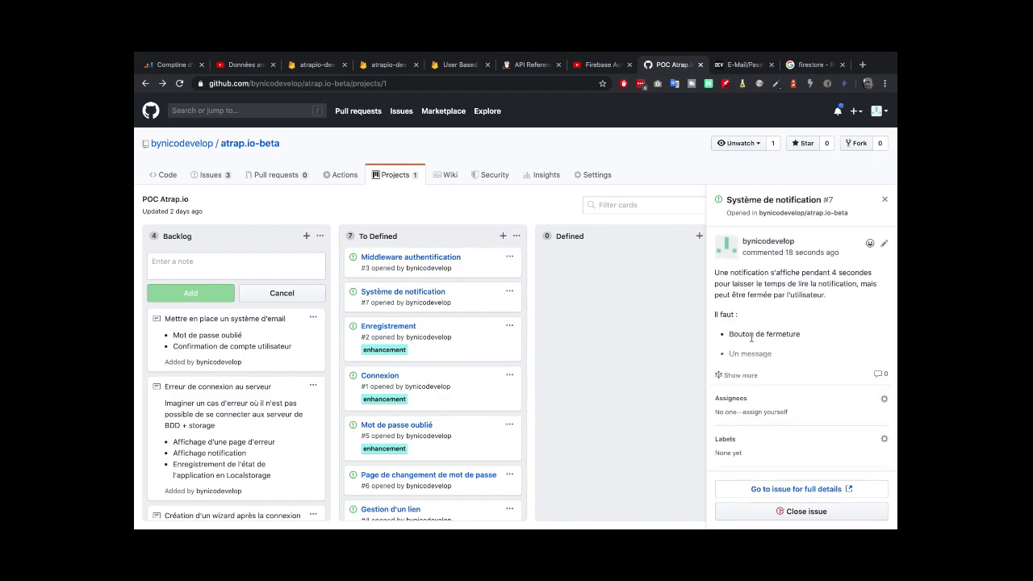
Assign issue #7 to yourself and apply the enhancement label
scroll(751, 337, "down", 1)
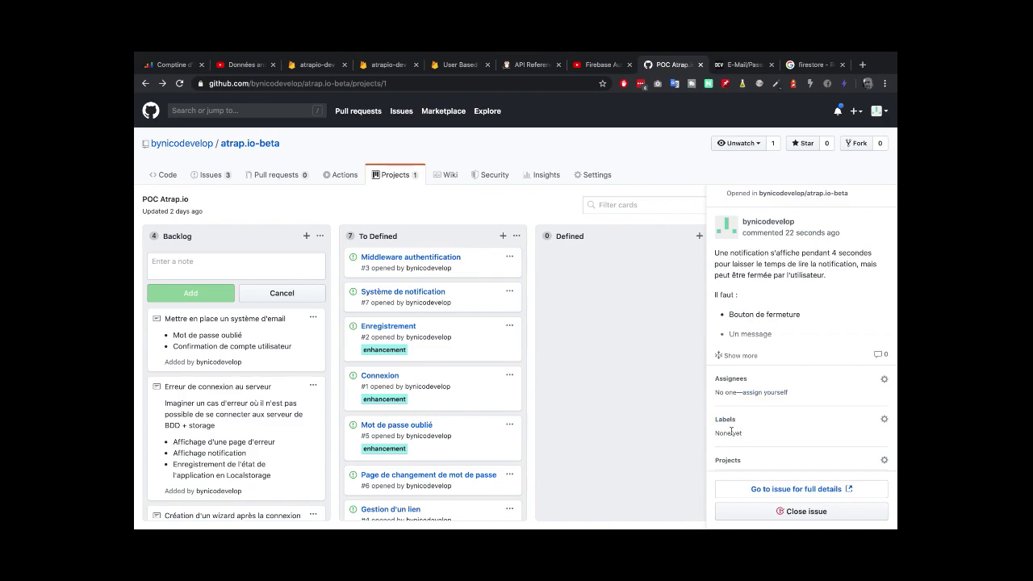
scroll(768, 435, "down", 1)
left_click(861, 394)
scroll(749, 440, "down", 2)
scroll(767, 452, "down", 1)
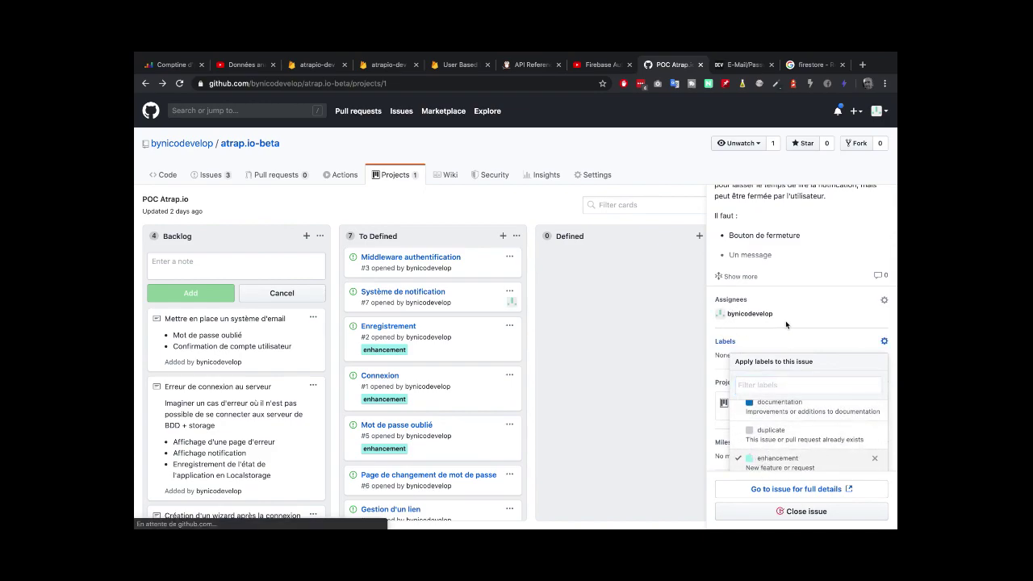
left_click(603, 302)
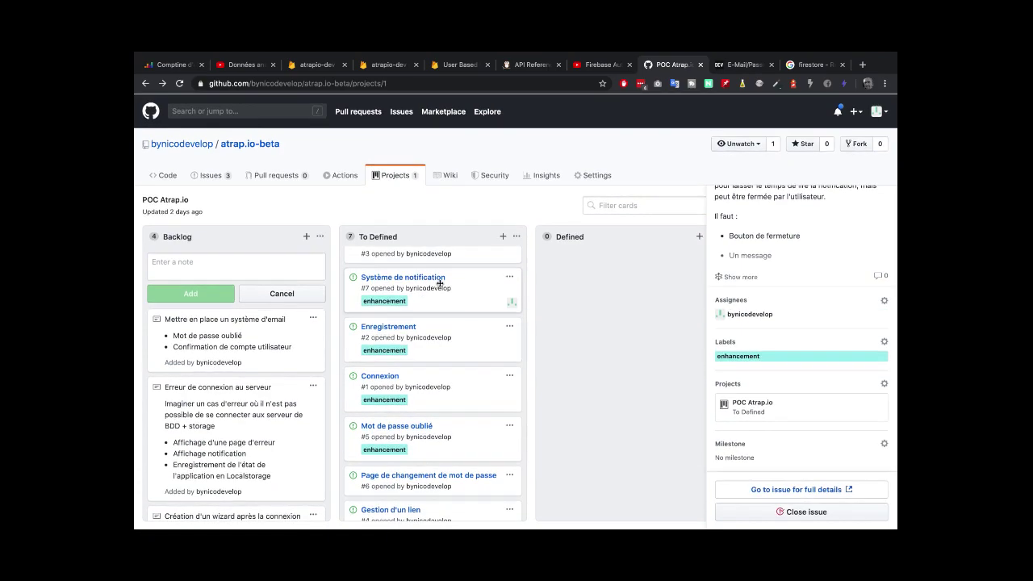
scroll(438, 283, "up", 1)
left_click(418, 258)
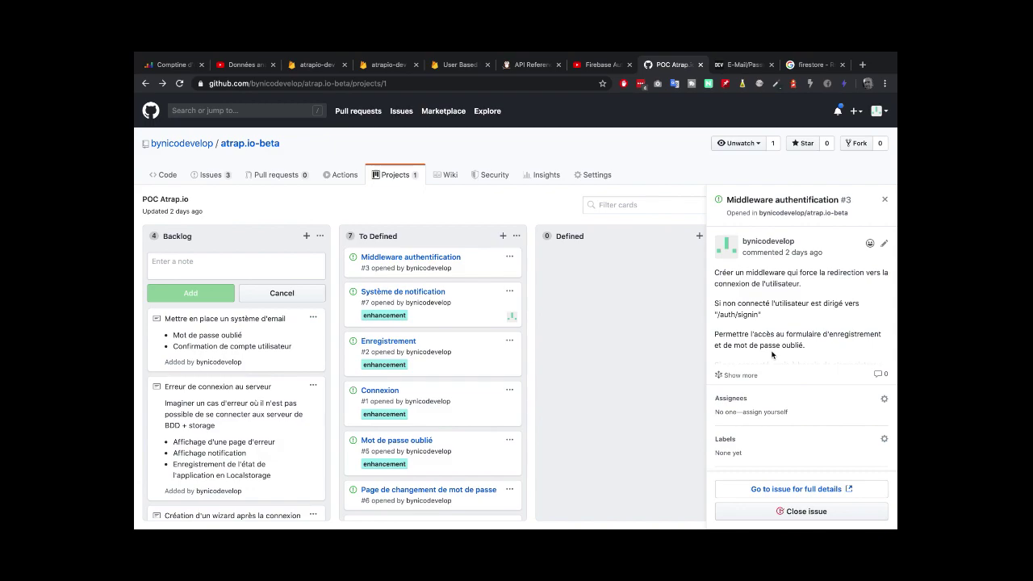
Assign Middleware authentification #3 to yourself and label it enhancement
scroll(771, 354, "down", 2)
left_click(758, 325)
left_click(883, 352)
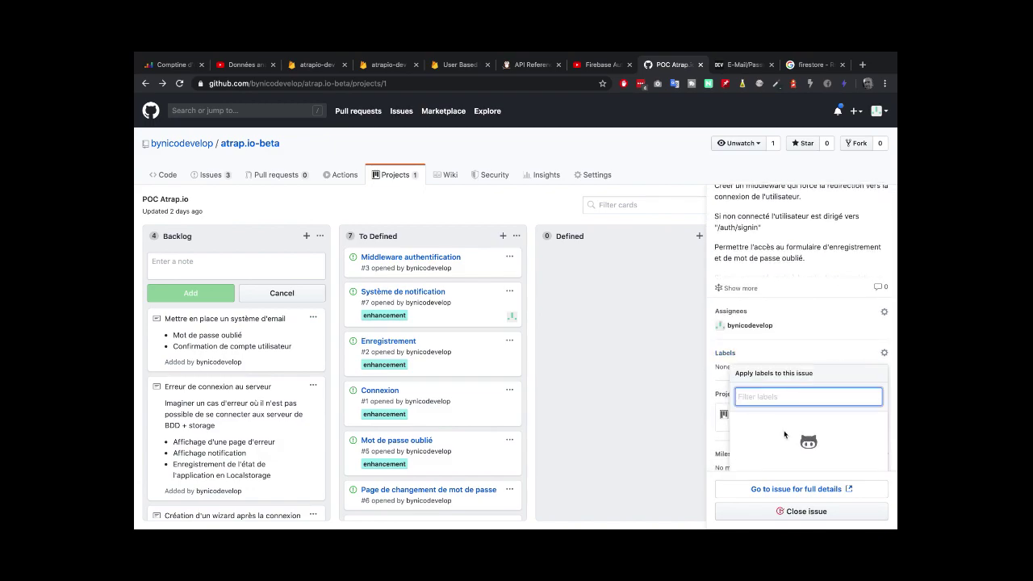
scroll(784, 434, "down", 2)
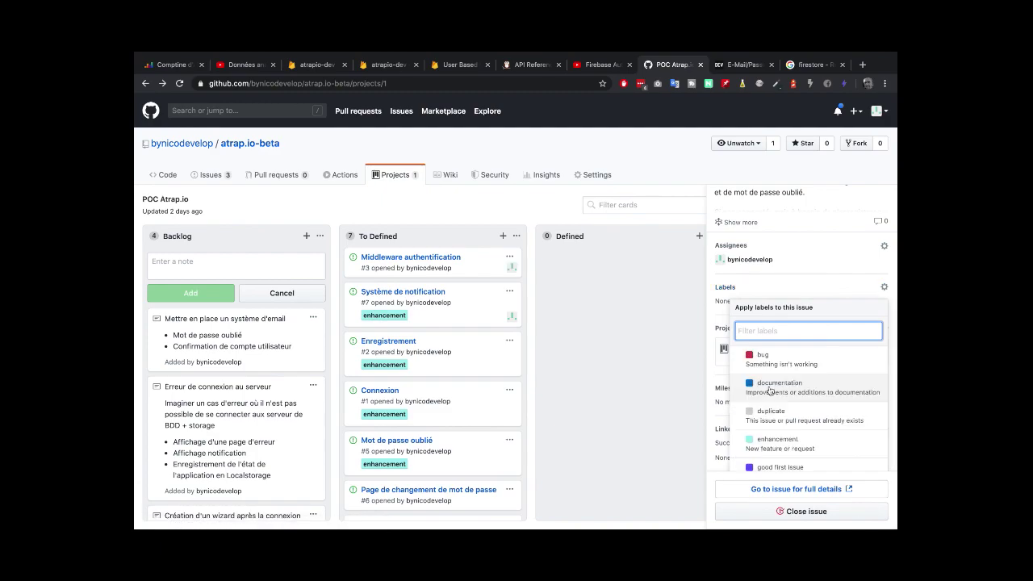
left_click(579, 305)
scroll(464, 310, "down", 2)
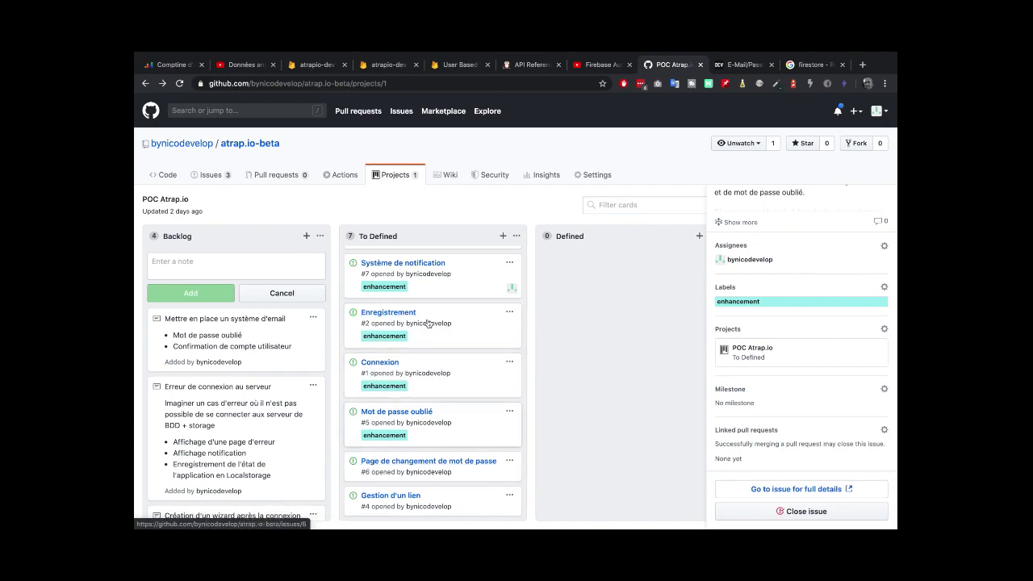
scroll(431, 318, "up", 2)
scroll(431, 318, "down", 3)
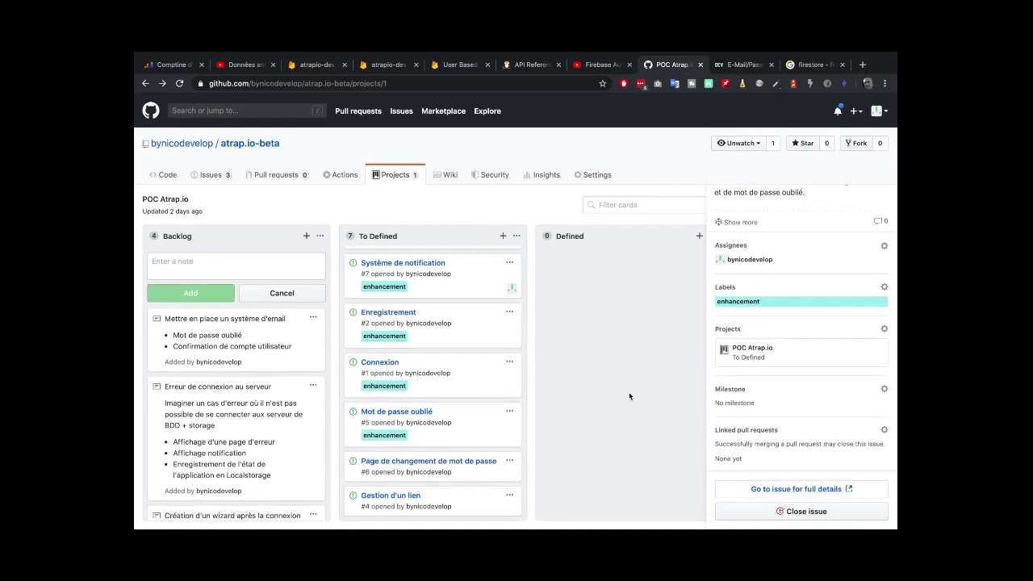
In issue #6, require a single password form field and allow showing the password in clear text
left_click(418, 461)
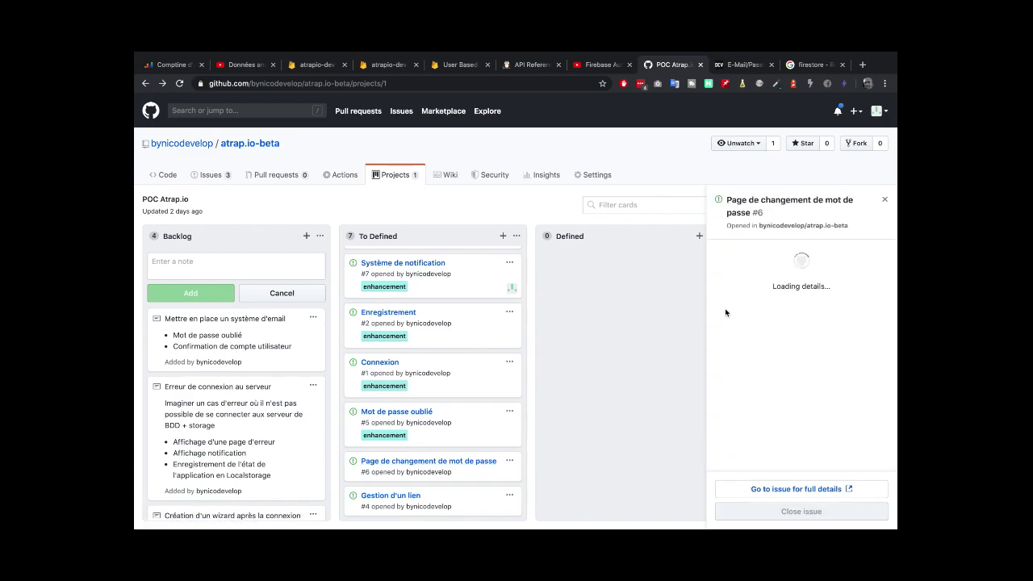
left_click(884, 256)
key("Return")
key("Return")
type("Création d'un seul champs formulaire pour le mot de passe.")
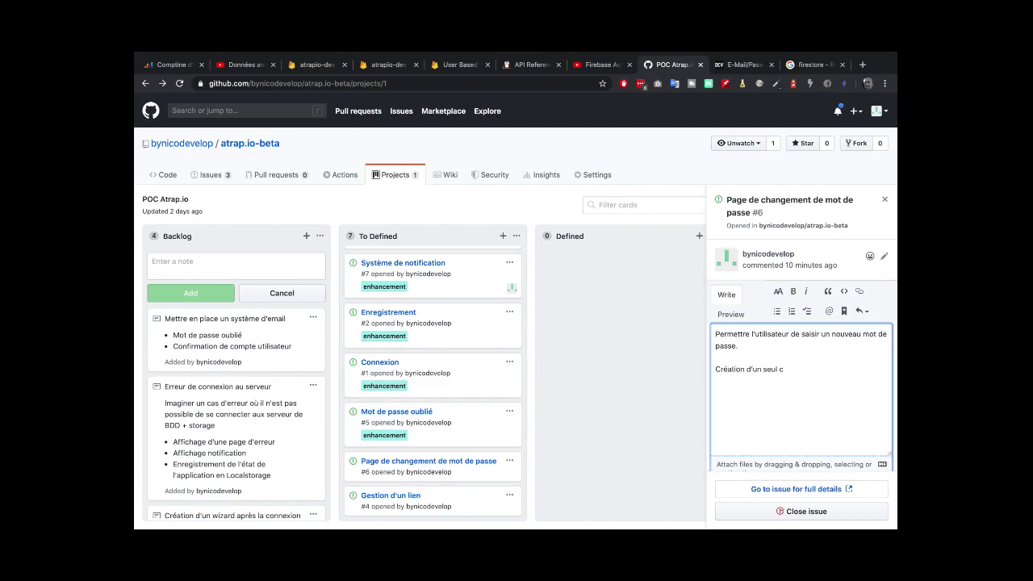
key("Return")
key("Return")
type("Affichage d'un")
key("ctrl+BackSpace")
key("ctrl+BackSpace")
type("Permettre l'affichage du mot de passe en clair.e.")
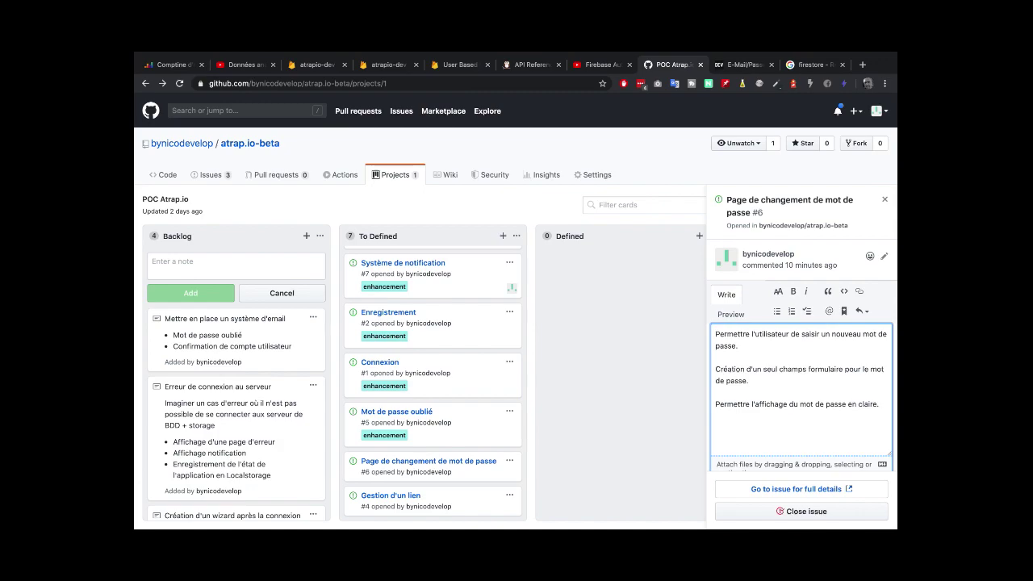
Add a Backlog note 'Création d'un composant input password'
left_click(234, 266)
type("Création d'un composant input password")
left_click(180, 293)
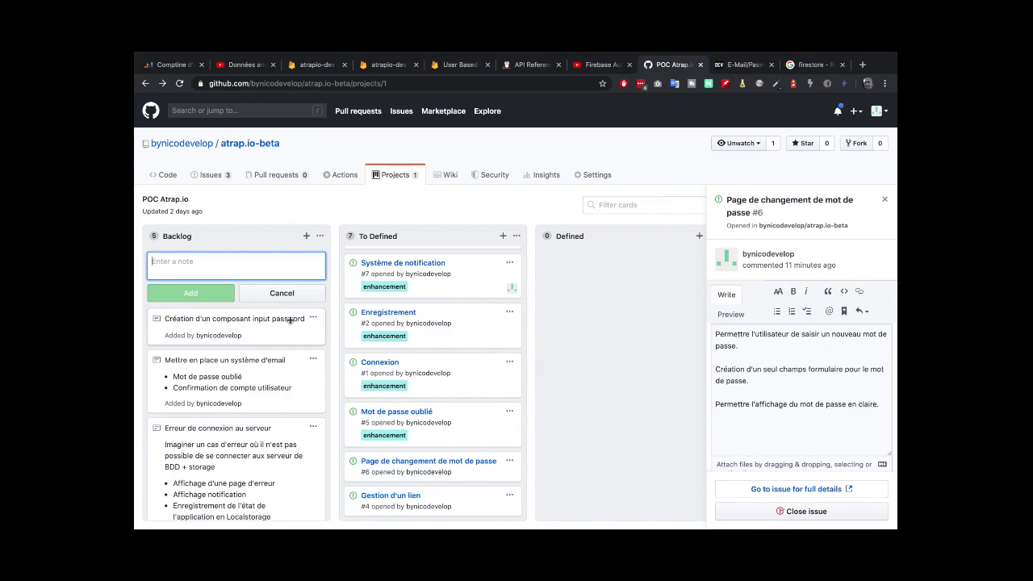
Open the profile page from the username link, then go back to the POC Atrap.io board
left_click(211, 335)
left_click(212, 336)
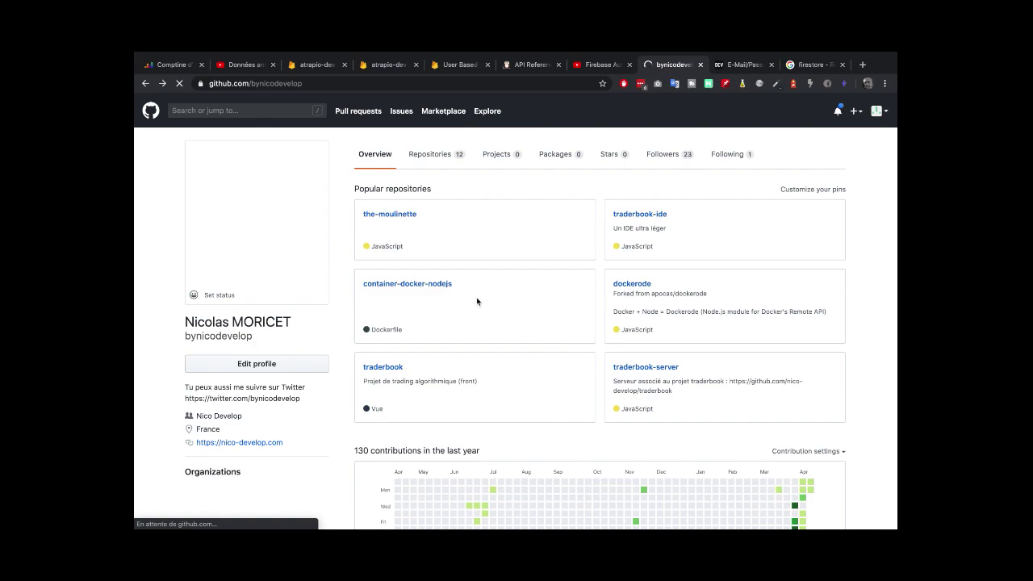
key("alt+Left")
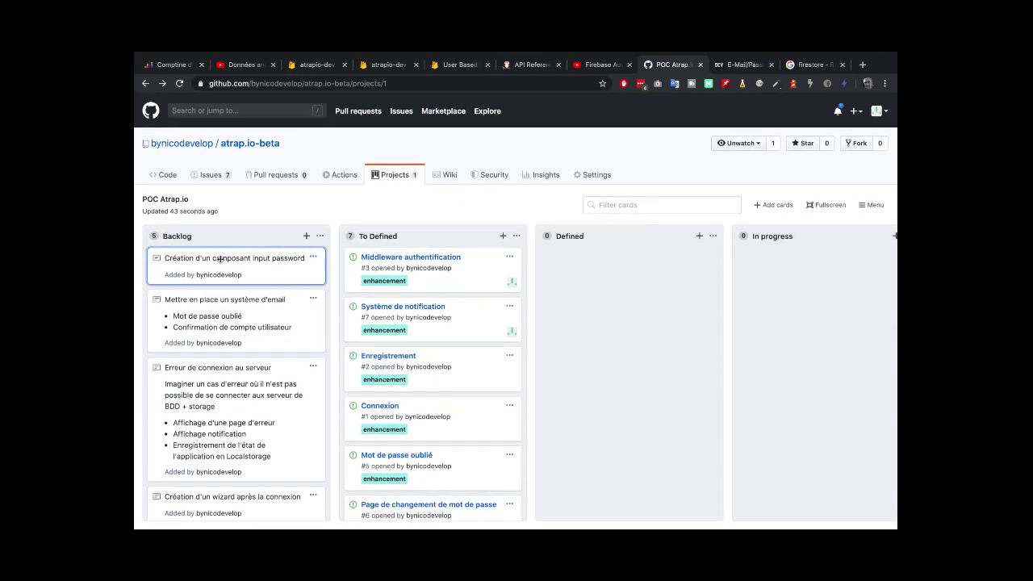
Edit the new Backlog note to read 'Création de composants input' with password on its own bullet
left_click(313, 257)
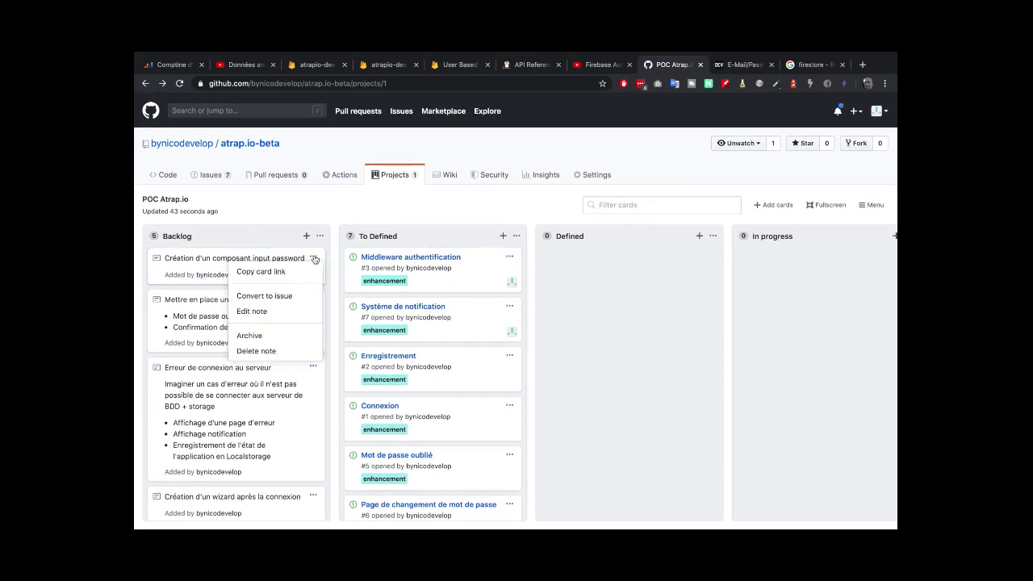
left_click(273, 312)
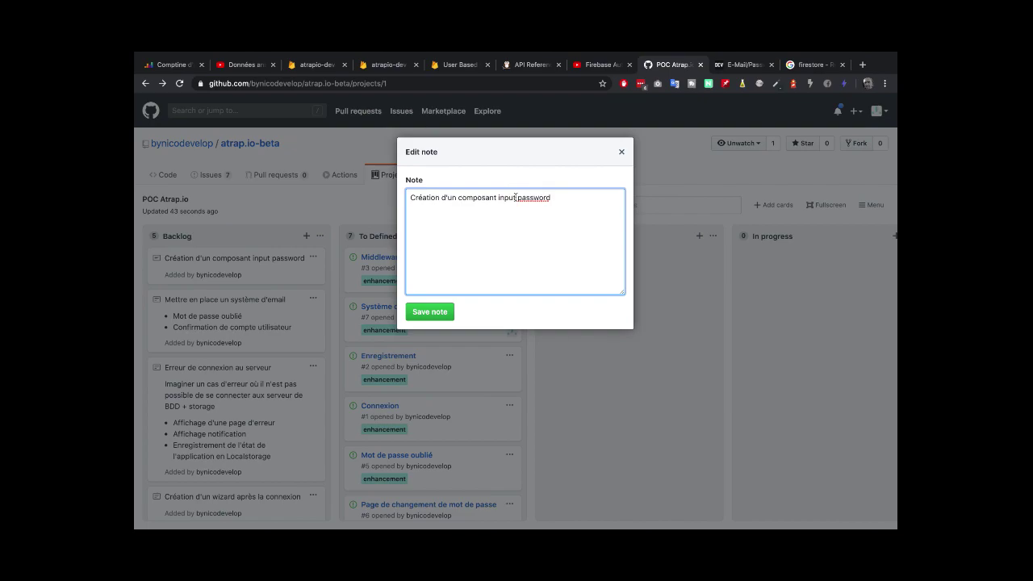
double_click(444, 199)
type("de")
left_click(490, 197)
type("s")
left_click(515, 197)
key("Return")
key("Return")
type("*")
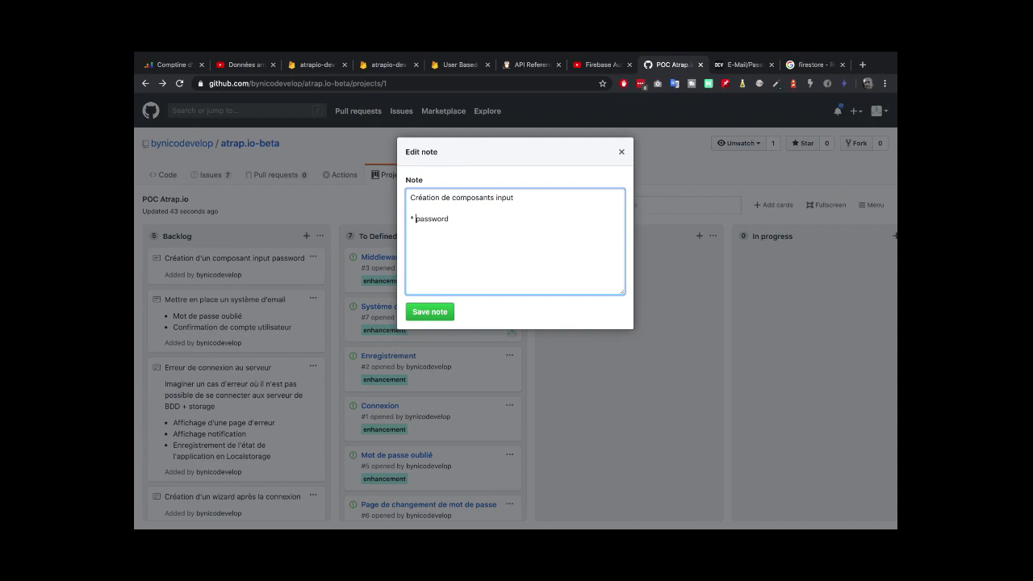
Add a 'Button' bullet, capitalise 'Password', and save the note
key("Return")
type("Button")
left_click(419, 230)
key("BackSpace")
type("P")
left_click(428, 310)
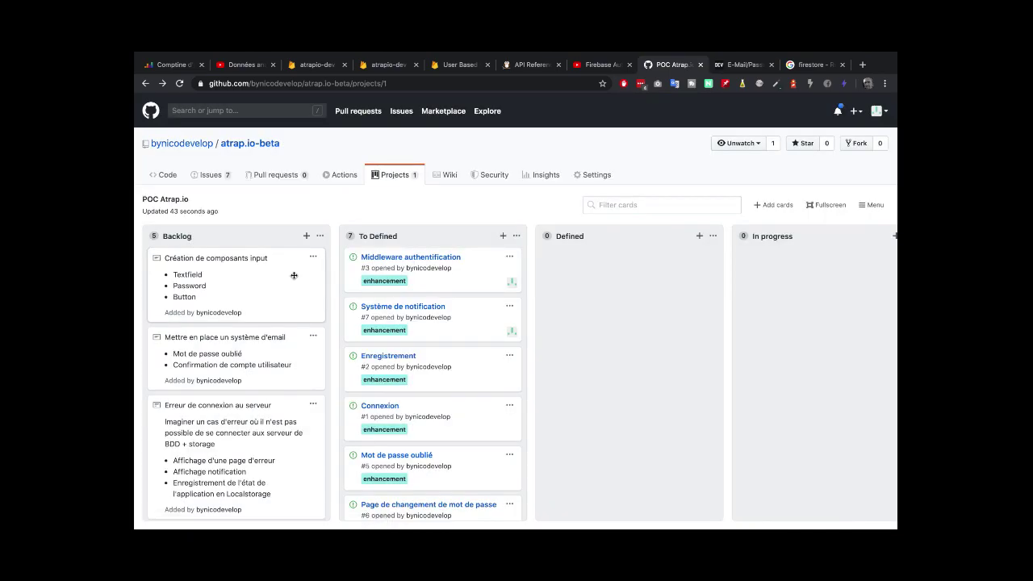
scroll(294, 276, "down", 2)
scroll(294, 291, "up", 2)
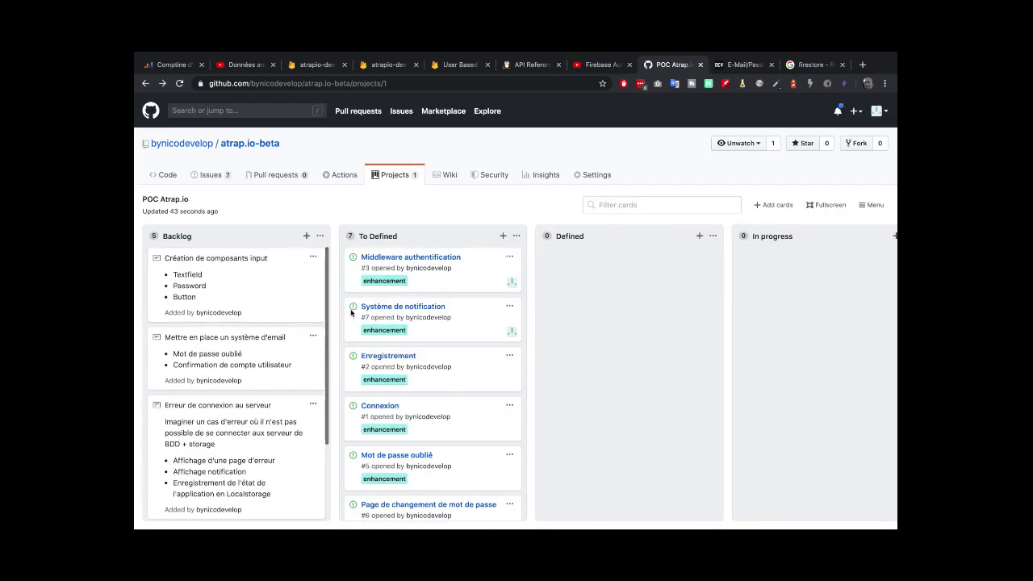
scroll(463, 412, "down", 1)
In issue #6's description, add a sentence about a password form with clear-text display
scroll(463, 412, "down", 1)
left_click(414, 463)
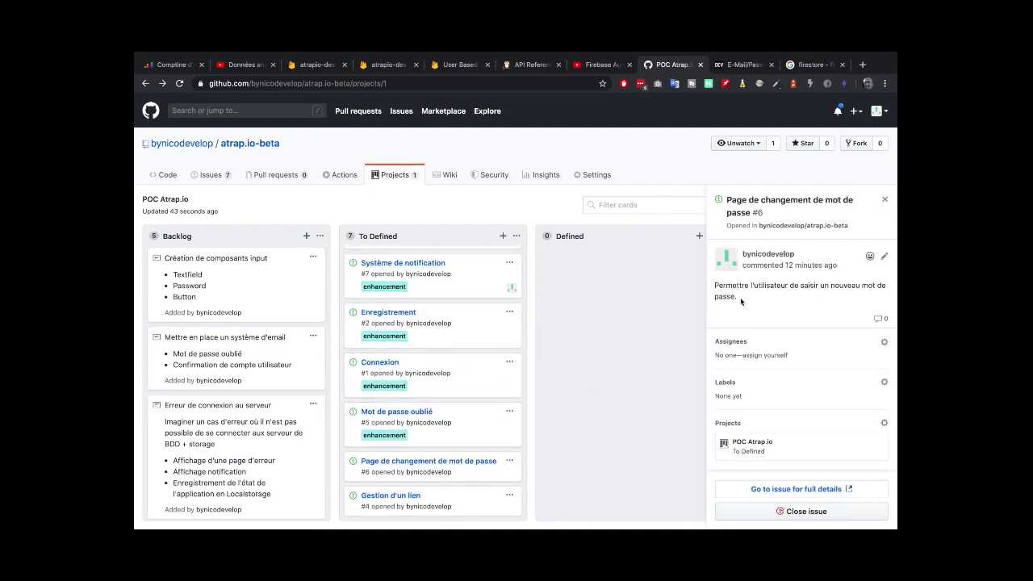
left_click(883, 256)
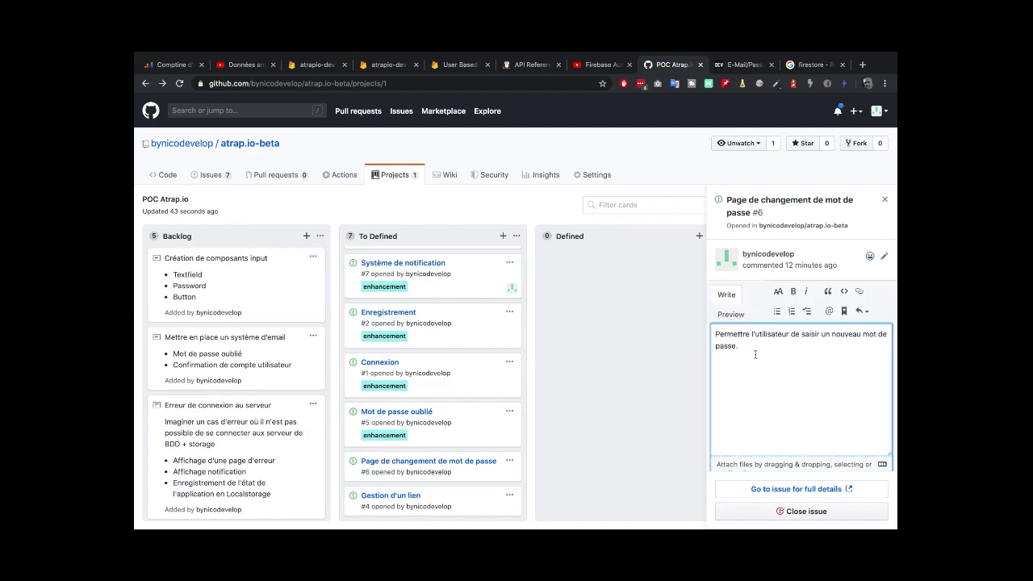
key("Return")
key("Return")
type("Création d'un formulaire mot de passe avec affiche de")
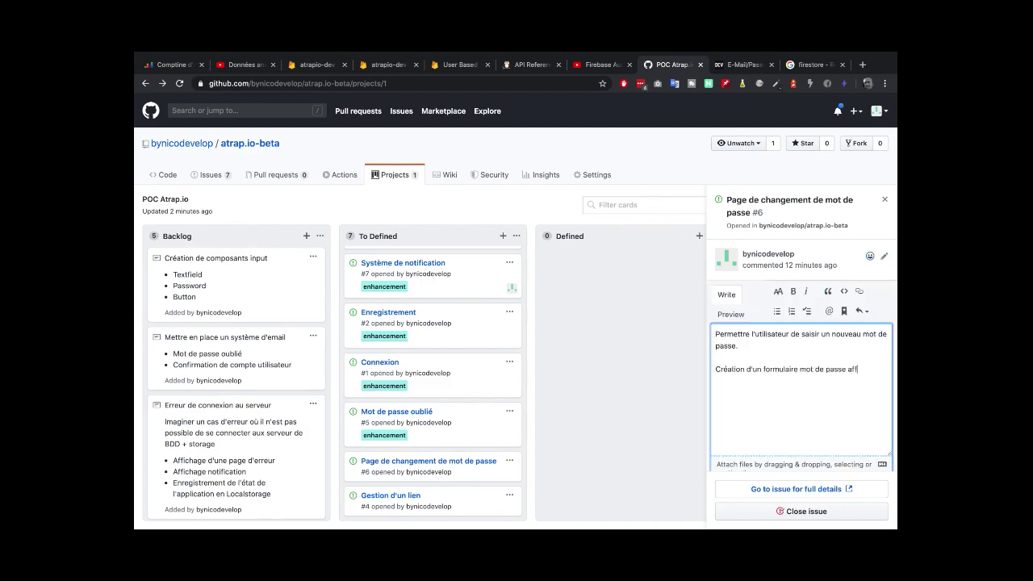
type(" celui en claire.")
Add a '## Usa case' heading and a '### Nominal cas' redirecting the user to /auth/login
key("Return")
key("Return")
type("## Usa case")
key("Return")
key("Return")
type("### Nominal cas")
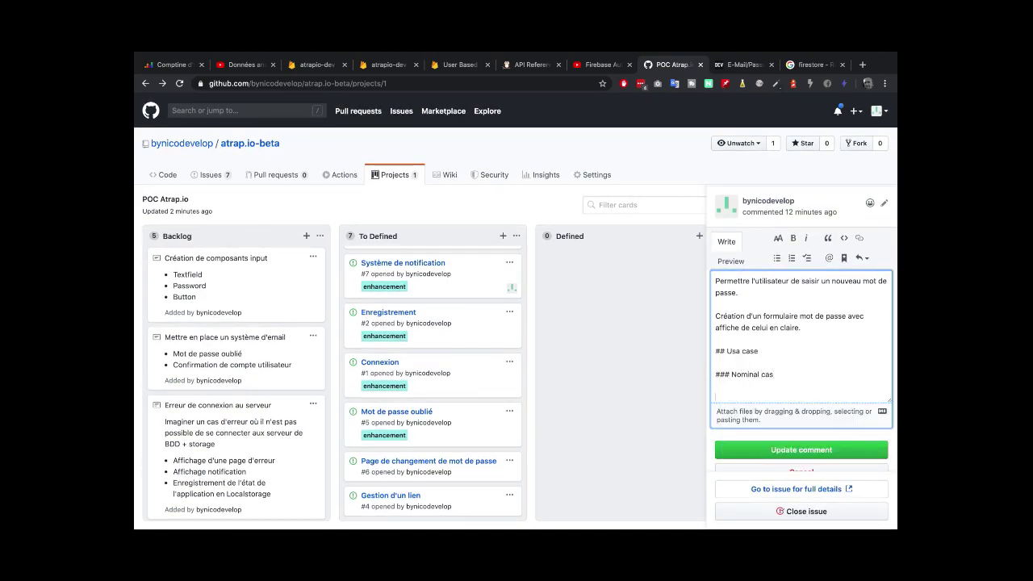
key("Return")
key("Return")
type("L'utilisateur est dirigé vers la page de connexion \"/auth/login\"")
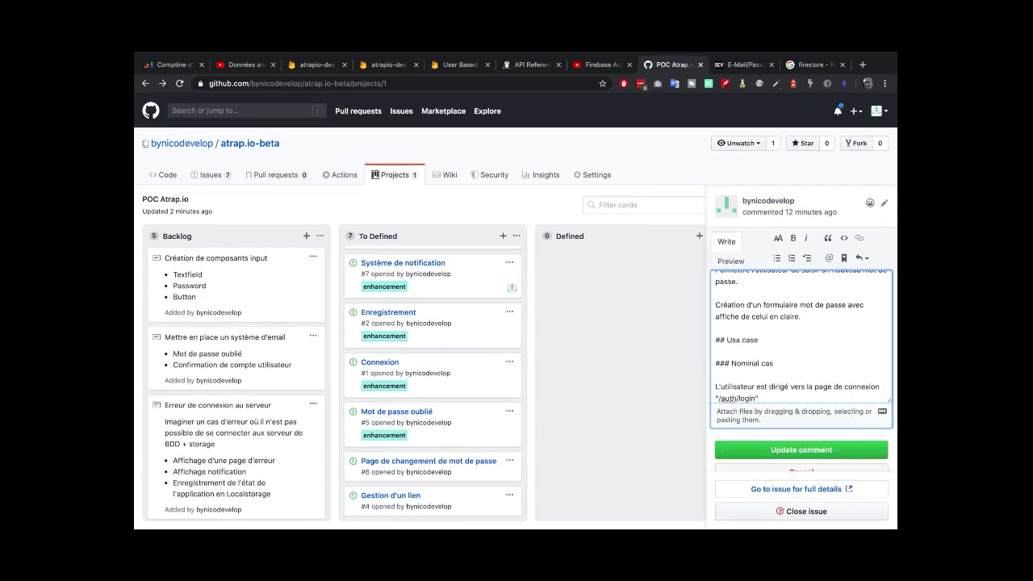
type(" avec un affichage de notification information sur le succès de l'opét")
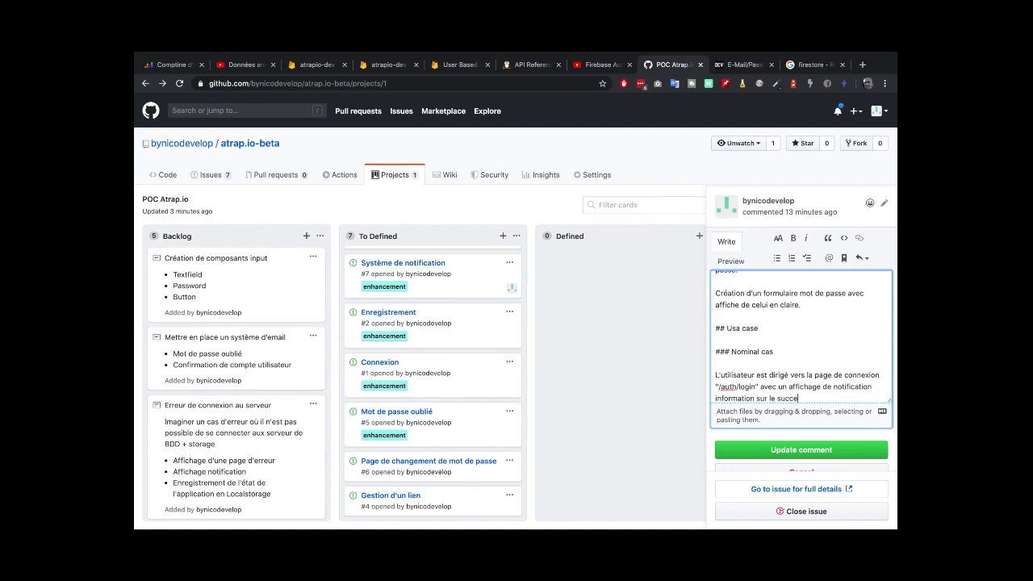
type("ation.")
key("Return")
key("Return")
Add the case where the user doesn't fill all fields, blocking the password change button
type("### Cas")
key("BackSpace")
key("BackSpace")
key("BackSpace")
type("l'utilisateur de saisi pas tous les champs")
key("Return")
key("Return")
type("Blocage du bouton de changement de mot de passe")
Add the insecure-password case where the field shows a validation error and the button is blocked
key("Return")
key("Return")
type("### L'utilisateur ne saisi p")
key("BackSpace")
type("un mot de passe suffisament sécurisé")
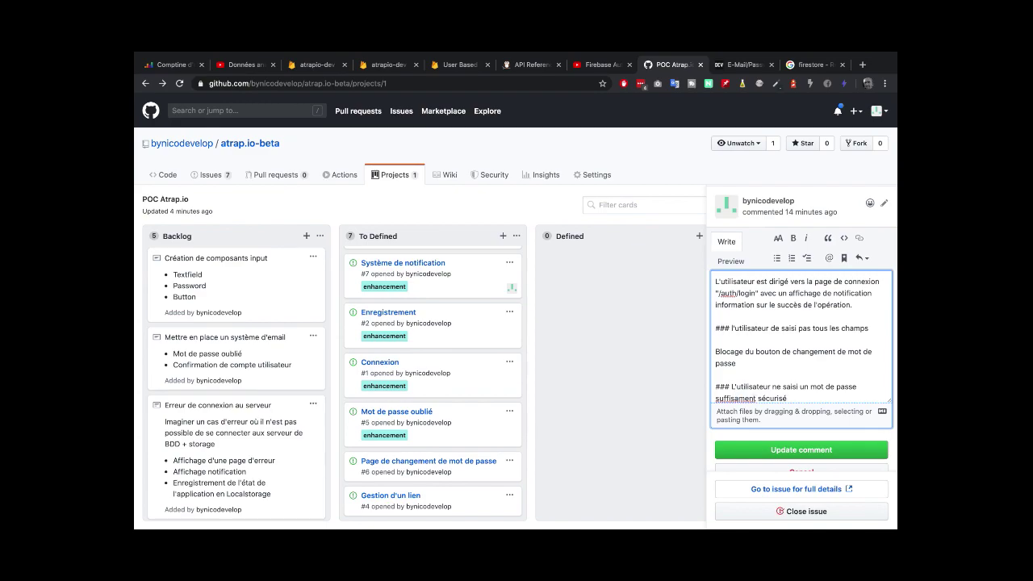
key("super+t")
type("suffisament")
key("Return")
key("super+w")
type(".")
key("Return")
key("Return")
type("Le champs affiche une erreur de validation et le bouton est bloqué")
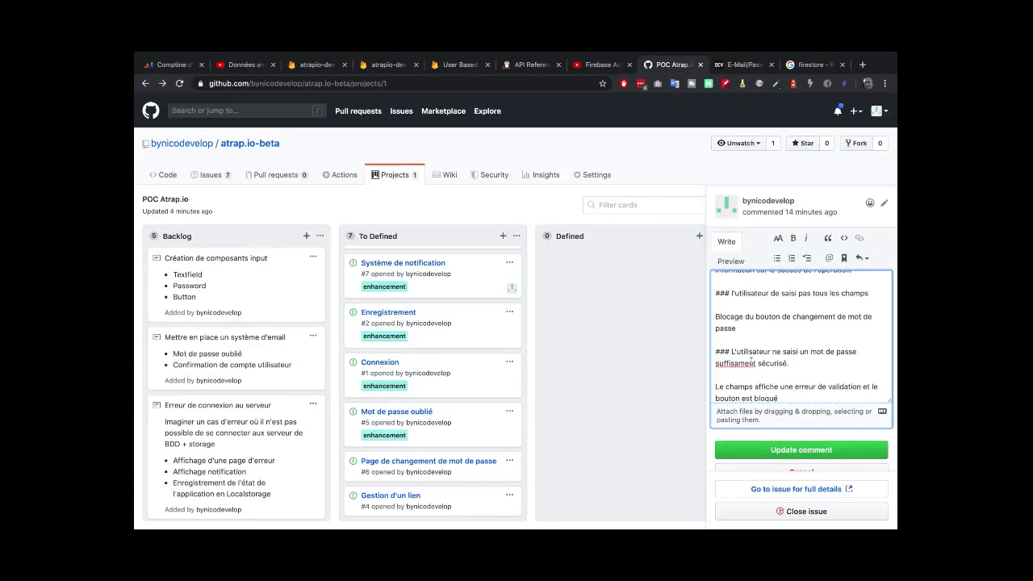
Correct 'suffisament' to 'suffisamment' after checking the spelling in a web search
left_click(740, 363)
key("super+t")
type("suffisamment")
key("Return")
key("super+w")
type("m")
left_click(809, 394)
left_click_drag(777, 397, 710, 391)
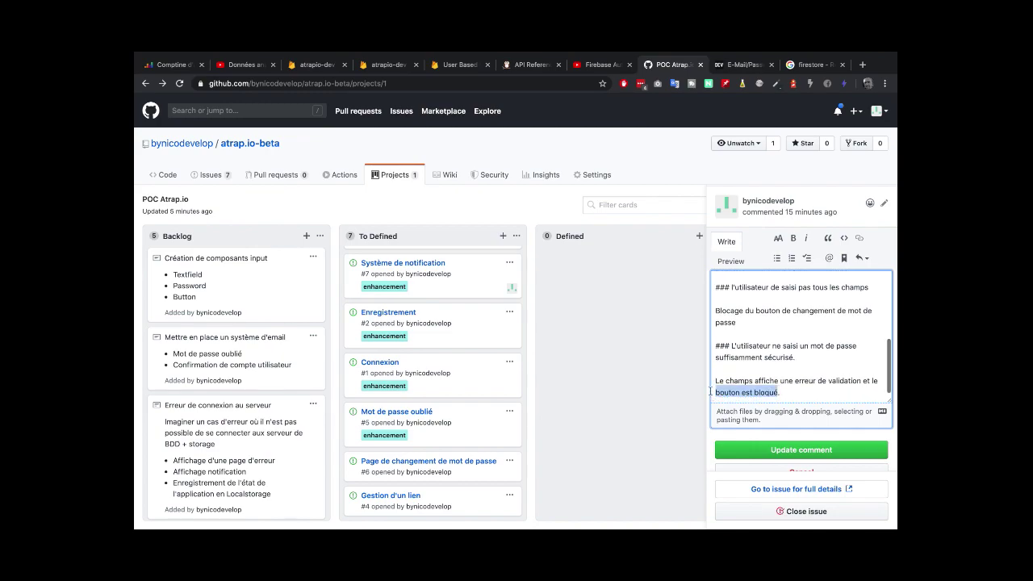
left_click(787, 392)
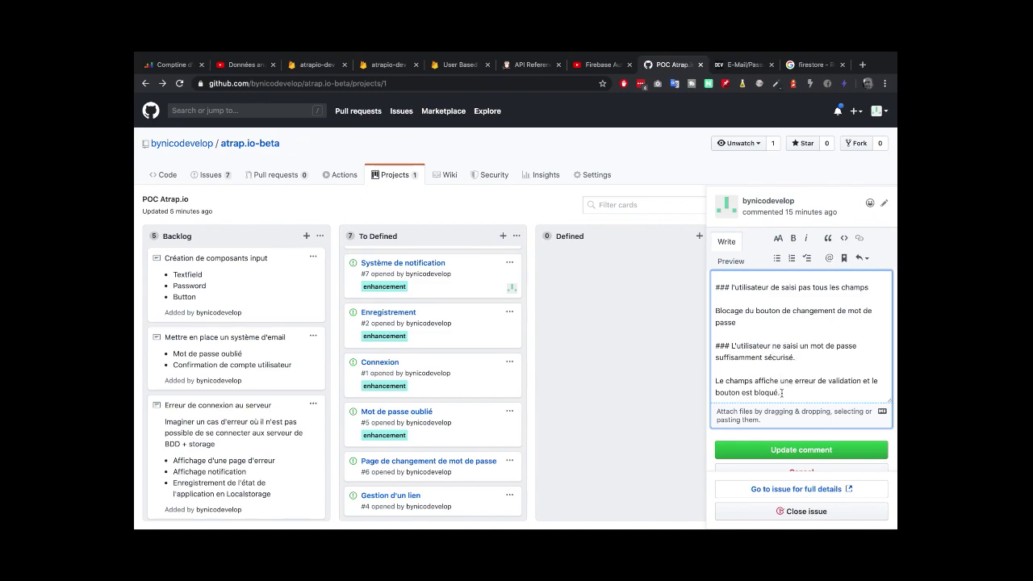
scroll(484, 363, "up", 2)
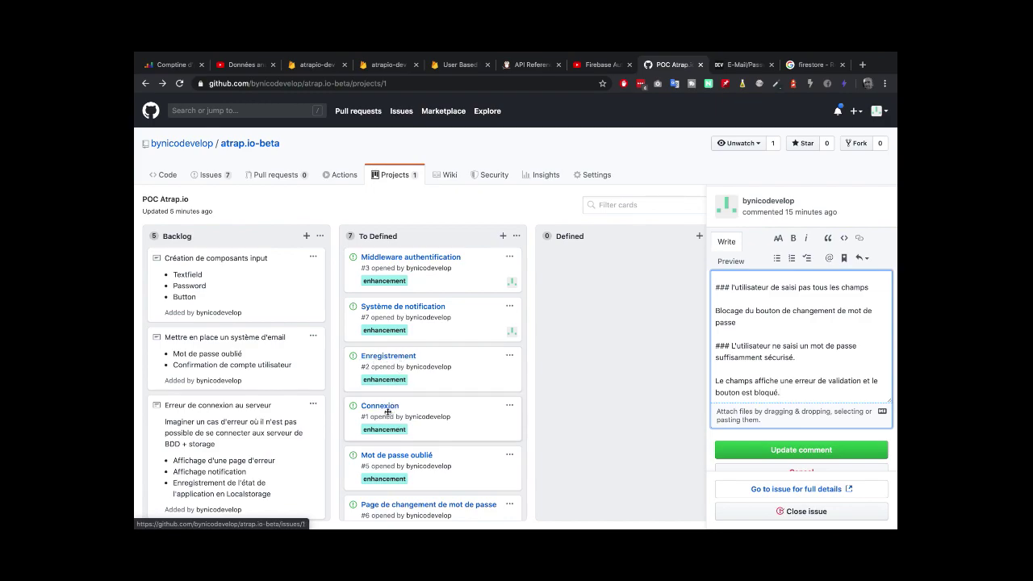
scroll(395, 409, "down", 1)
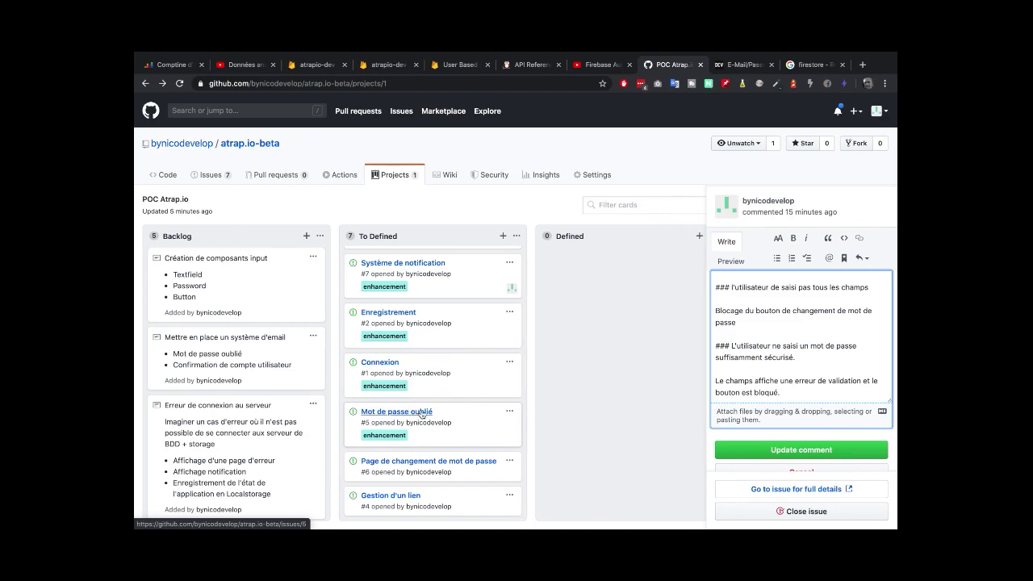
Add Backlog note 'Création de filtres pour les champs formulaire' with a second line about a filter-list table
left_click(306, 236)
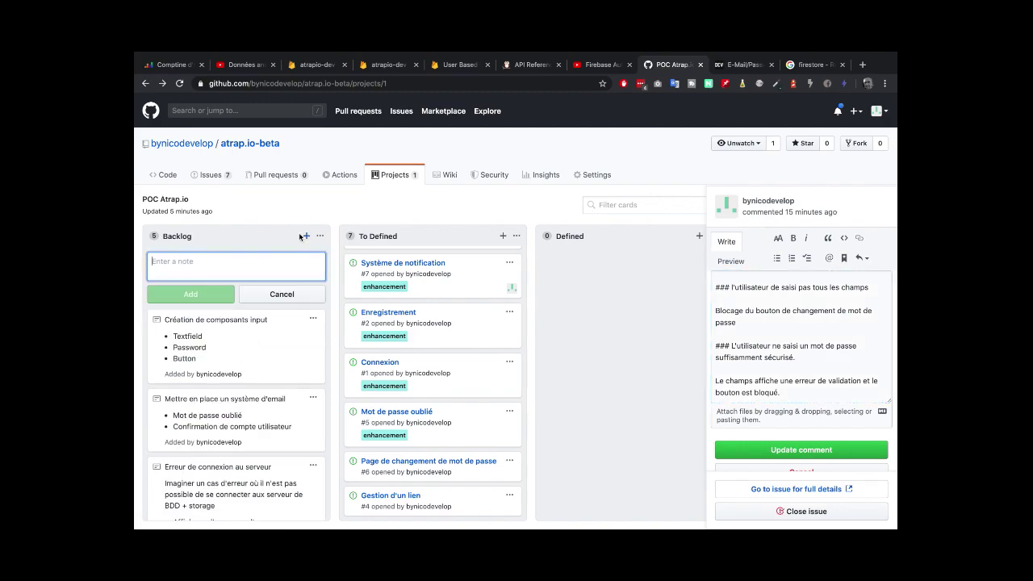
type("Cra")
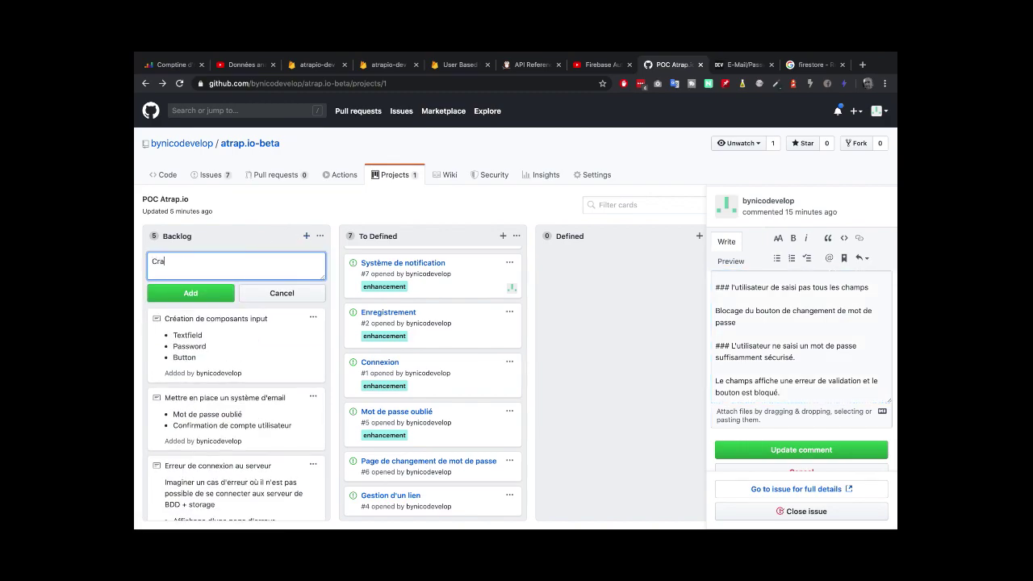
type("éation de filtres pour les champs formu")
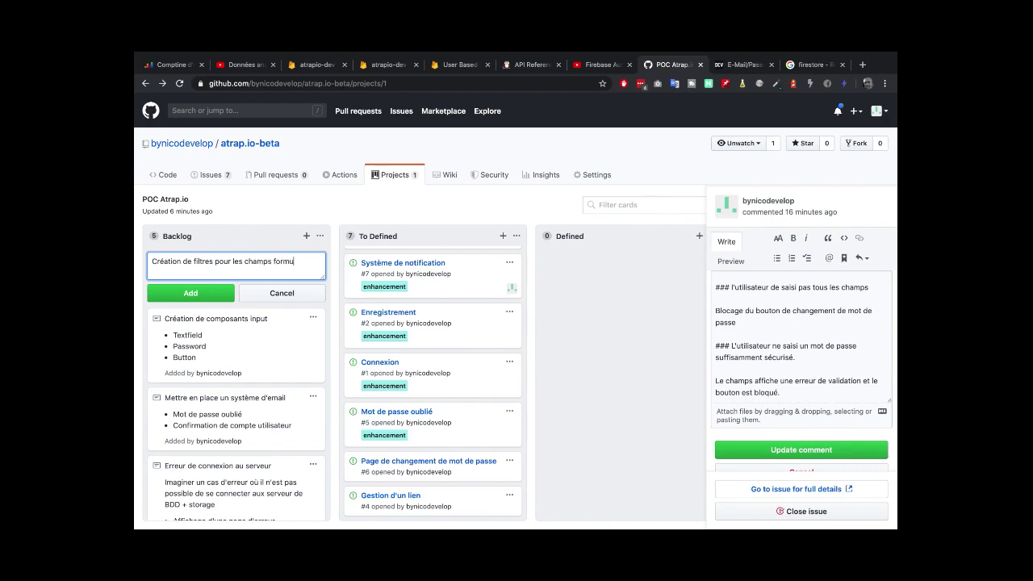
type("laire")
key("Return")
type("Création d'(un")
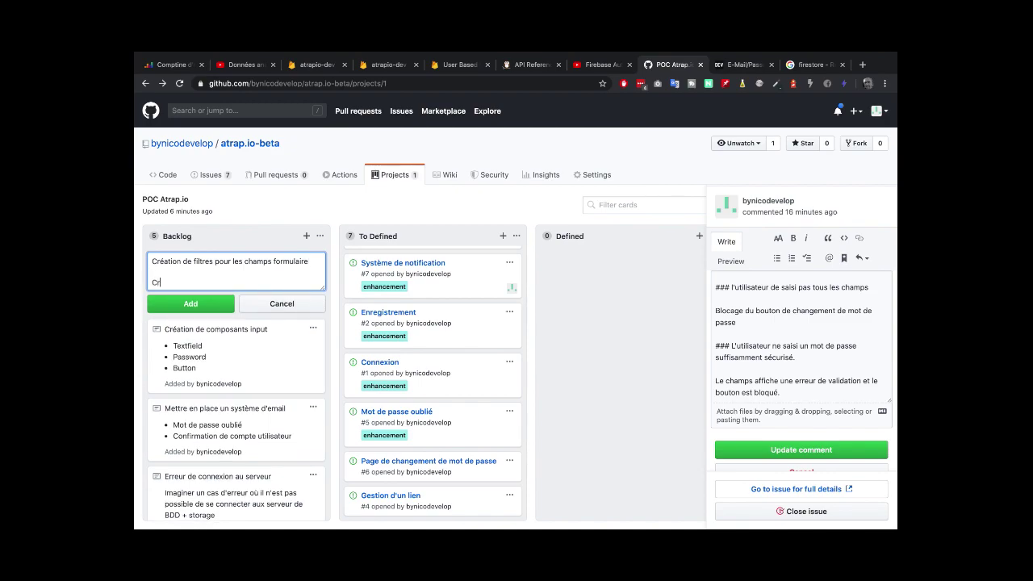
key("BackSpace")
key("BackSpace")
type("un")
key("BackSpace")
key("BackSpace")
type("un tableau d de liste defiltres")
left_click(181, 307)
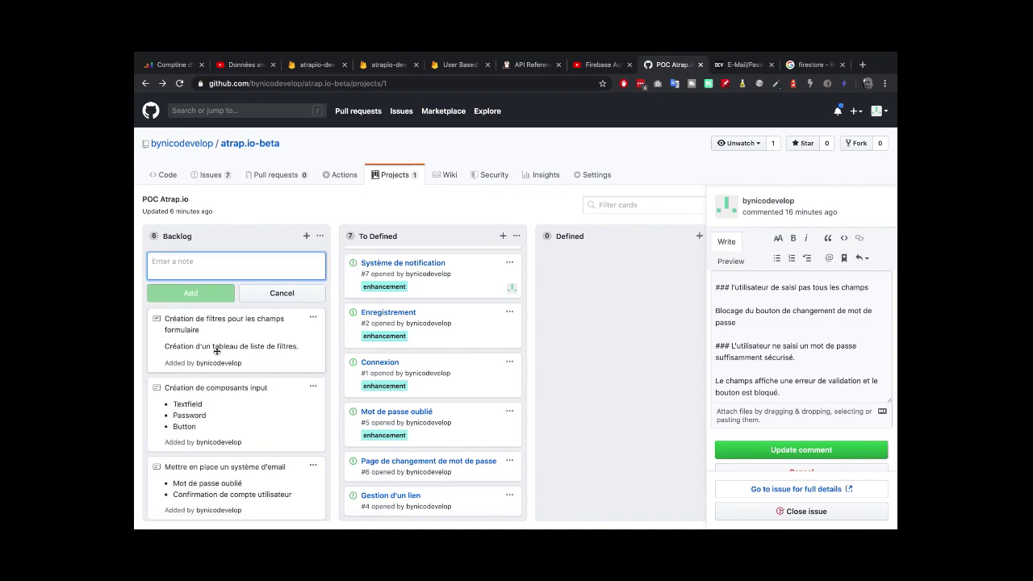
scroll(216, 351, "down", 2)
scroll(212, 369, "up", 1)
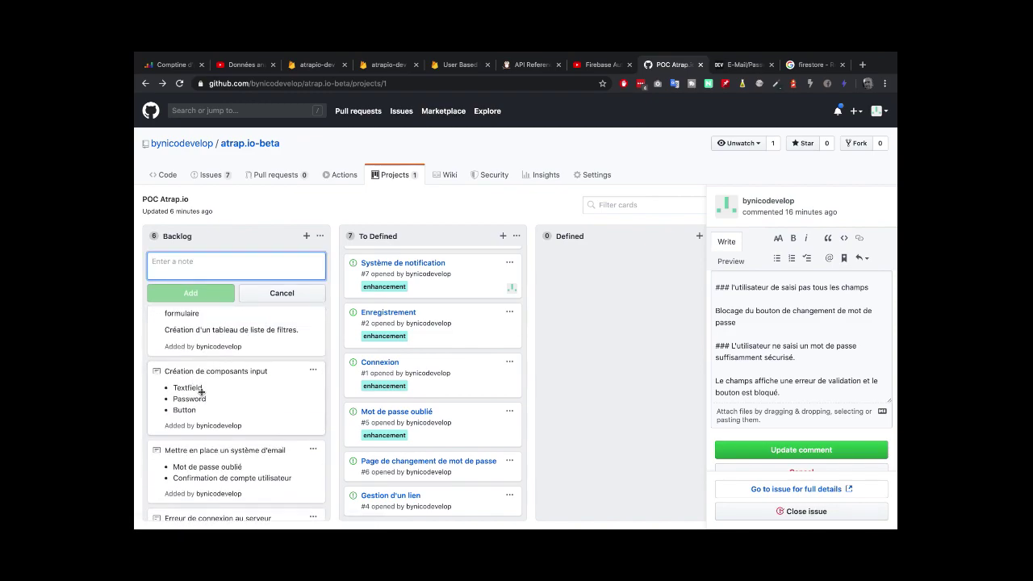
Insert '* EmailField' and '* UrlField' bullets after Textfield in the Création de composants input note
left_click(312, 371)
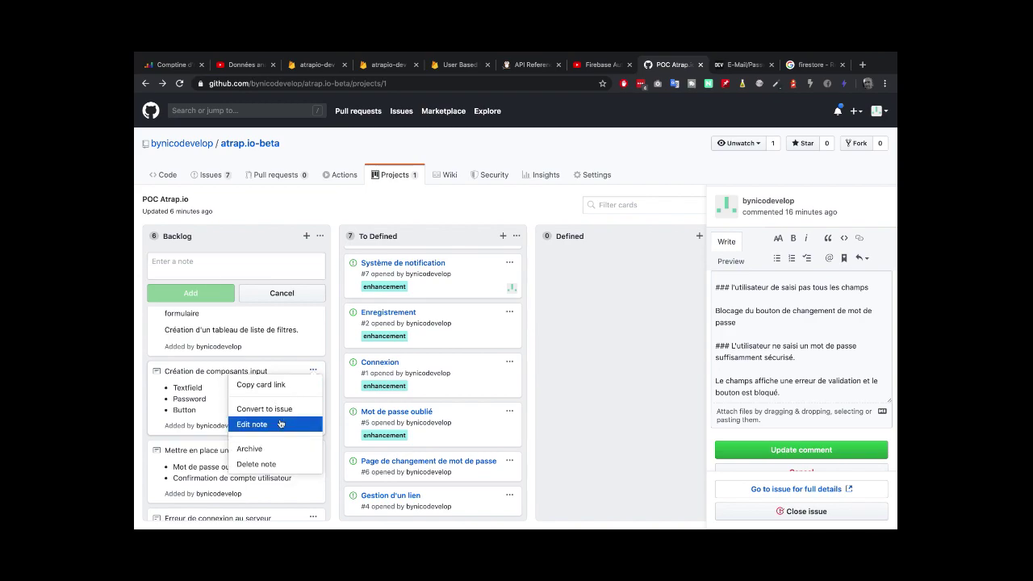
left_click(279, 421)
left_click(456, 224)
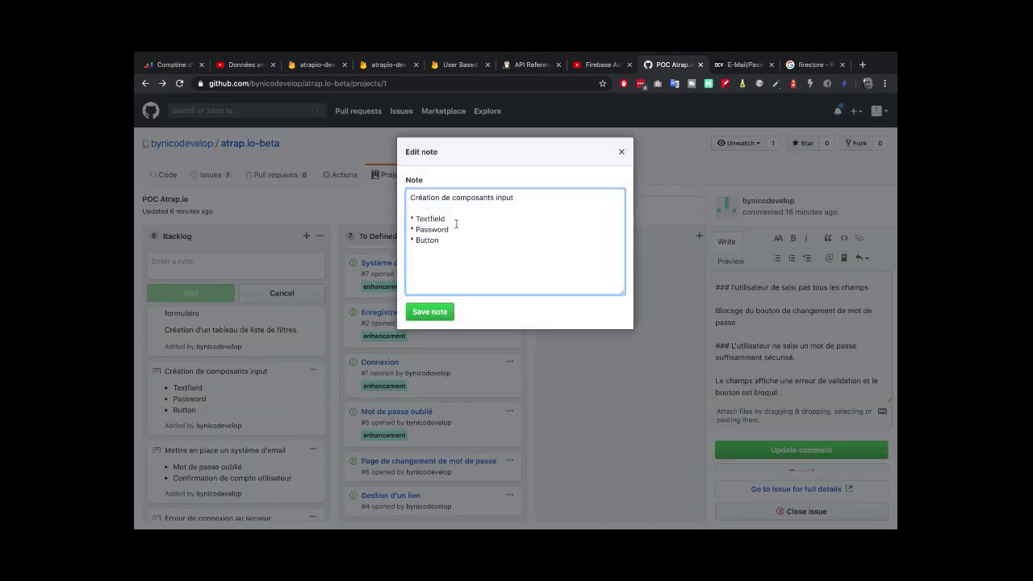
key("Return")
type("* EmailField")
key("Return")
type("* urlF")
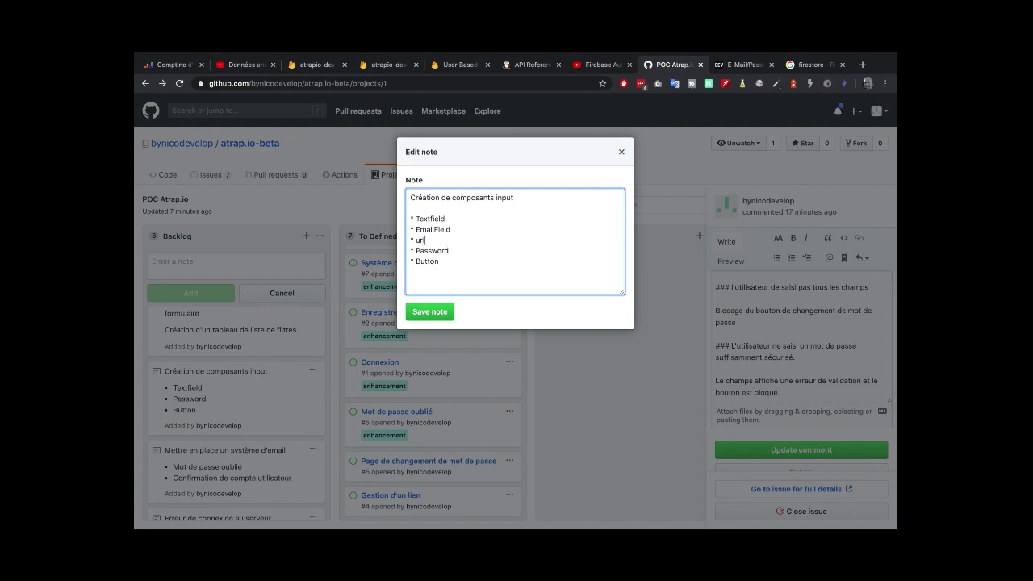
type("i")
key("BackSpace")
key("BackSpace")
key("BackSpace")
key("BackSpace")
key("BackSpace")
type("UrlField")
Check the EmailField, UrlField and Password entries, then save the edited components note
left_click_drag(415, 239, 442, 216)
double_click(426, 229)
left_click(426, 239)
double_click(427, 239)
double_click(428, 250)
left_click(434, 312)
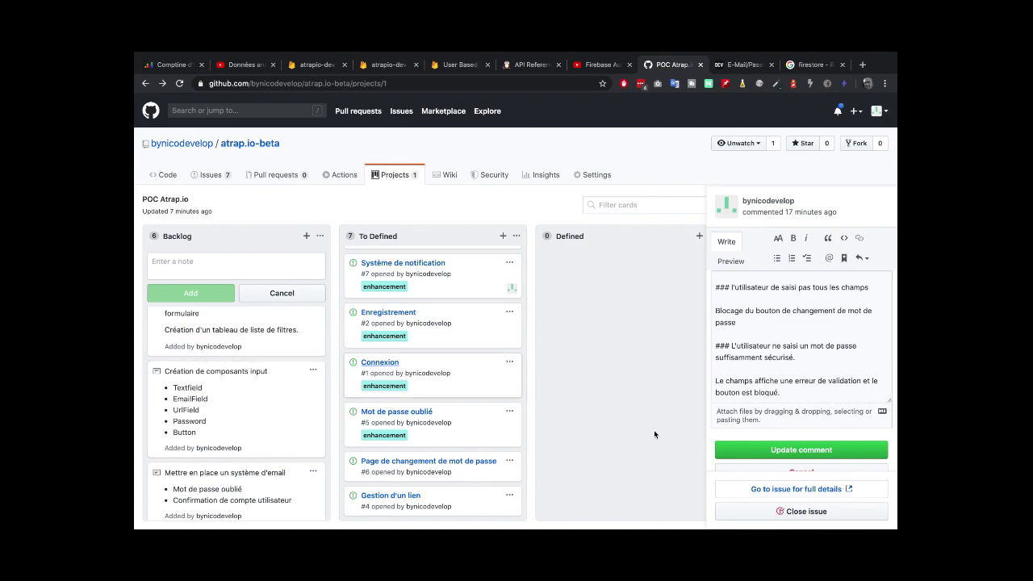
scroll(804, 354, "down", 1)
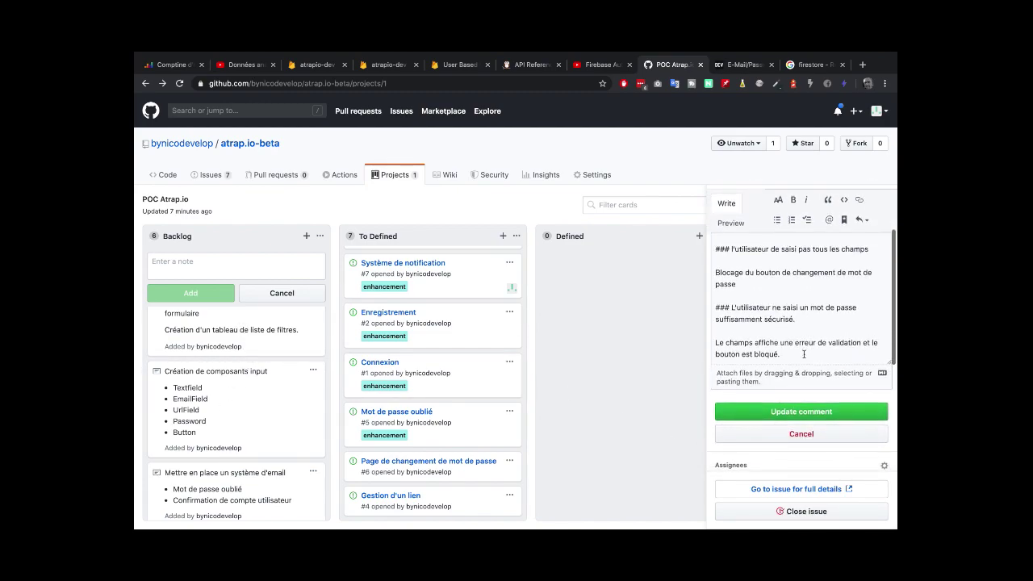
Save the updated use-case comment
scroll(803, 354, "up", 5)
scroll(801, 445, "down", 3)
left_click(802, 449)
Add 'Gestion du profil' Backlog notes for personal-data change, password change and account deletion
scroll(805, 419, "down", 5)
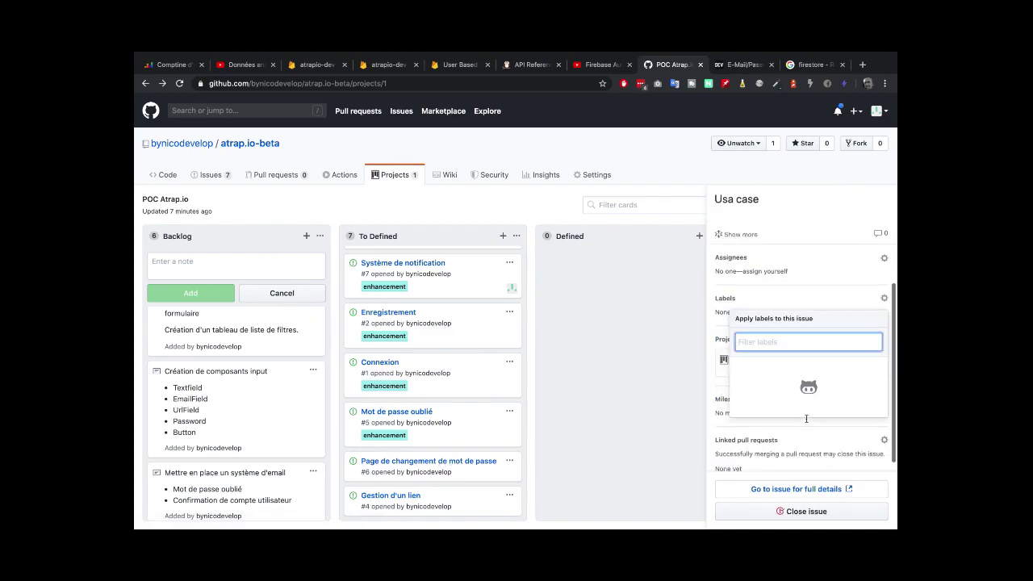
left_click(220, 269)
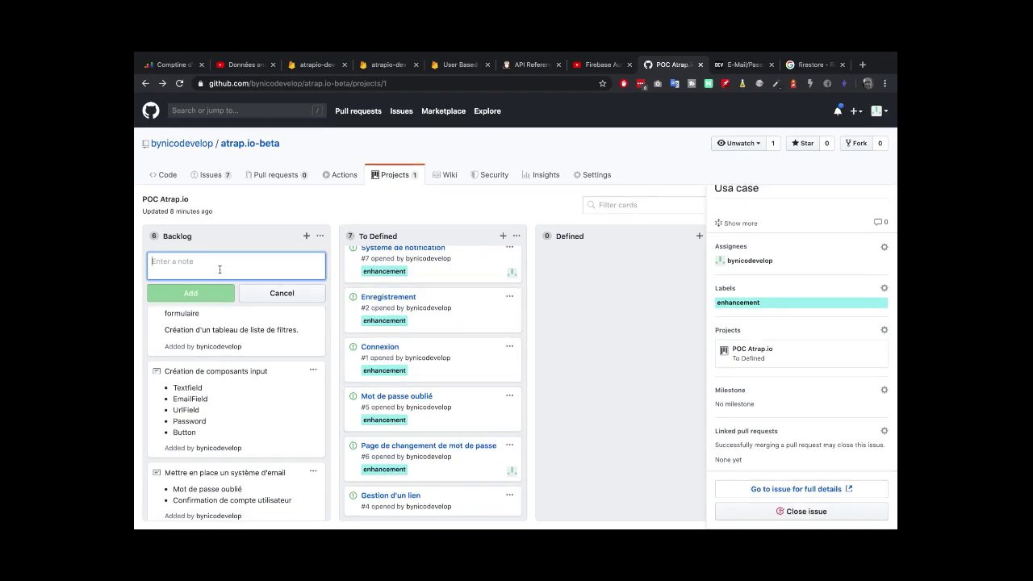
type("Gestion du profil")
type(" [Changement des données personnelles]")
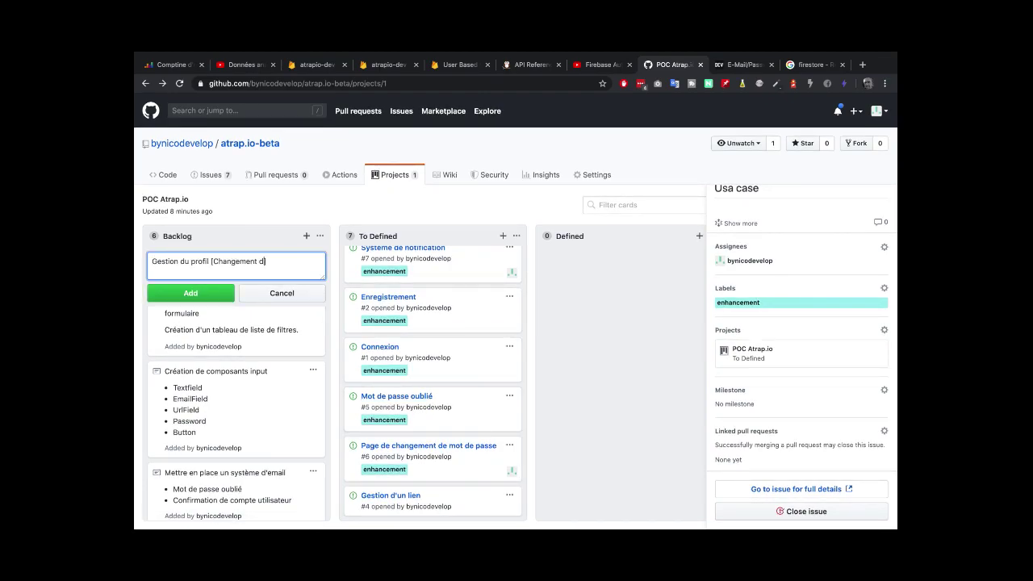
key("ctrl+Return")
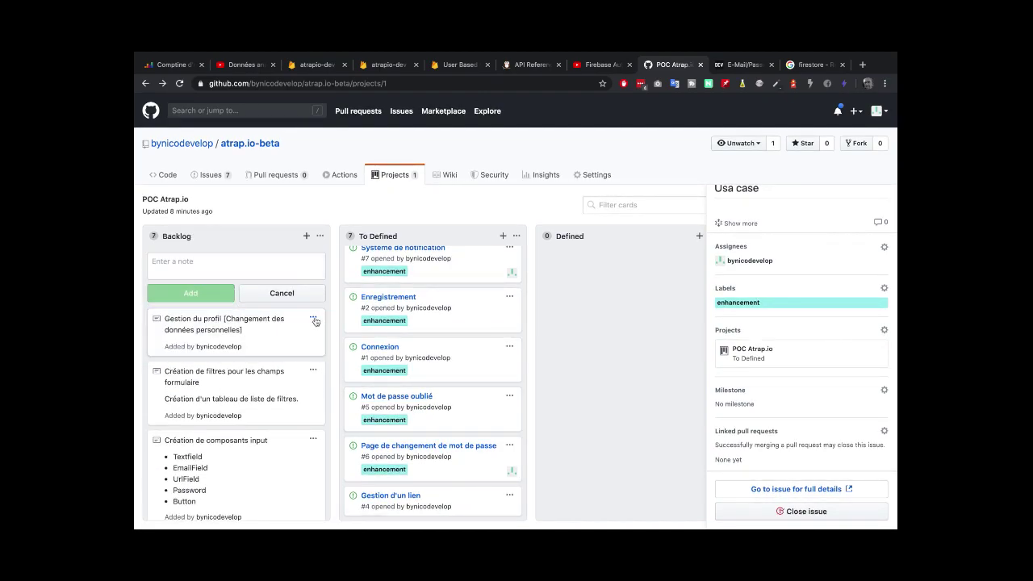
key("Return")
type("Gestion du profil [Changement des données personnelles]")
key("shift+alt+Left")
key("shift+alt+Left")
key("shift+alt+Left")
key("shift+alt+Left")
type("Suppression du compte utilisateur]")
key("Return")
scroll(713, 380, "down", 3)
scroll(748, 323, "up", 3)
key("Escape")
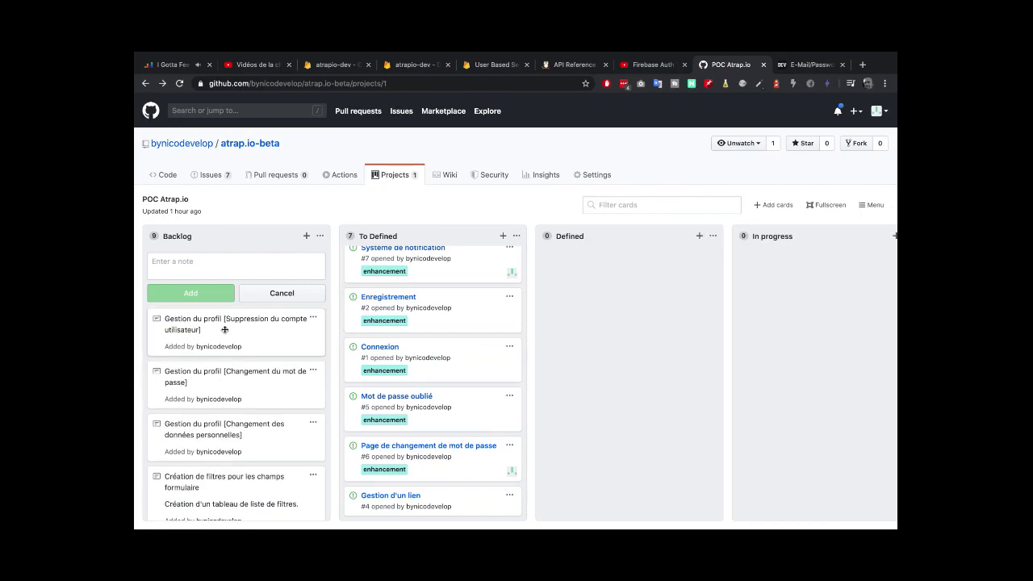
Convert the account-deletion note to an issue, describing a warning popup requiring typing SUPPRIMER or DELETE
left_click(282, 292)
left_click(311, 258)
left_click(264, 295)
type("L'utilisateur peu")
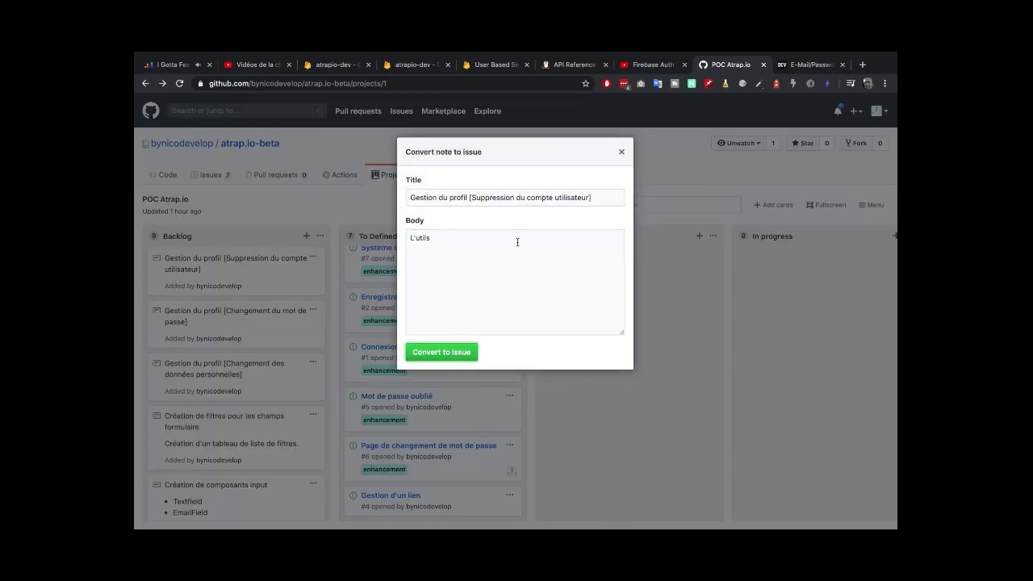
type("t supprimer son compte ut")
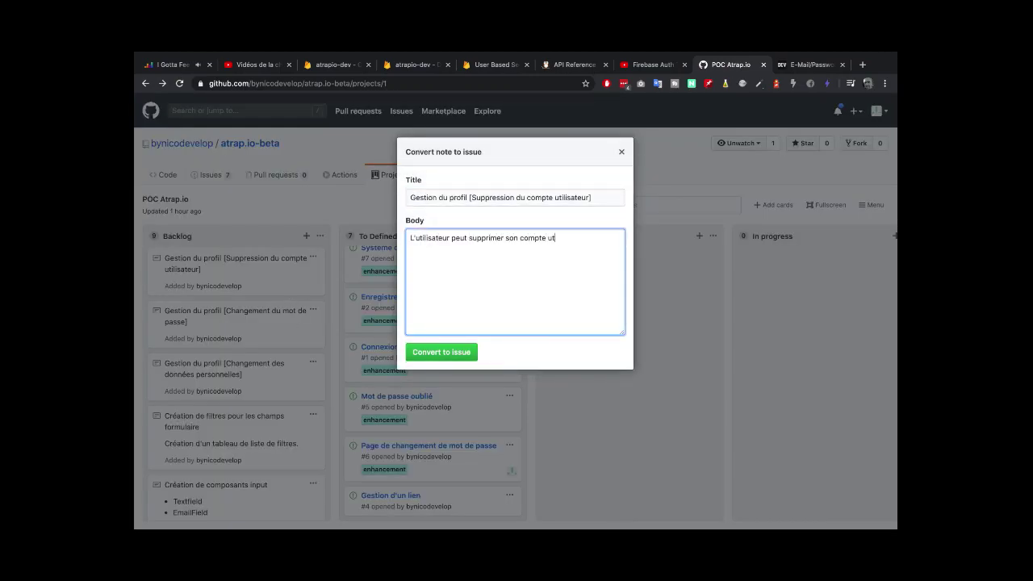
type("ilisat")
key("BackSpace")
key("BackSpace")
key("BackSpace")
key("BackSpace")
key("BackSpace")
key("BackSpace")
key("BackSpace")
key("BackSpace")
type("Il clique sur un bouton de suppression.")
key("Return")
key("Return")
type("Une popin s'affiche pour l'")
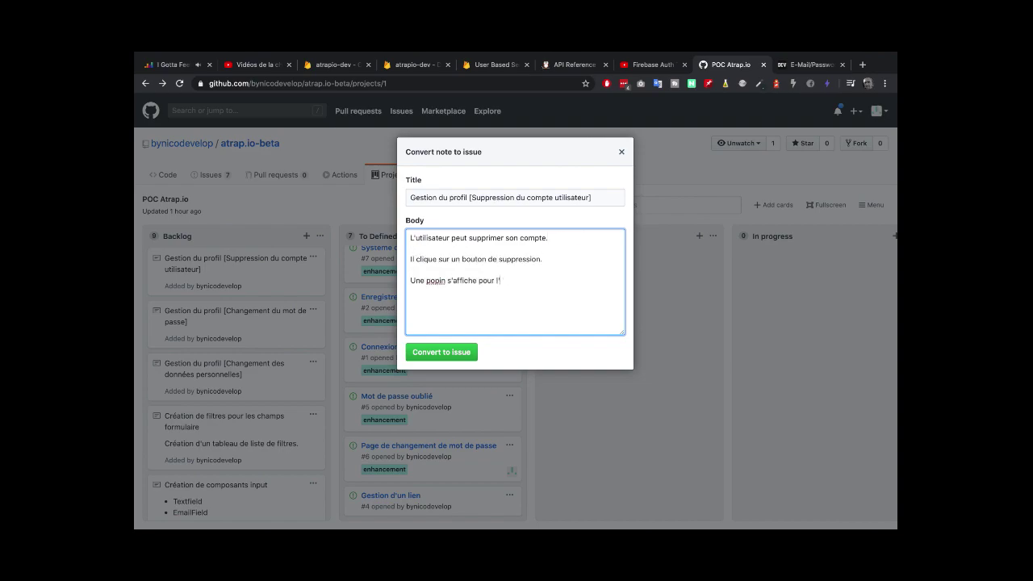
type("avertir que la suppression est définitive et que toutes les données seront dé")
key("BackSpace")
key("BackSpace")
type("suppriIl doit écrire le mot de suppression")
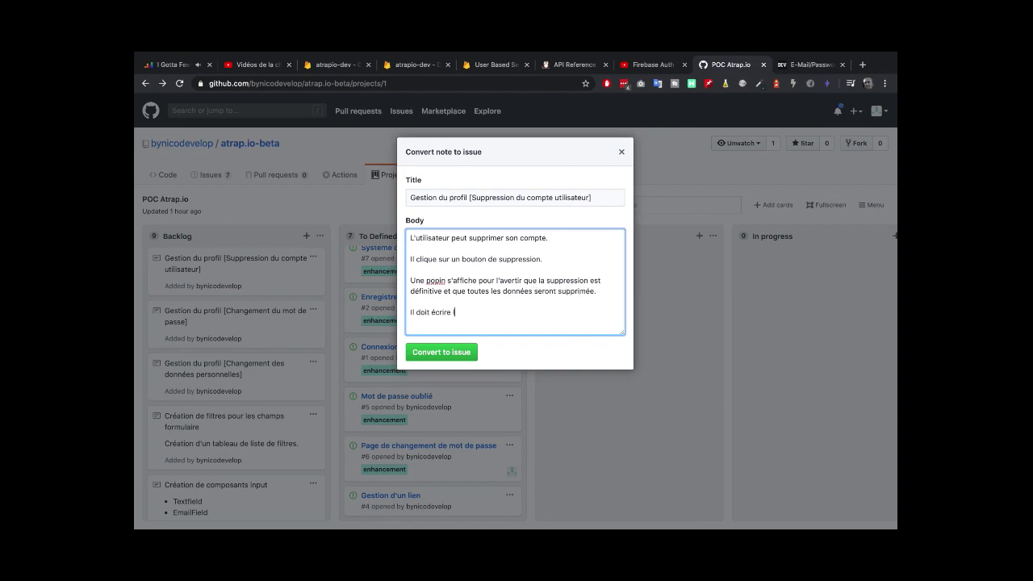
key("BackSpace")
key("BackSpace")
key("BackSpace")
key("BackSpace")
key("BackSpace")
key("BackSpace")
key("BackSpace")
key("BackSpace")
key("BackSpace")
key("BackSpace")
key("BackSpace")
key("BackSpace")
key("BackSpace")
key("BackSpace")
type("SUPPRIMER ou DELETE")
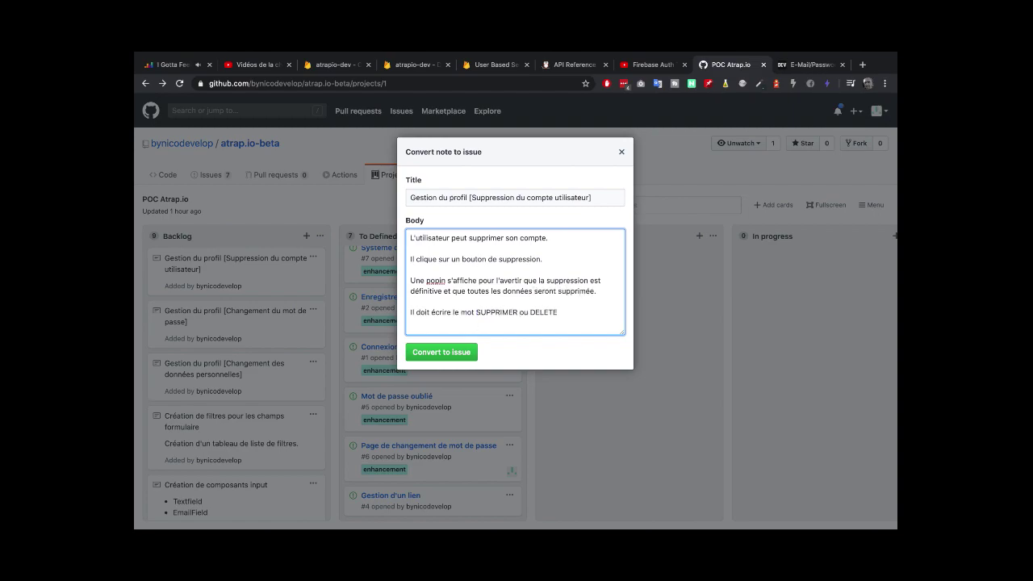
type(" (lookiike")
key("BackSpace")
key("BackSpace")
key("BackSpace")
key("BackSpace")
type("like Github)")
Add the confirmation-button, disabled-button and cancel-anytime paragraphs, then create issue #8
key("Return")
key("Return")
type("Puis il doit cliquer sur un bouton de confirmation.")
key("Return")
type("(Tant que le mot n'est pas écrit, le bouton des diseble)")
key("Return")
key("Return")
type("L'utilisateur peut")
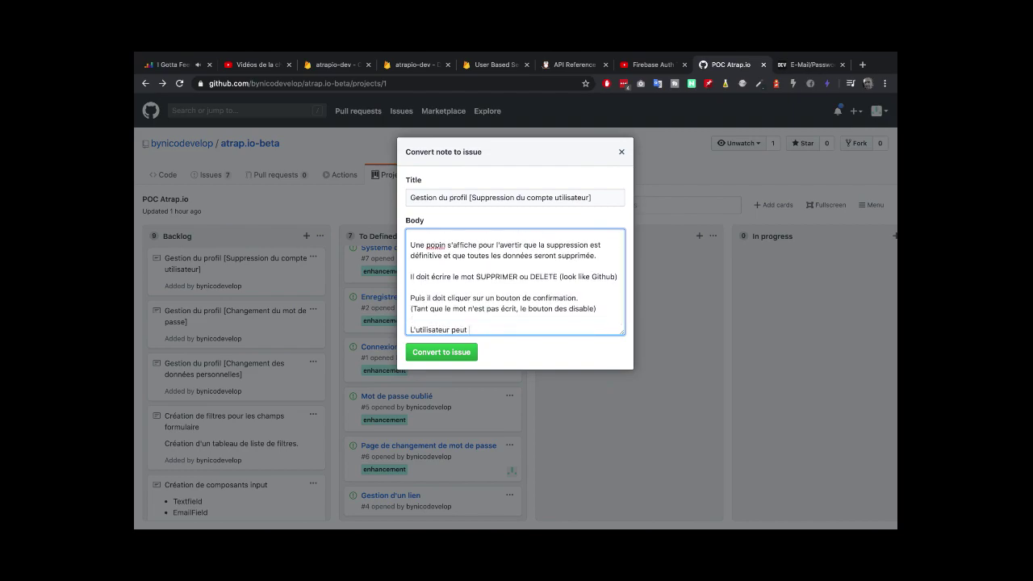
type(" annuler son action à tout moment")
left_click(442, 351)
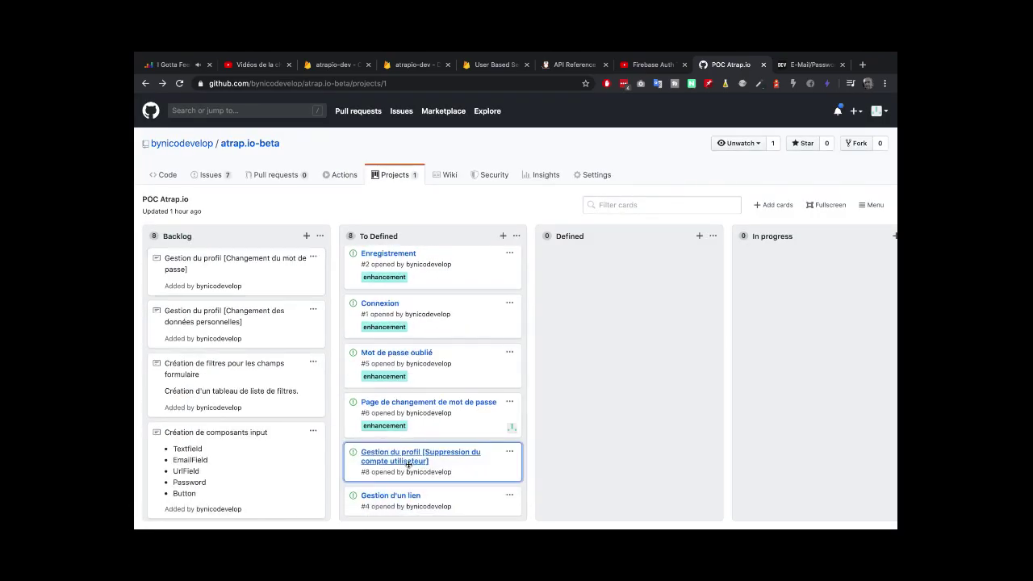
Label issue #8 enhancement and glance at the Enregistrement and Connexion issues
left_click(501, 462)
key("l")
key("Escape")
scroll(452, 372, "up", 2)
left_click(427, 363)
left_click(460, 412)
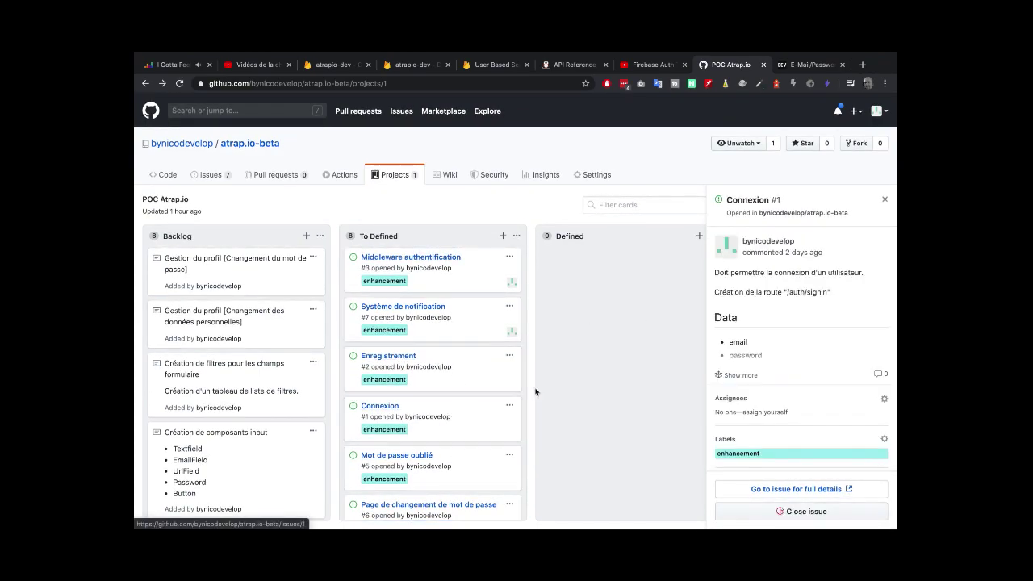
scroll(461, 412, "down", 2)
left_click(419, 456)
Convert the personal-data note to an issue, describing changing personal data, notably the email address
left_click(313, 309)
left_click(279, 331)
type("Un utilisateur doit pouvoir changer ses données personnes.")
key("Return")
key("Return")
type("Nottament ton adress ema")
type("il")
type(".")
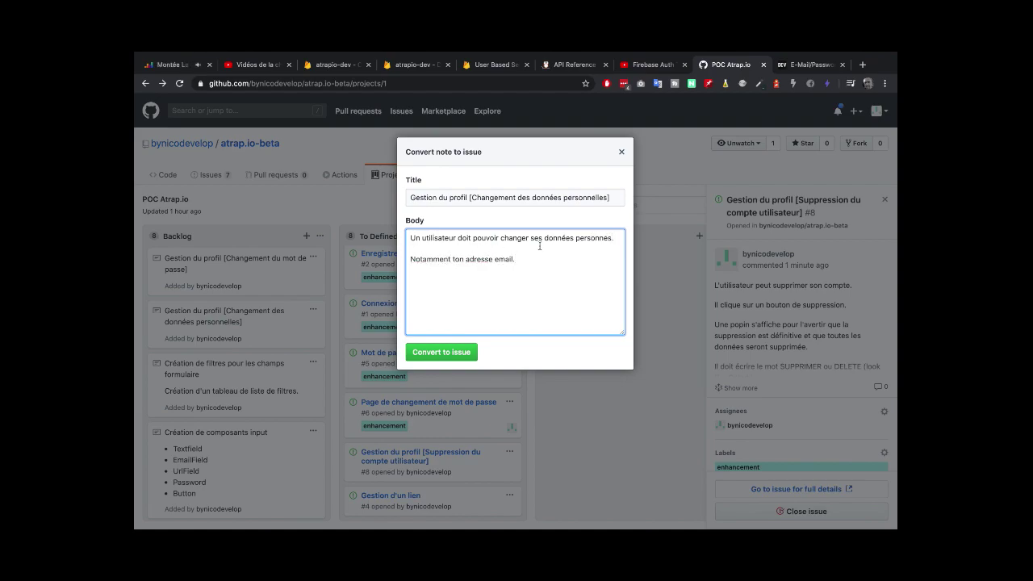
key("Return")
type("(Pour la version du P## Use case")
key("BackSpace")
key("BackSpace")
key("BackSpace")
key("BackSpace")
key("BackSpace")
key("BackSpace")
key("BackSpace")
key("BackSpace")
key("BackSpace")
key("BackSpace")
key("BackSpace")
type("L'util")
key("BackSpace")
key("BackSpace")
key("BackSpace")
key("BackSpace")
key("BackSpace")
key("BackSpace")
type("L'utilisateur doit")
key("BackSpace")
key("BackSpace")
key("BackSpace")
key("BackSpace")
key("BackSpace")
key("BackSpace")
key("BackSpace")
key("BackSpace")
key("BackSpace")
key("BackSpace")
key("BackSpace")
key("BackSpace")
key("BackSpace")
key("BackSpace")
key("BackSpace")
key("BackSpace")
key("BackSpace")
key("BackSpace")
type("Quand l'utilisateur est une pa de profil, il voit les informations qu'ils peut modi")
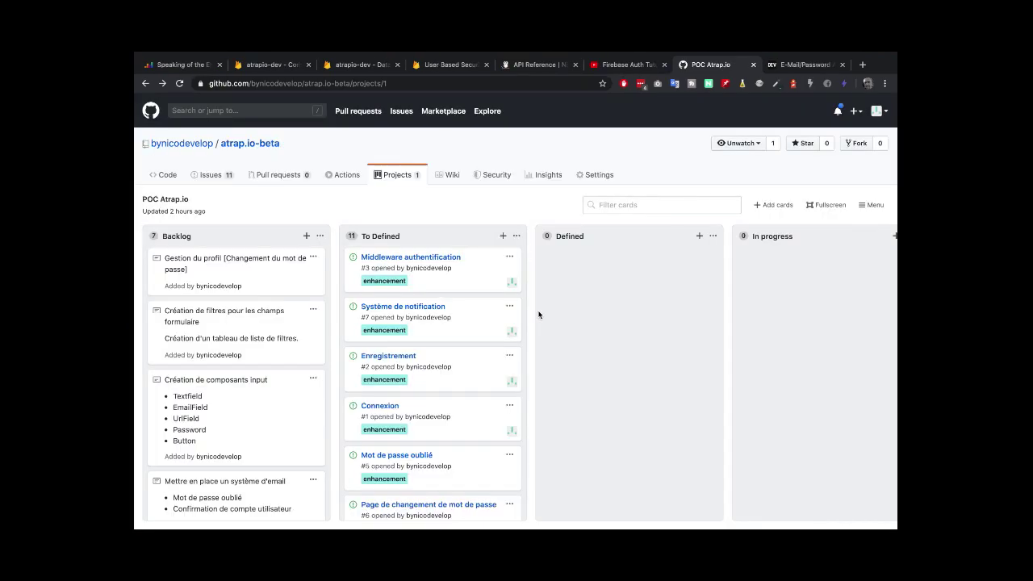
Open issue #11 'Gestion du profil [Acces]' from the To Defined column in the side panel
scroll(427, 364, "down", 5)
scroll(433, 395, "up", 3)
scroll(433, 394, "down", 3)
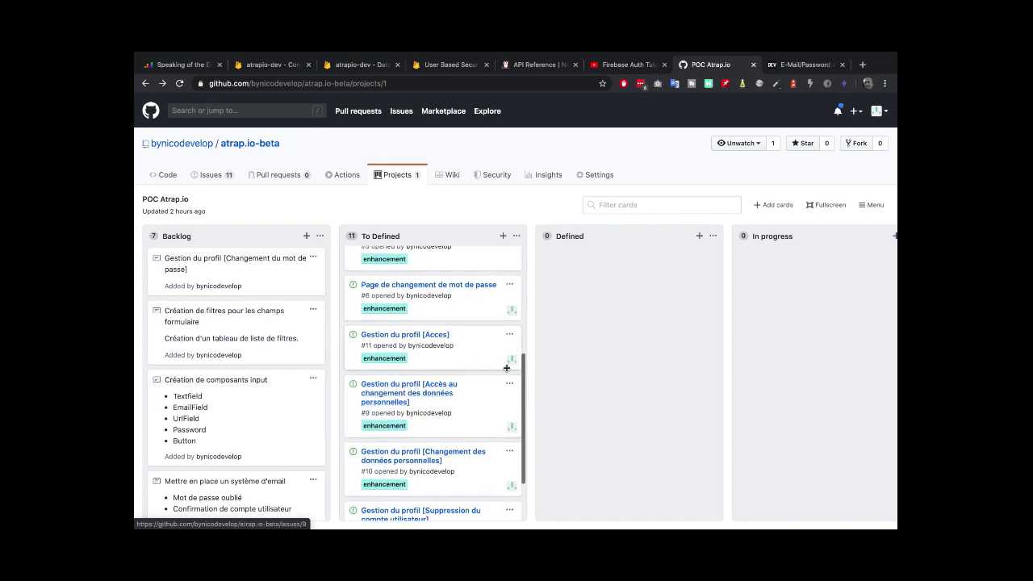
scroll(444, 396, "down", 2)
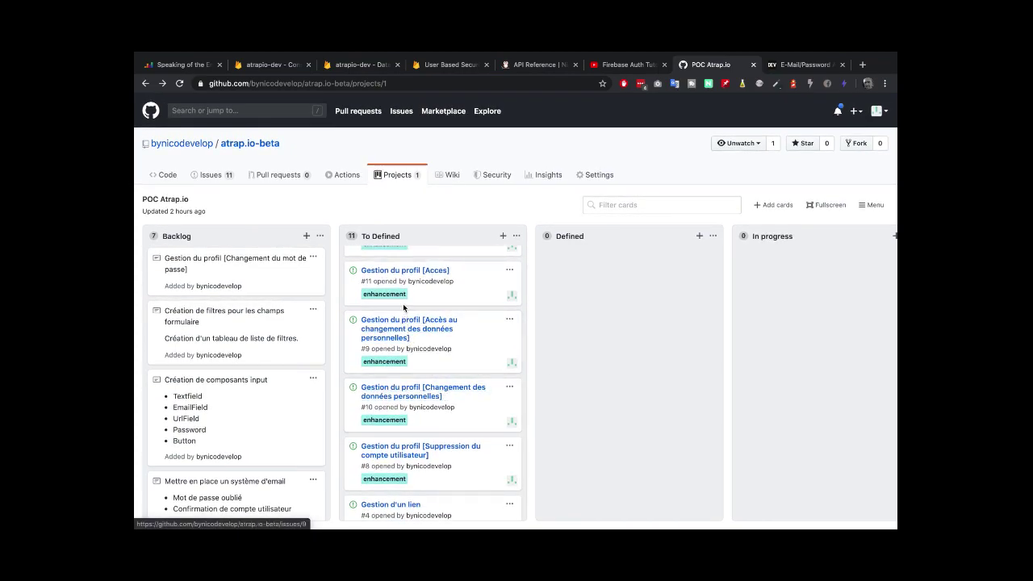
scroll(451, 305, "down", 1)
scroll(450, 305, "up", 1)
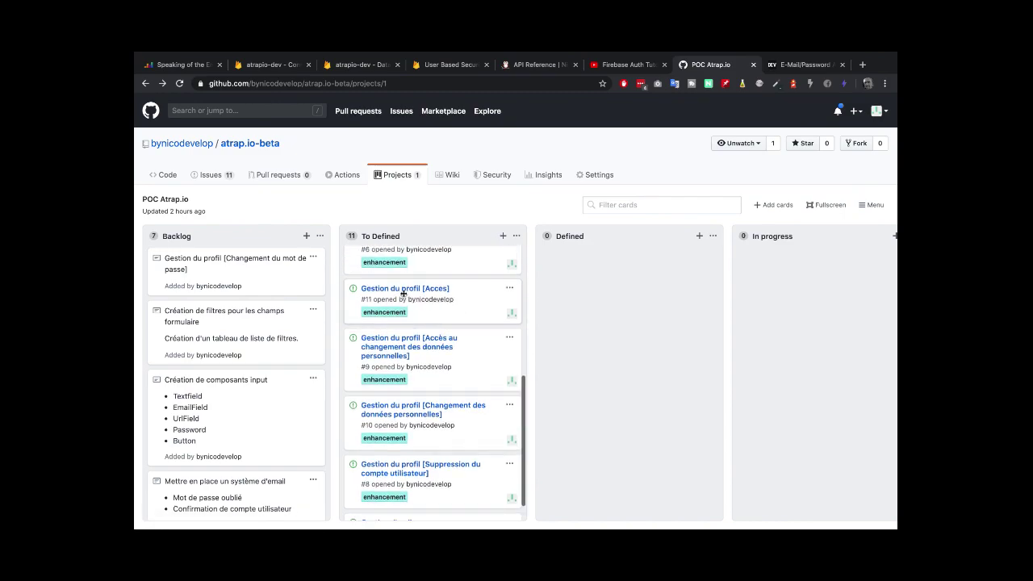
left_click(403, 289)
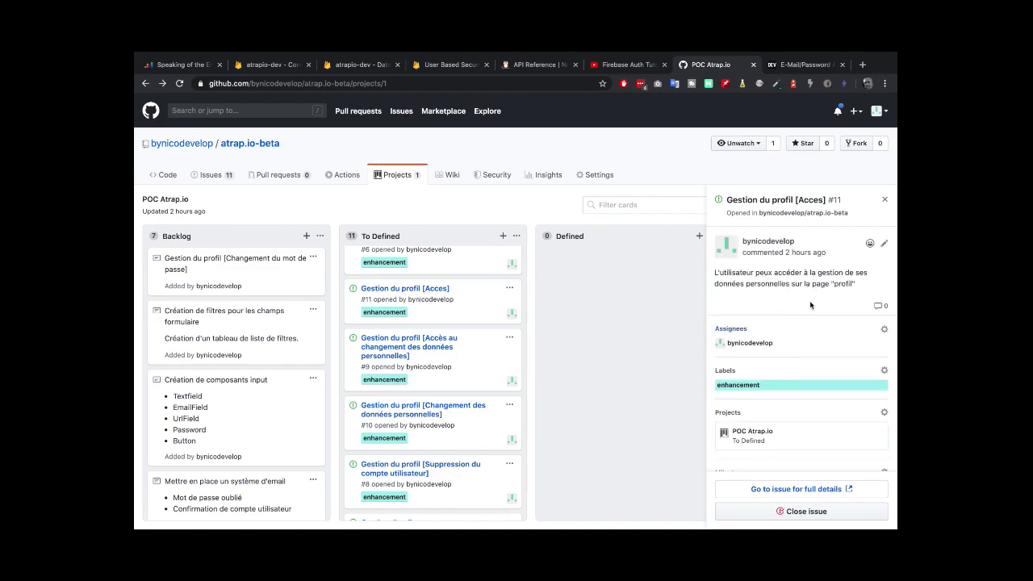
Add the line 'Accès par l'url "/profile"' to issue #11's comment and update it
left_click(880, 247)
scroll(795, 343, "down", 1)
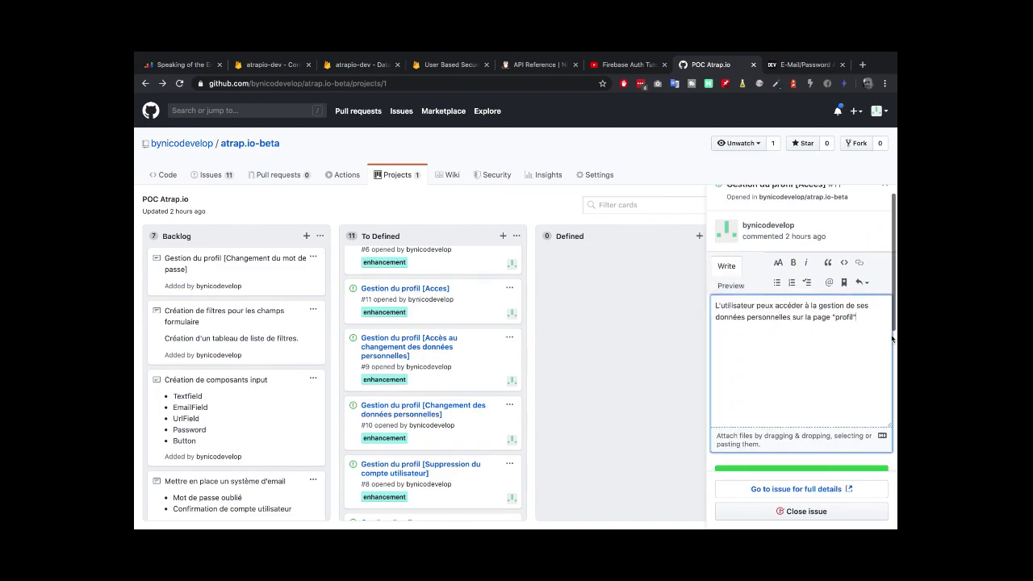
left_click(891, 339)
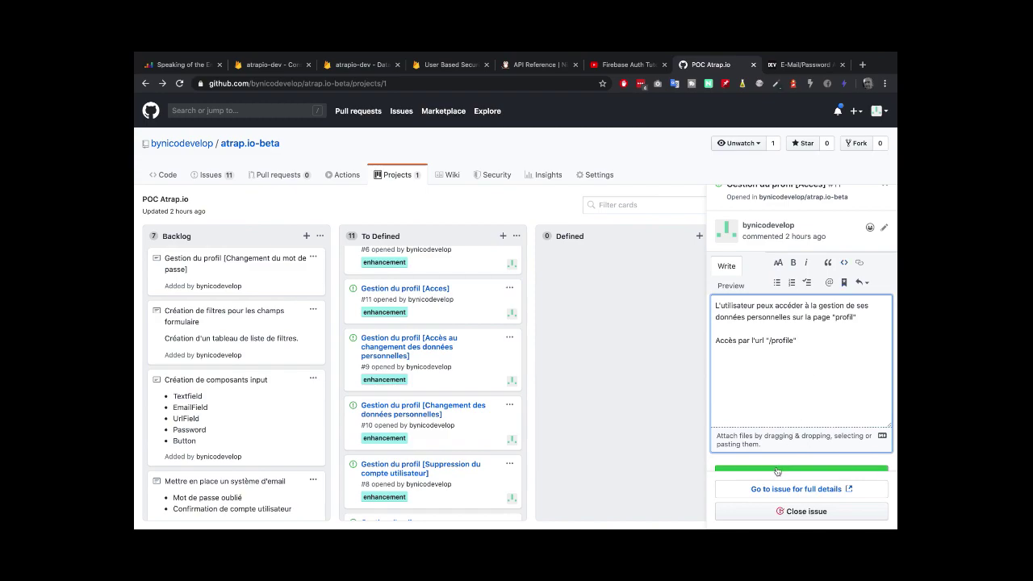
scroll(805, 251, "down", 4)
left_click(811, 195)
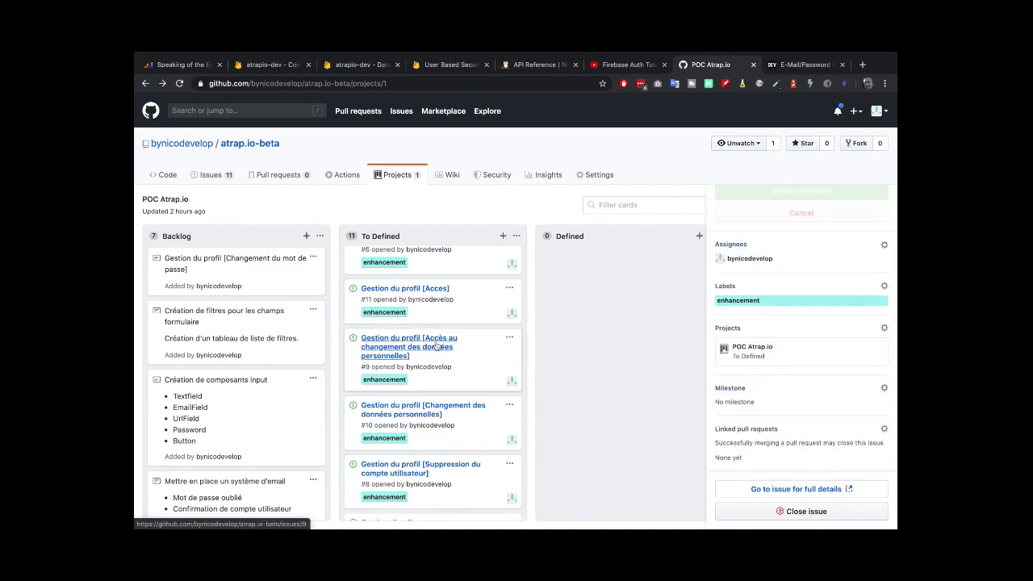
Open issue #9 and read its full description with the nominal and incorrect-password use cases
left_click(380, 350)
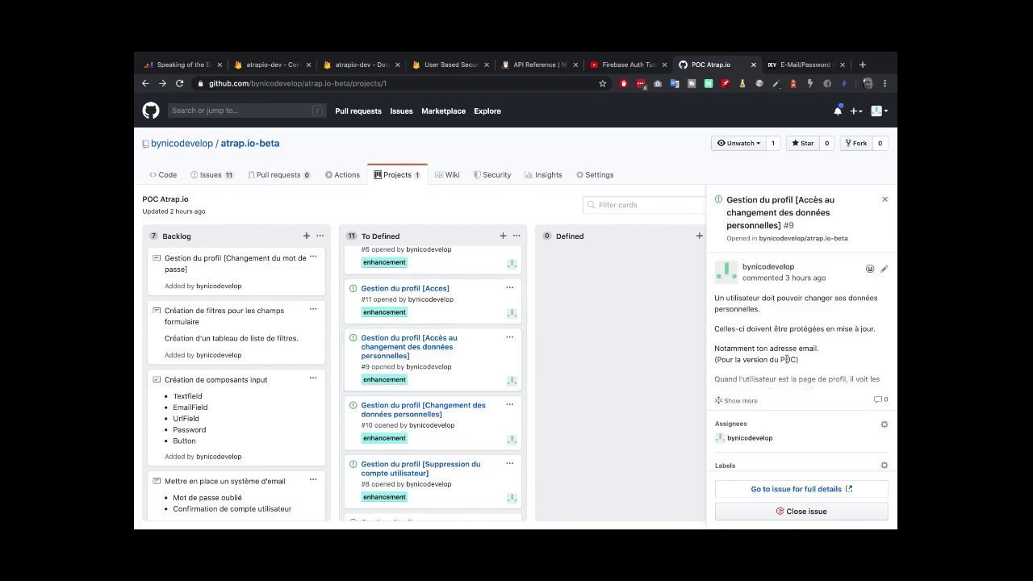
left_click(741, 401)
scroll(795, 405, "down", 2)
scroll(795, 406, "up", 2)
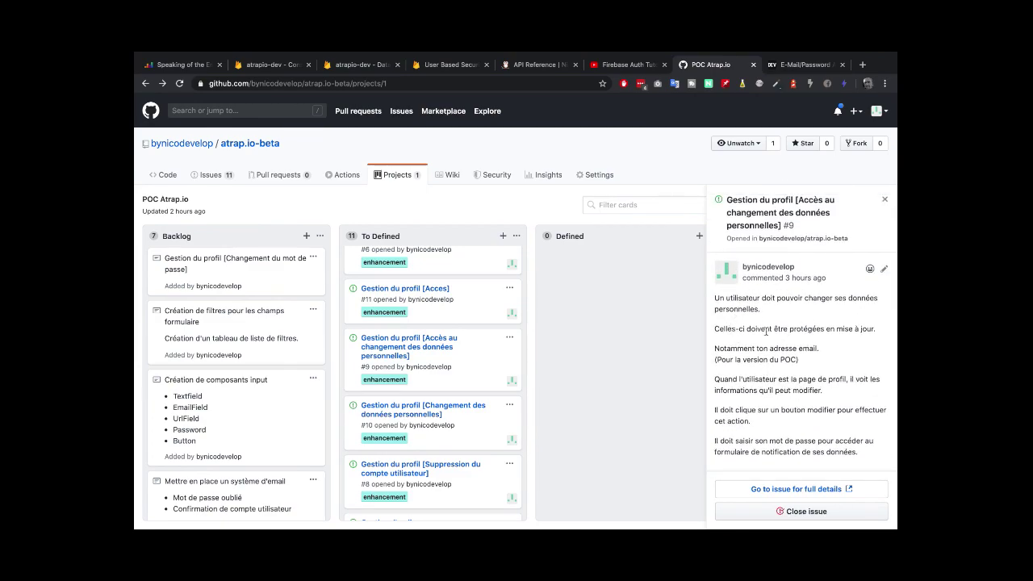
scroll(766, 331, "down", 3)
scroll(766, 333, "up", 3)
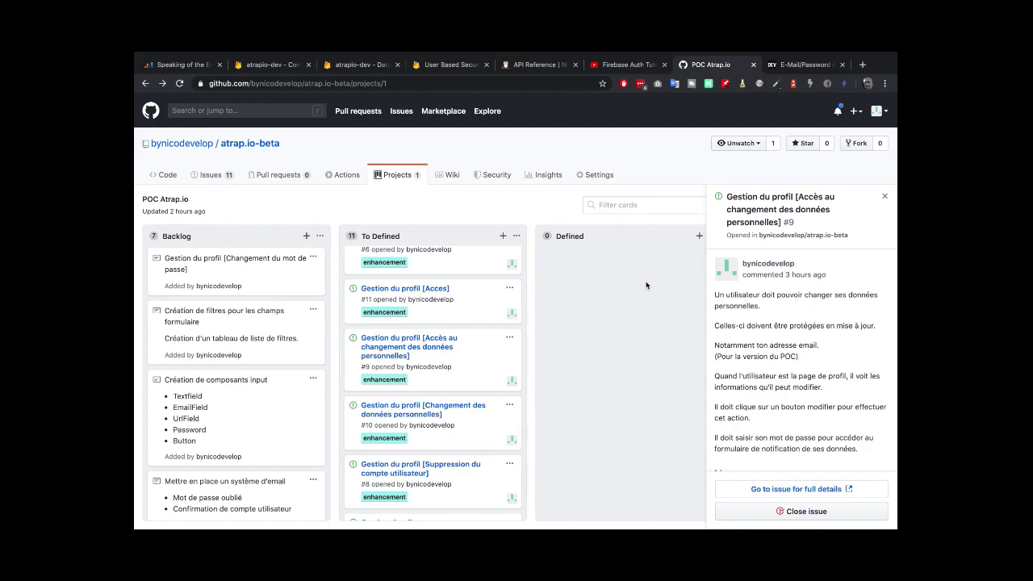
scroll(800, 318, "down", 3)
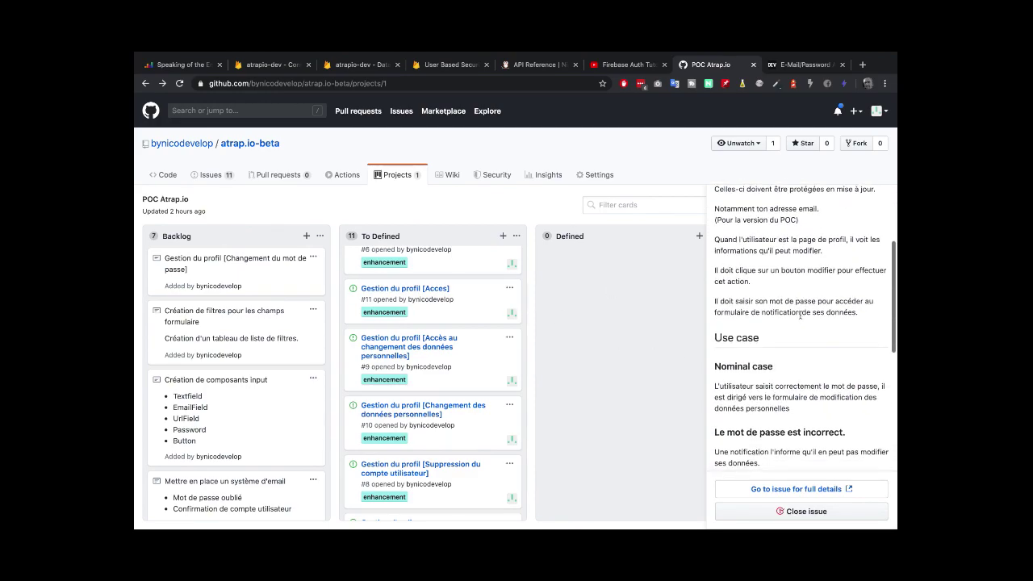
scroll(800, 311, "up", 2)
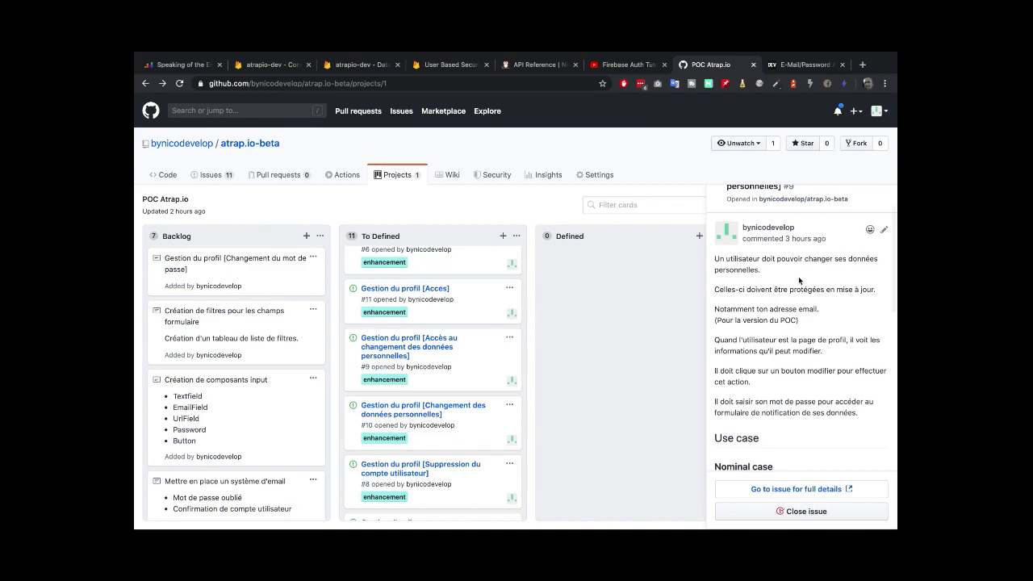
scroll(799, 280, "down", 6)
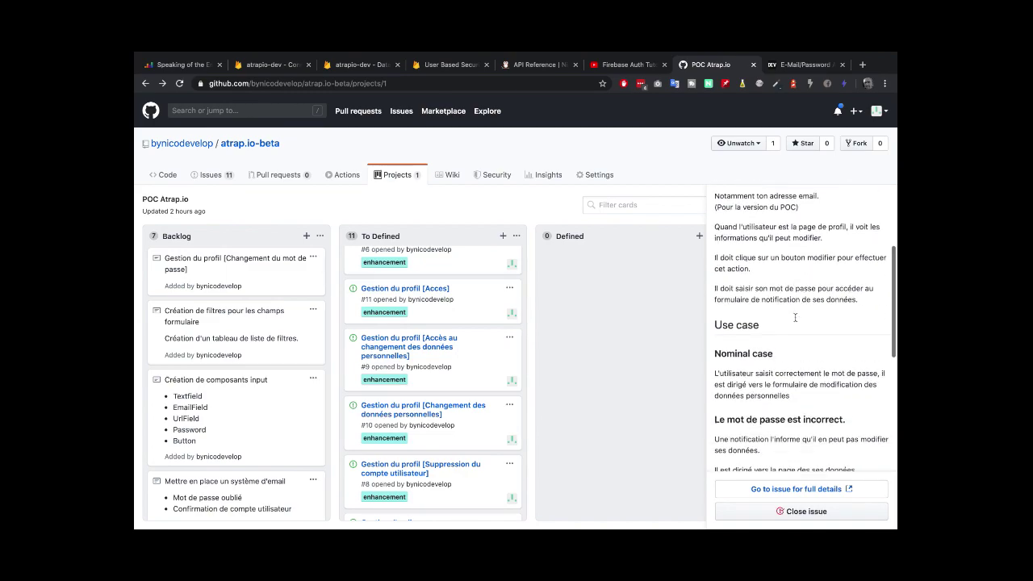
scroll(795, 317, "up", 6)
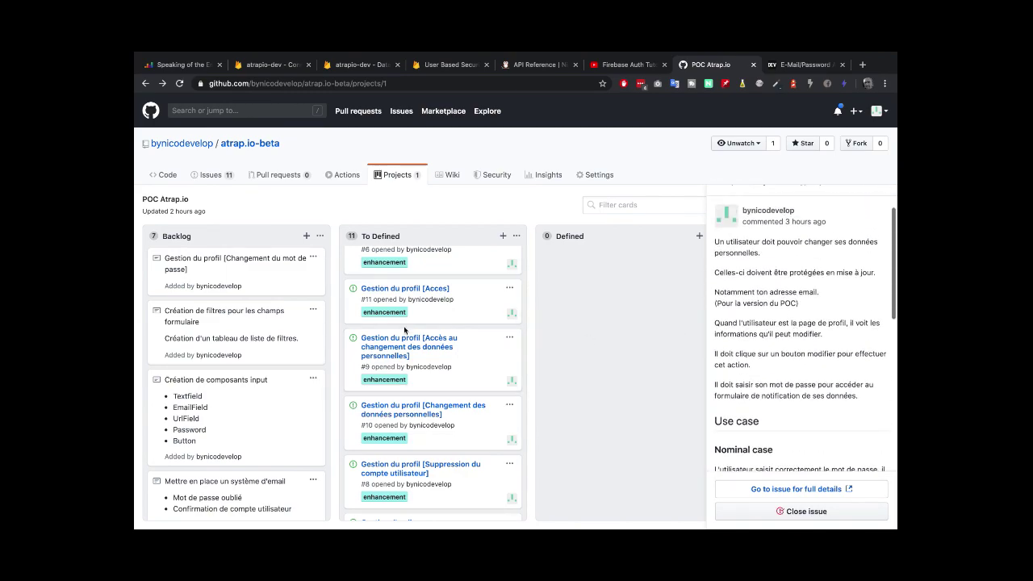
scroll(408, 331, "down", 1)
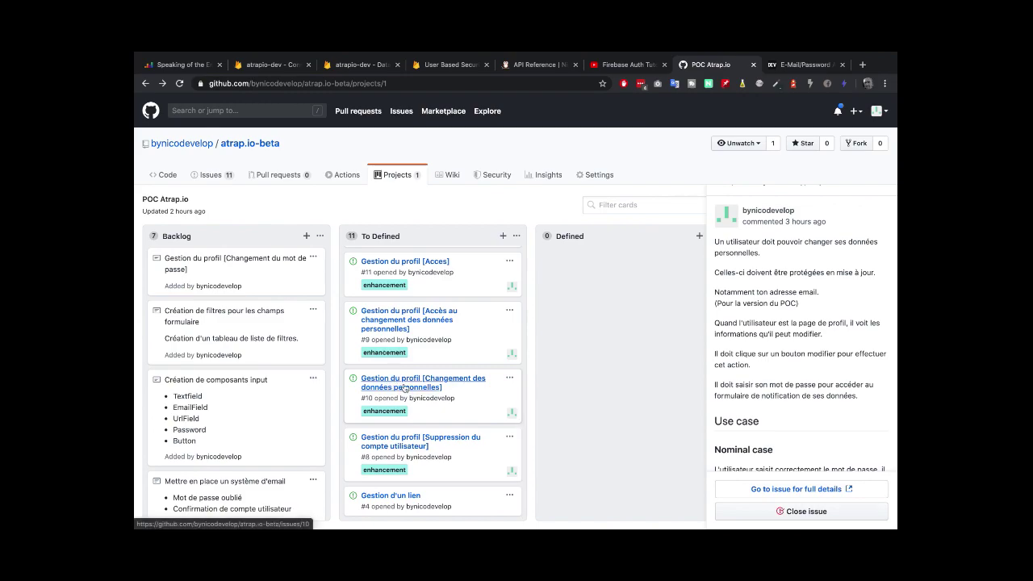
Open account-deletion issue #8 and expand its full description
left_click(398, 450)
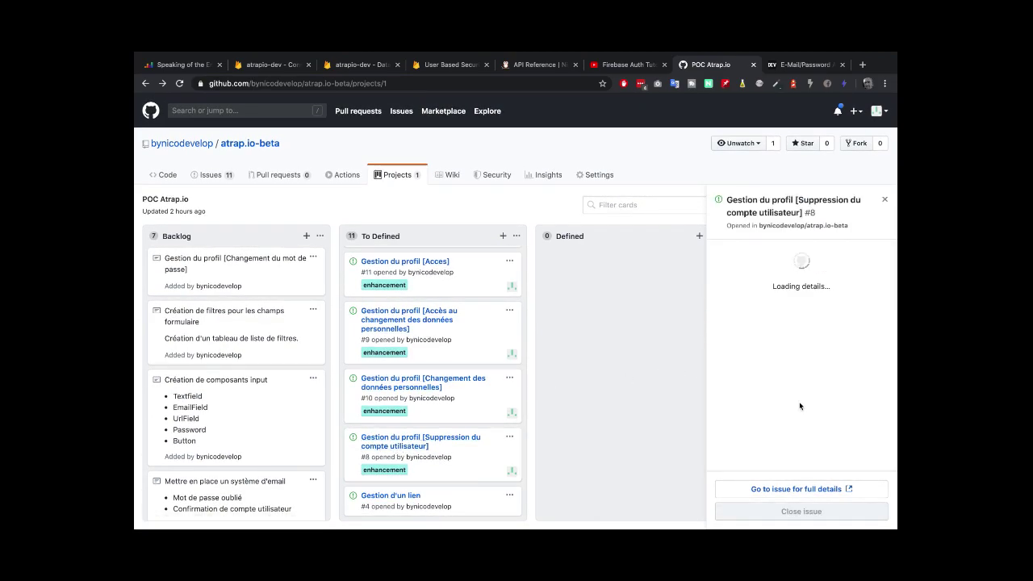
scroll(772, 299, "down", 2)
scroll(766, 307, "down", 1)
left_click(742, 319)
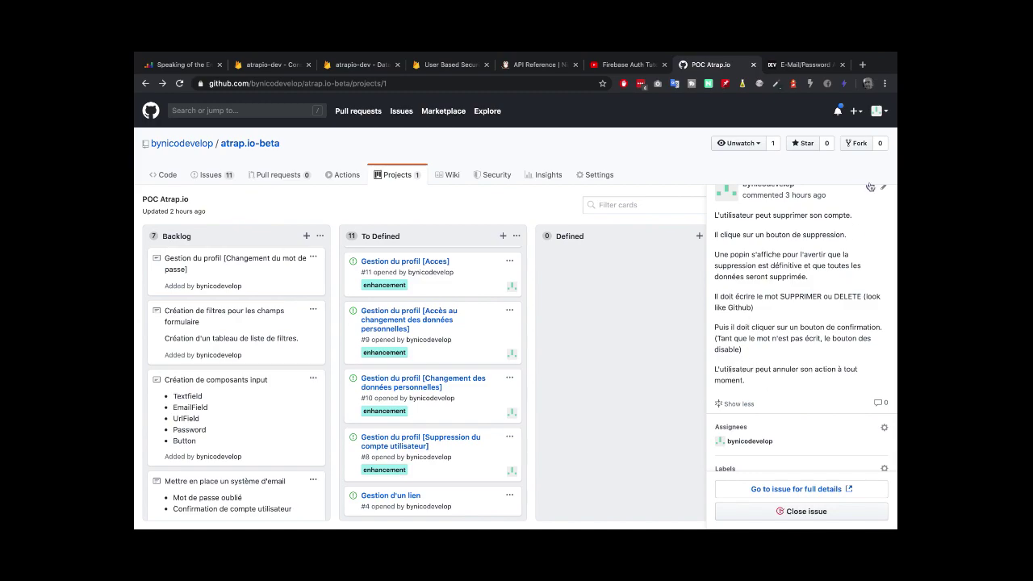
scroll(861, 252, "up", 1)
Append that after deletion the user is logged out and redirected to sign-up, and save
left_click(882, 201)
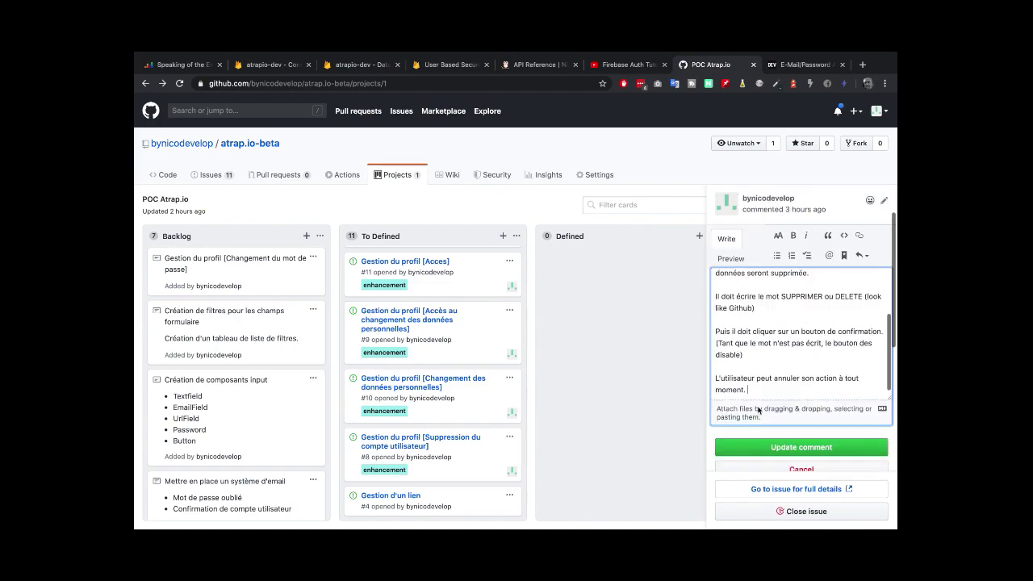
key("Return")
key("Return")
type("Ap")
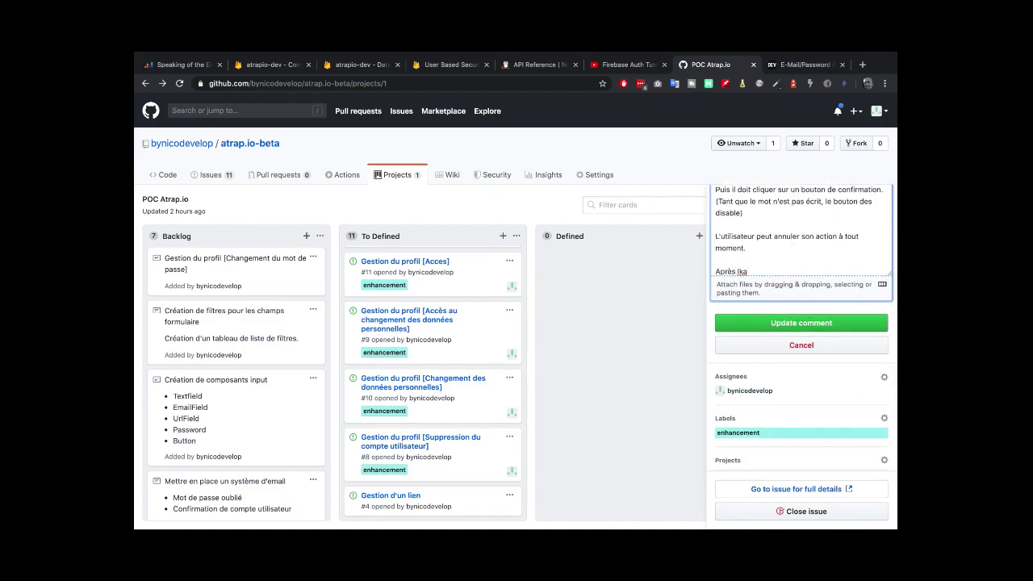
type("rès la suppressoipn")
type("in l")
type("'utilisateur est déconnecté")
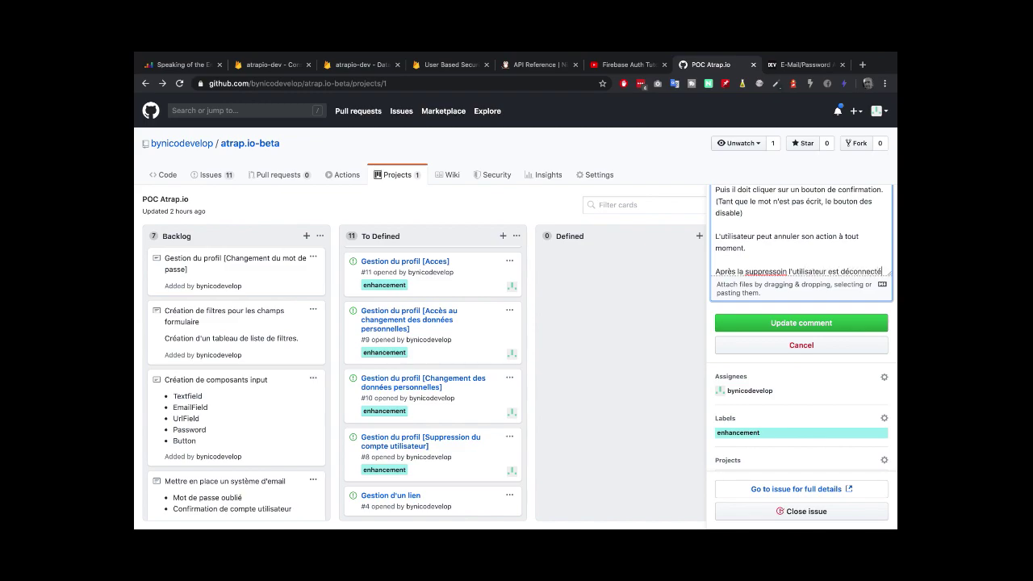
type(" et rediri")
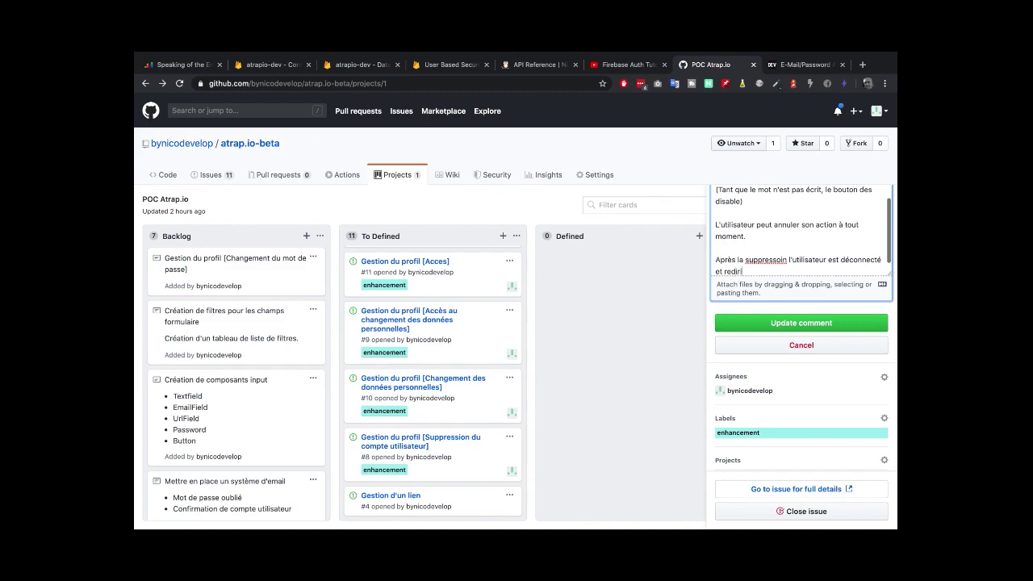
type("gé vers la page d'inscription")
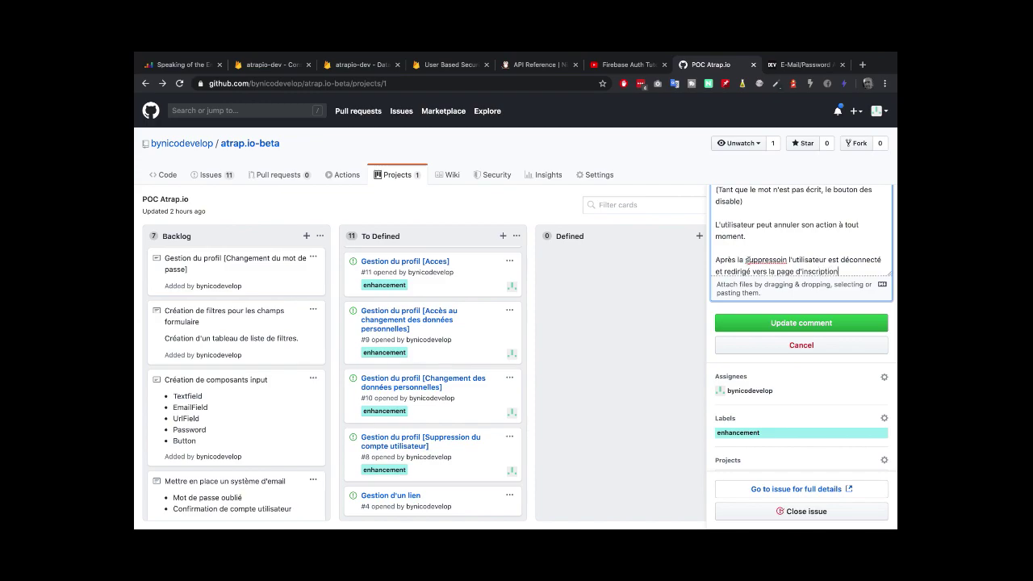
key("BackSpace")
key("BackSpace")
key("BackSpace")
type("oin")
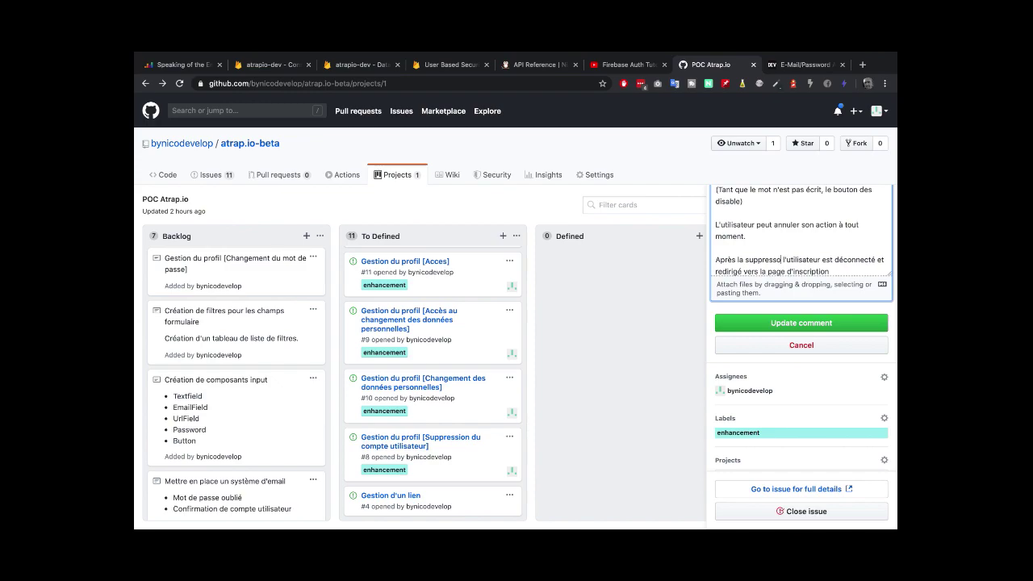
key("BackSpace")
key("BackSpace")
key("BackSpace")
type("ion")
left_click(802, 322)
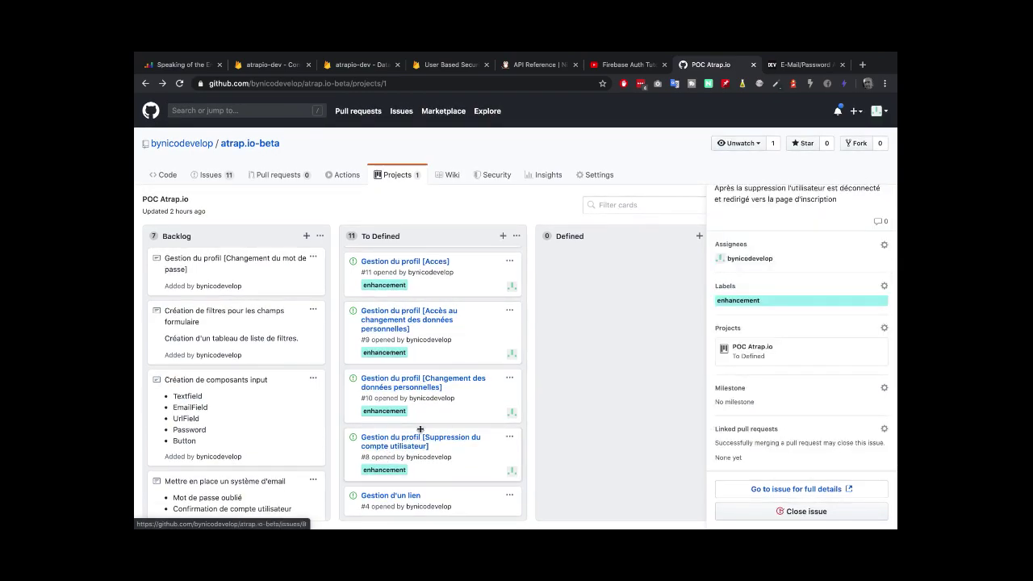
Open issue #10 'Gestion du profil [Changement des données personnelles]' in the side panel
scroll(421, 434, "up", 1)
scroll(421, 436, "up", 5)
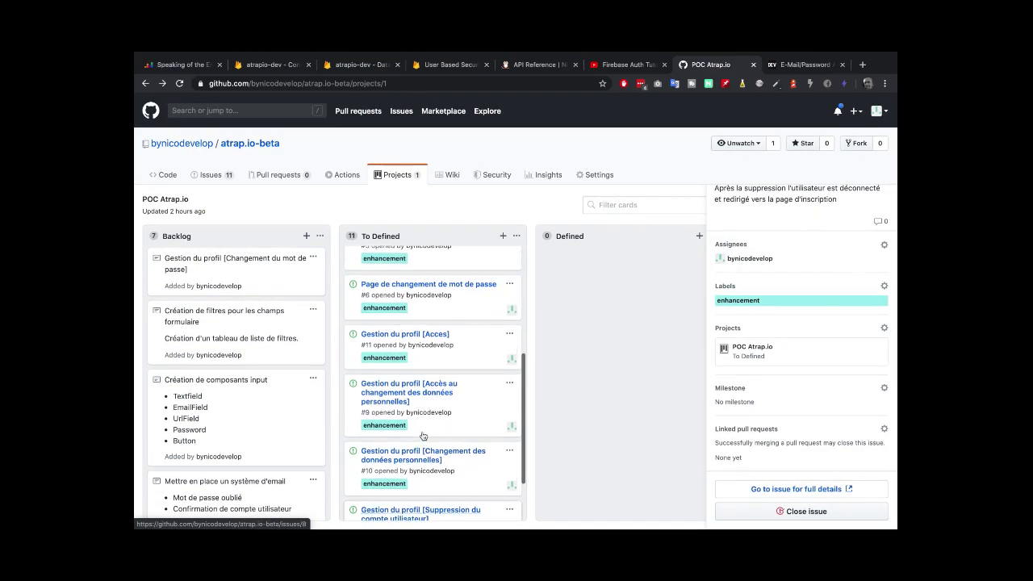
scroll(422, 432, "up", 3)
scroll(422, 430, "down", 8)
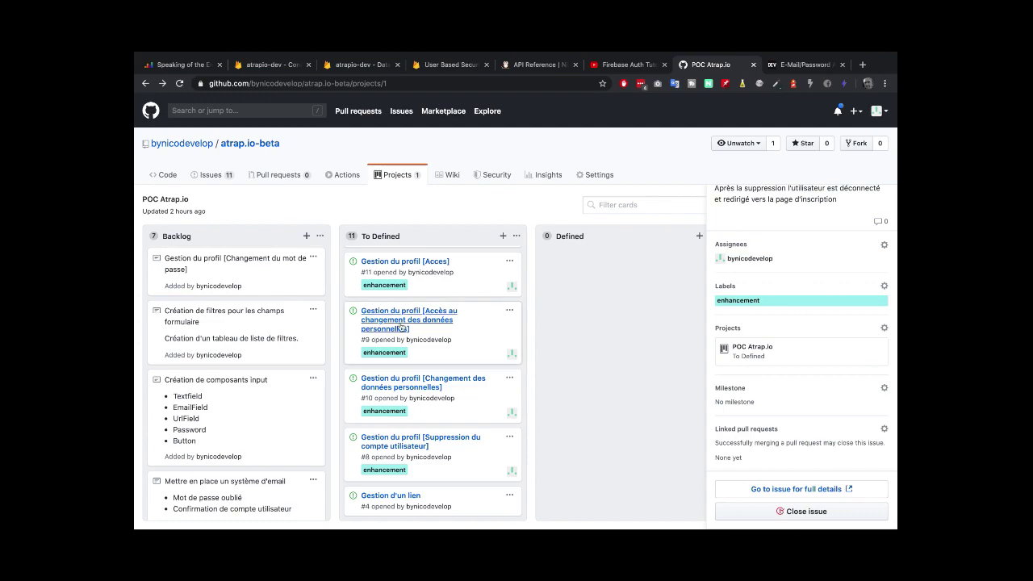
left_click(203, 272)
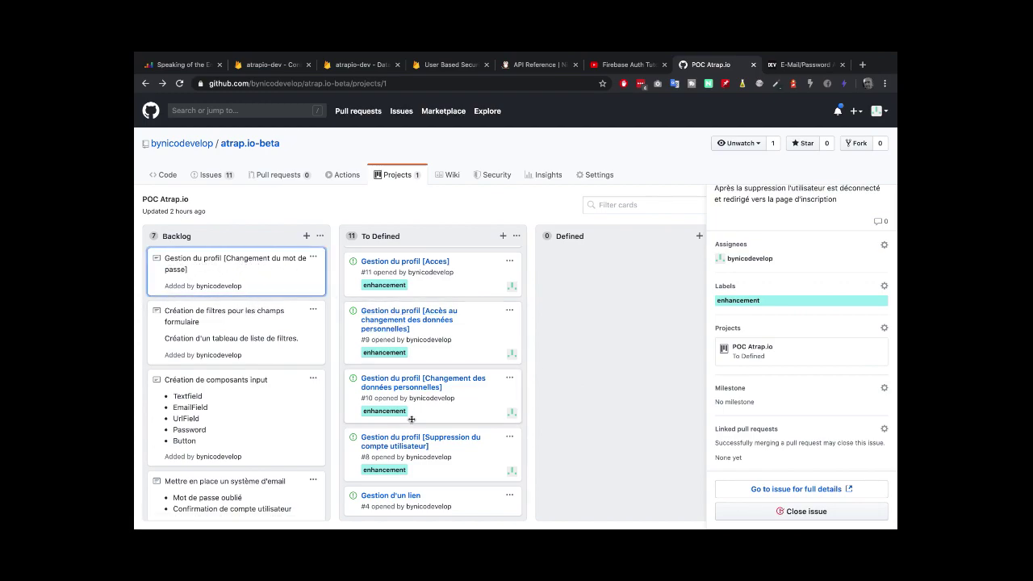
left_click(447, 384)
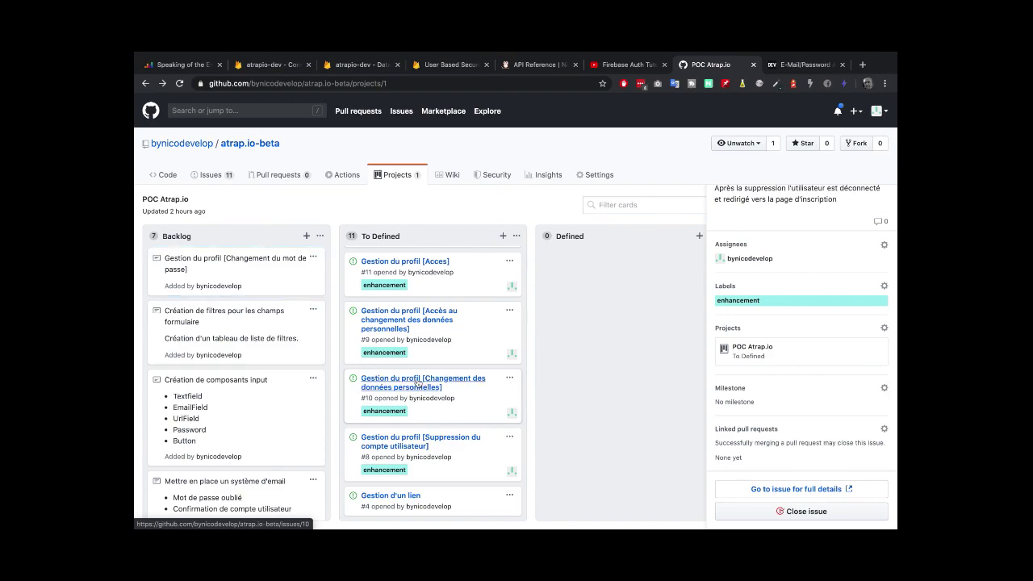
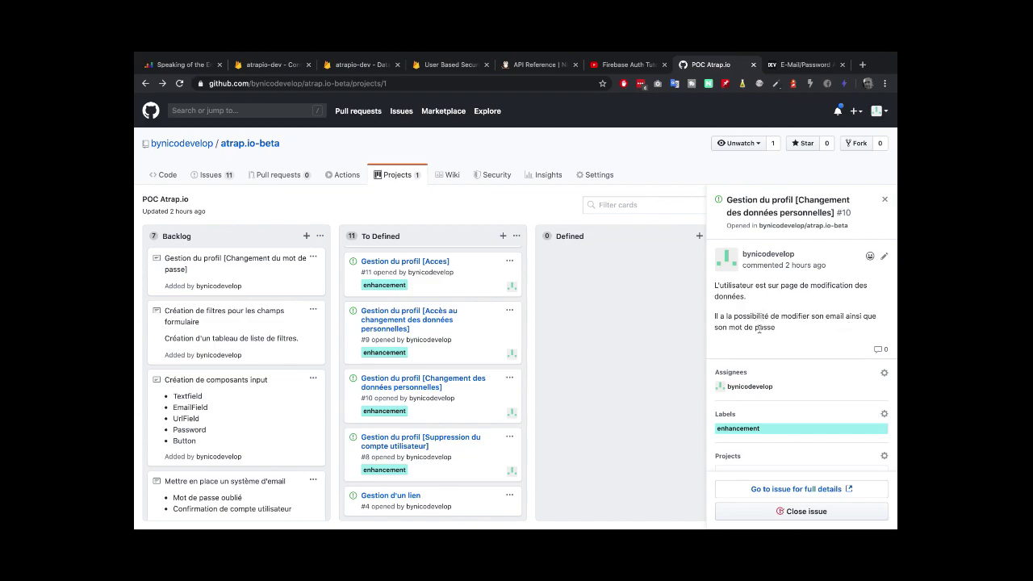
Delete the 'Gestion du profil [Changement du mot de passe]' note from the Backlog column
left_click(249, 278)
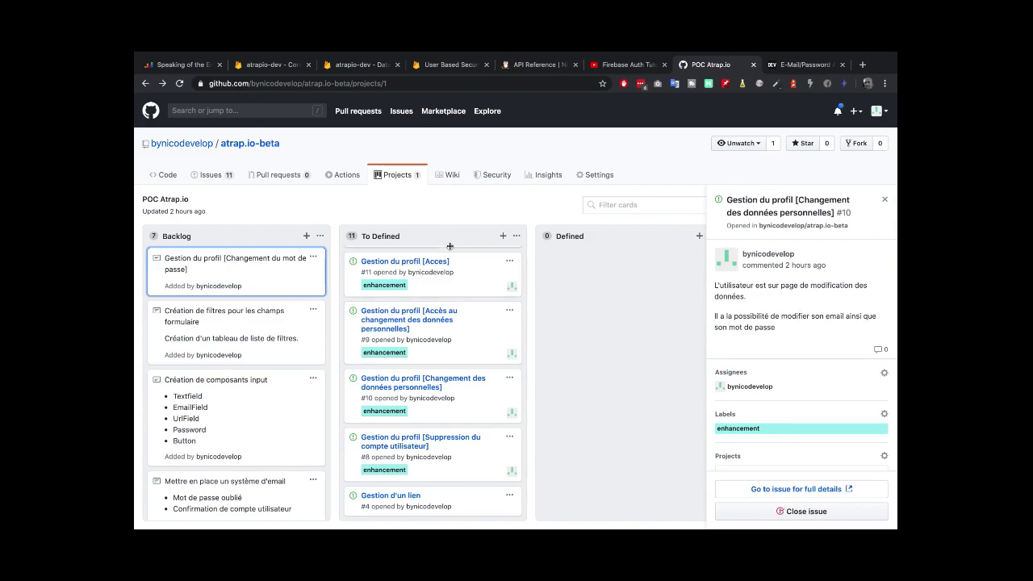
left_click(312, 257)
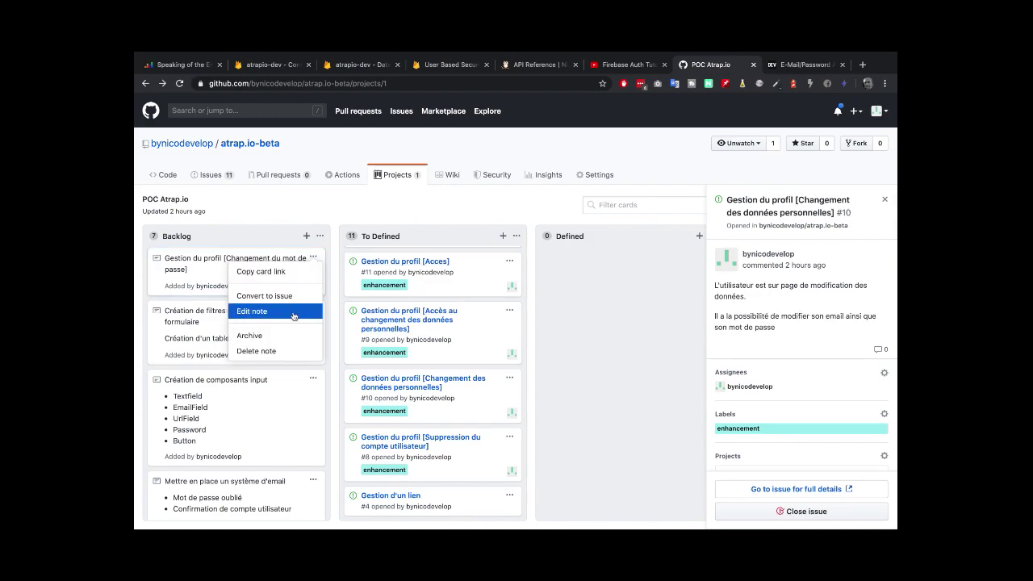
left_click(278, 352)
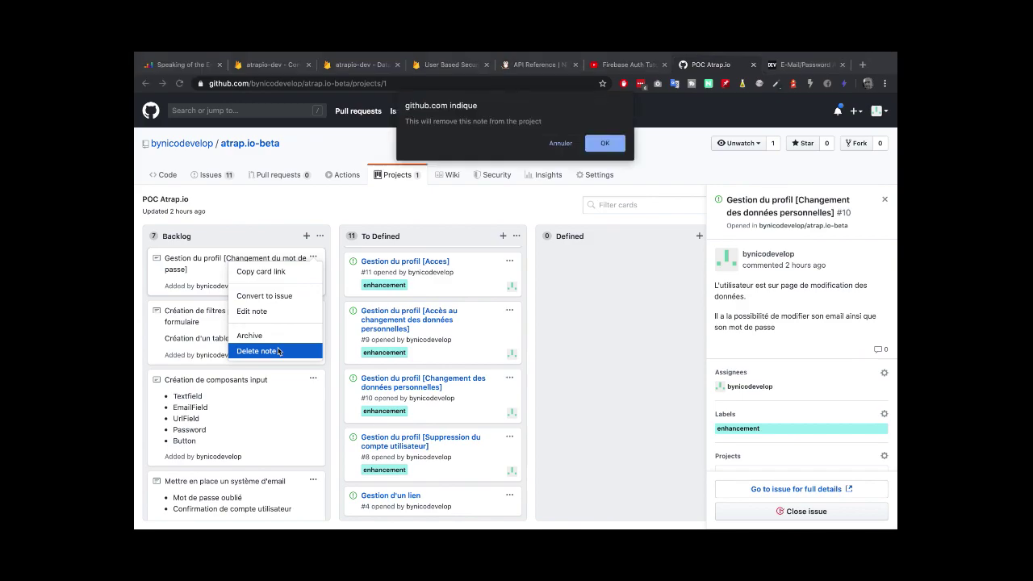
left_click(605, 143)
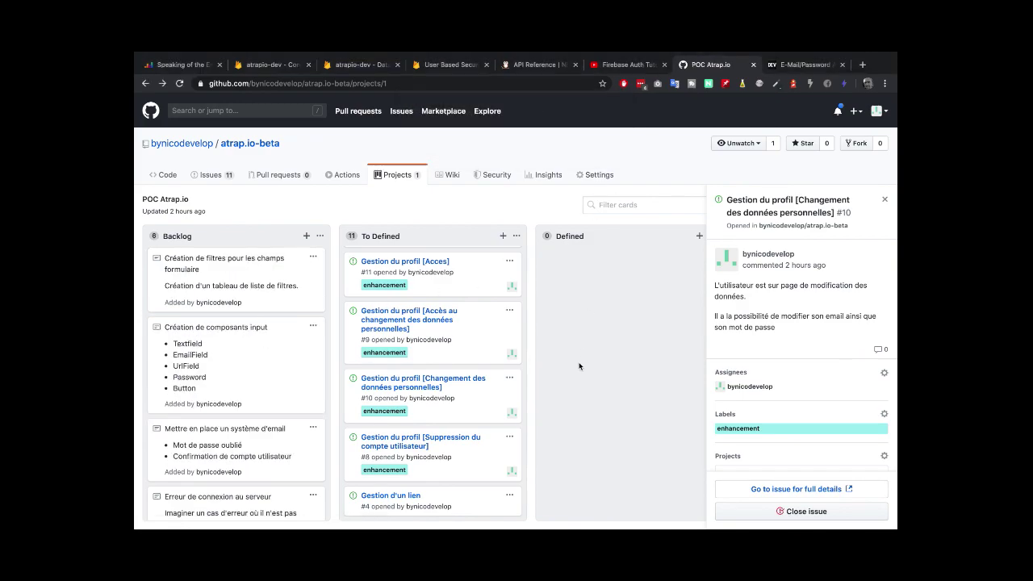
Scroll the board and close the issue #10 details panel
scroll(236, 310, "down", 3)
scroll(236, 309, "up", 3)
scroll(609, 379, "down", 1)
scroll(609, 379, "up", 1)
left_click(885, 200)
Extend issue #4's comment with paragraphs on the link management page, link statistics and editing links
scroll(232, 268, "down", 1)
left_click(435, 500)
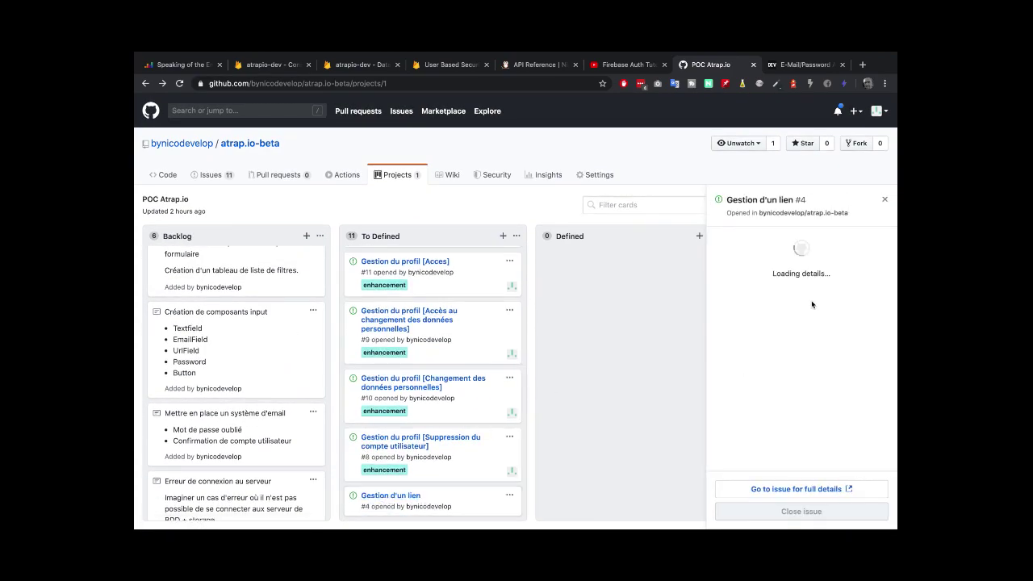
left_click(885, 203)
scroll(798, 339, "up", 1)
type("L'utilisation accède à la page de gestion des liens.")
key("Return")
key("Return")
type("On affiche la liste des liens avec quelques statistiques.")
key("Return")
key("Return")
type("L'utilisateur doit avoir la possibilité de modifier un lien")
Draft a Backlog note 'Ajout d'un bouton FAB' for quick access to creating a link and a popin
left_click(306, 235)
type("Ajout d'un bouton fab")
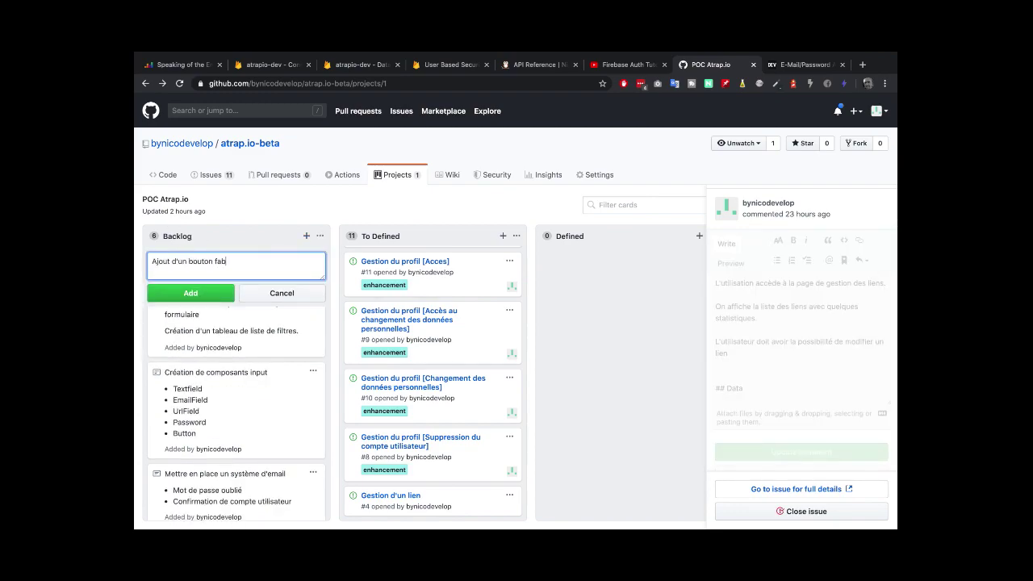
key("BackSpace")
key("BackSpace")
key("BackSpace")
type("FAB")
key("Return")
key("Return")
type("Afficher un bouton d'accès rapide aux ")
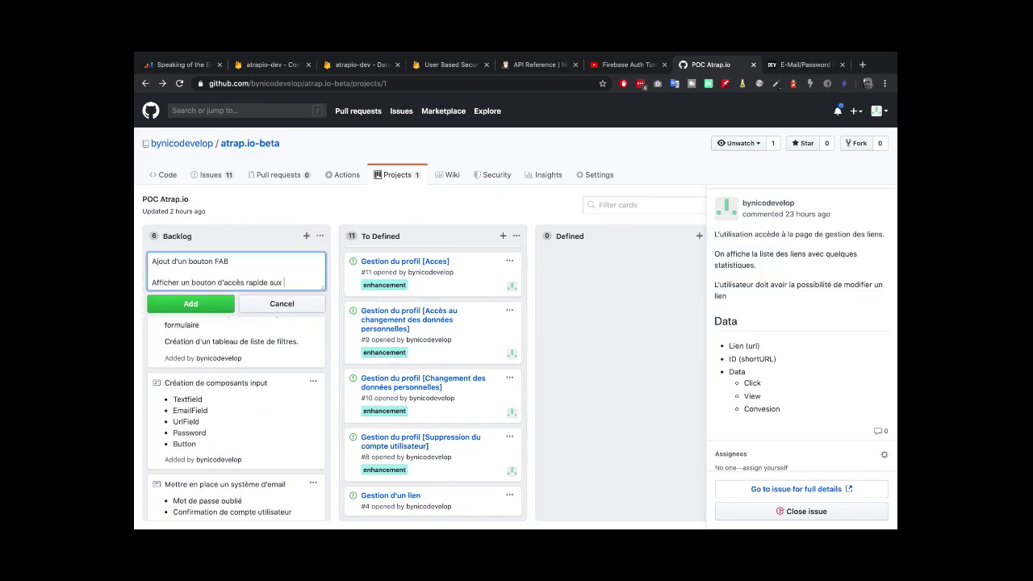
type(" :")
key("Return")
key("Return")
type("* La création d'un lien")
key("Return")
type("* La création d'une ")
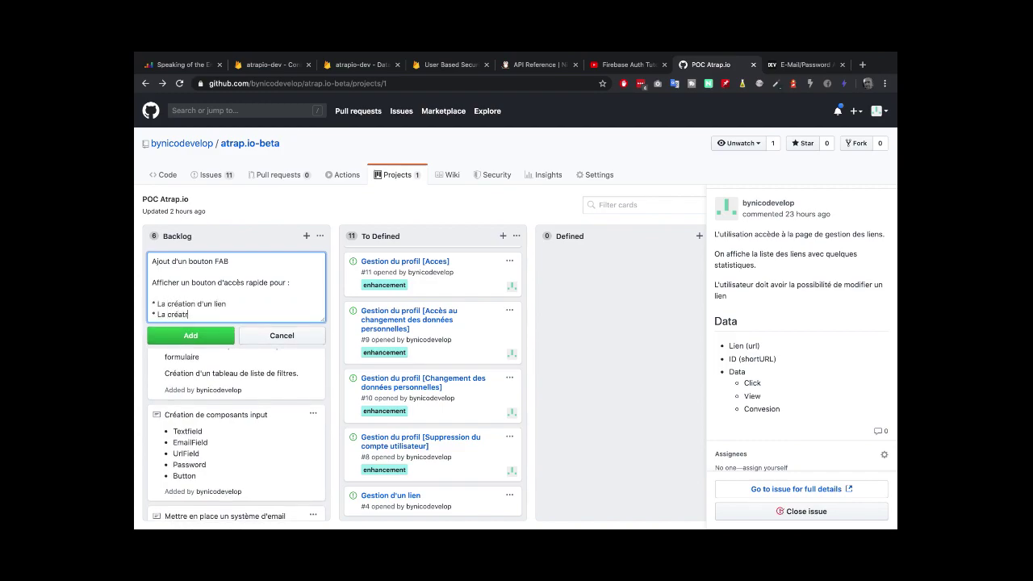
type("popin")
key("Return")
key("Return")
List the note's target views (Dashboard, gestion des liens, Gestion des popins) and add it to Backlog
type("Ce bouton doit être accessi")
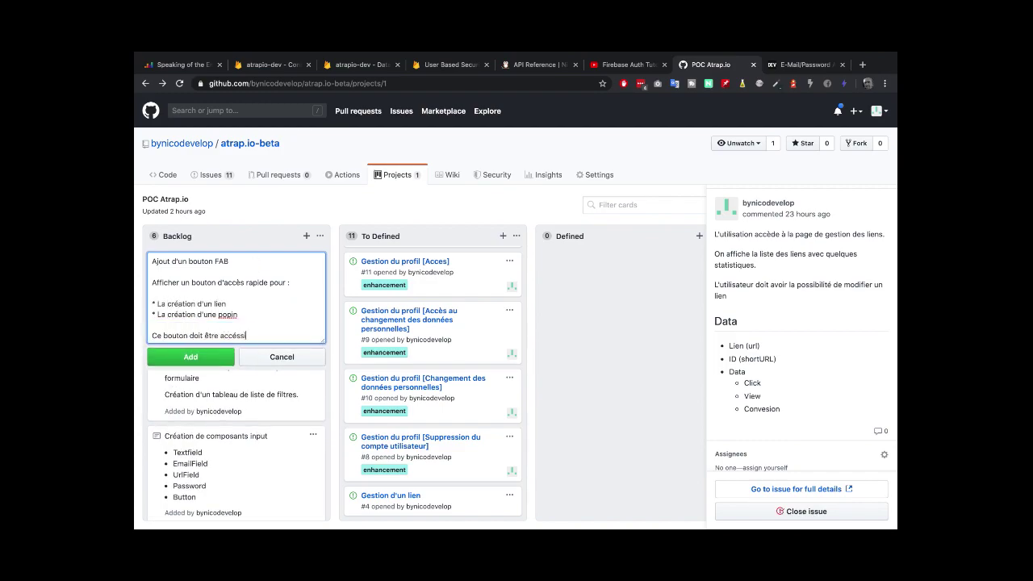
type("ble sur les vue de :")
key("Return")
key("Return")
type("* Dashboard")
key("Return")
type("* gestion des li")
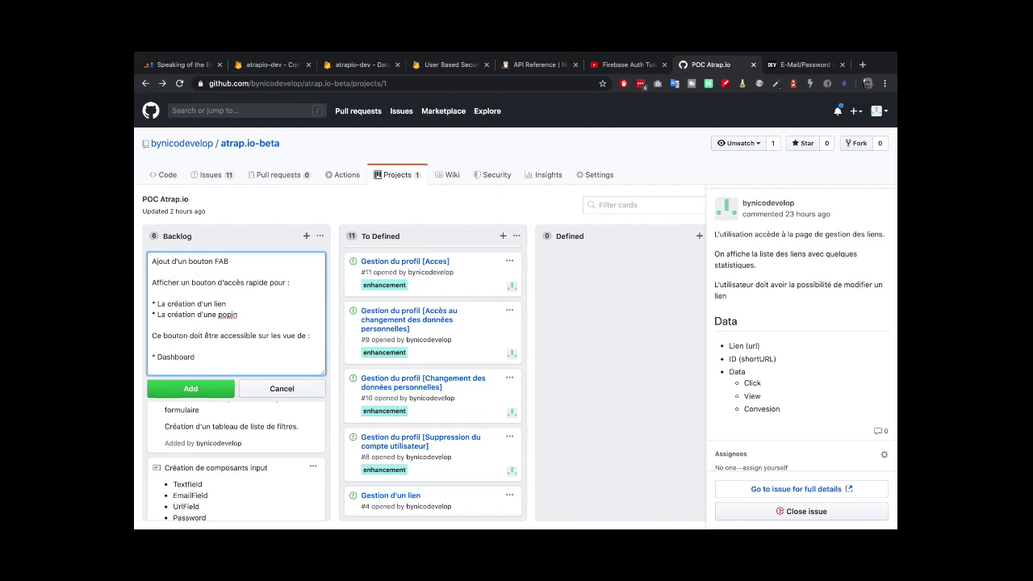
type("ens")
key("Return")
type("* Gestion des popins")
key("super+Return")
left_click(313, 318)
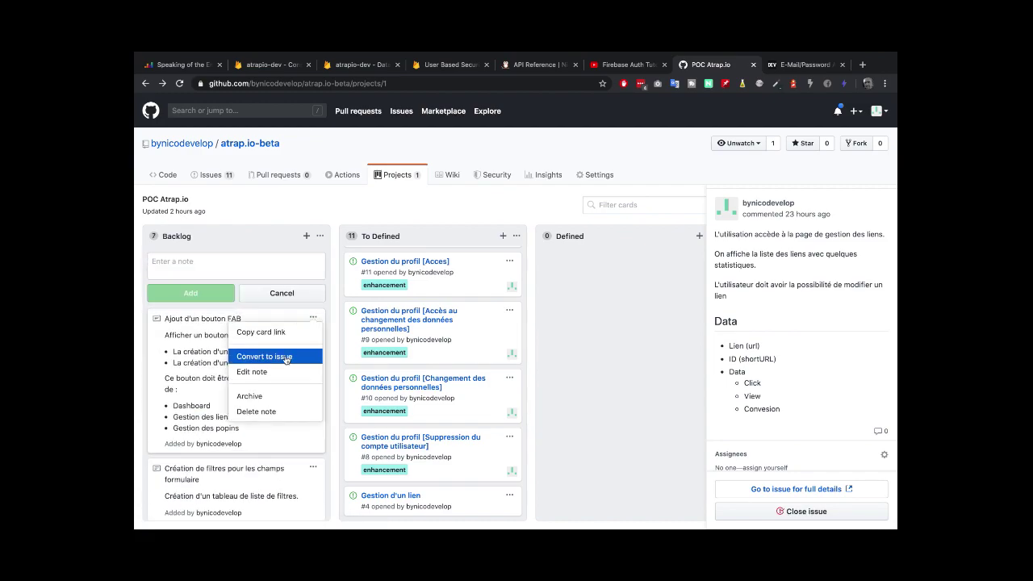
Convert the FAB note to issue #12 and add redirect sub-items to "/links" and the popins
left_click(286, 360)
left_click(884, 241)
left_click(790, 341)
key("Return")
type("* Redirection vers \"/links")
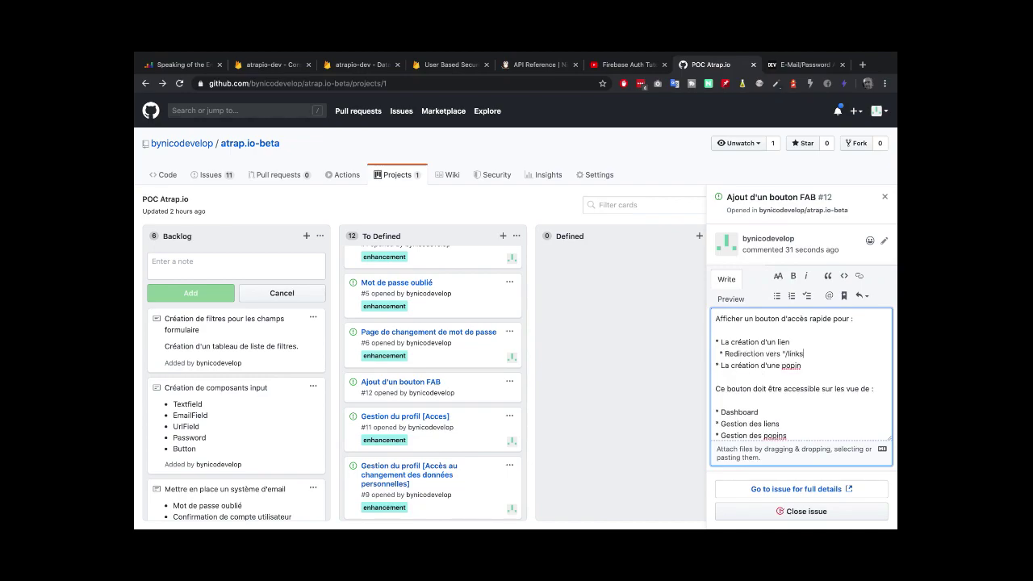
type("\"")
key("Down")
key("Return")
type("* redirection vers")
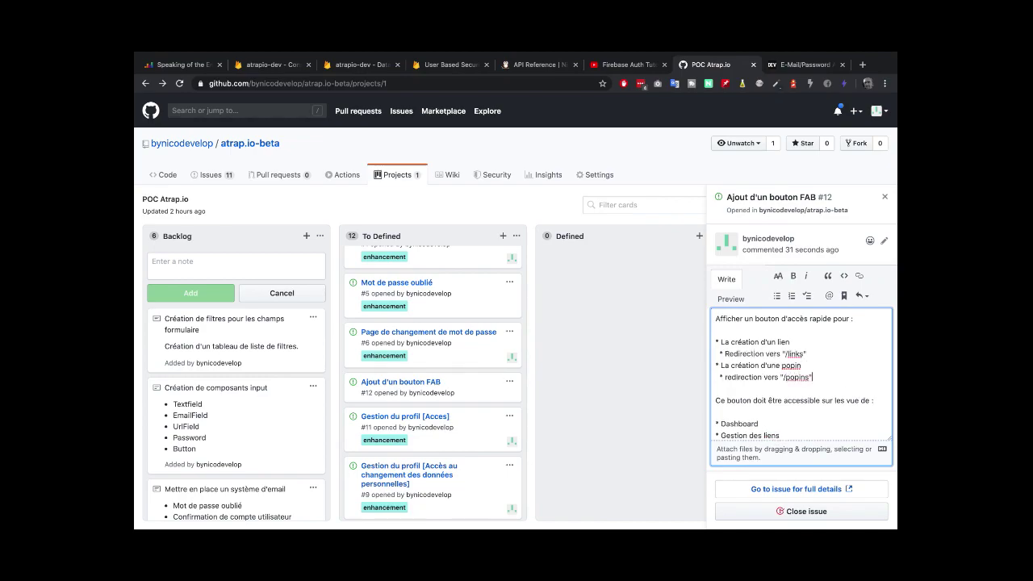
scroll(790, 244, "down", 5)
left_click(790, 245)
Label issue #12 enhancement and move its card above Gestion d'un lien
left_click(775, 285)
scroll(778, 355, "down", 3)
left_click(661, 309)
scroll(742, 323, "up", 5)
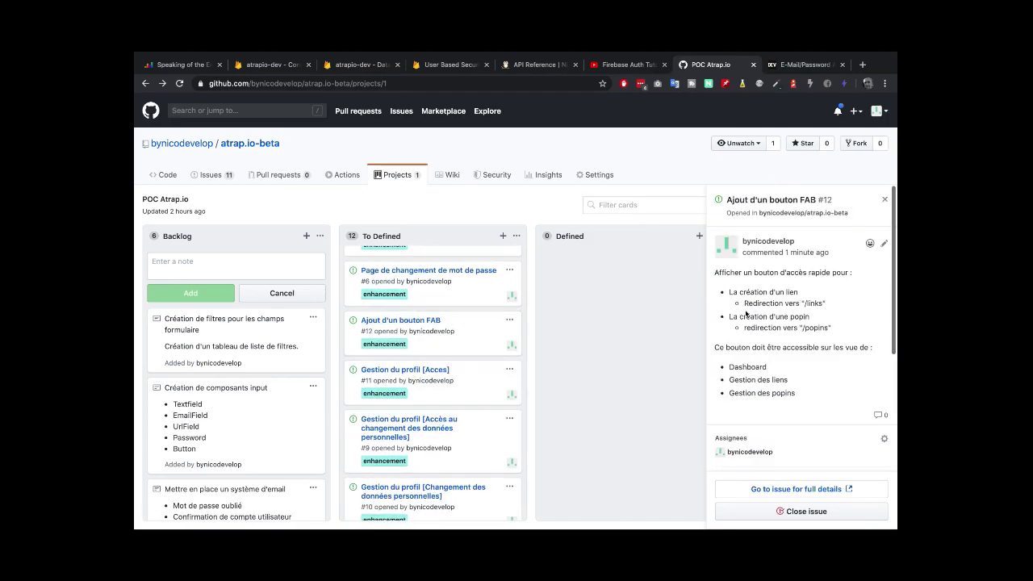
left_click(883, 242)
scroll(417, 428, "down", 3)
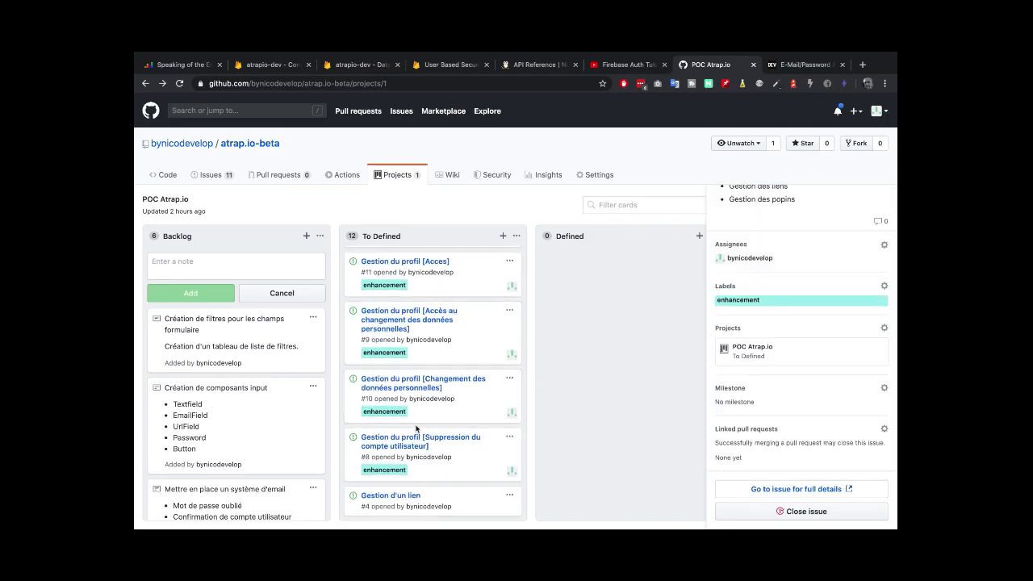
scroll(416, 429, "up", 3)
mouse_move(407, 456)
left_mouse_down()
mouse_move(407, 476)
mouse_move(407, 448)
left_mouse_up()
Add to issue #4's comment that the id is letters and digits matching the model's id
left_click(740, 350)
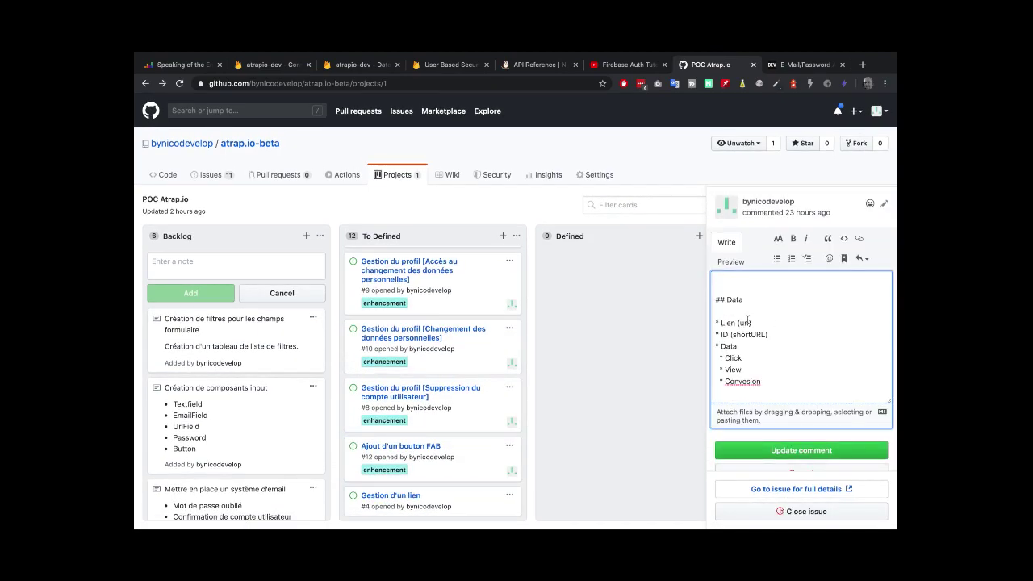
key("Return")
key("Return")
type("L'id sera une suite de lettre et de chiffres et coorespondra")
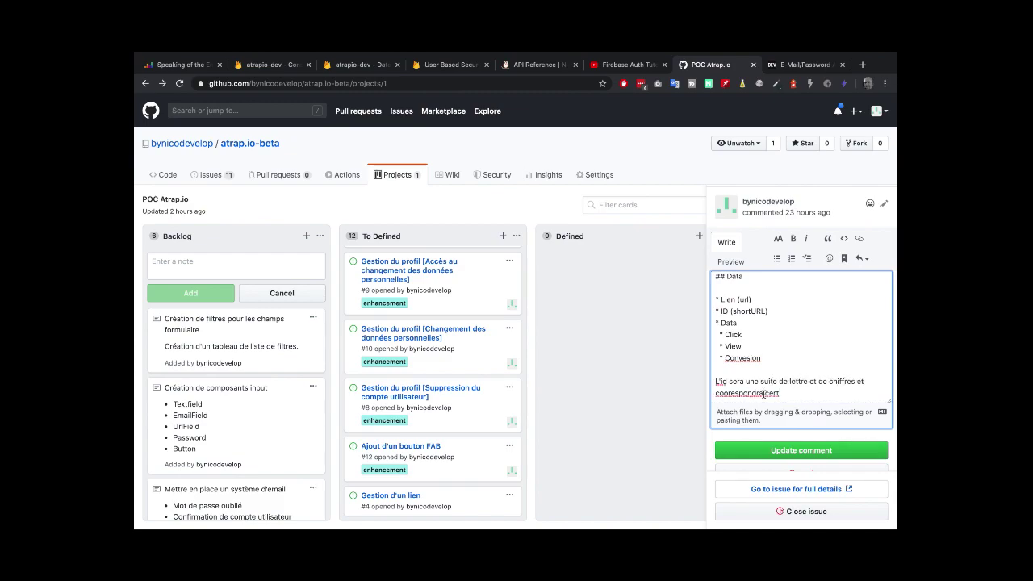
type(" cert du modèle.")
key("ctrl+Return")
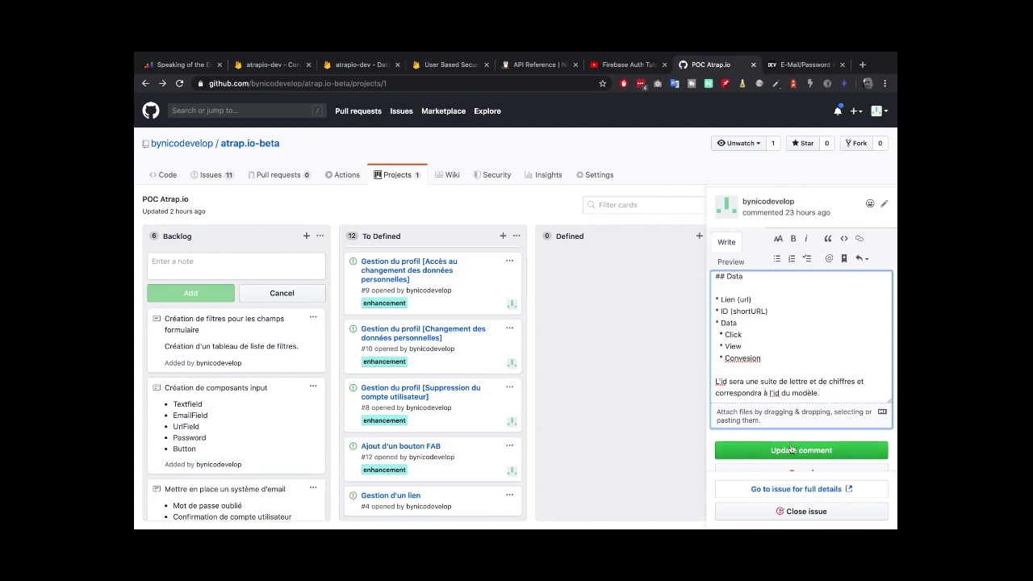
Create a Backlog note titled 'Modification d'un lien'
left_click(235, 266)
type("Modification d'un lien")
left_click(190, 292)
Start converting the note to an issue, describing URL-only changes and the no-data and delete-link use cases
left_click(313, 317)
left_click(282, 356)
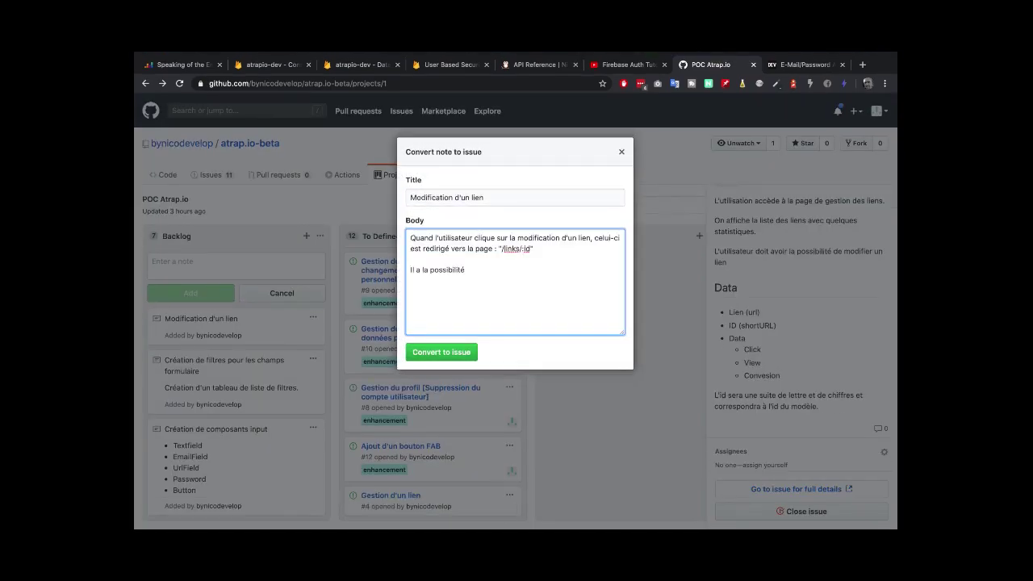
type("de changer l'url du lien, mais pas l'ID pour éviter les ruptu")
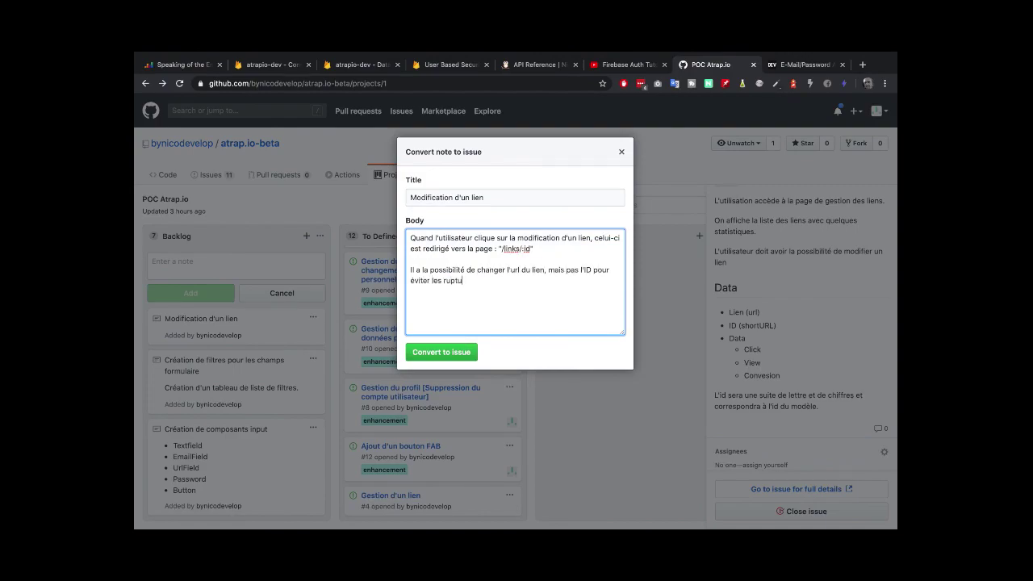
type("re de lien sur les réseaux sociaux.")
key("Return")
key("Return")
type("## Use case  ###")
type(" Si l'utilisateur ne saisi aucune donnée (pas de modification)")
key("Return")
key("Return")
type("Le bouton reste disable")
key("Return")
key("Return")
type("### Si l'utilisateur décide de supprimer le lien")
key("Return")
key("Return")
type("Le bouton reste disable")
key("Return")
Write the nominal edit case with a notification message, then create the issue
key("Up")
key("Up")
key("Up")
key("Up")
key("Up")
key("Up")
key("Up")
key("Up")
key("Up")
key("Up")
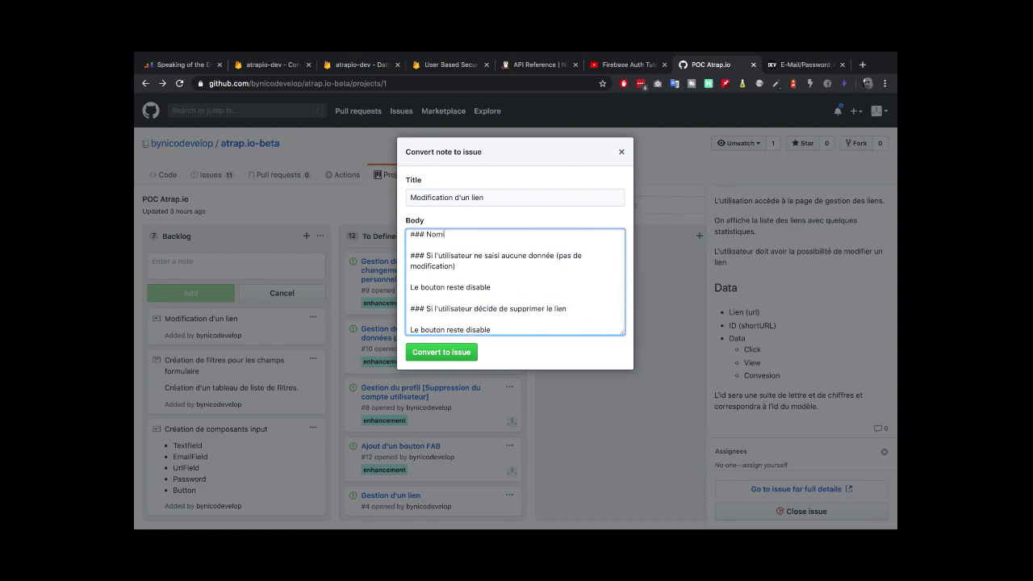
type("L'utilisateur peut modifi")
type("quer sur le bouton de modification et le lien est mis à")
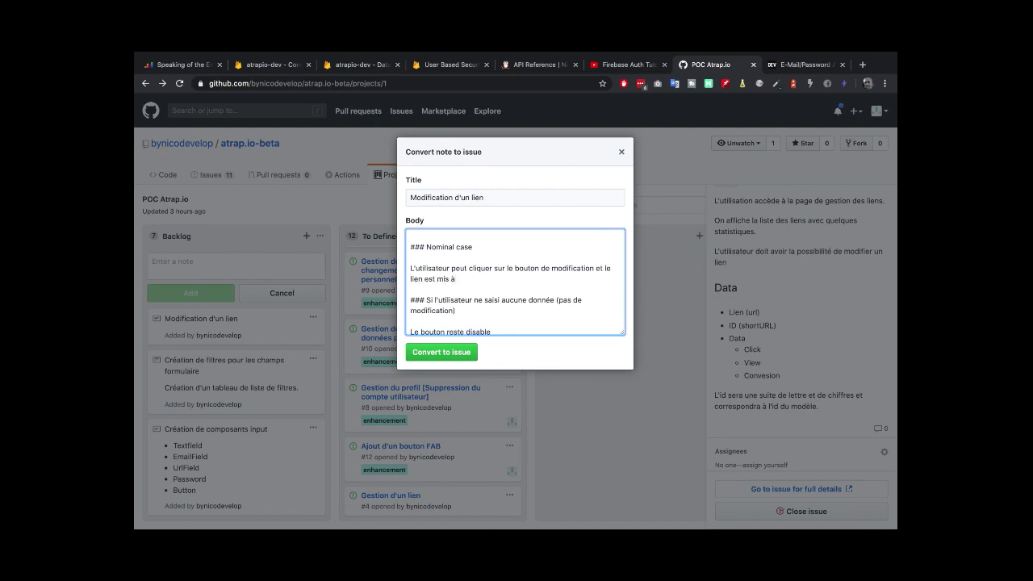
type(" jour.")
key("Return")
key("Return")
type("Une notification est affiché")
scroll(460, 319, "up", 1)
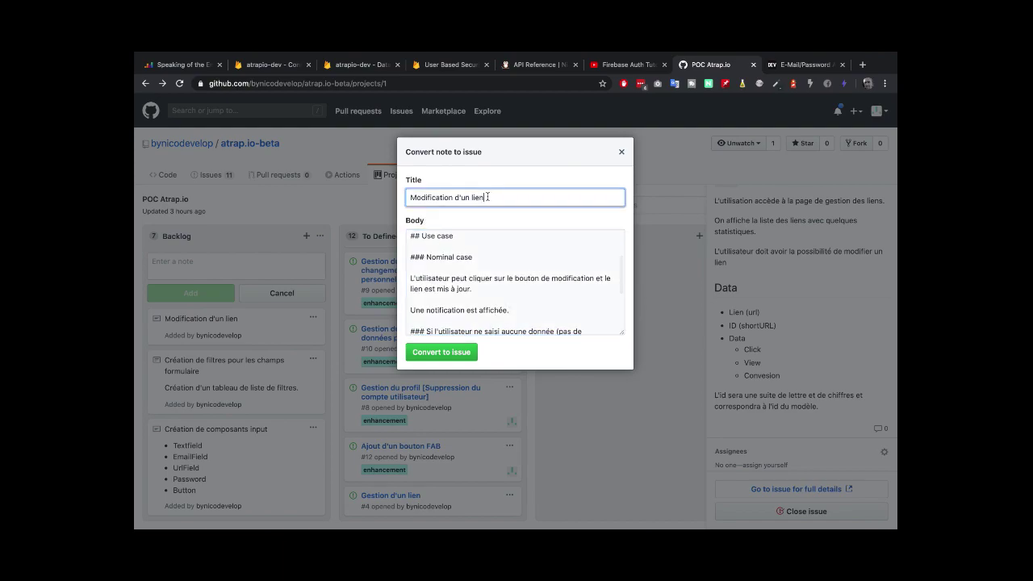
left_click_drag(489, 198, 404, 200)
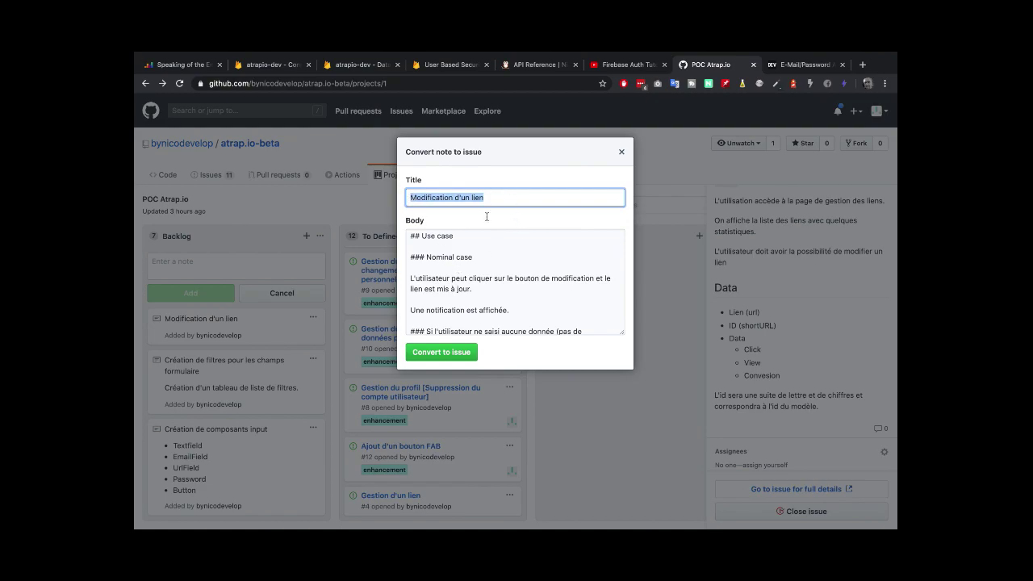
scroll(506, 290, "down", 1)
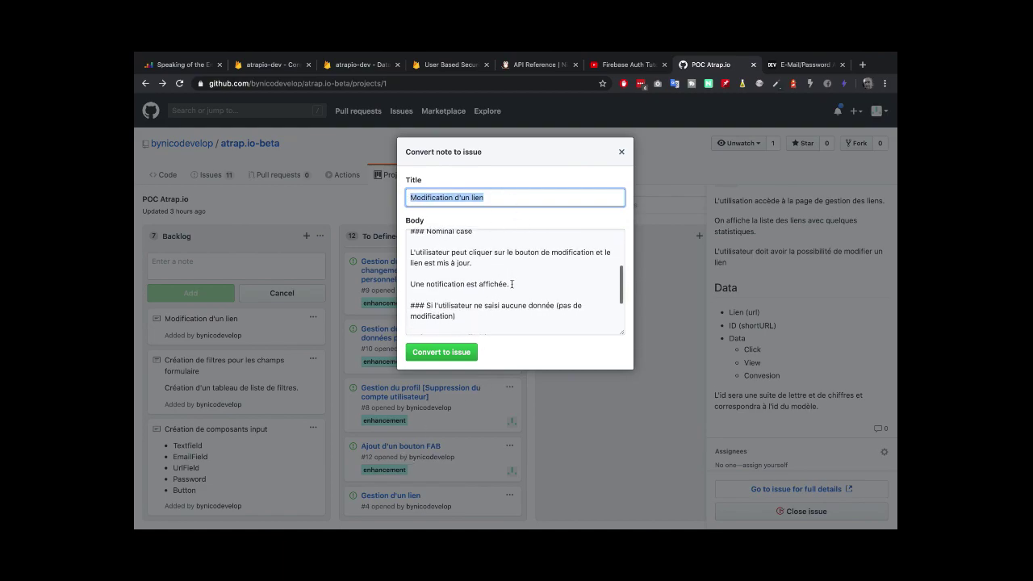
left_click_drag(510, 284, 408, 287)
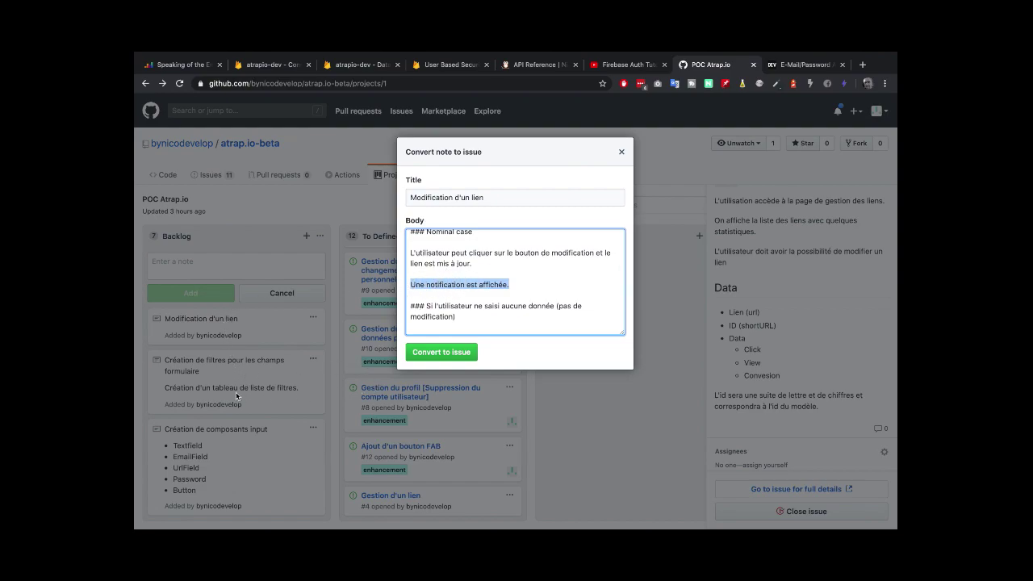
left_click_drag(516, 291, 417, 278)
left_click(437, 352)
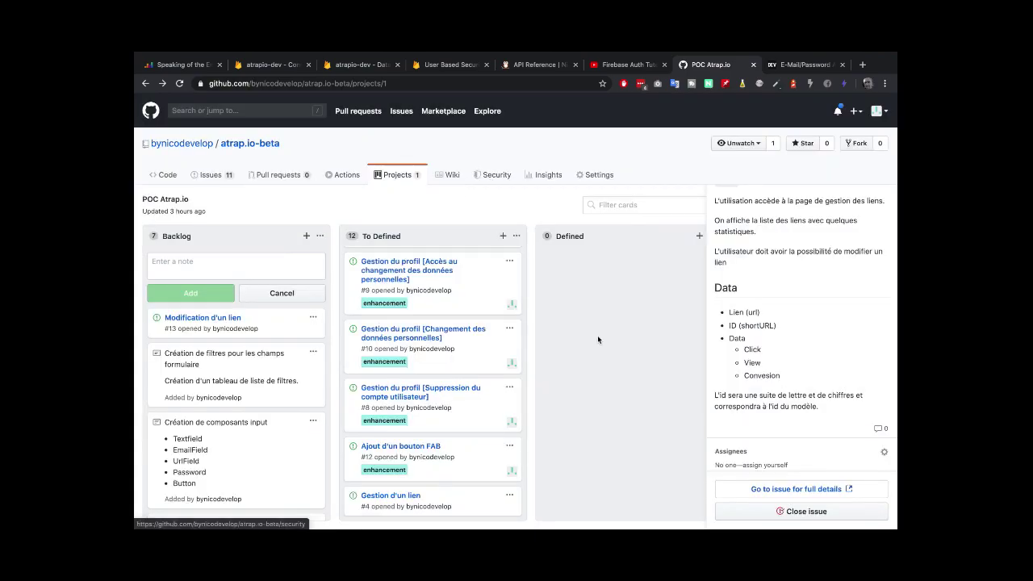
Self-assign issue #13, label it enhancement, and move it into To Defined
scroll(786, 293, "up", 2)
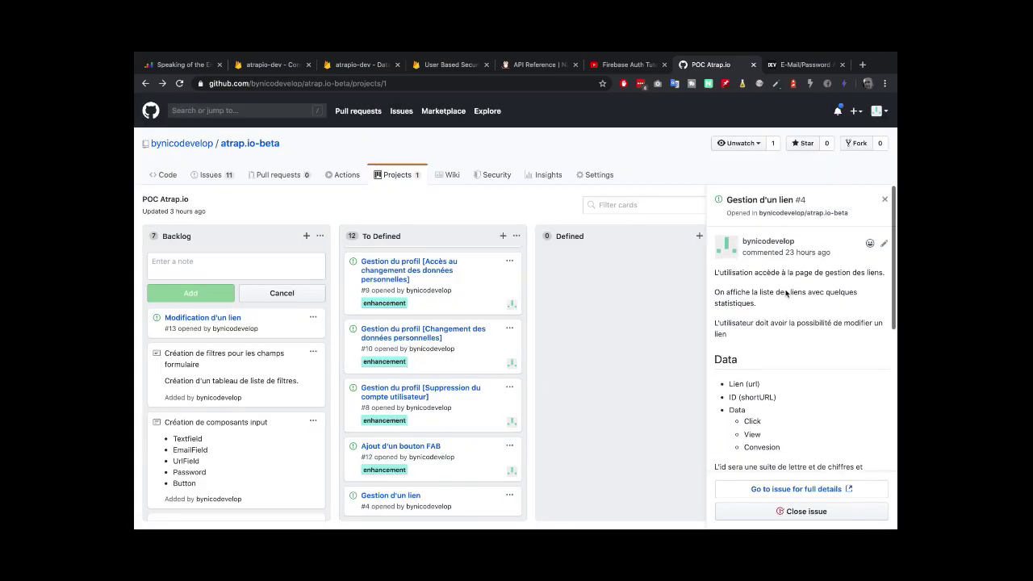
scroll(388, 498, "down", 1)
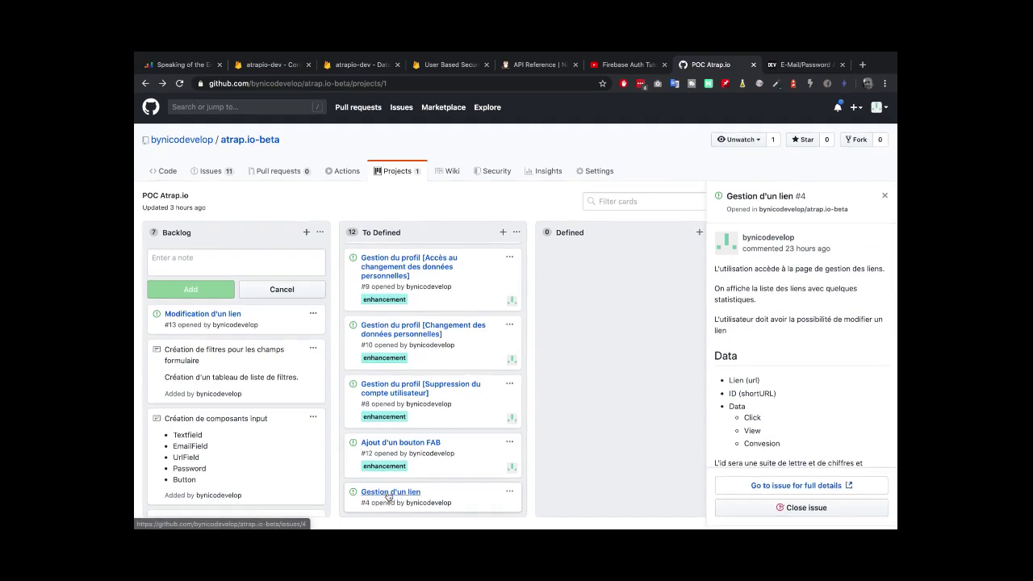
scroll(388, 497, "up", 1)
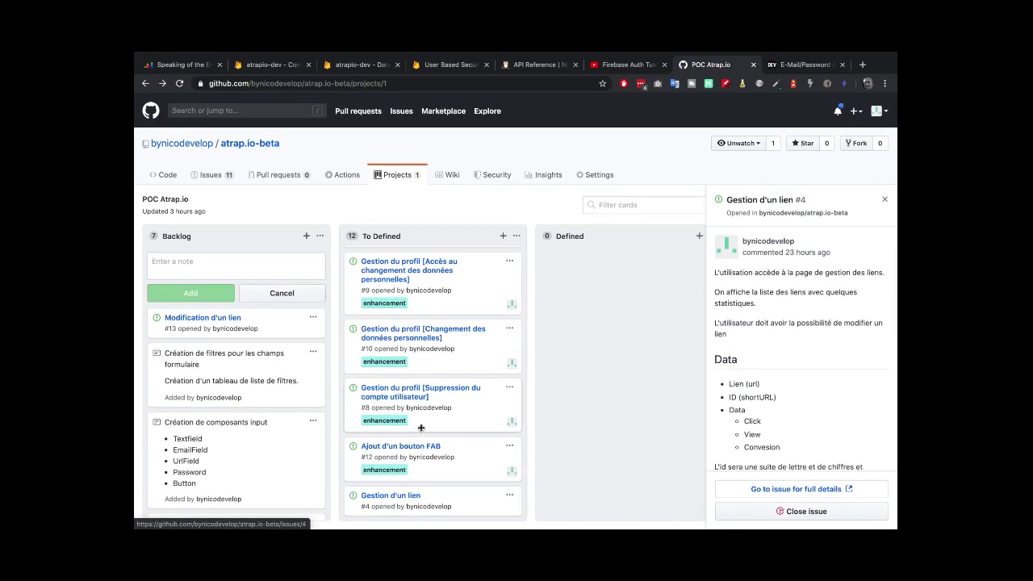
left_click(203, 318)
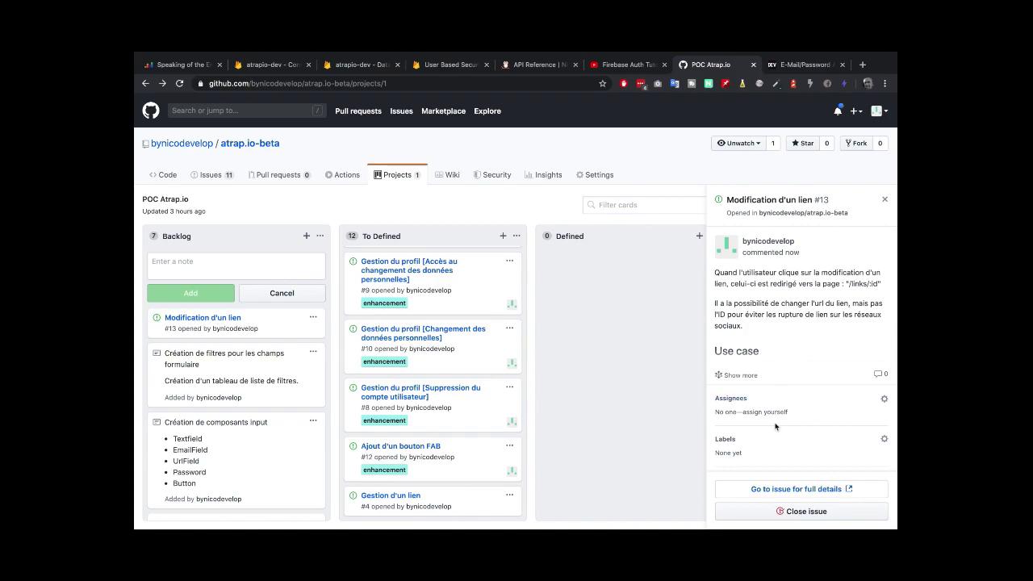
left_click(765, 412)
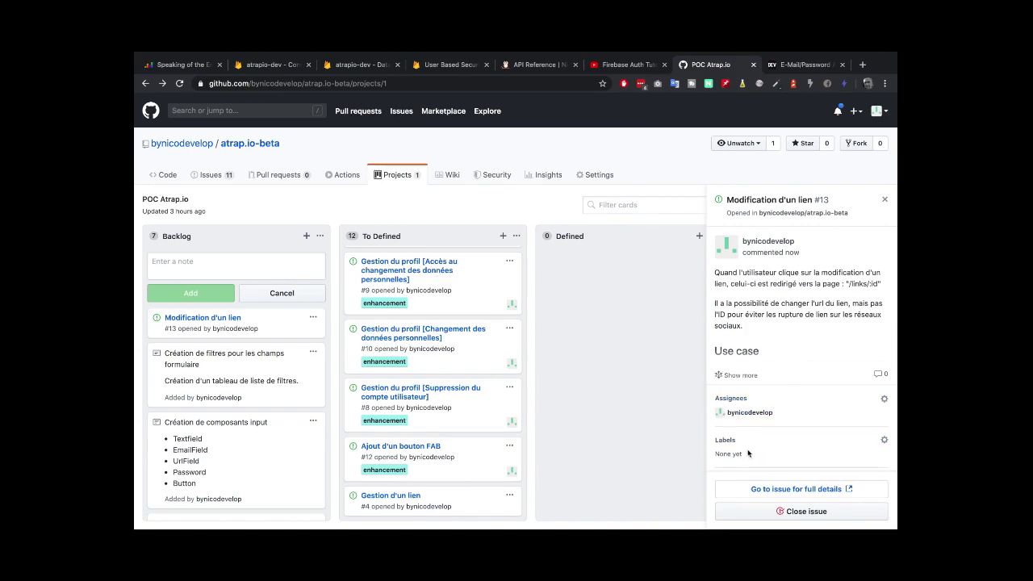
scroll(746, 432, "down", 1)
left_click(747, 418)
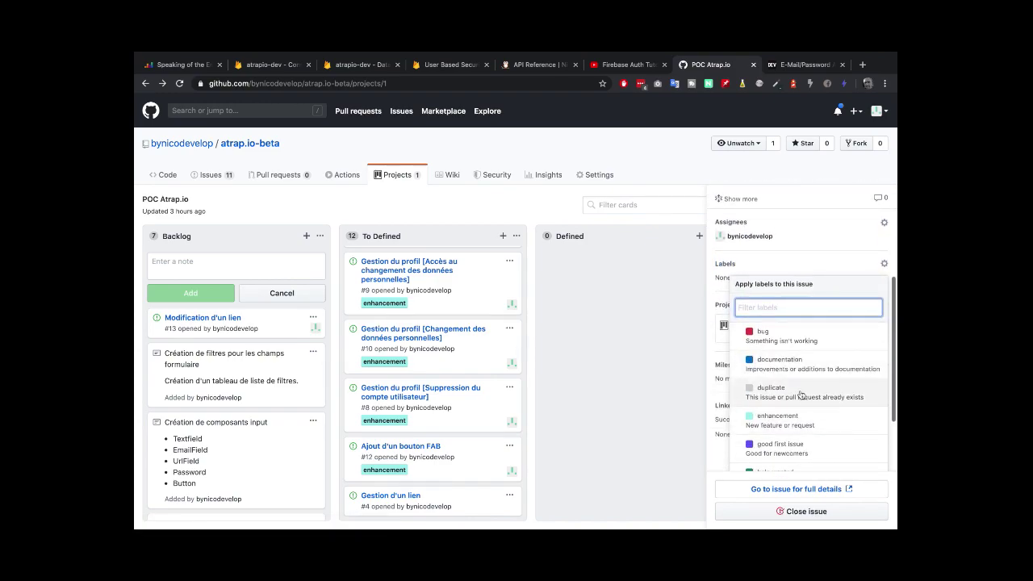
left_click(786, 421)
left_click(655, 385)
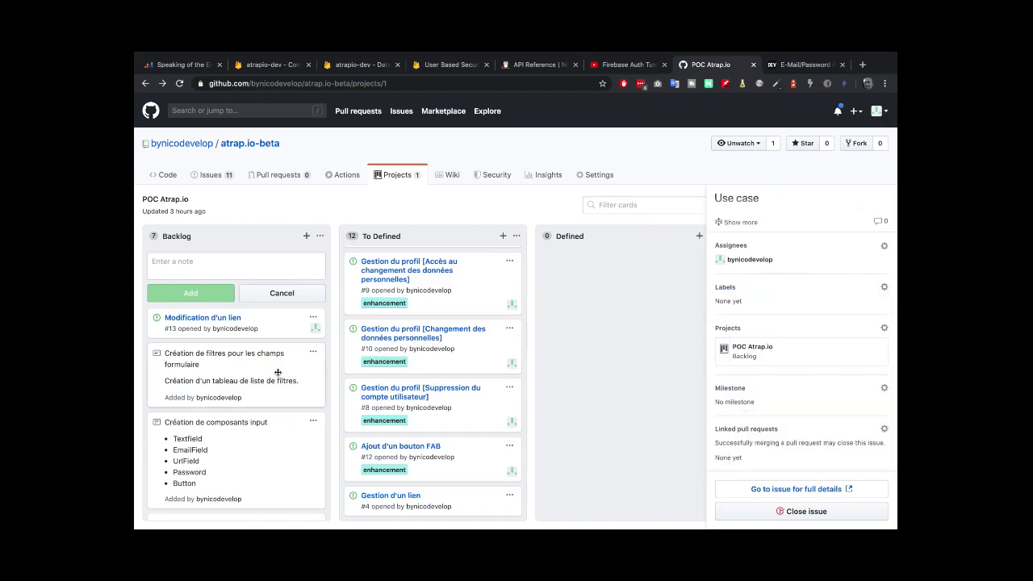
left_click_drag(192, 323, 377, 494)
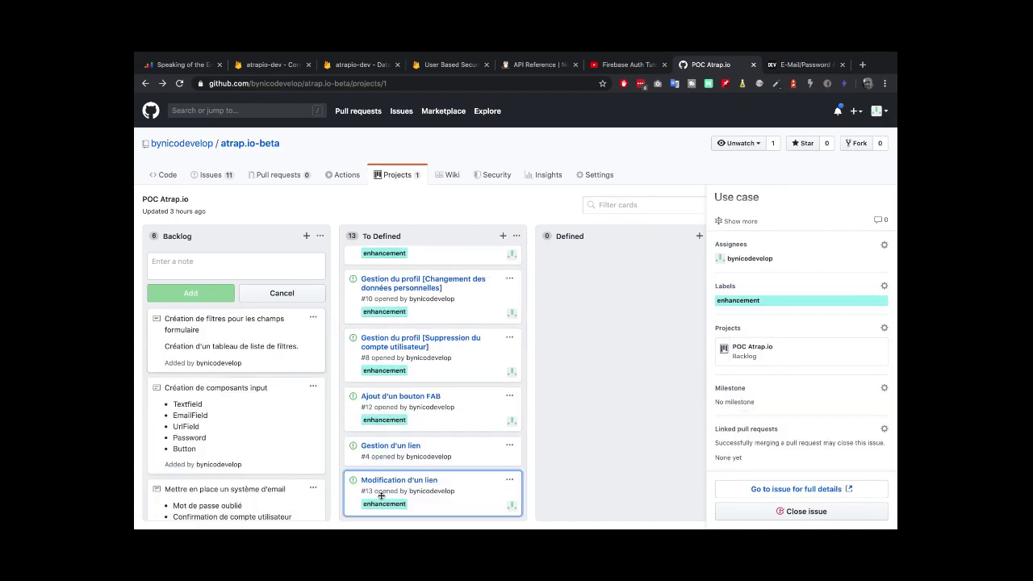
Self-assign issue #4 and label it enhancement
left_click(390, 449)
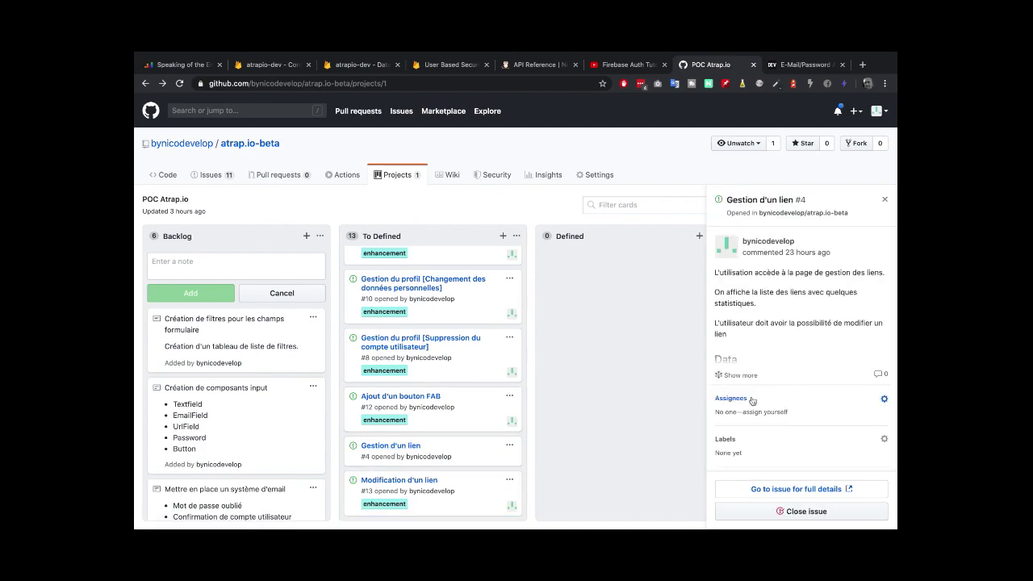
left_click(760, 411)
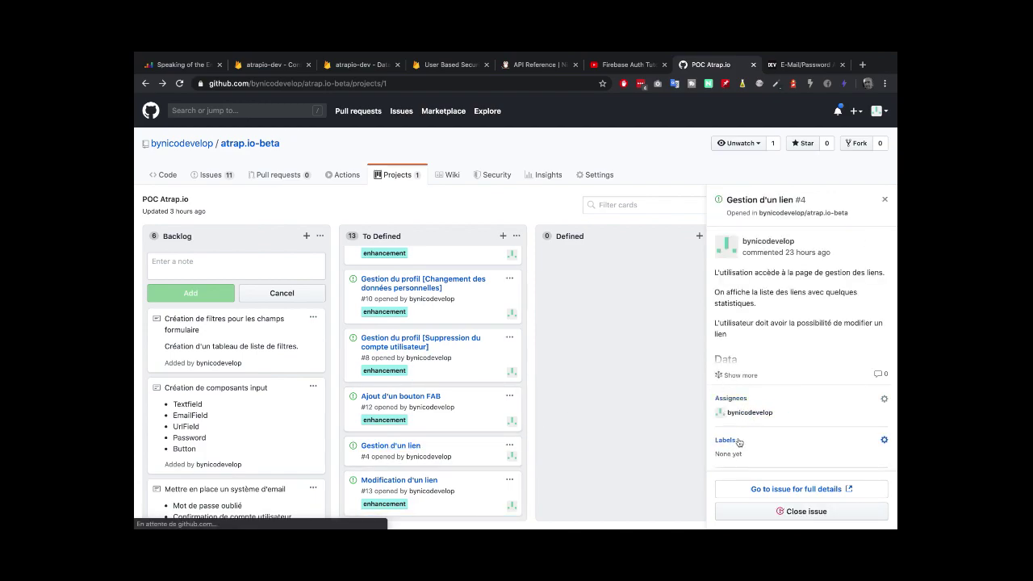
left_click(730, 438)
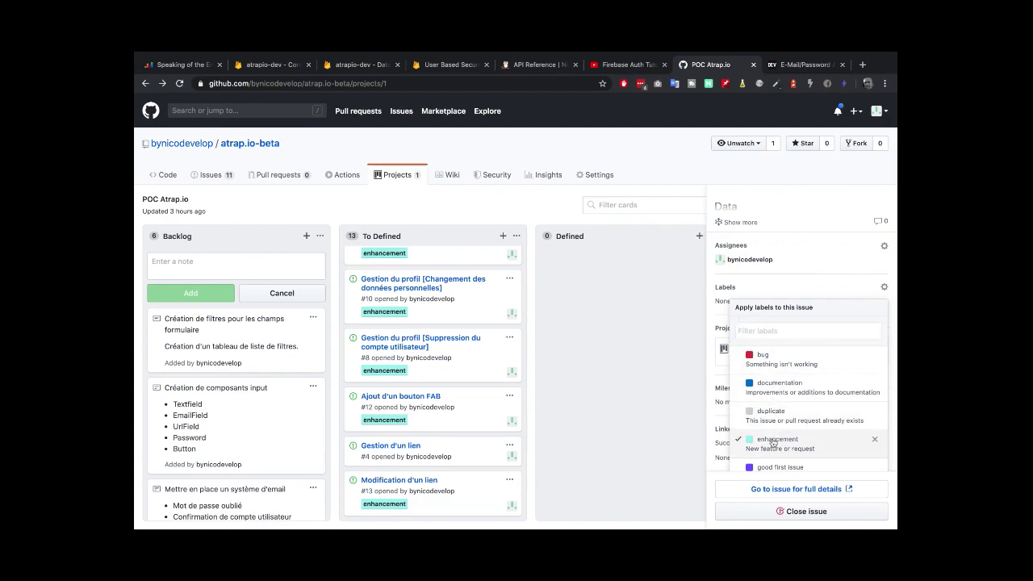
key("Escape")
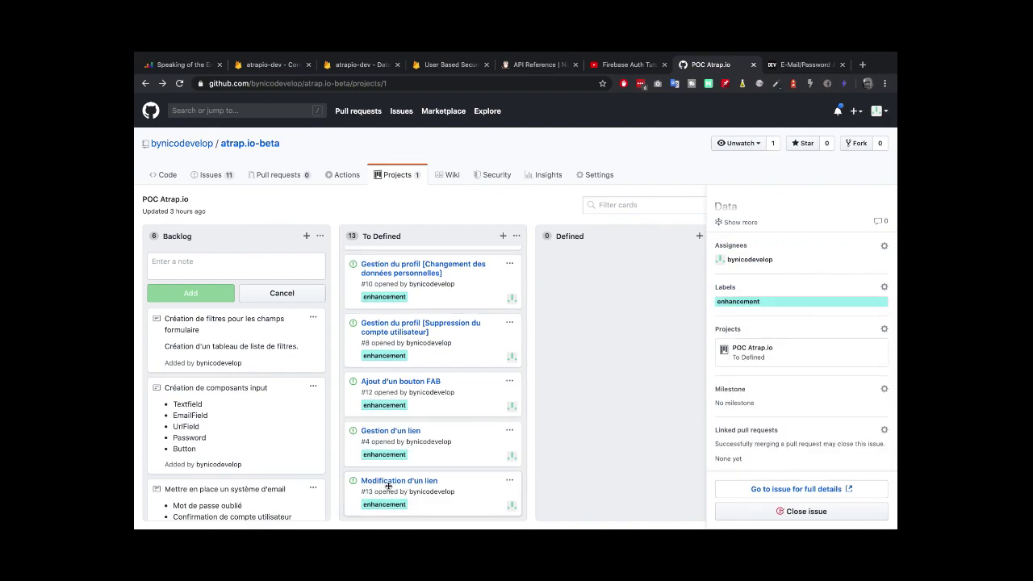
Add a 'Création d'un lien' note to Backlog and reopen issue #13's details
left_click(227, 263)
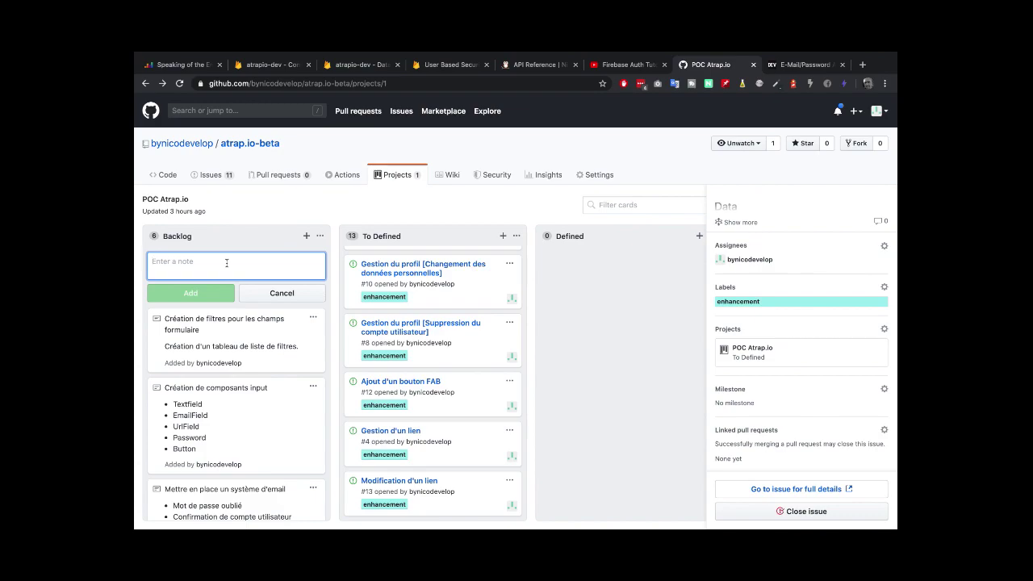
type("Création d'un")
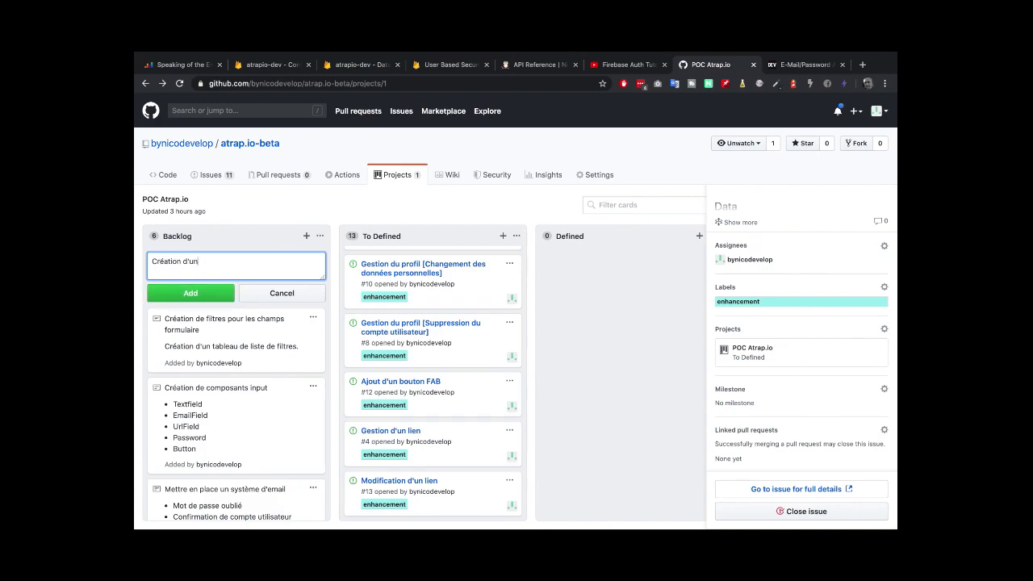
type(" lien")
left_click(202, 294)
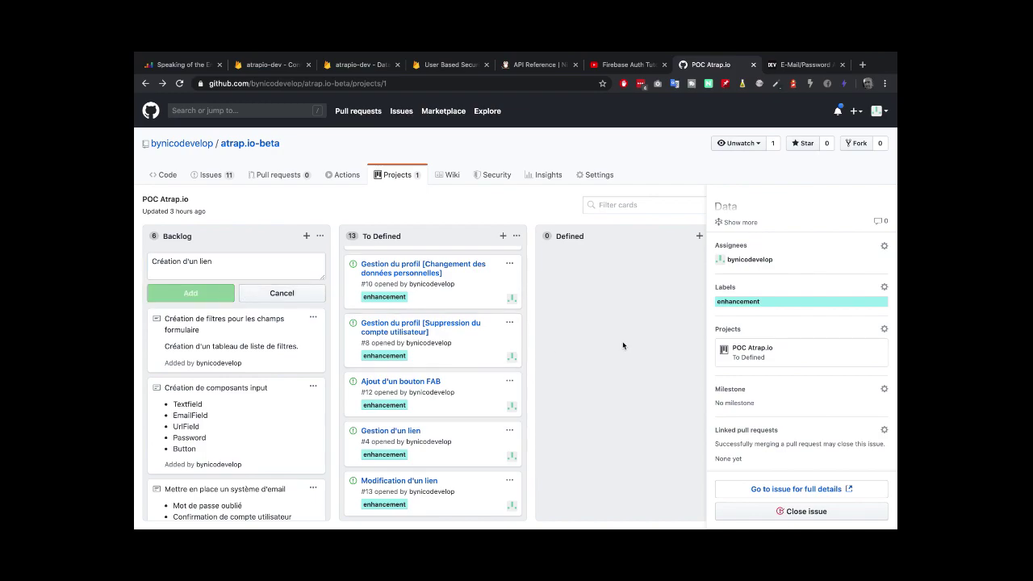
left_click(418, 481)
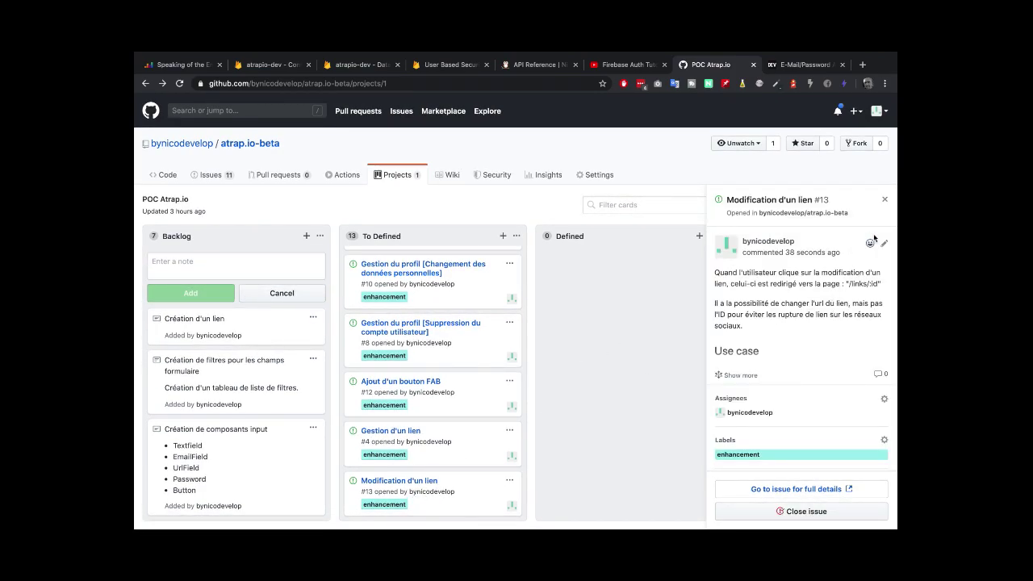
Copy the full text of issue #13's comment without changing it
left_click(885, 244)
key("ctrl+a")
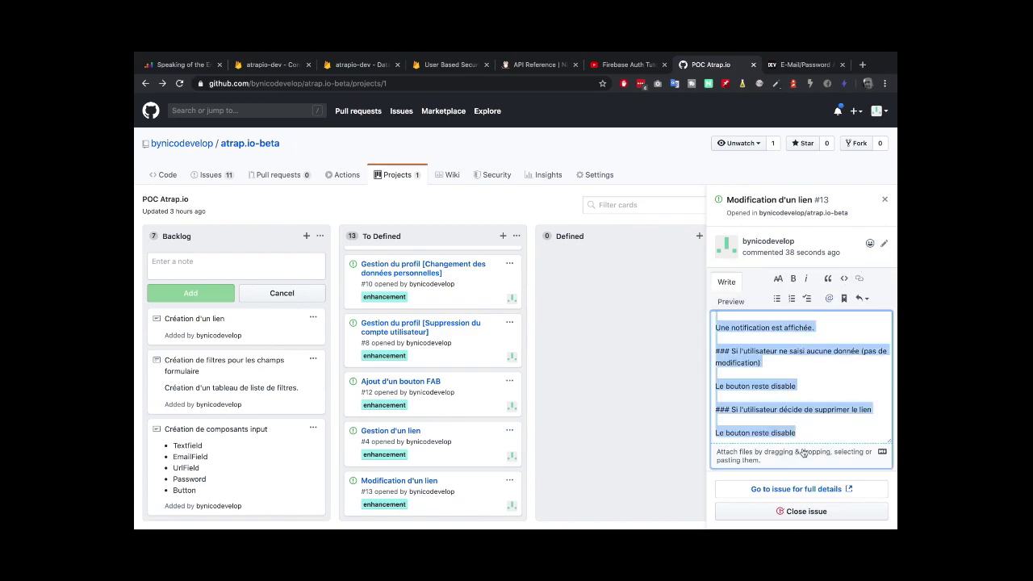
scroll(806, 314, "down", 5)
left_click(801, 274)
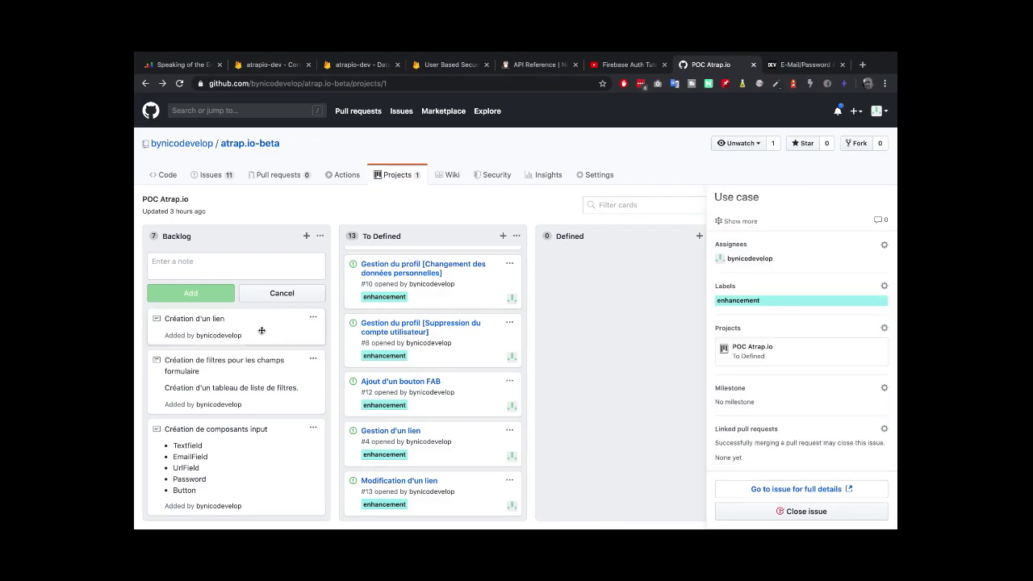
Begin converting the 'Création d'un lien' note into an issue
left_click(199, 318)
left_click(313, 317)
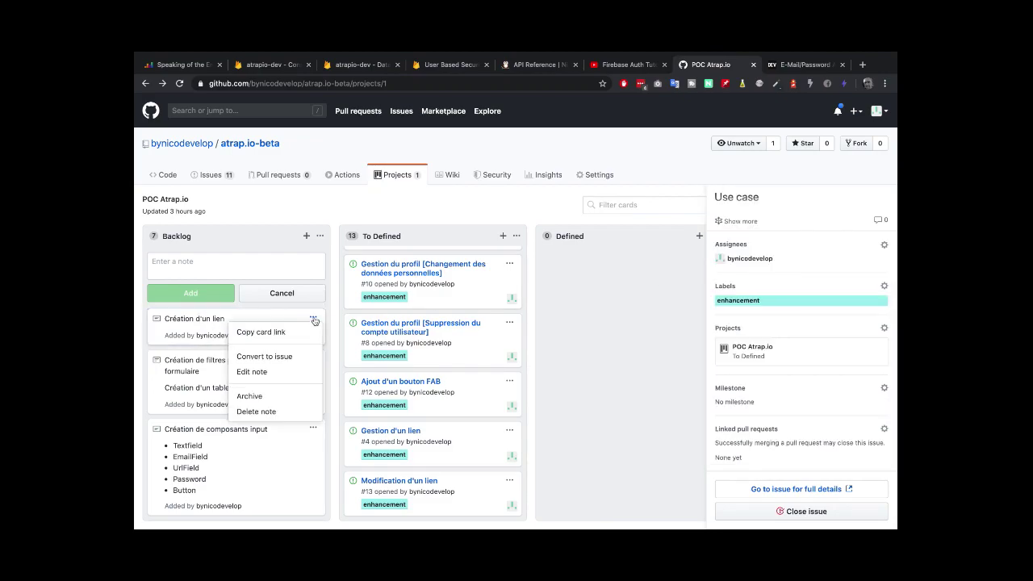
left_click(289, 358)
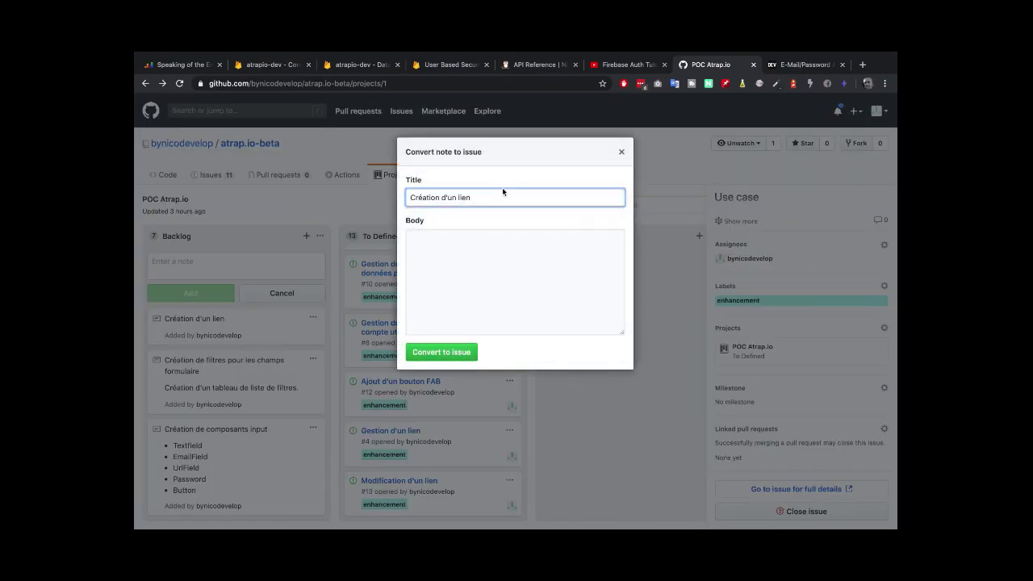
Paste the copied use cases into the body, swapping in 'création' and 'renseigner' and dropping the social-network clause
left_click(472, 268)
key("super+v")
scroll(472, 266, "up", 10)
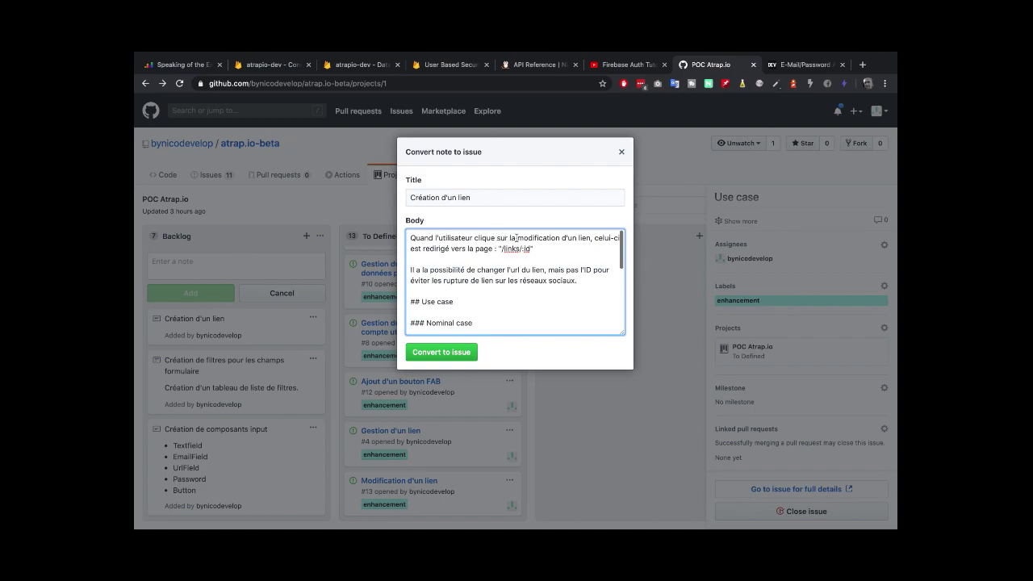
double_click(530, 238)
type("création")
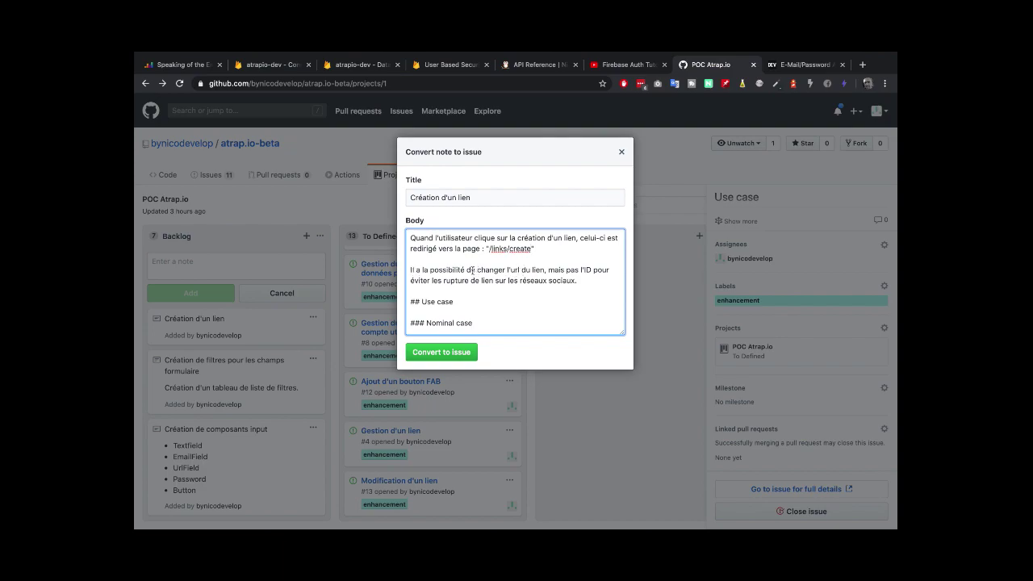
left_click_drag(477, 270, 507, 272)
type("renseign")
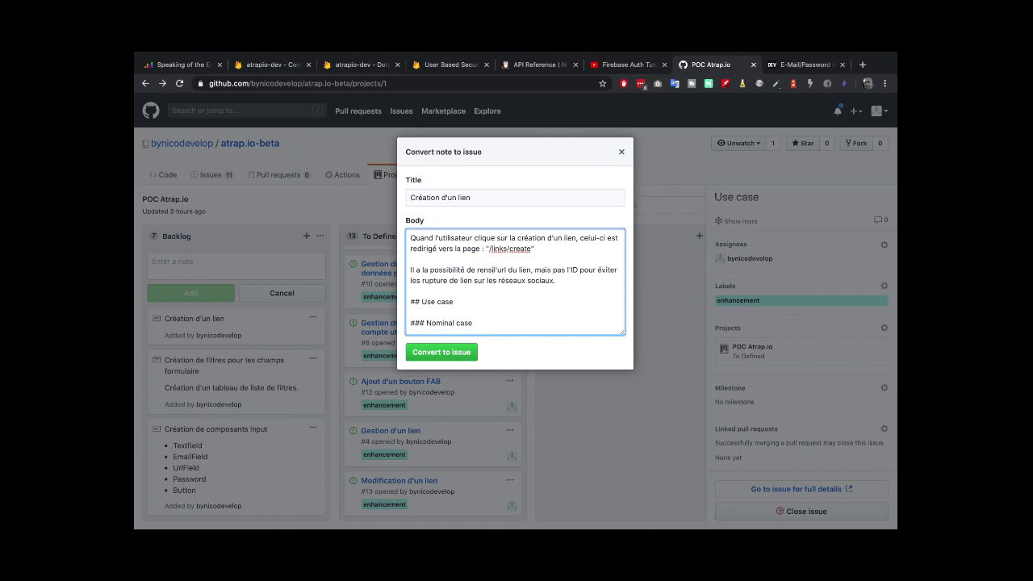
type("er")
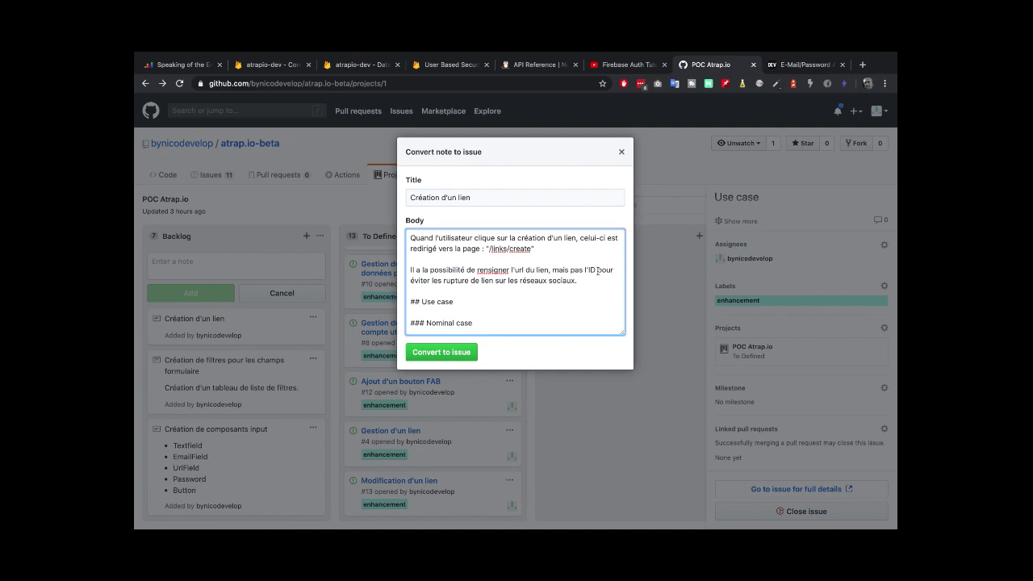
left_click_drag(597, 270, 573, 288)
key("BackSpace")
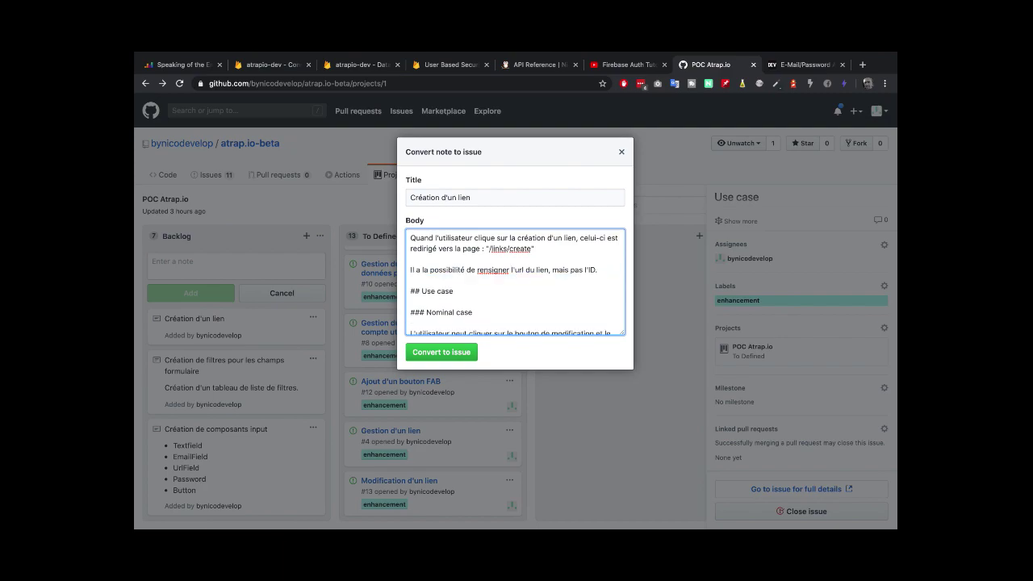
Reword the nominal case to 'le lien est créé avec un message de succès' and delete the no-data case
scroll(565, 290, "down", 2)
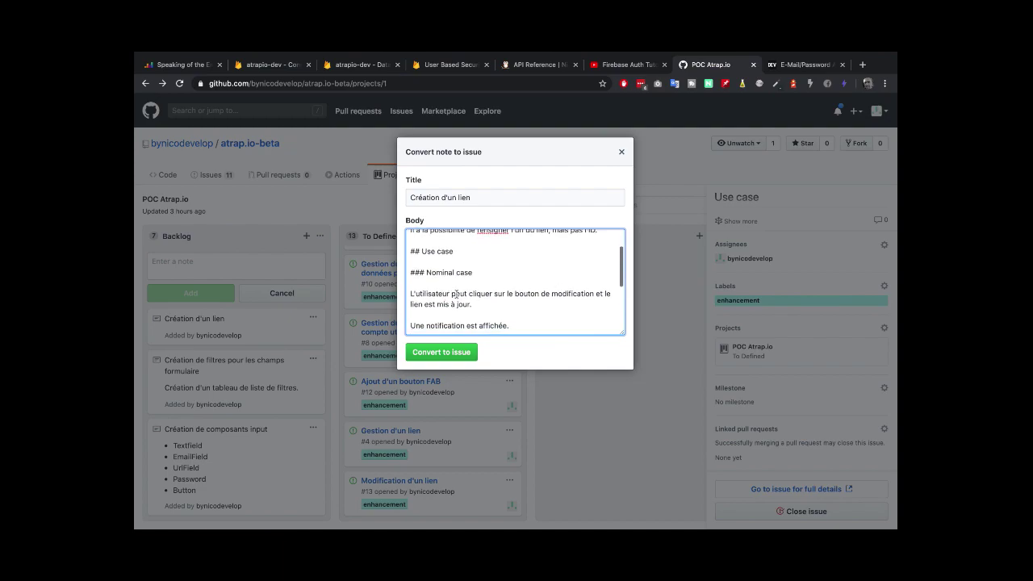
scroll(548, 301, "down", 3)
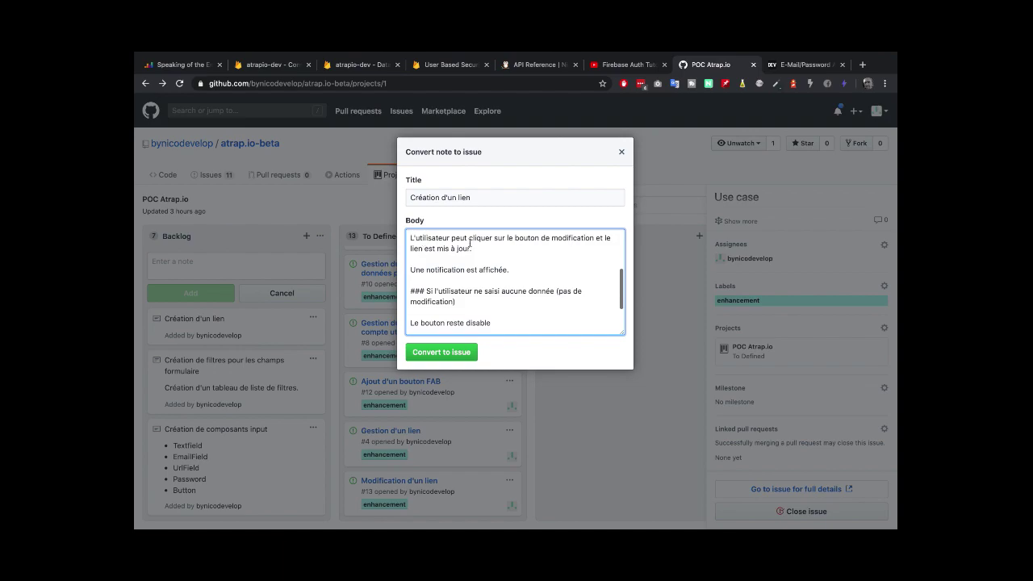
left_click_drag(469, 249, 437, 249)
type("créé")
scroll(479, 283, "down", 1)
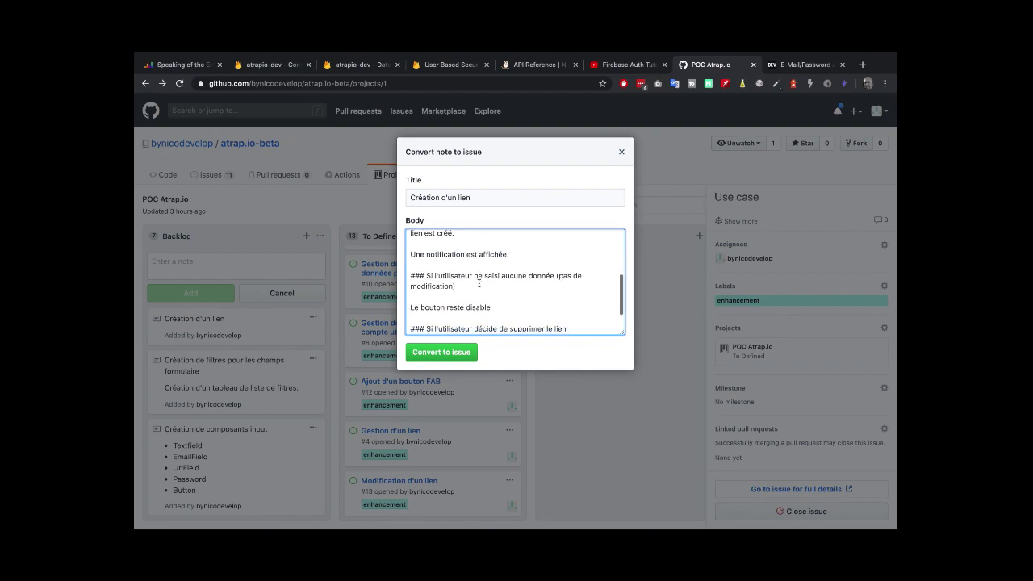
type("avec un message de succès.")
scroll(465, 270, "down", 1)
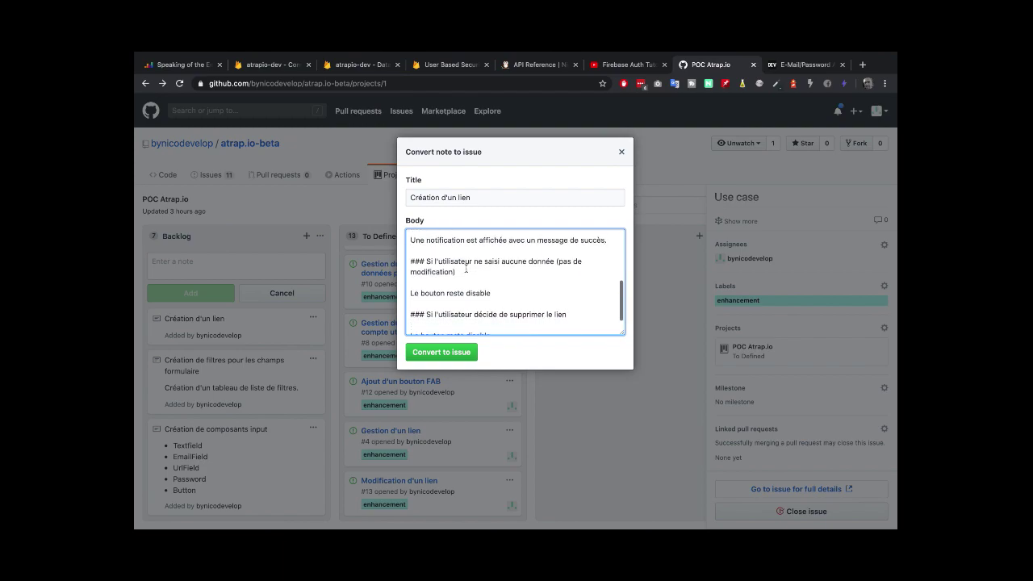
left_click_drag(490, 291, 399, 264)
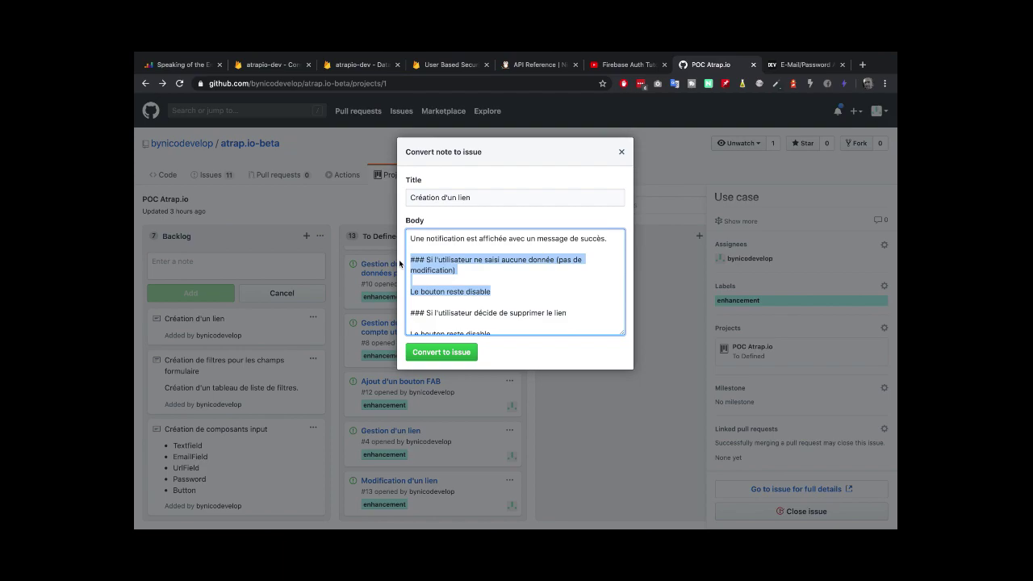
key("BackSpace")
key("BackSpace")
key("BackSpace")
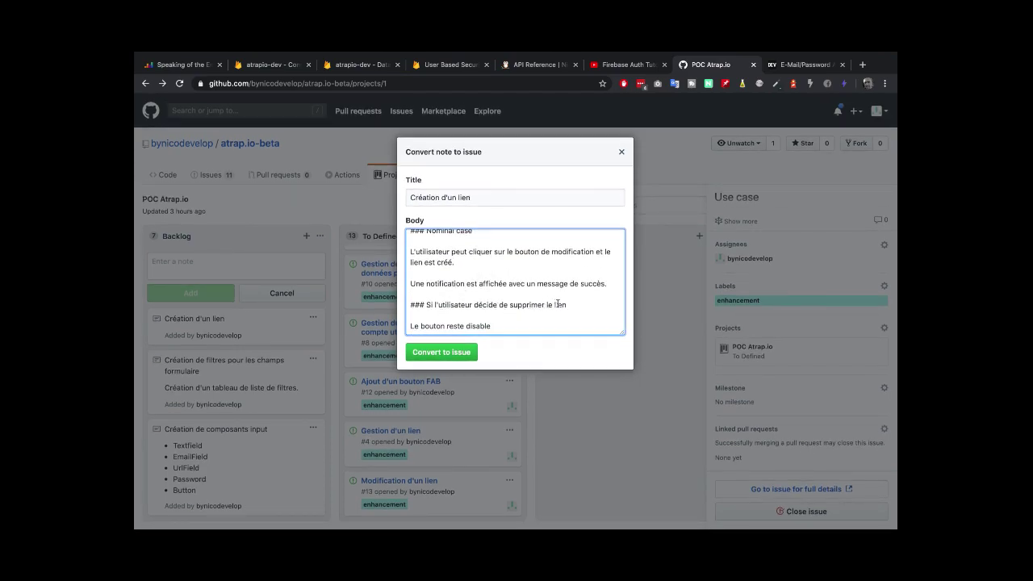
Rewrite the deletion scenario in the body as 'ne renseigne pas de lien'
left_click_drag(475, 305, 569, 305)
type("ne rensigne pas")
left_click(499, 304)
type("e pas de lien")
Duplicate the scenario for 'une chaine de caractères qui n'est pas un lien valide' and convert the note to an issue
left_click_drag(495, 325, 403, 310)
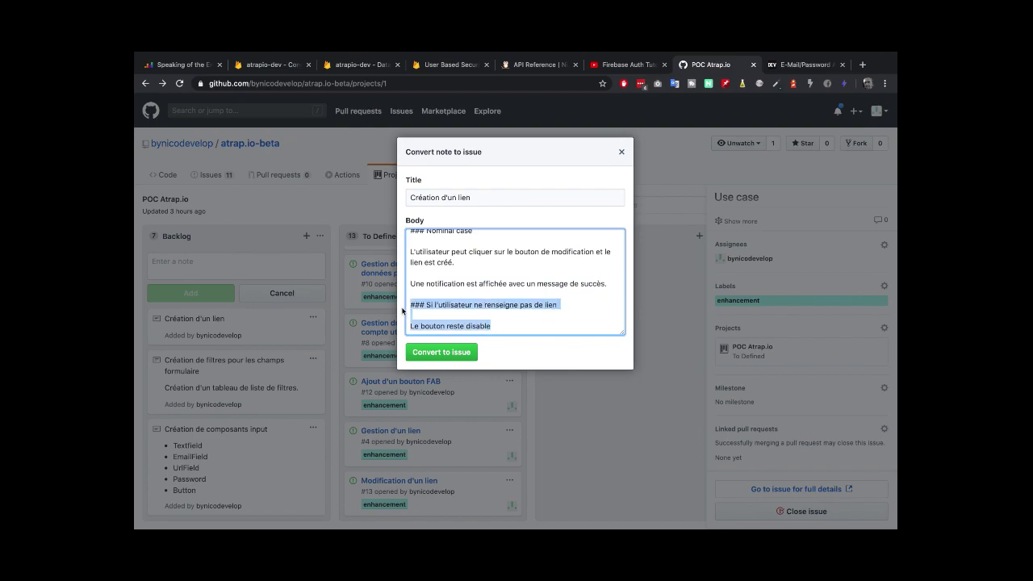
key("ctrl+c")
left_click(498, 325)
key("Return")
key("Return")
key("ctrl+v")
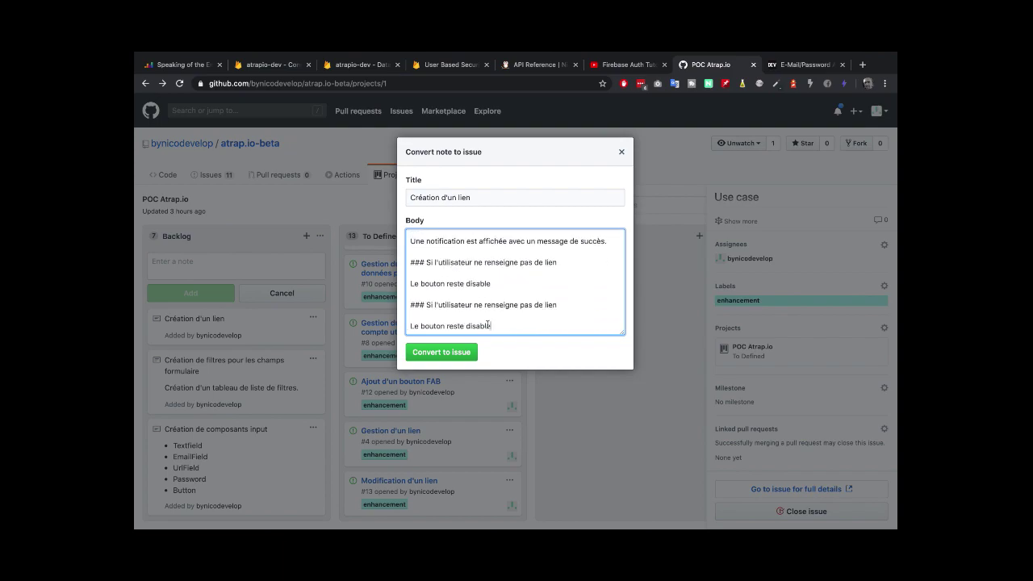
left_click_drag(519, 305, 589, 305)
type("une cha")
type("ine de cara")
type("c")
type("tères qui n")
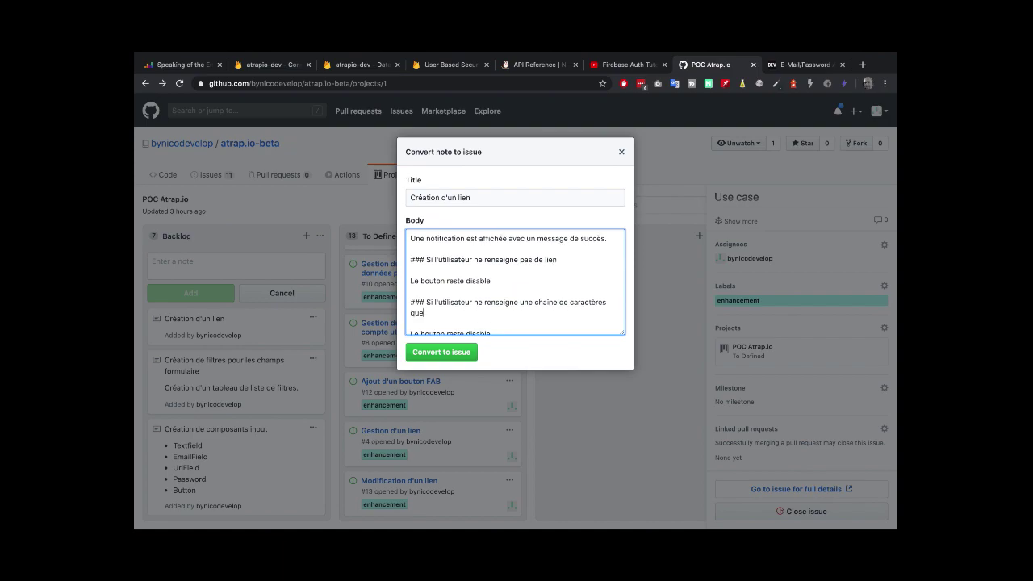
type("'est pas un lien valide")
key("Down")
key("Down")
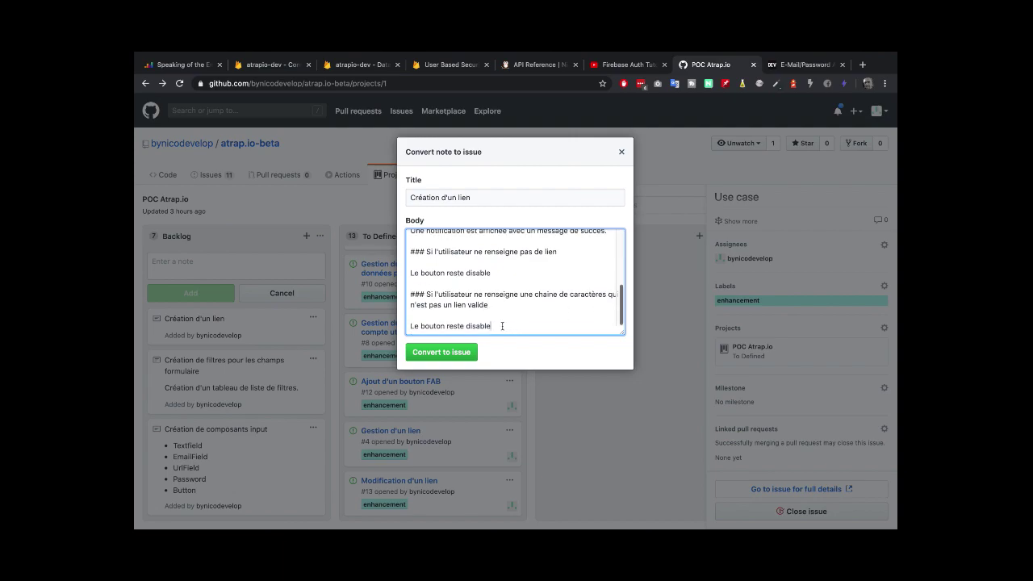
left_click_drag(503, 326, 407, 294)
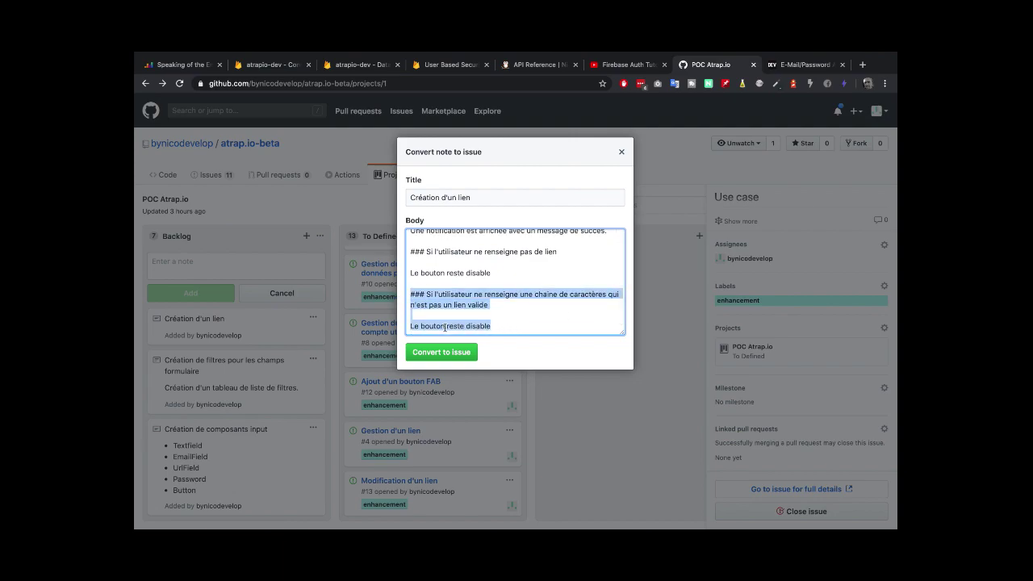
left_click(435, 355)
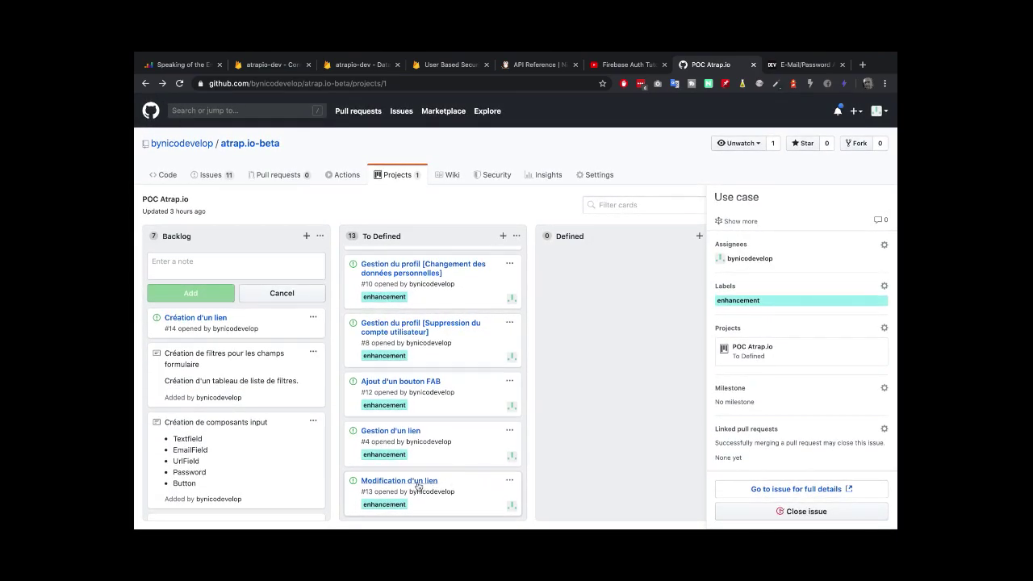
Reopen the use-case comment for editing and save it
scroll(800, 320, "up", 3)
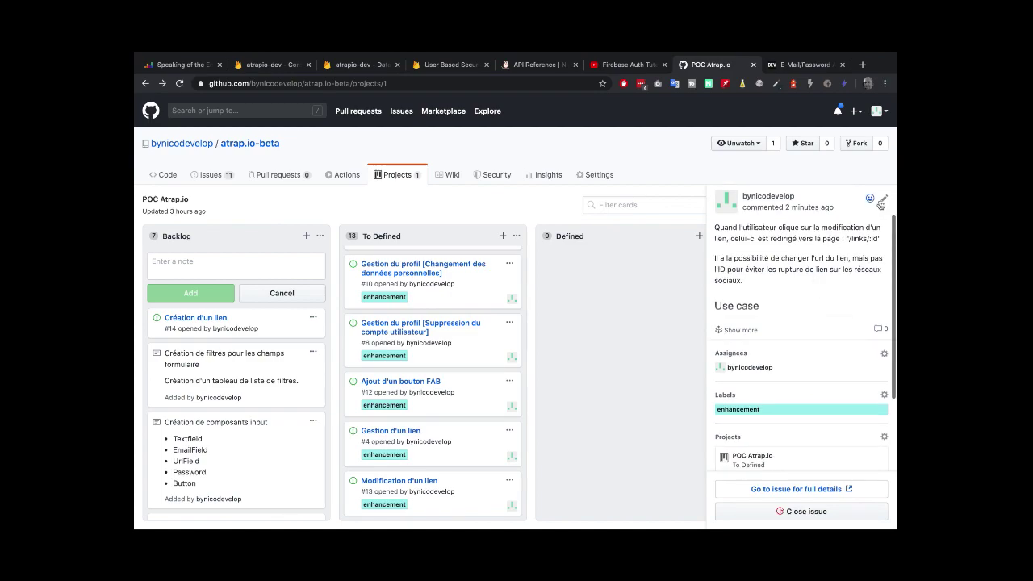
left_click(883, 199)
key("ctrl+a")
scroll(781, 348, "down", 2)
left_click(776, 315)
scroll(775, 308, "down", 2)
left_click(789, 360)
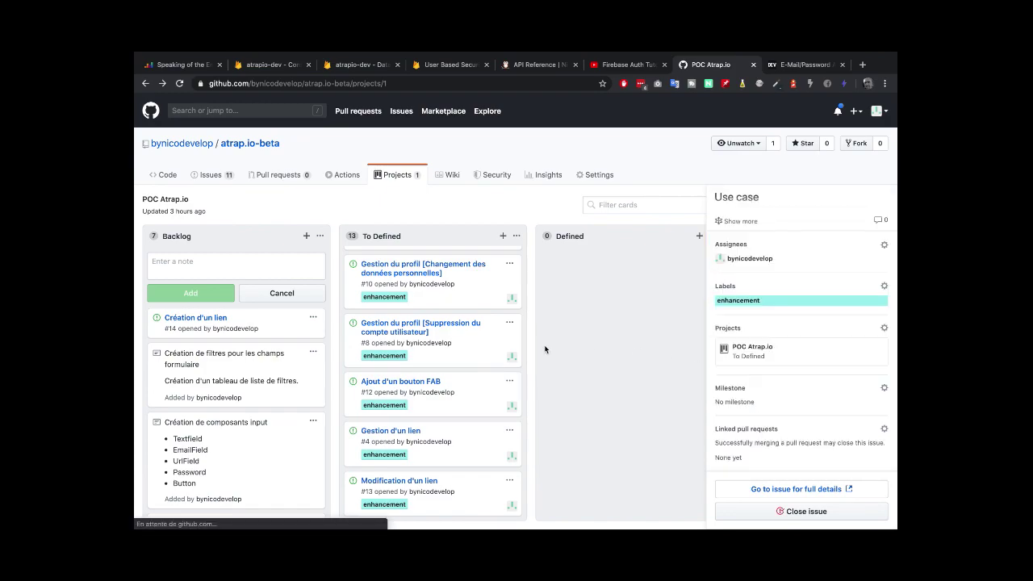
Move the Création d'un lien card to To Defined, self-assign it and label it enhancement
left_click_drag(196, 320, 392, 468)
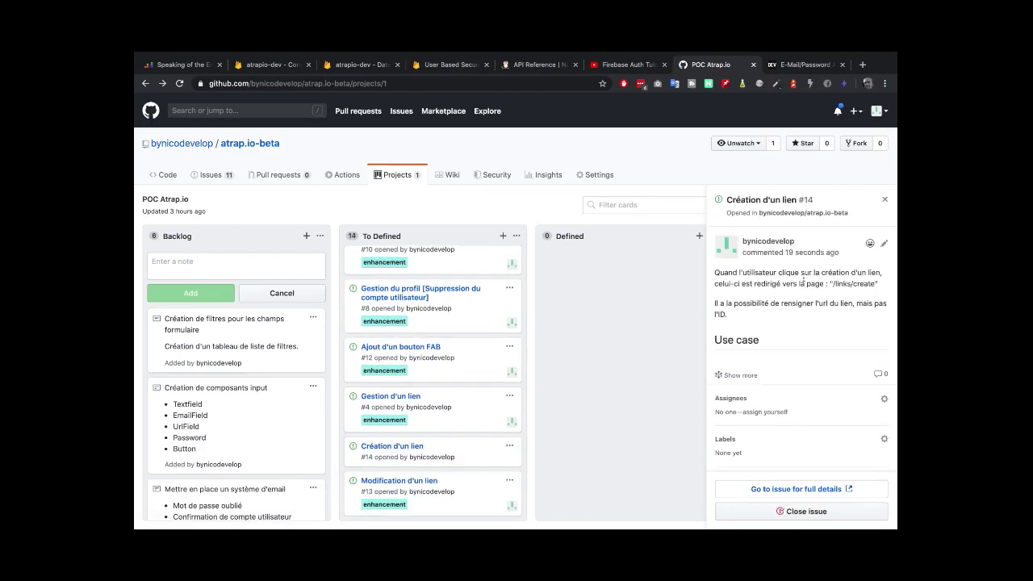
left_click(759, 412)
left_click(883, 438)
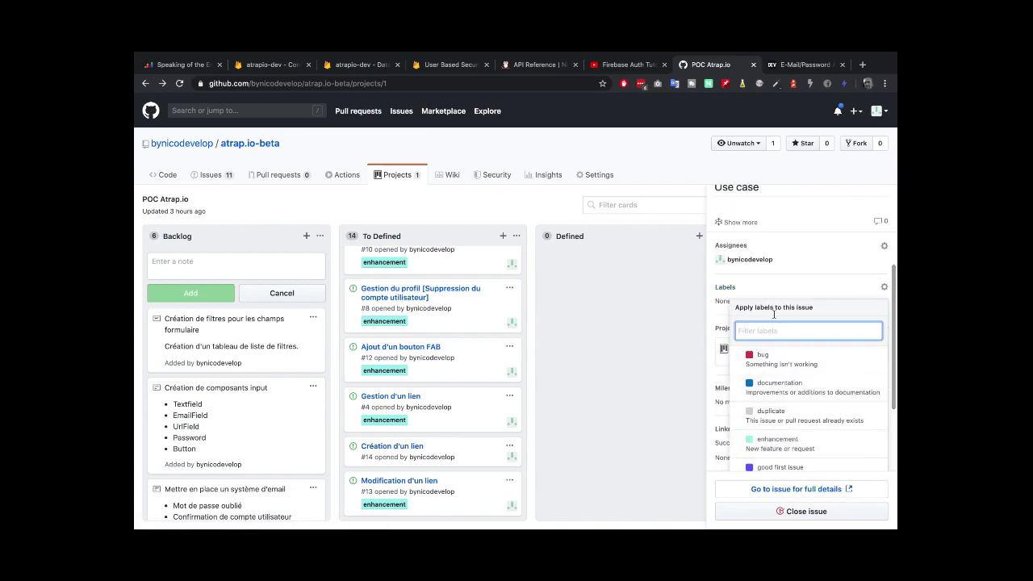
left_click(777, 442)
left_click(622, 369)
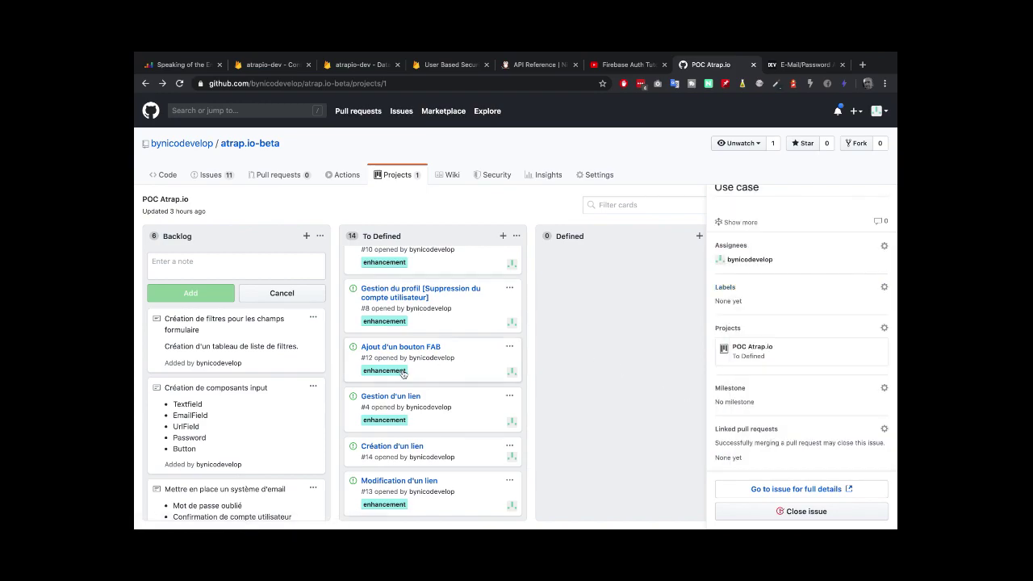
scroll(457, 353, "down", 1)
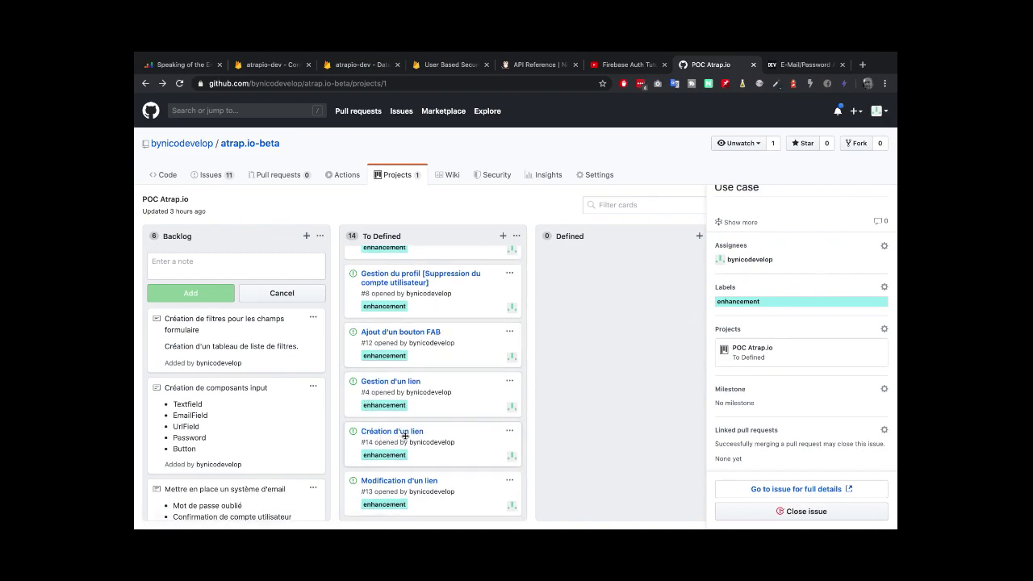
Change issue #4's title from 'Gestion d'un lien' to 'Gestion des liens' and save
left_click(393, 382)
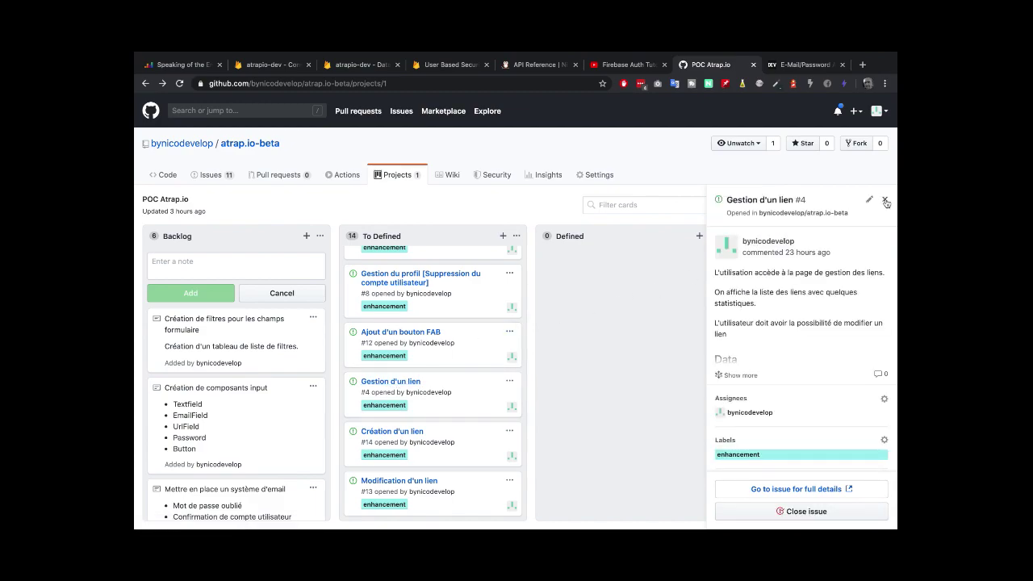
left_click(869, 200)
left_click_drag(764, 205, 794, 204)
type("des liens")
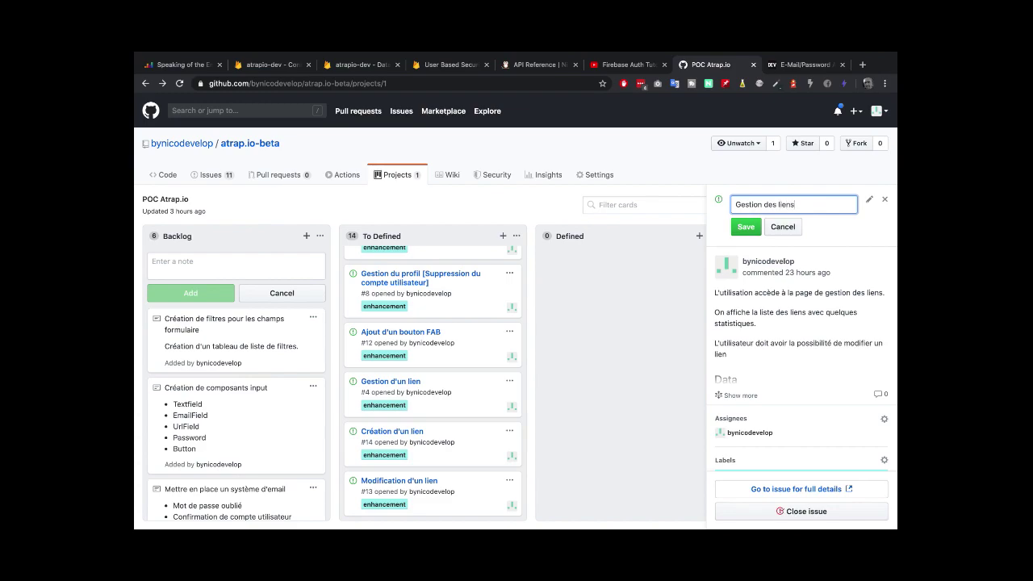
left_click(745, 227)
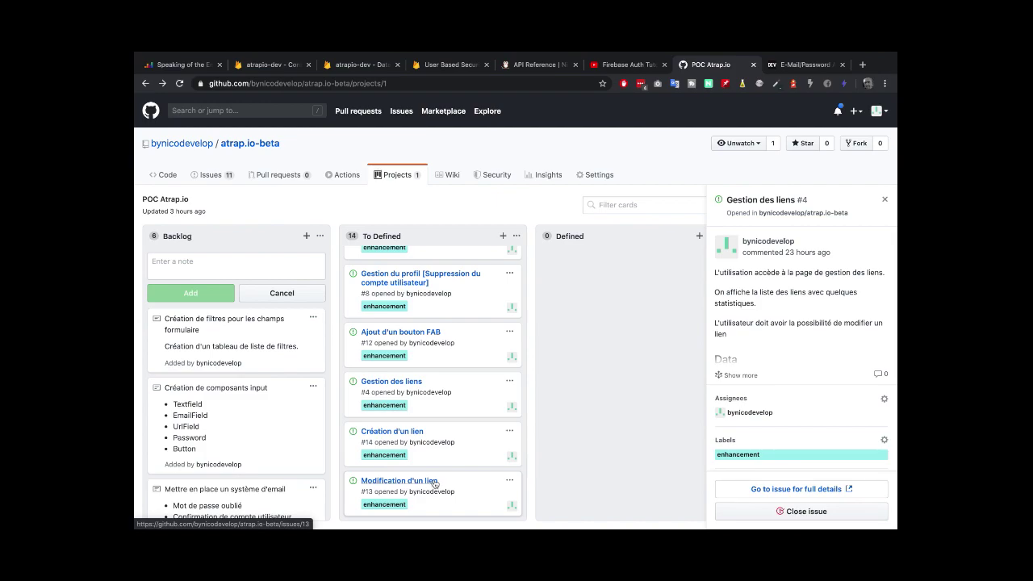
Add the note 'Suppression d'un lien' at the top of the Backlog column
left_click(260, 260)
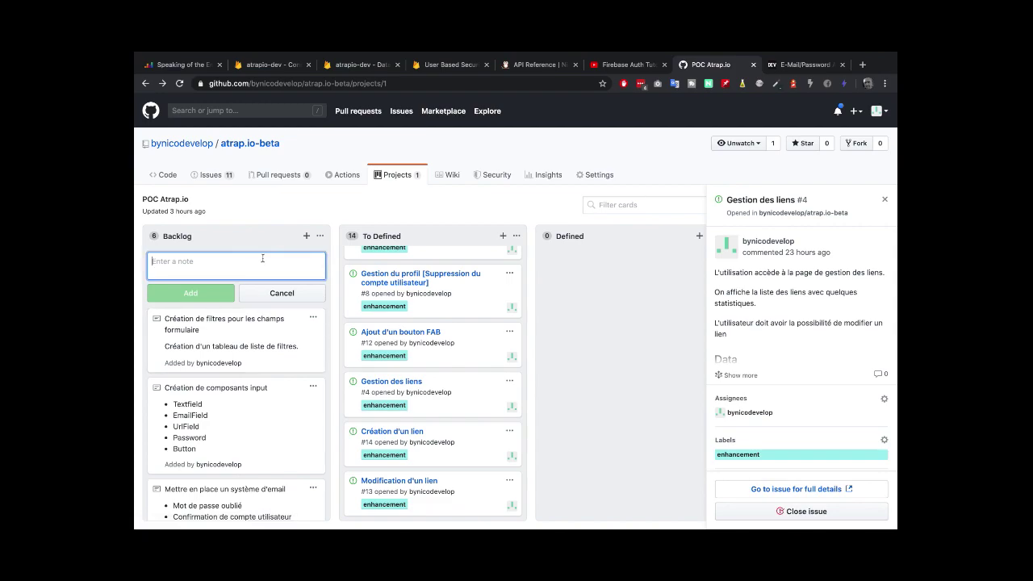
type("Suppression d'un ")
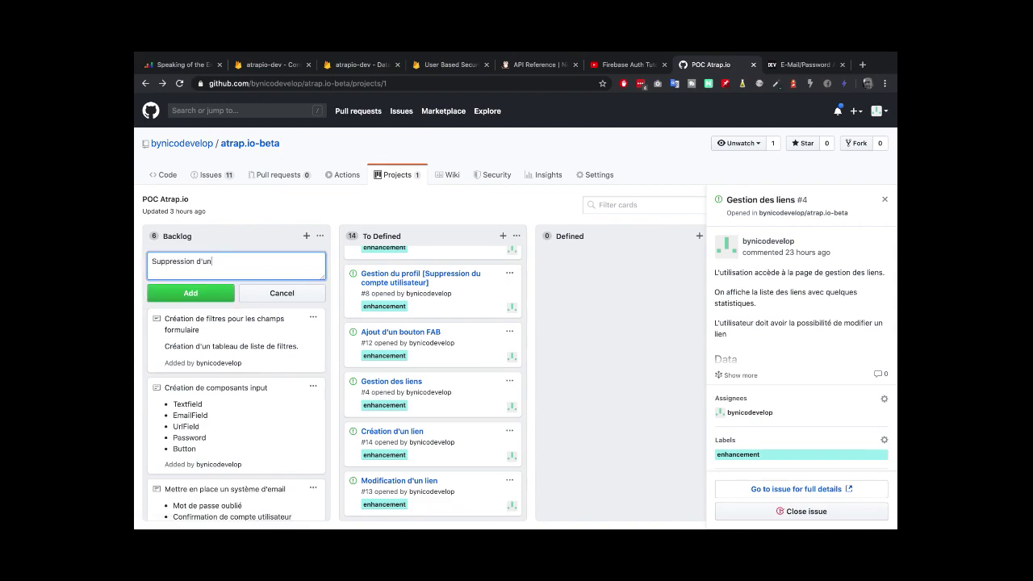
type("lien")
left_click(215, 294)
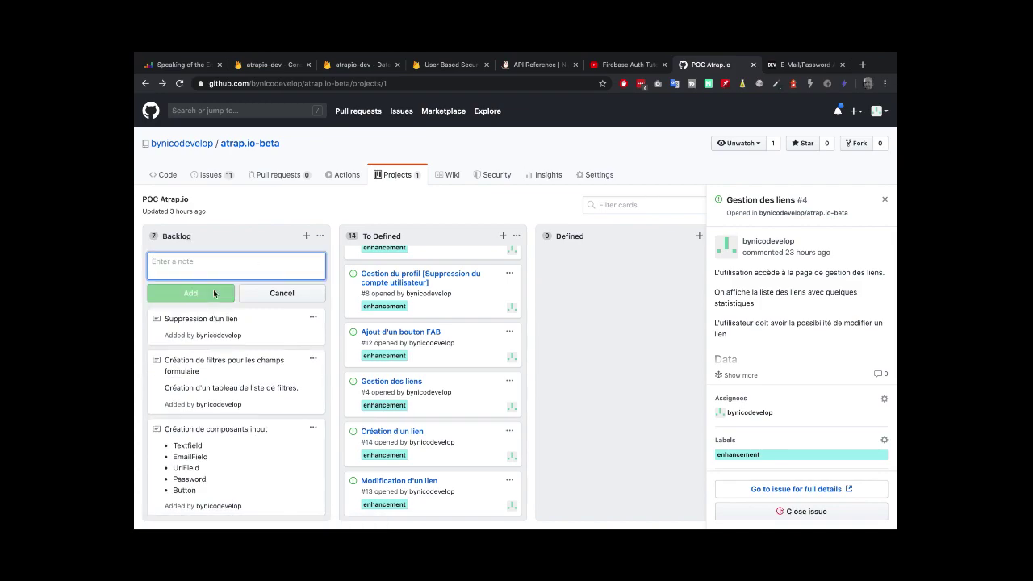
left_click(222, 324)
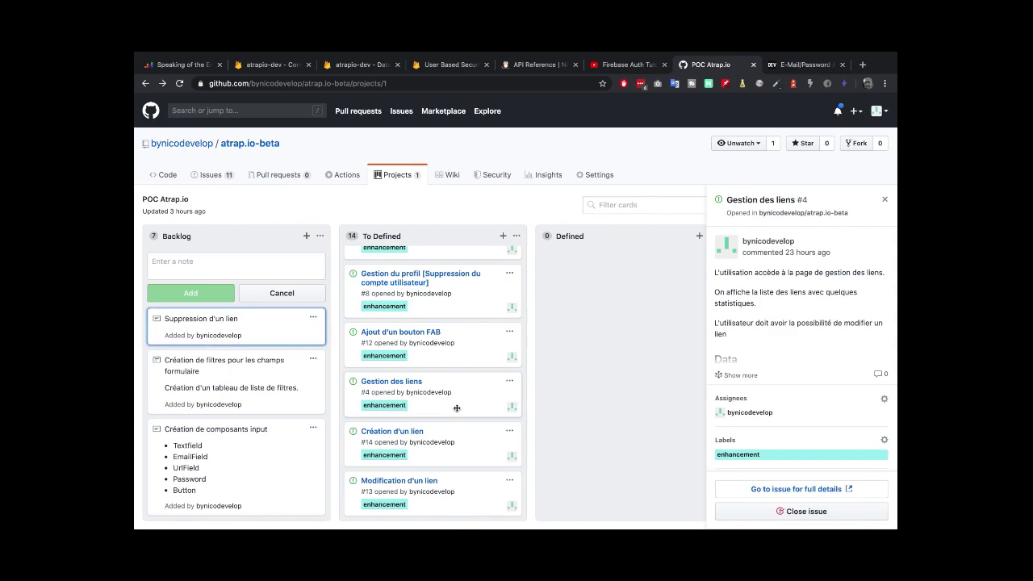
left_click(548, 338)
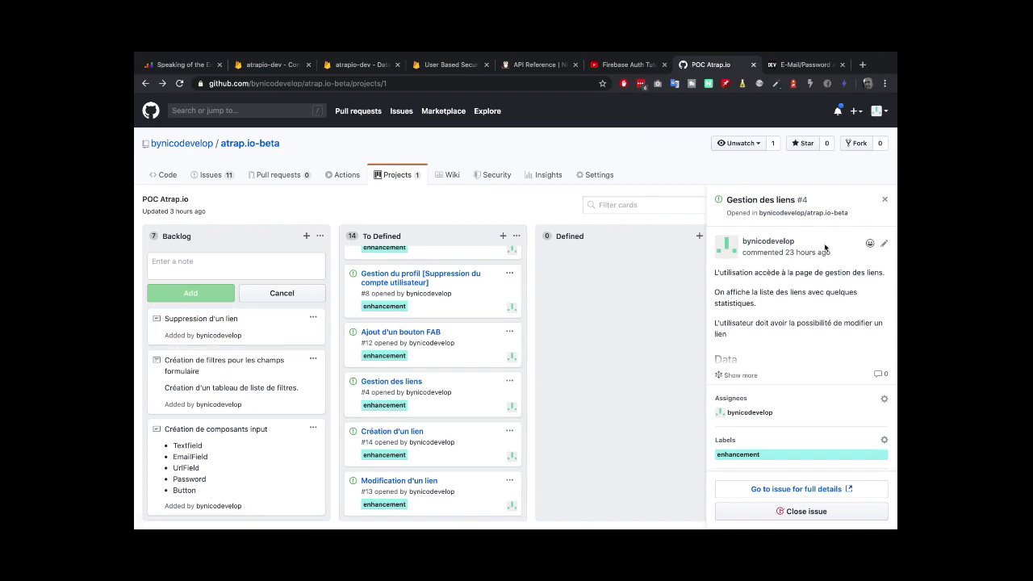
Insert 'Les liens affichés sont uniquement ceux qui la créé' below the comment's first line
left_click(883, 245)
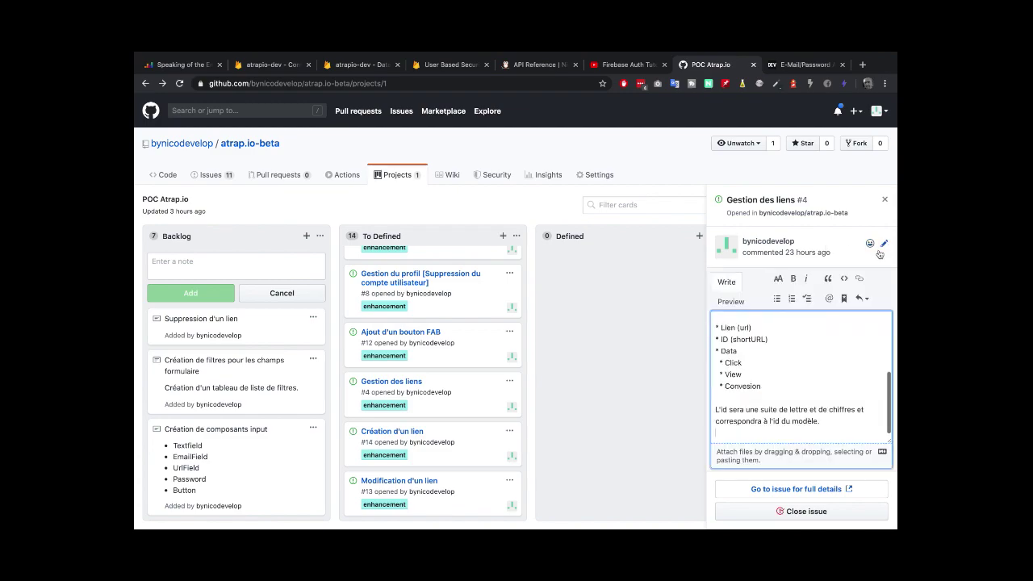
scroll(784, 333, "down", 2)
scroll(784, 333, "up", 5)
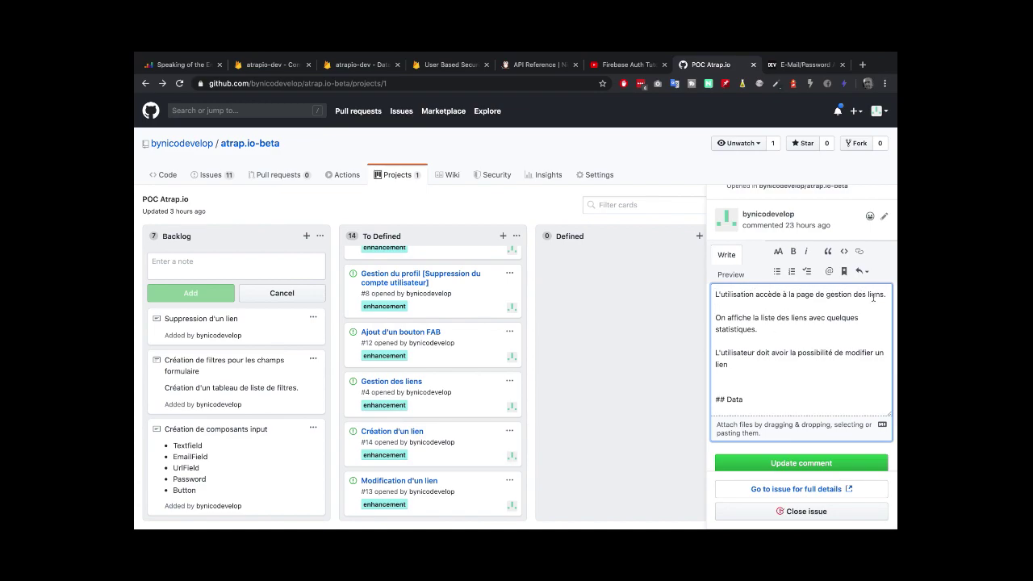
key("Return")
key("Return")
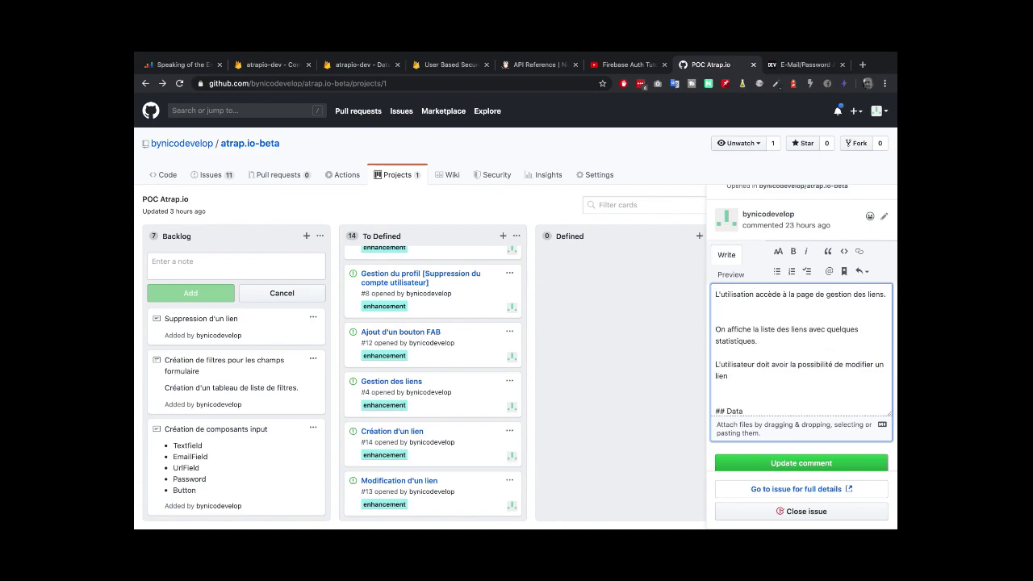
type("les")
key("BackSpace")
key("BackSpace")
key("BackSpace")
key("BackSpace")
type("Les lin")
type("es")
key("BackSpace")
key("BackSpace")
key("BackSpace")
type("ens affichés sont uniq")
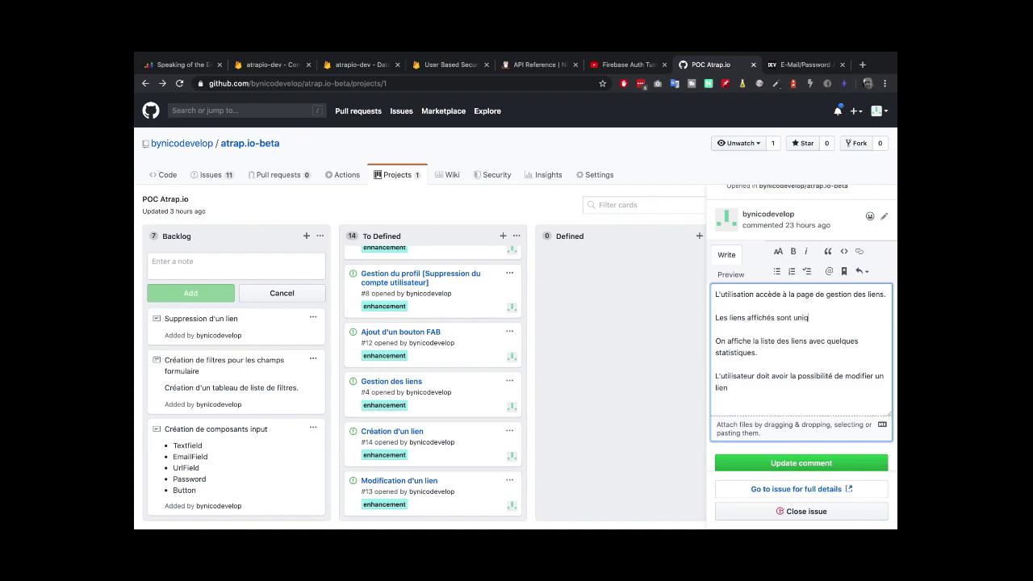
type("uement ceux qu' la crée")
key("BackSpace")
type("é")
Save the updated comment and expand its full text
left_click(807, 462)
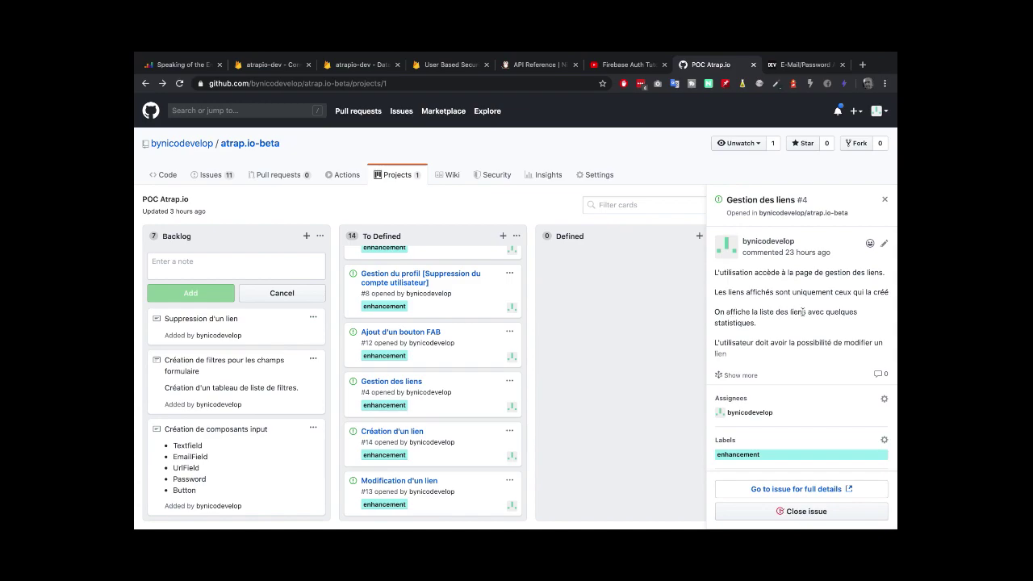
scroll(803, 313, "down", 1)
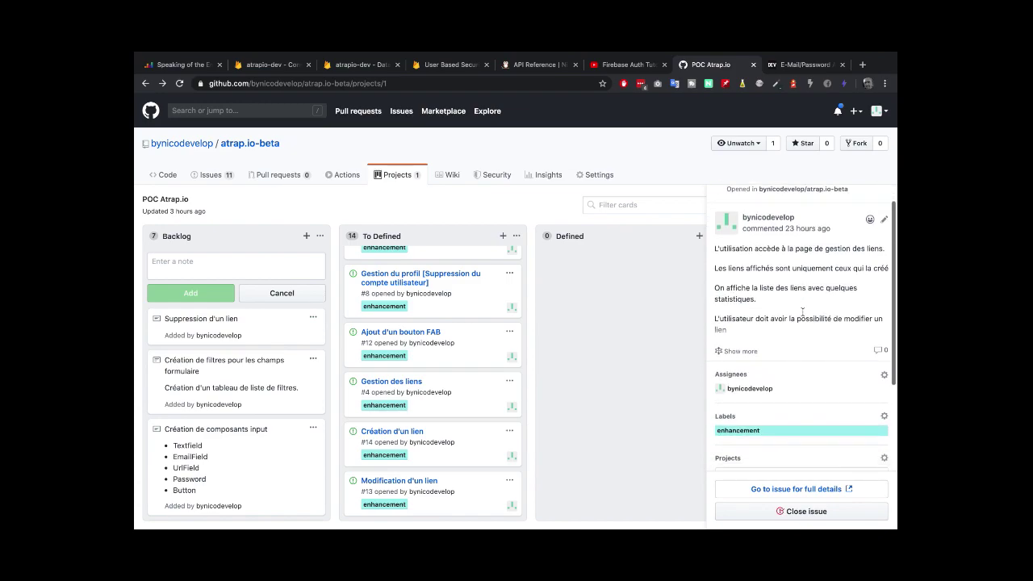
left_click(735, 353)
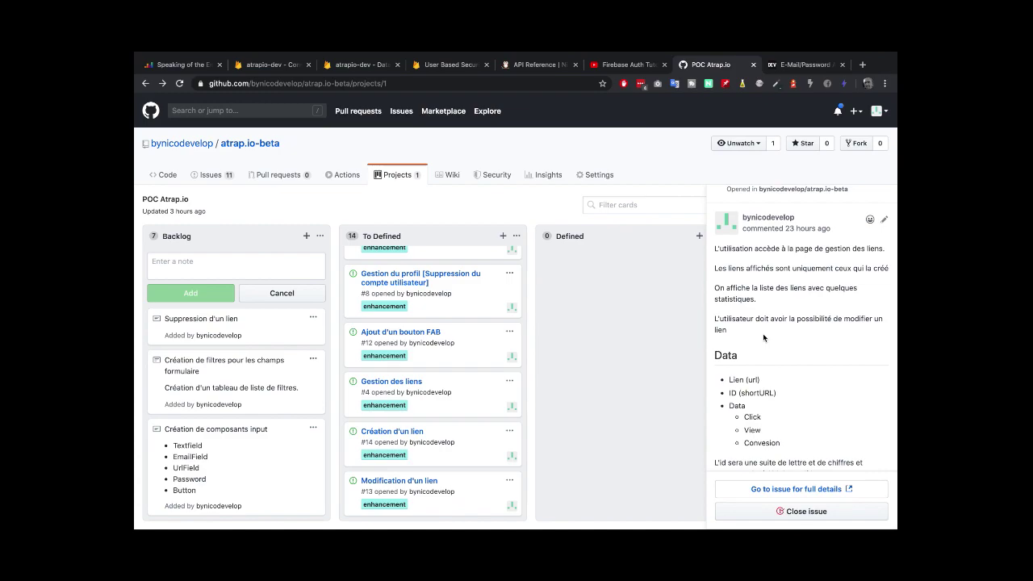
Show the actions menu of the Suppression d'un lien Backlog note
scroll(763, 337, "down", 2)
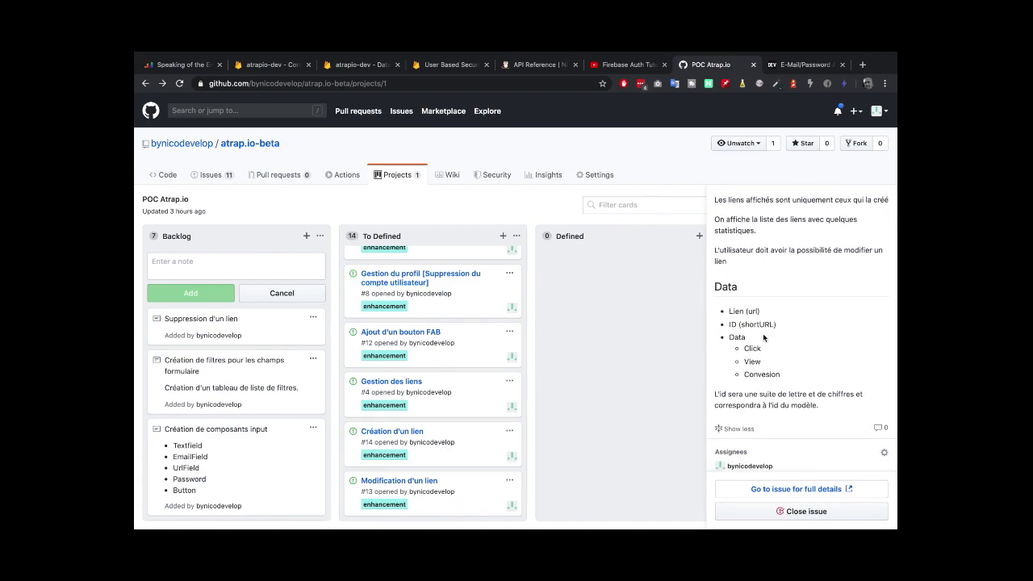
scroll(763, 337, "down", 1)
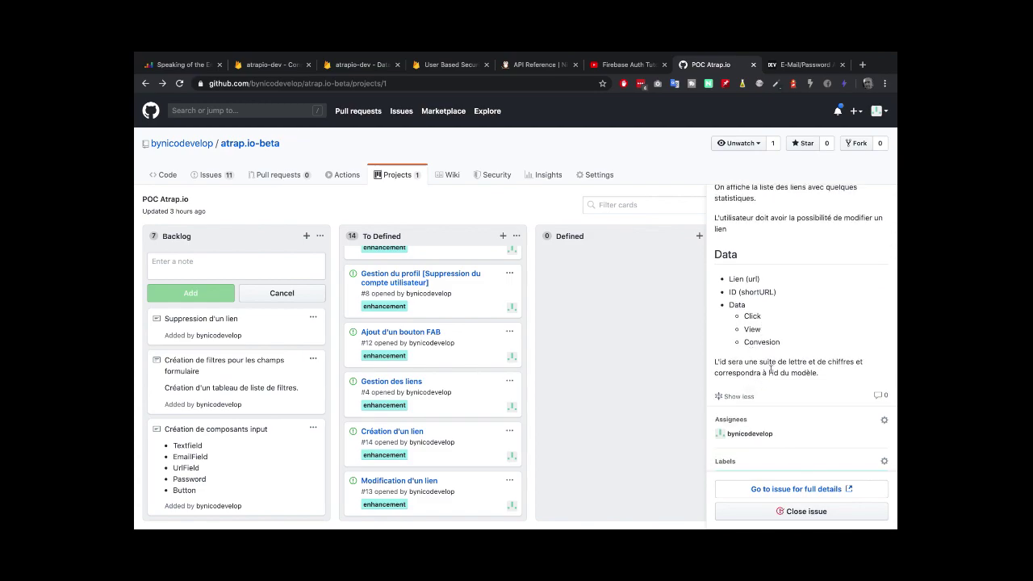
left_click(203, 322)
left_click(313, 318)
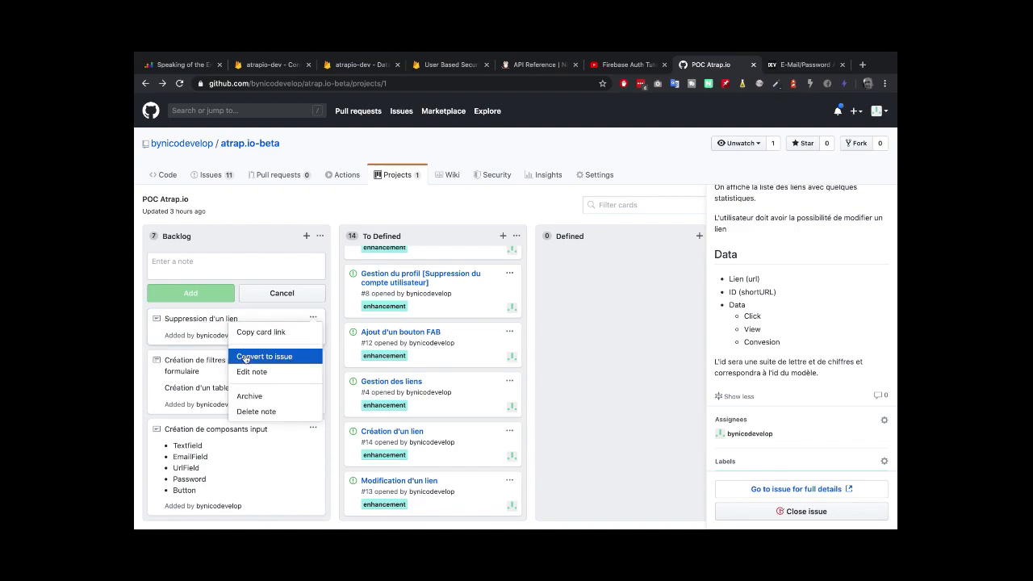
Begin converting Suppression d'un lien to an issue with 'app.atrap.io/FGHJ' as the draft body
left_click(274, 357)
left_click(520, 252)
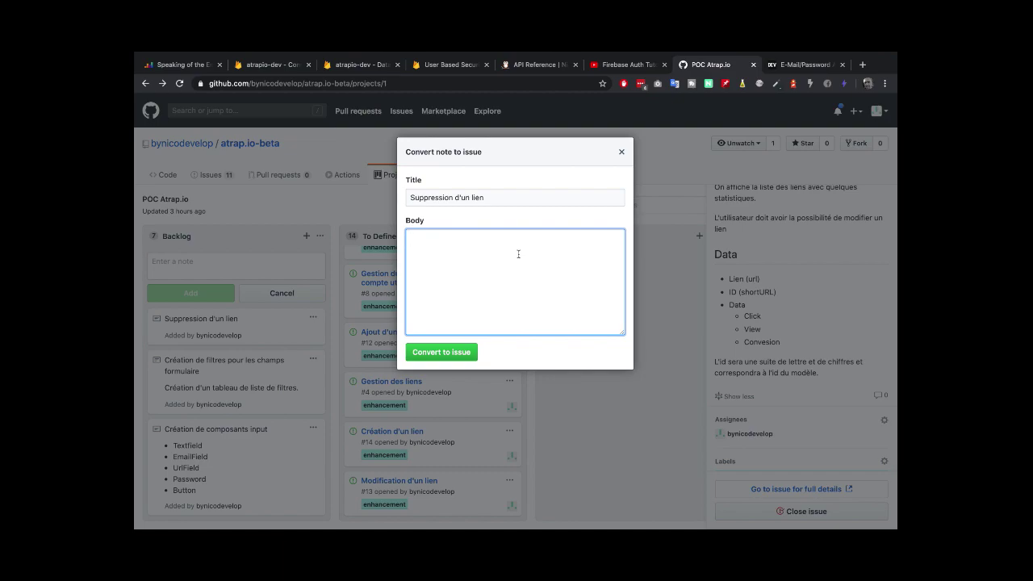
type("app.atraip.io/FGHJ")
key("super+a")
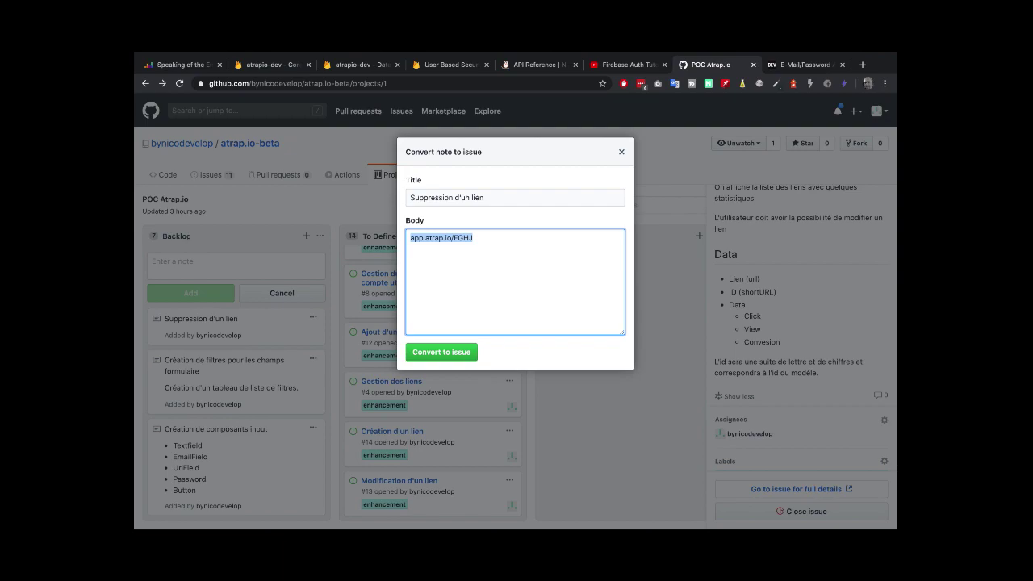
Inspect the links collection in the Firebase database, then view the User Based Security docs
left_click(349, 68)
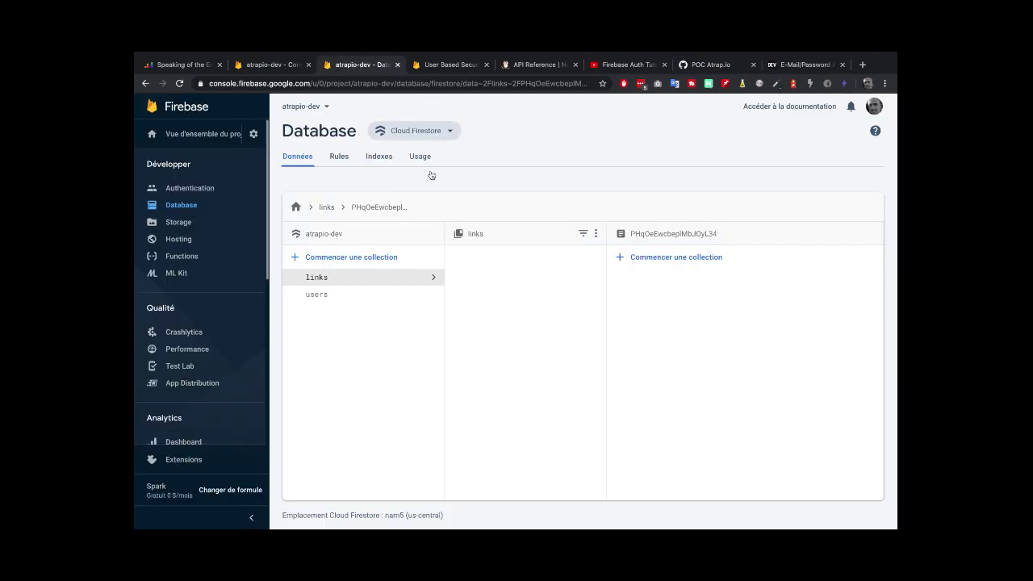
left_click(333, 282)
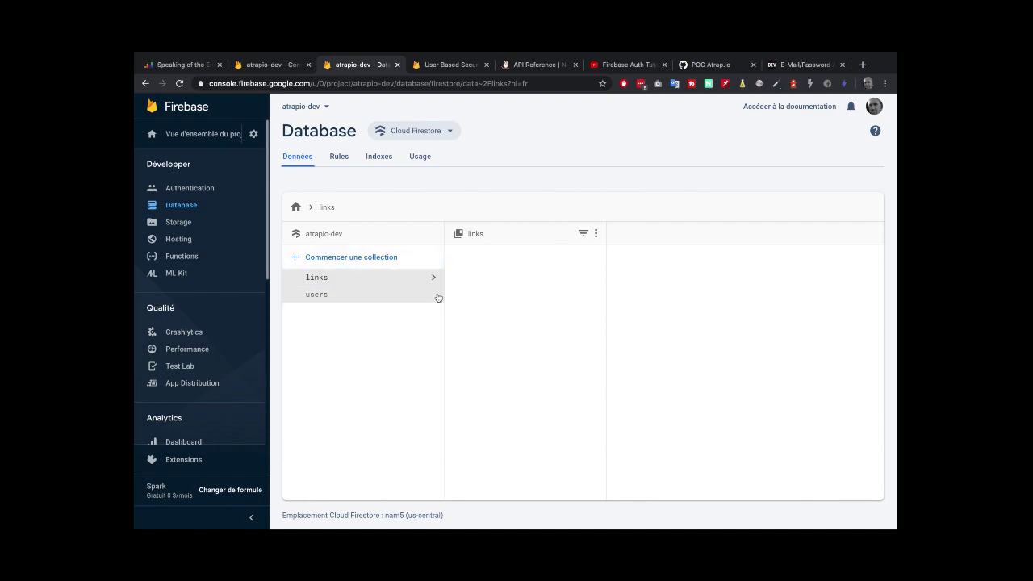
left_click(429, 65)
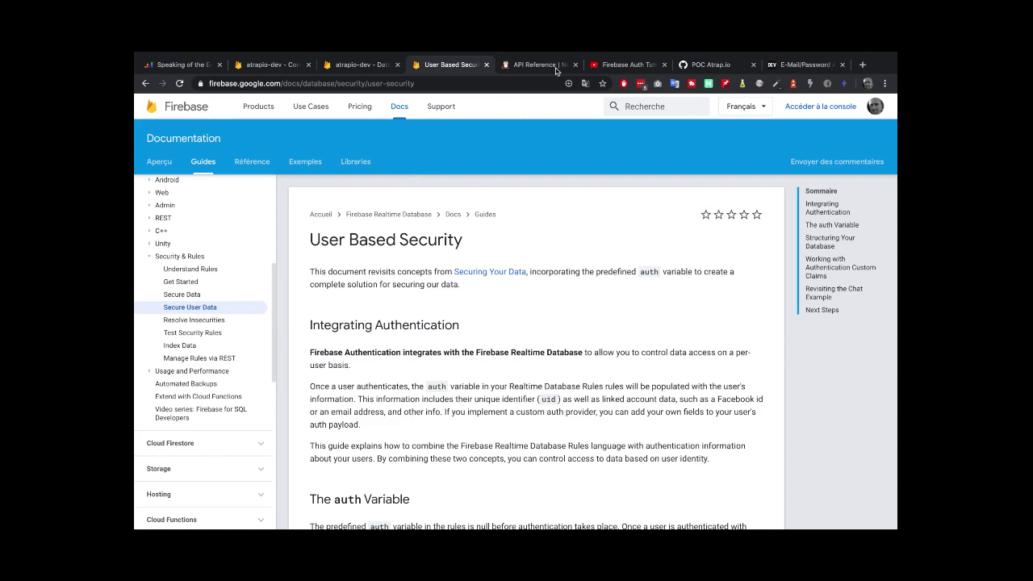
Replace the draft link with a description: deleting a link keeps service continuity, like bit.ly
left_click(705, 70)
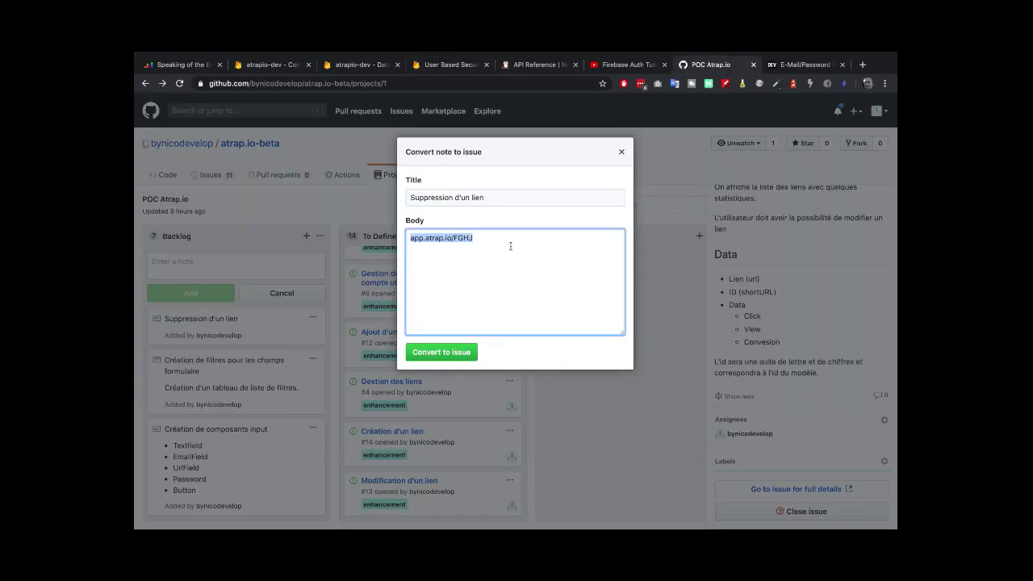
left_click(482, 247)
left_click_drag(470, 246, 397, 238)
type("La suppression d'un")
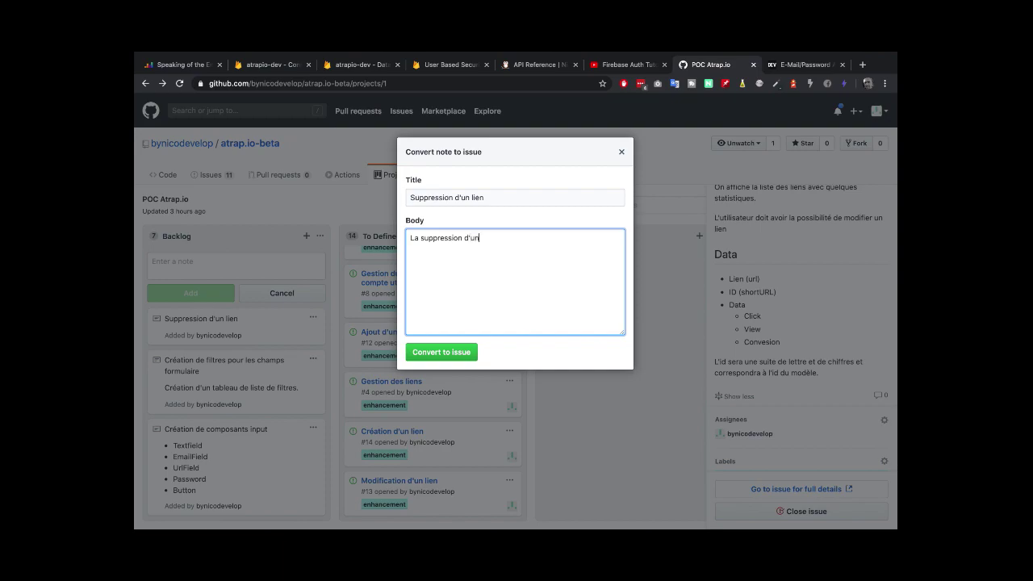
type("e lien permet la continuuité du service comme")
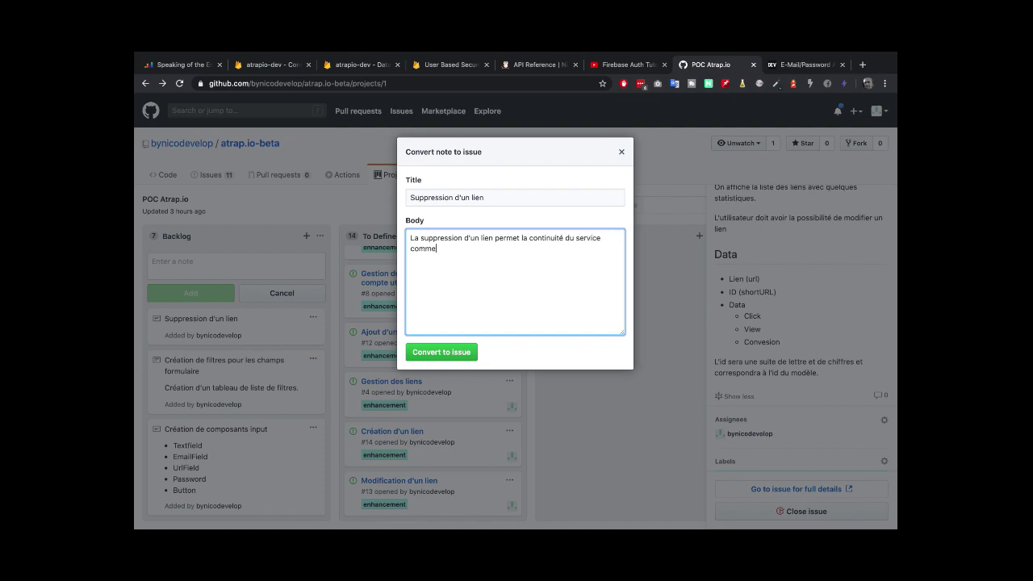
type(" un service looklike")
left_click(489, 249)
type("bit.ly.")
Add the line 'L'utilisateur est sur la page de la modification du lien et accède à un bouton de suppression'
key("Return")
type("Al")
key("BackSpace")
type("L'utilisateur")
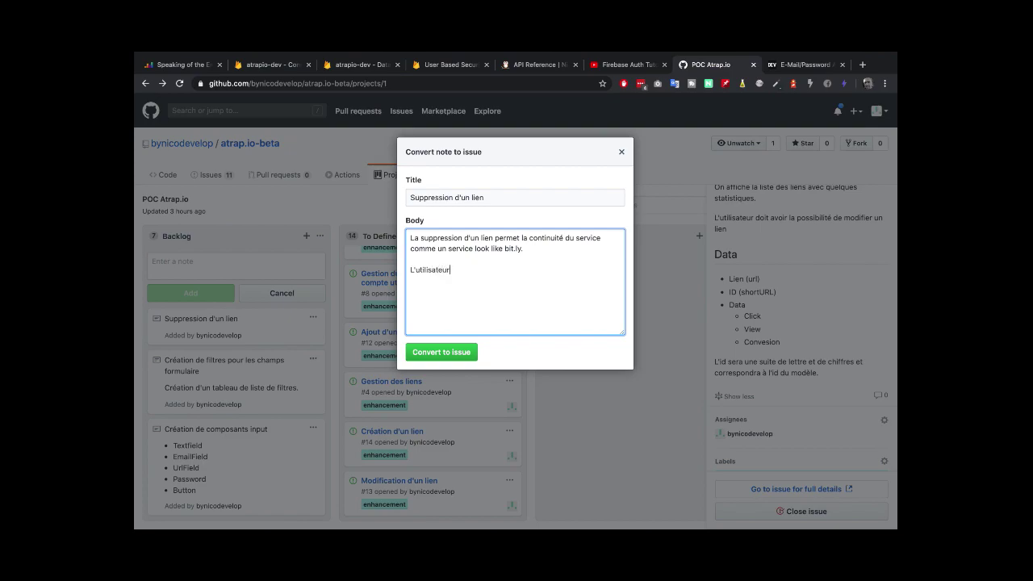
type(" est sur la page du lien")
double_click(506, 271)
type("de la modification")
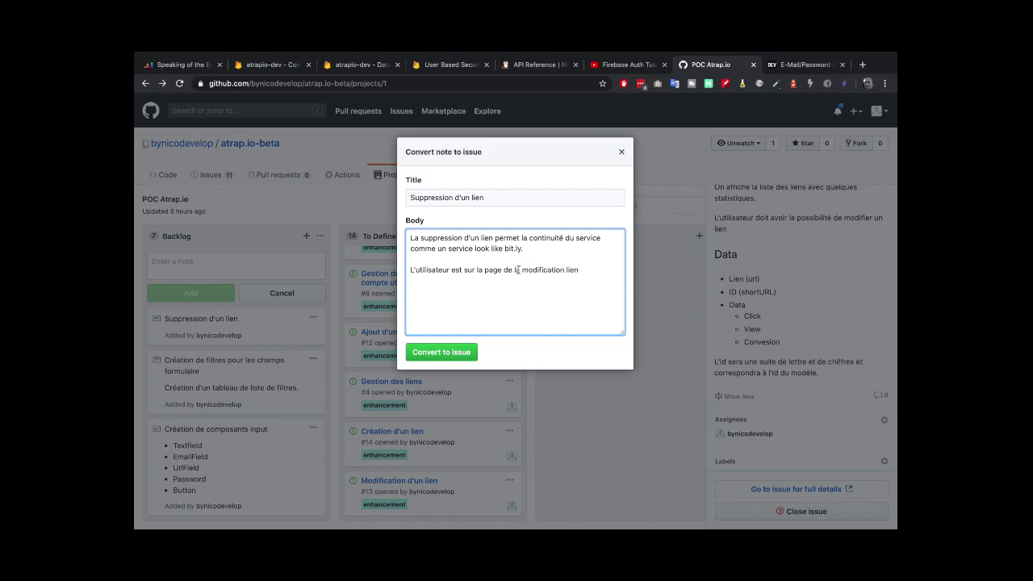
type(" du")
key("Right")
key("Right")
key("Right")
key("Right")
key("Right")
type("et ")
type("accède ")
type("à un bouton")
type(" \"")
type("de suppression")
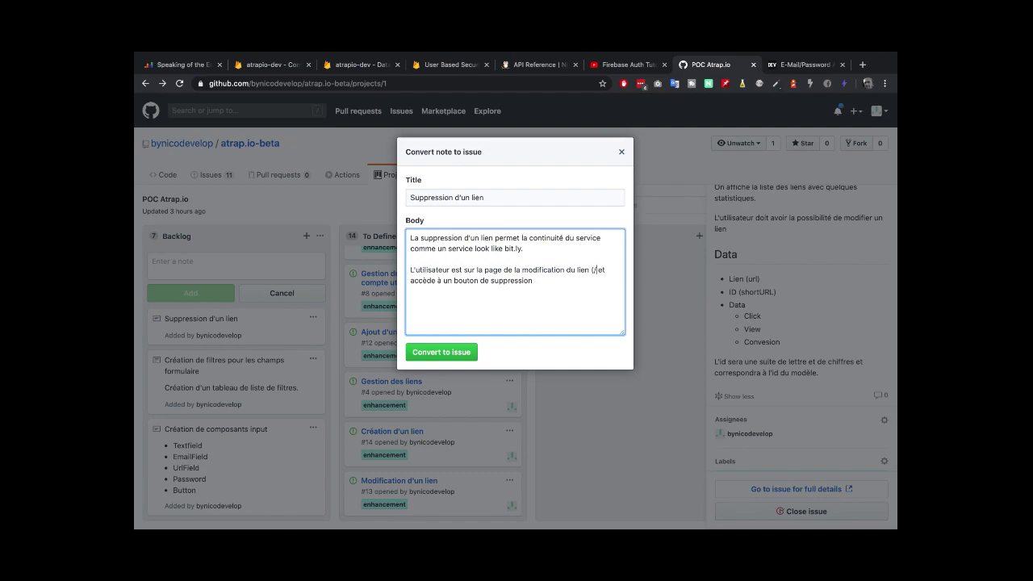
Paste the use-case block and rewrite the refuse case: user stays on the same page, nothing else happens
key("ctrl+v")
left_click_drag(473, 326, 398, 320)
type("L'util")
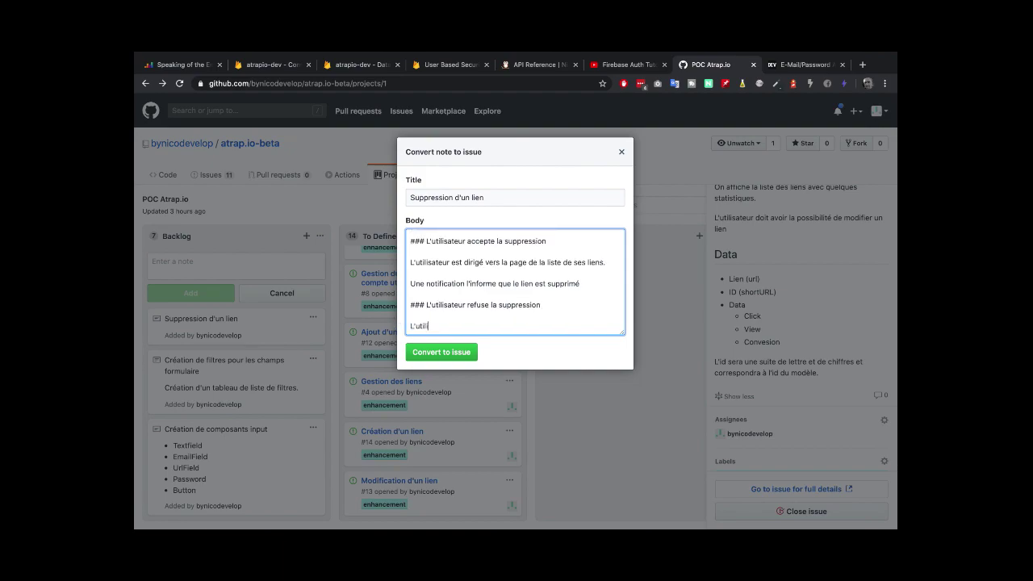
type("isateur reste sur la même page e")
type("rien dene se passe de plus.")
After the '…de ses liens.' line, add 'Sont lien est en même supprimé de la liste des liens.'
scroll(475, 257, "up", 5)
scroll(475, 256, "down", 3)
scroll(475, 257, "up", 3)
scroll(475, 257, "down", 1)
scroll(475, 257, "down", 4)
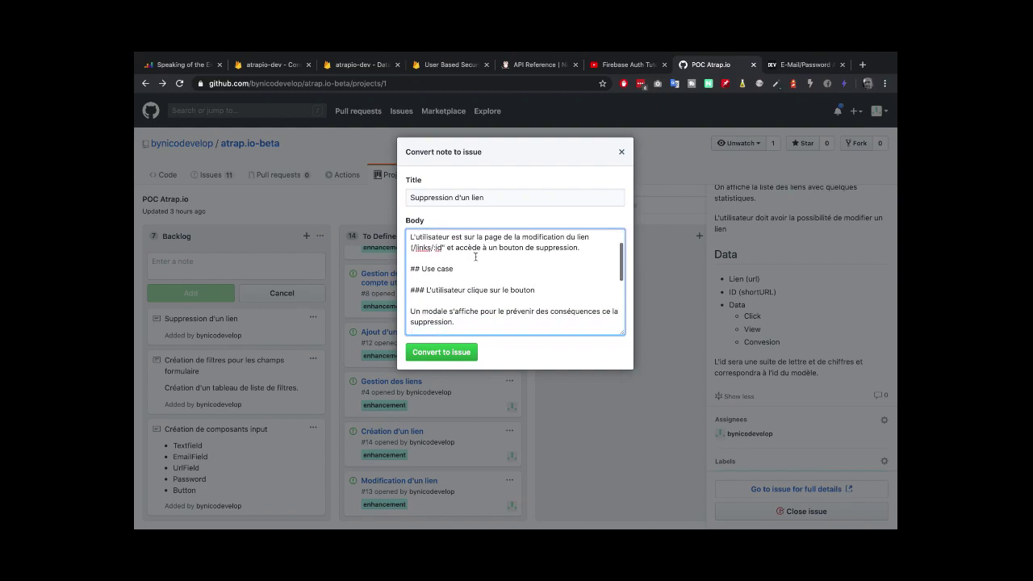
left_click(473, 284)
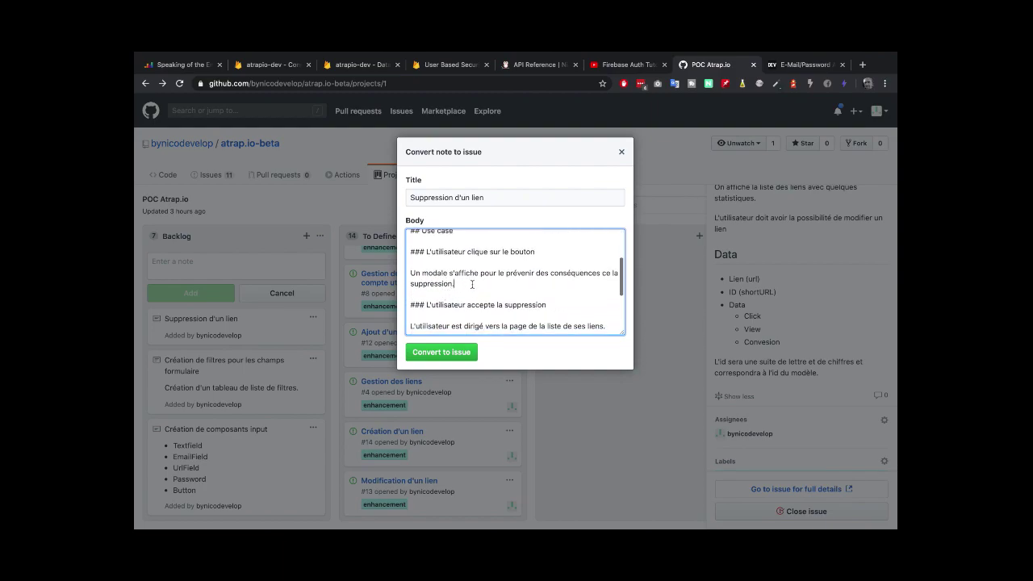
key("shift+super+Down")
left_click(442, 281)
scroll(435, 274, "down", 2)
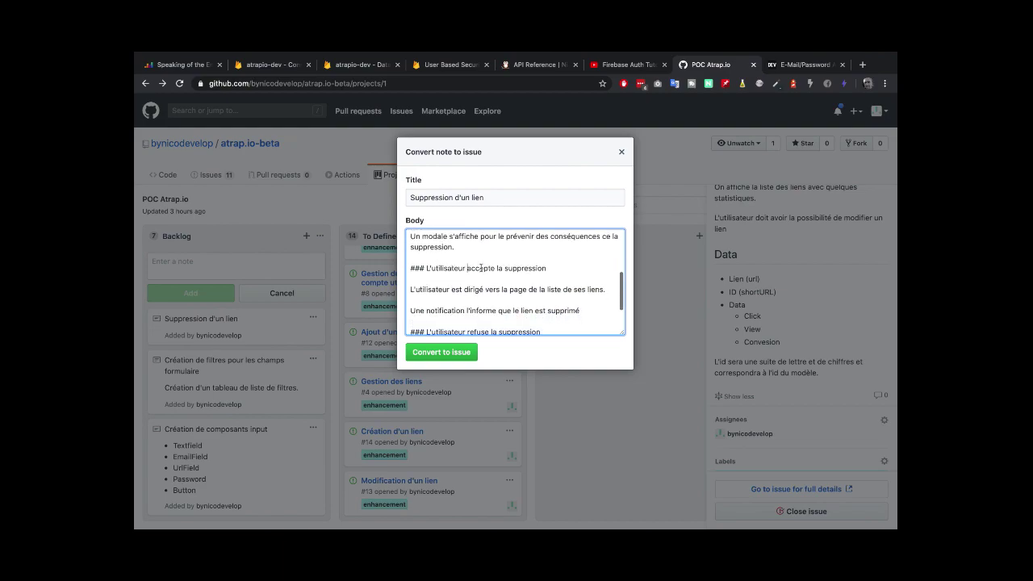
left_click_drag(555, 271, 420, 269)
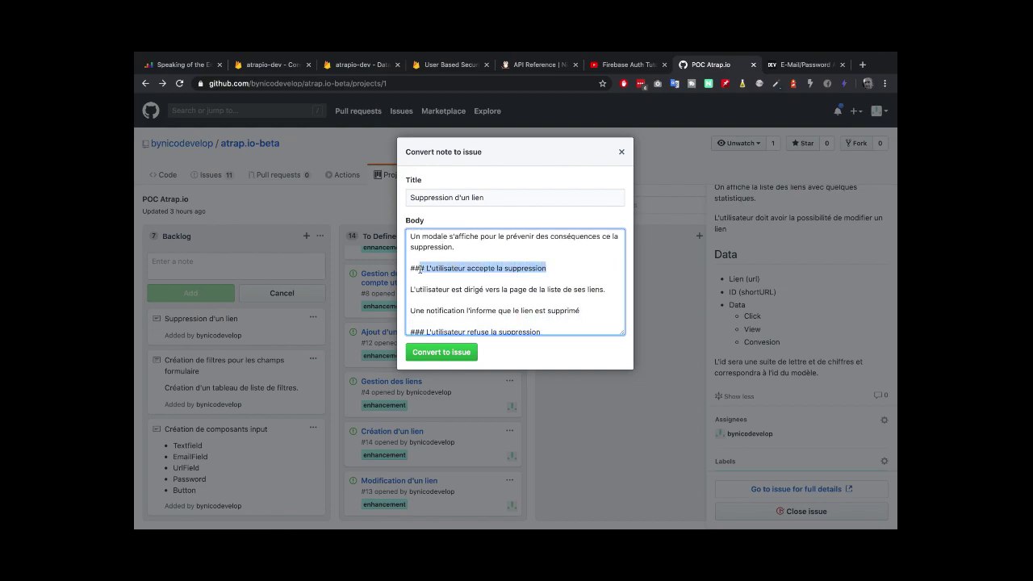
scroll(419, 270, "down", 2)
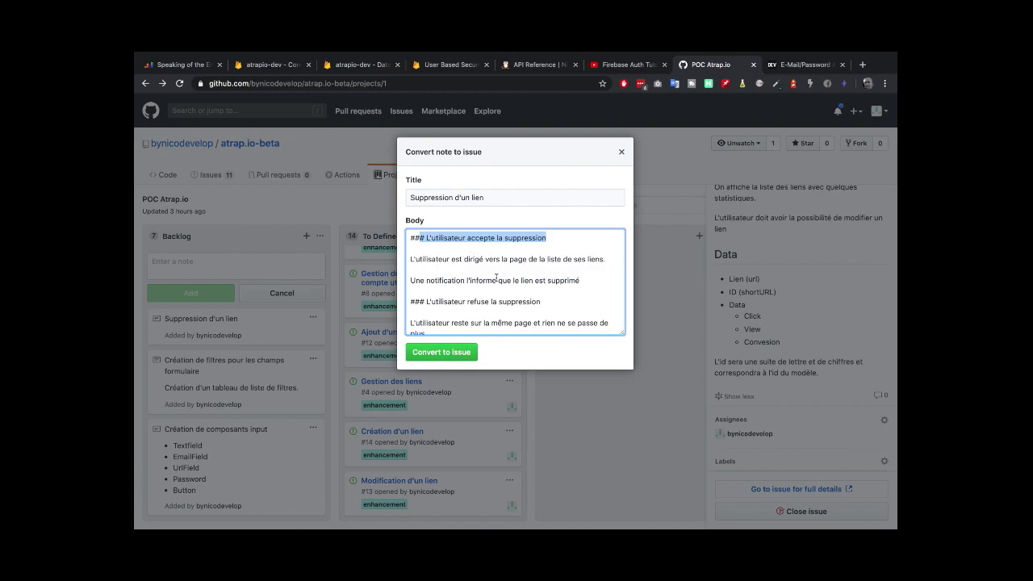
left_click(607, 259)
key("Return")
key("Return")
type("Sont lien est en même supprimé de la liste des liens.")
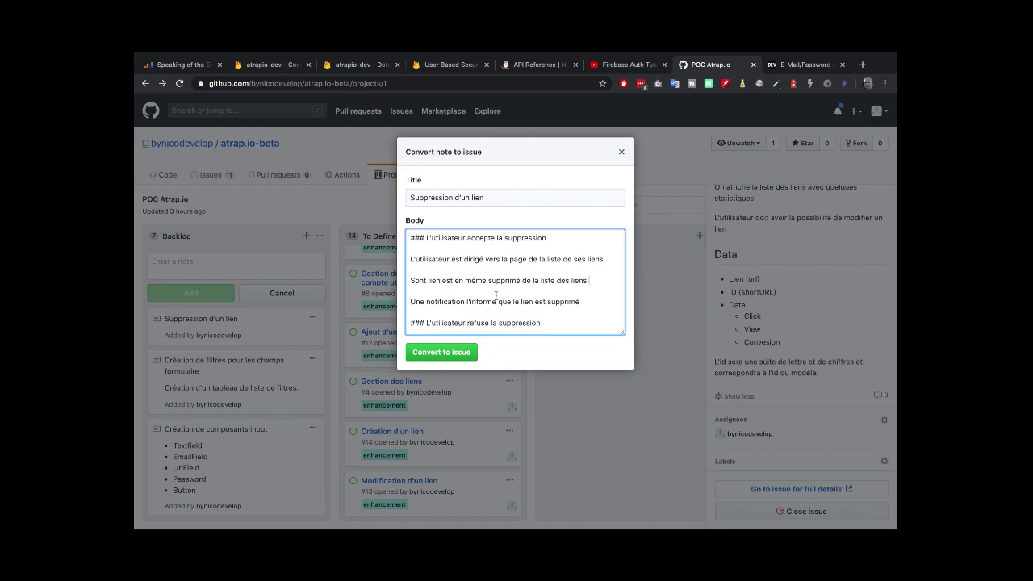
Append a '## Data' section saying links need a deletion flag, with state: active, deleted
key("super+Down")
key("Return")
key("Return")
type("## Dat")
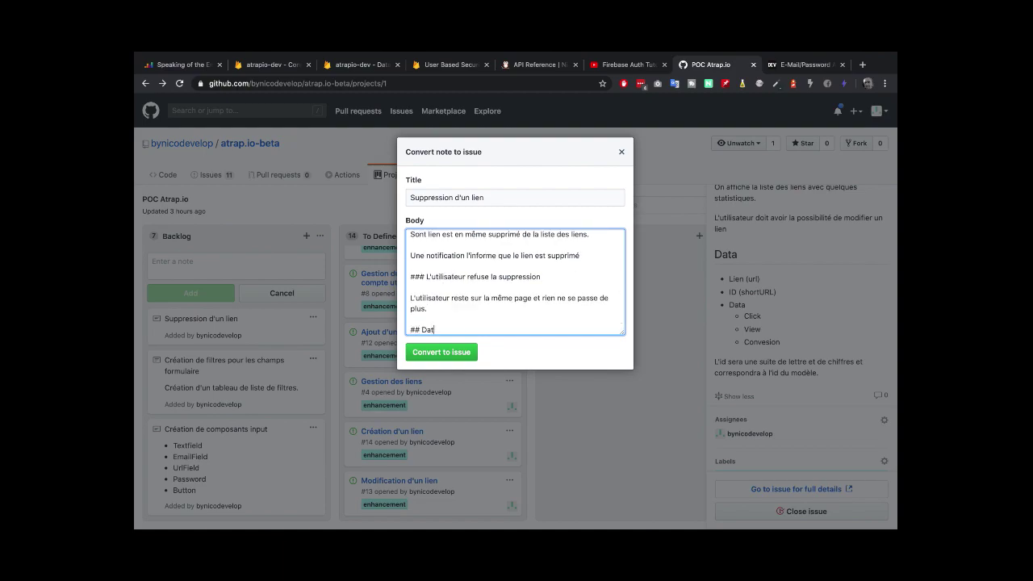
type("a")
key("Return")
key("Return")
type("Il faut ajouter aux l")
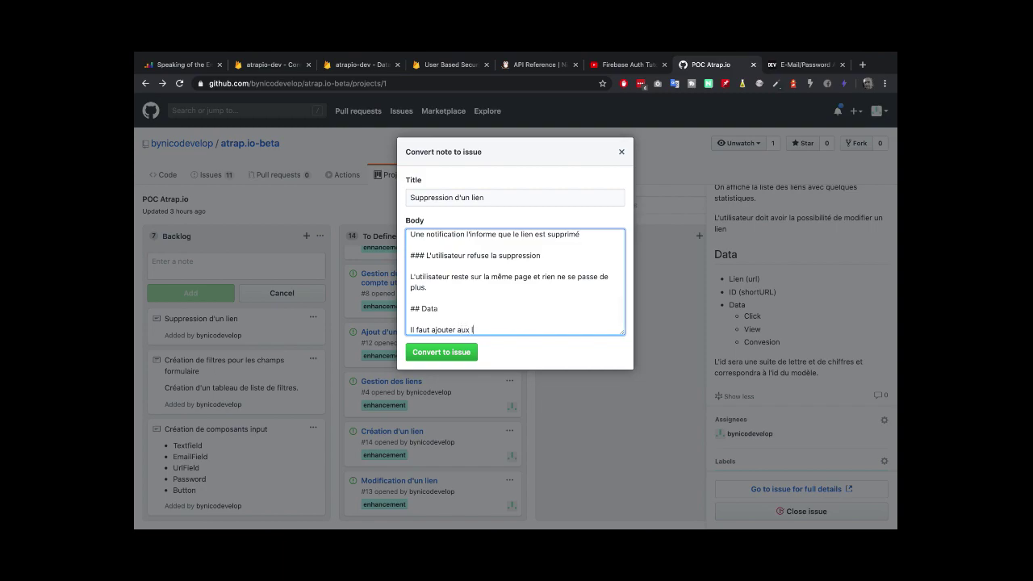
type("iens un flag information de la suppression de l")
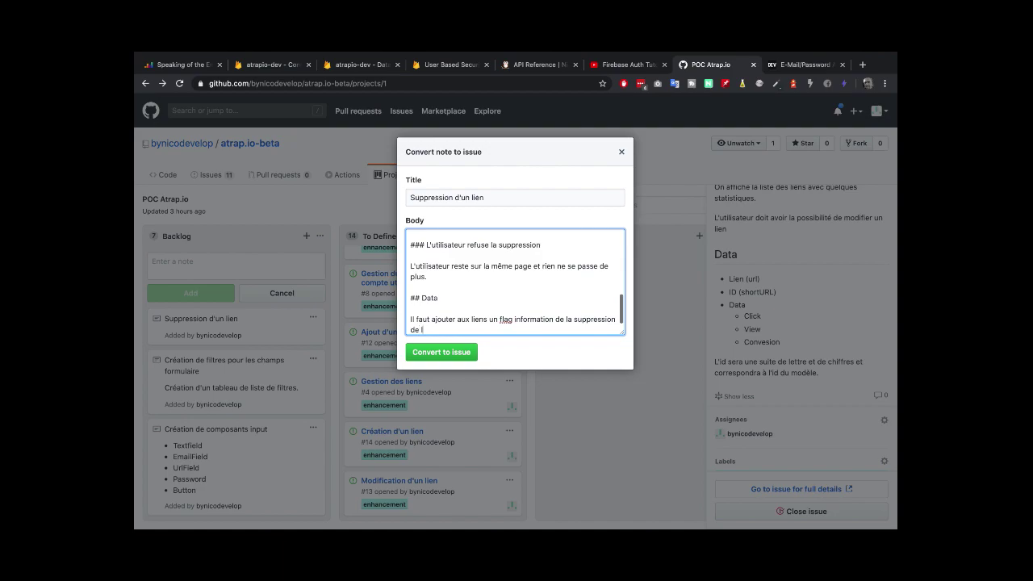
type("a donnée.")
key("Return")
key("Return")
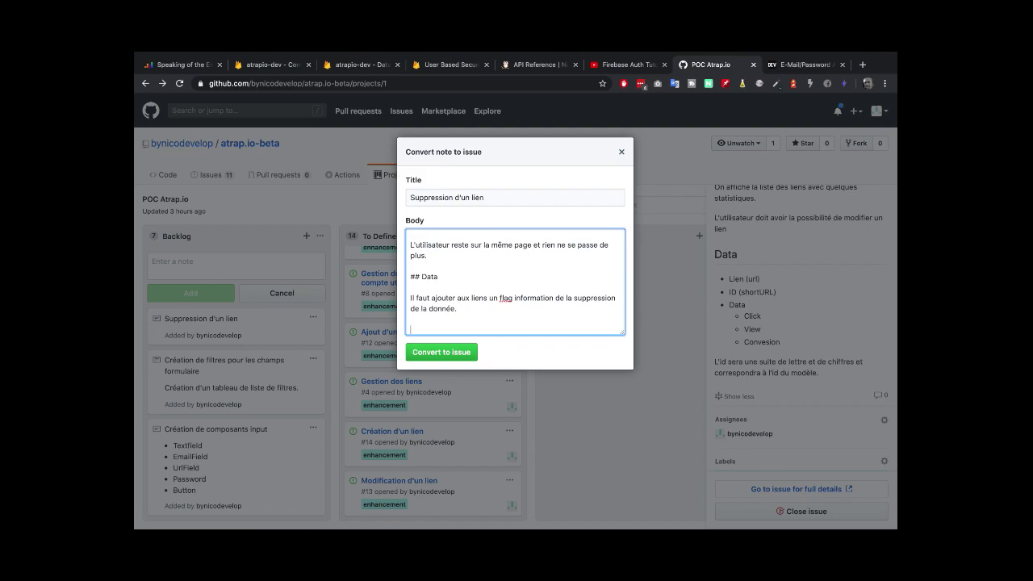
type("etat")
type("state")
type(" : active")
type(",")
type(" delete")
type("d")
Wrap the state values in quotes so the line reads "active", "deleted"
left_click(433, 329)
type("\"")
left_click(458, 330)
type("\"")
left_click(465, 329)
type("\"")
double_click(439, 329)
double_click(481, 329)
left_click(502, 330)
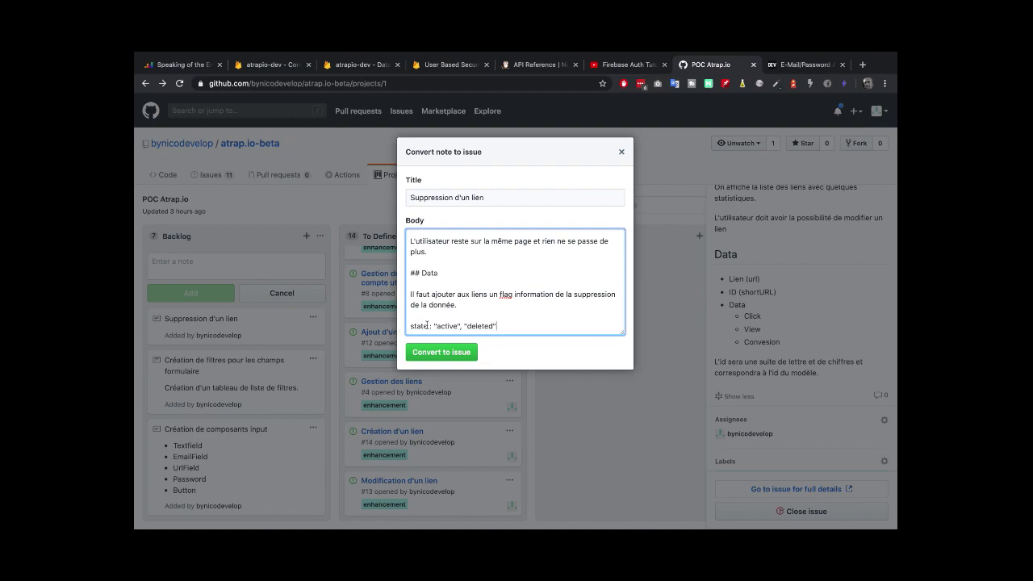
left_click_drag(497, 325, 402, 331)
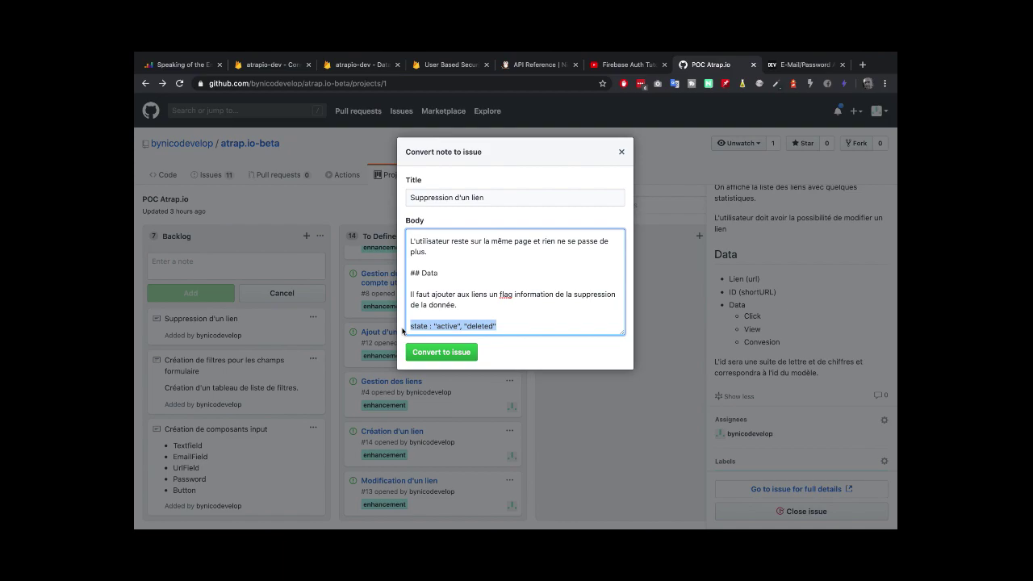
Convert the Suppression d'un lien note into issue #15
left_click(514, 298)
scroll(514, 298, "up", 2)
scroll(513, 298, "up", 5)
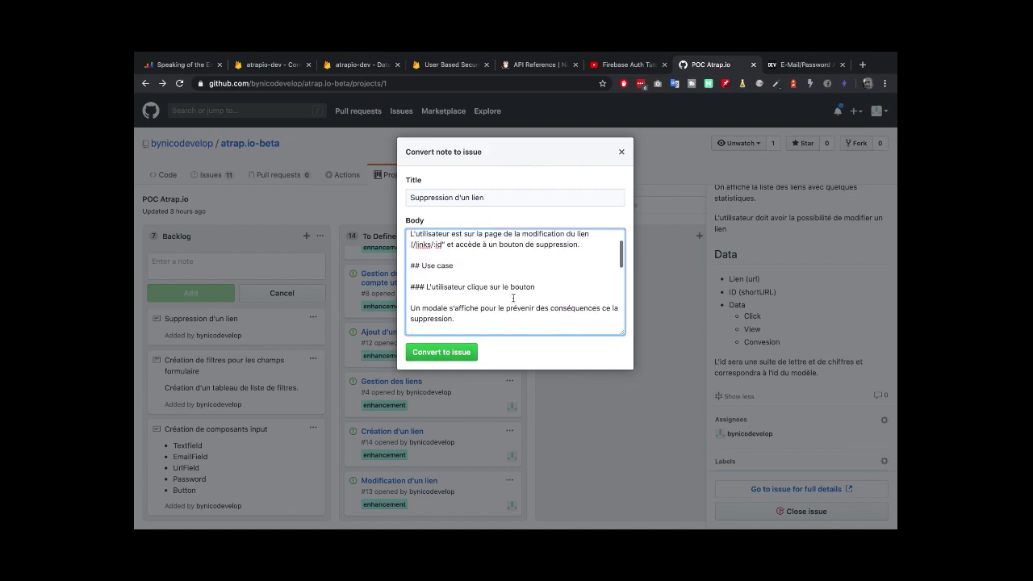
left_click(450, 352)
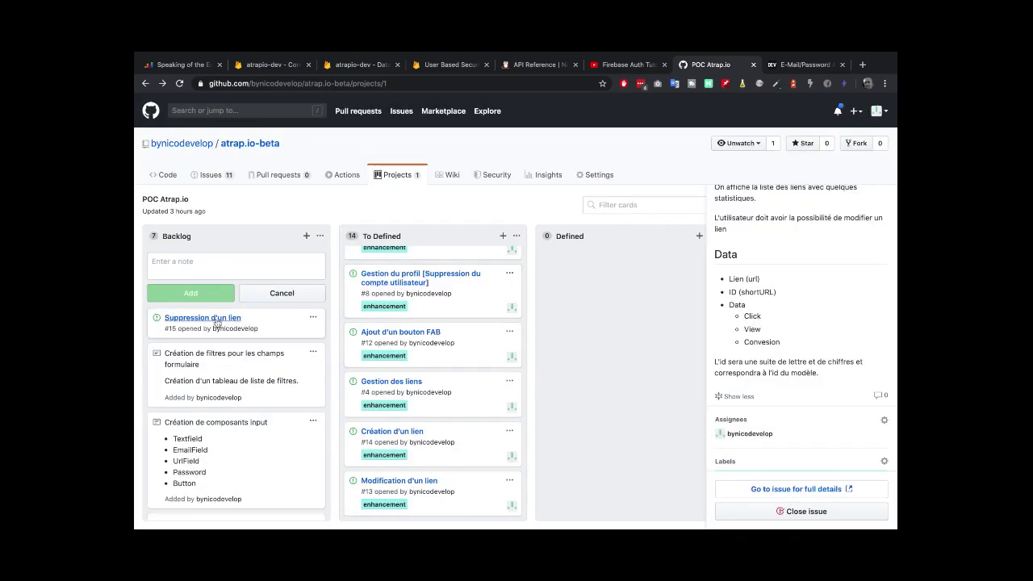
Self-assign issue #15 Suppression d'un lien and apply the enhancement label
left_click(194, 318)
scroll(791, 330, "down", 2)
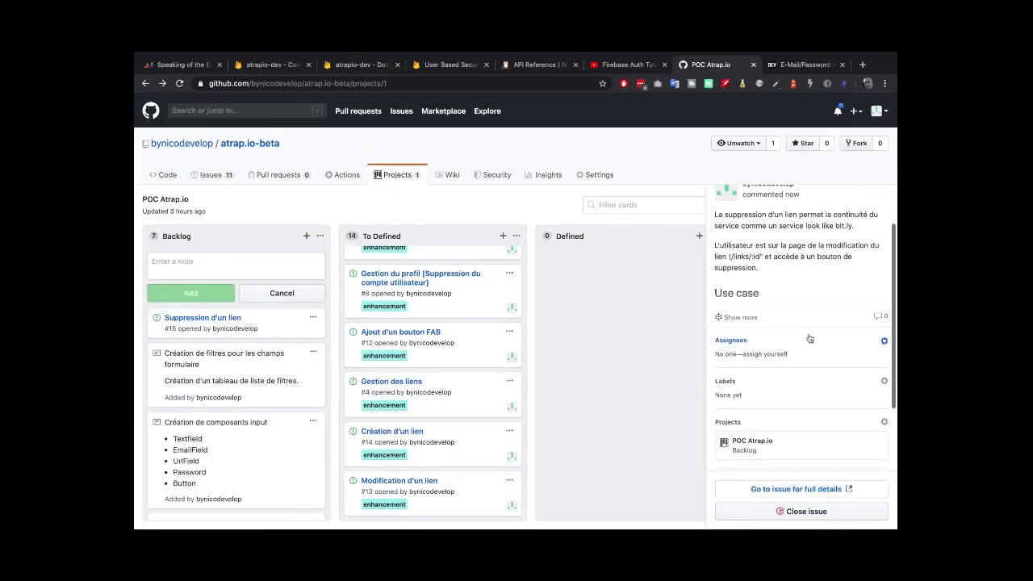
left_click(787, 340)
left_click(731, 364)
scroll(778, 444, "down", 3)
left_click(777, 449)
left_click(618, 366)
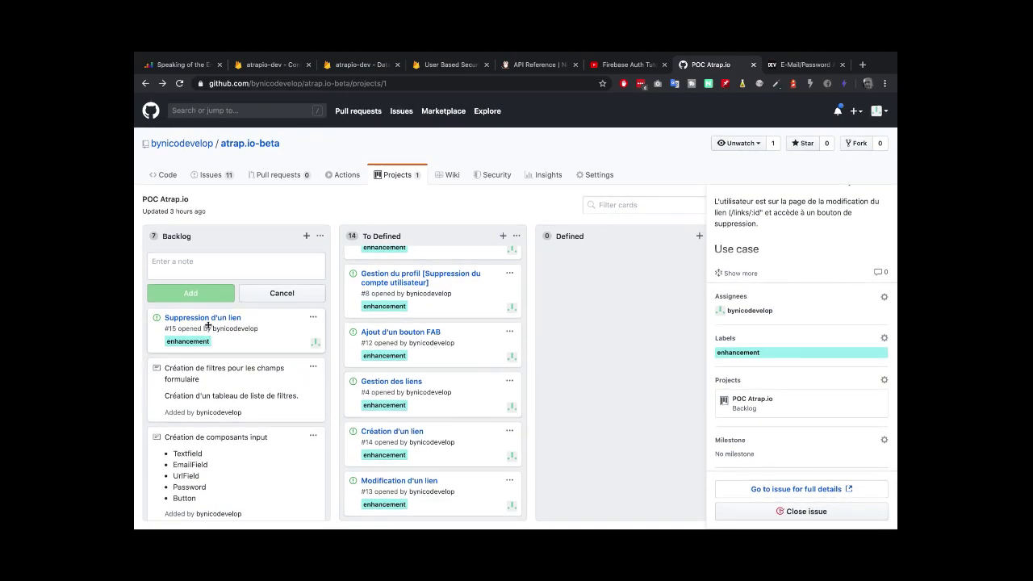
Drag the Suppression d'un lien card into To Defined below Création d'un lien
left_click_drag(207, 325, 395, 488)
scroll(437, 459, "up", 5)
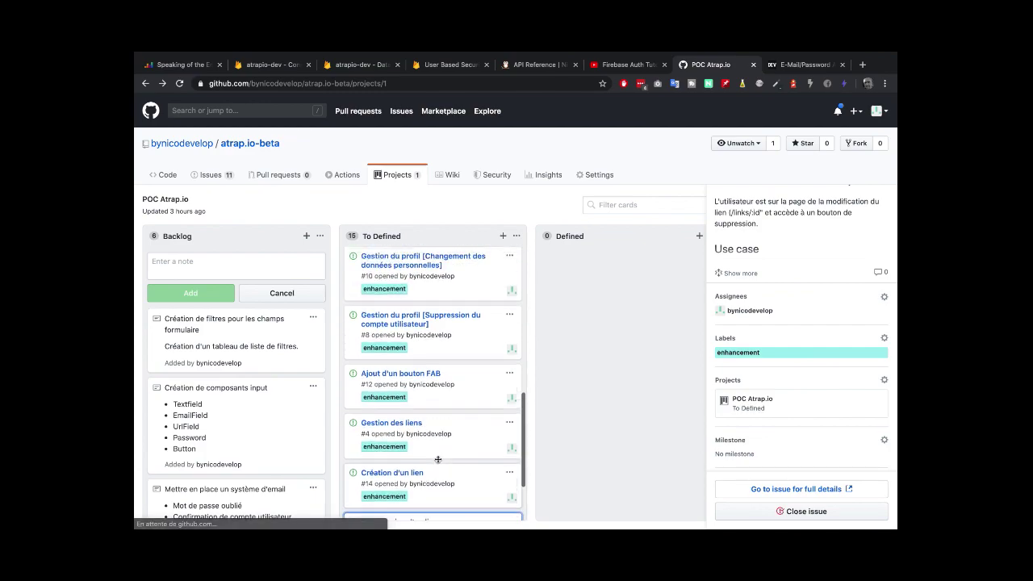
scroll(437, 459, "up", 2)
scroll(442, 435, "down", 6)
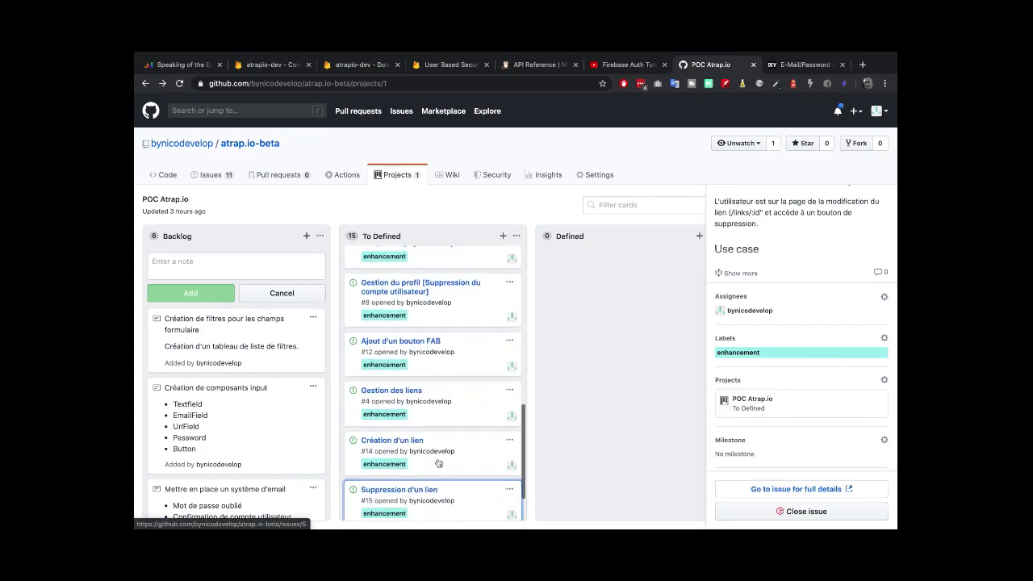
scroll(448, 400, "down", 1)
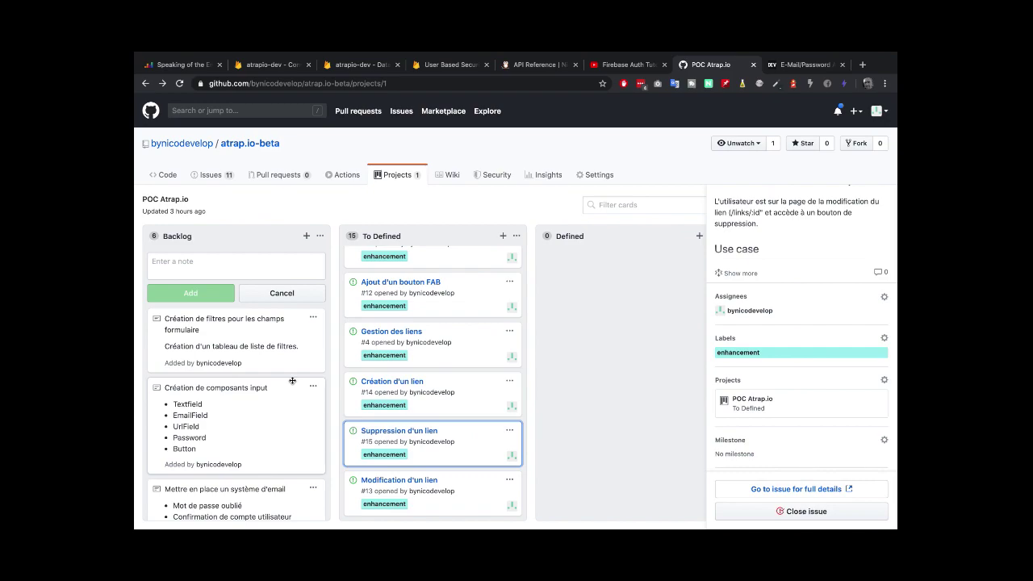
Launch the Notes app through Spotlight search for 'notes'
key("super+space")
type("notes")
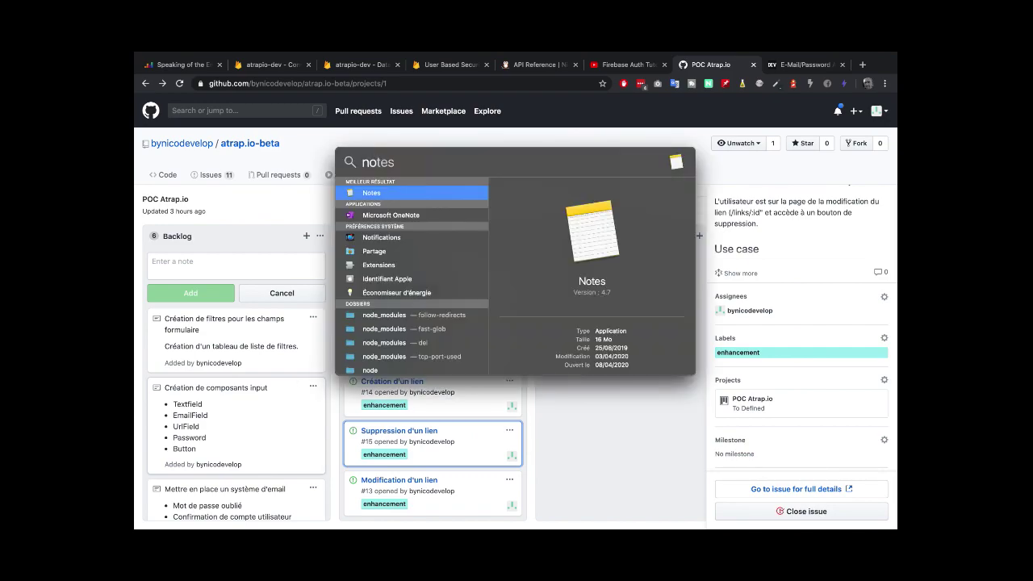
key("BackSpace")
key("Escape")
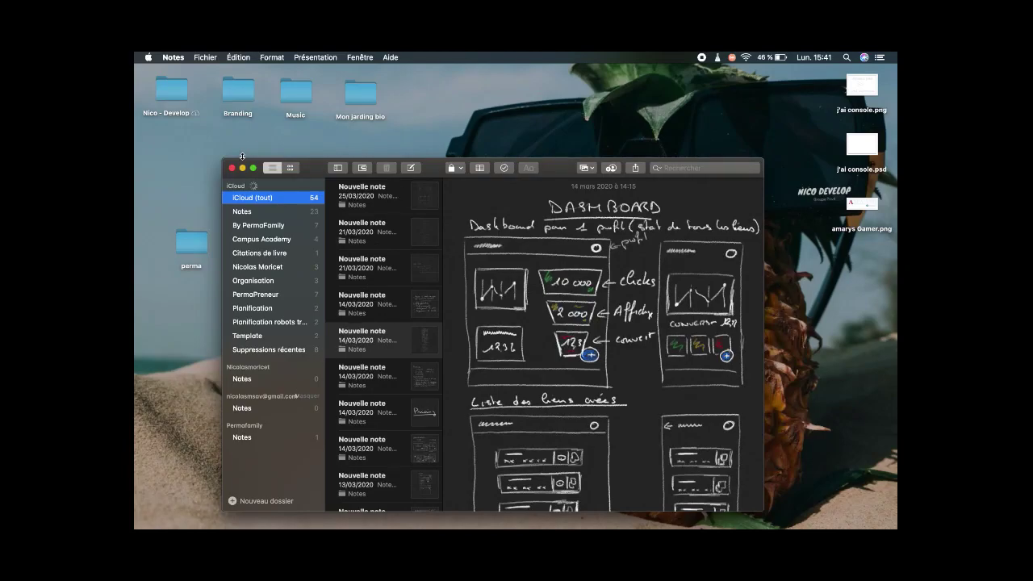
Make Notes full screen and scroll the wireframe sketches to the 'Affichage etats 1 lien' section
left_click(254, 167)
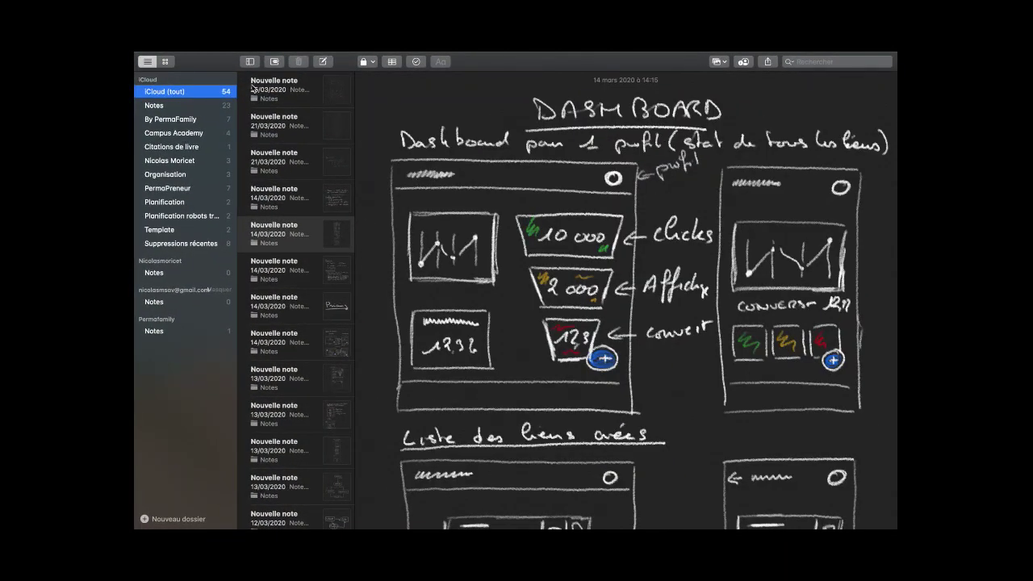
scroll(259, 203, "right", 3)
scroll(259, 203, "left", 3)
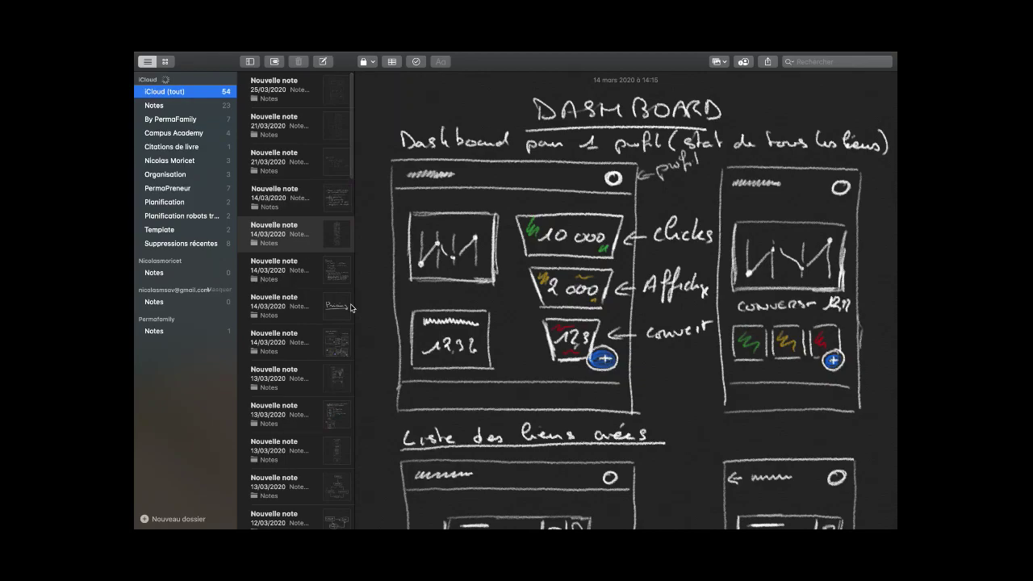
scroll(362, 307, "up", 2)
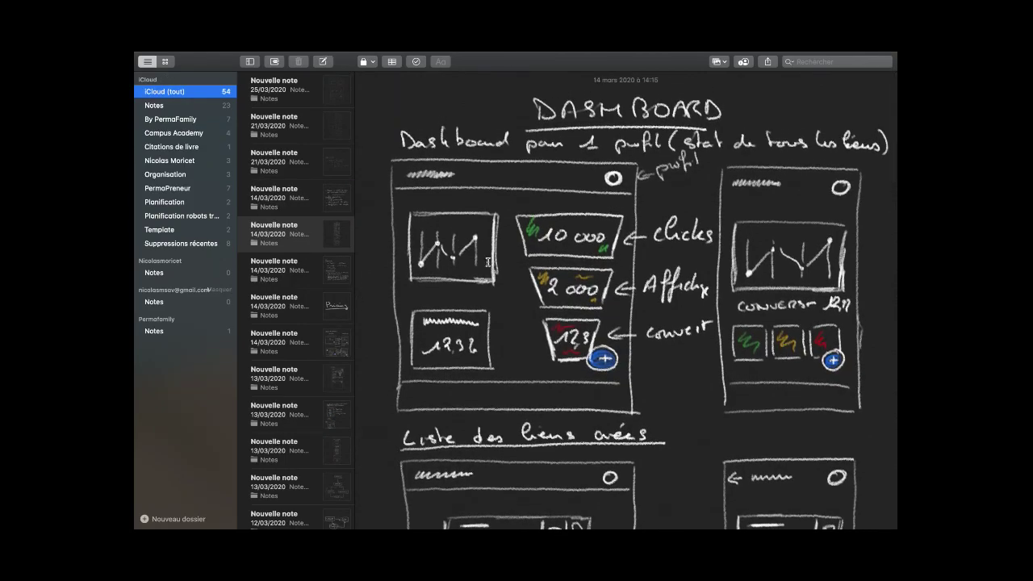
scroll(487, 262, "down", 6)
scroll(507, 255, "up", 4)
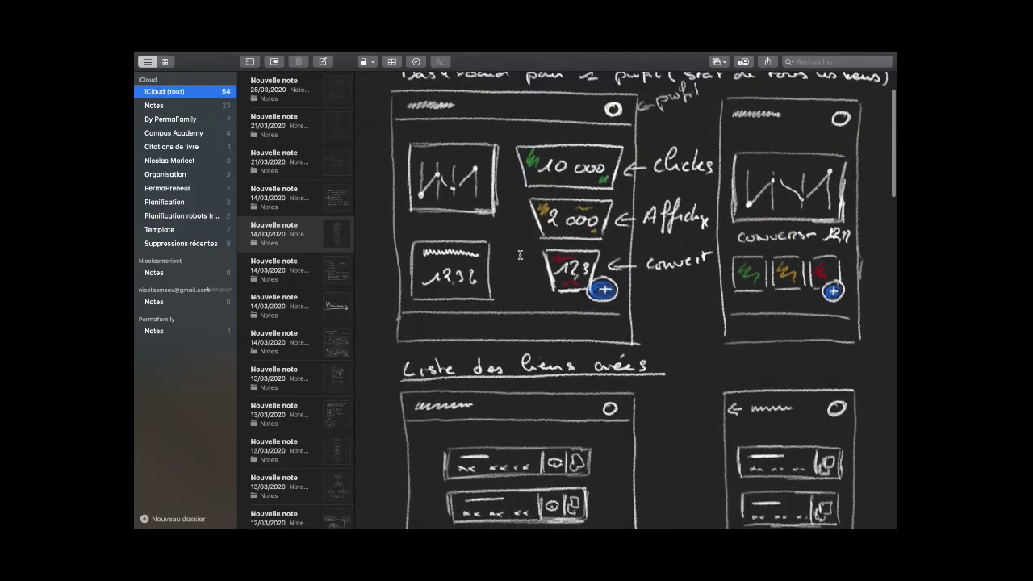
scroll(690, 243, "up", 2)
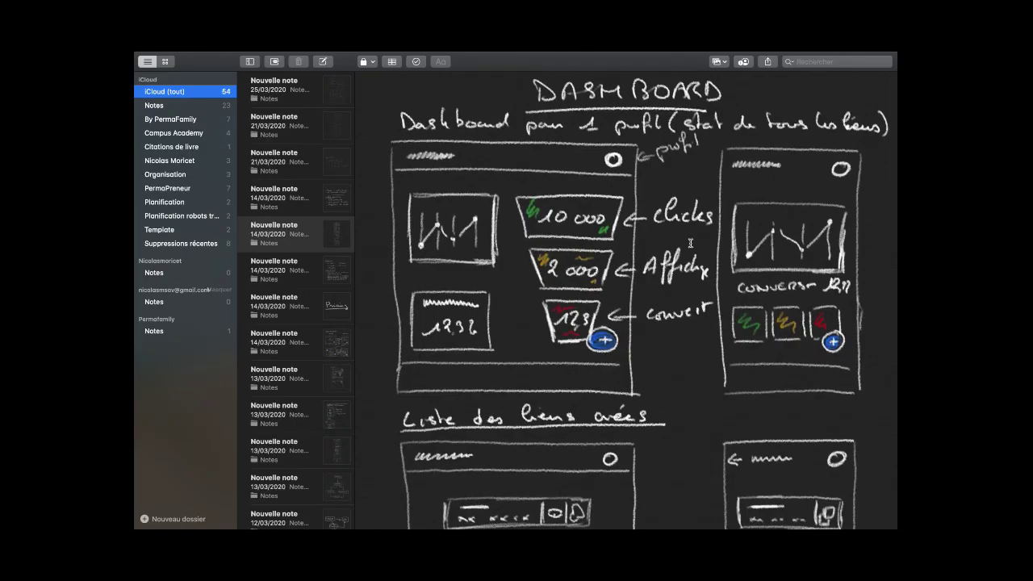
scroll(690, 243, "down", 10)
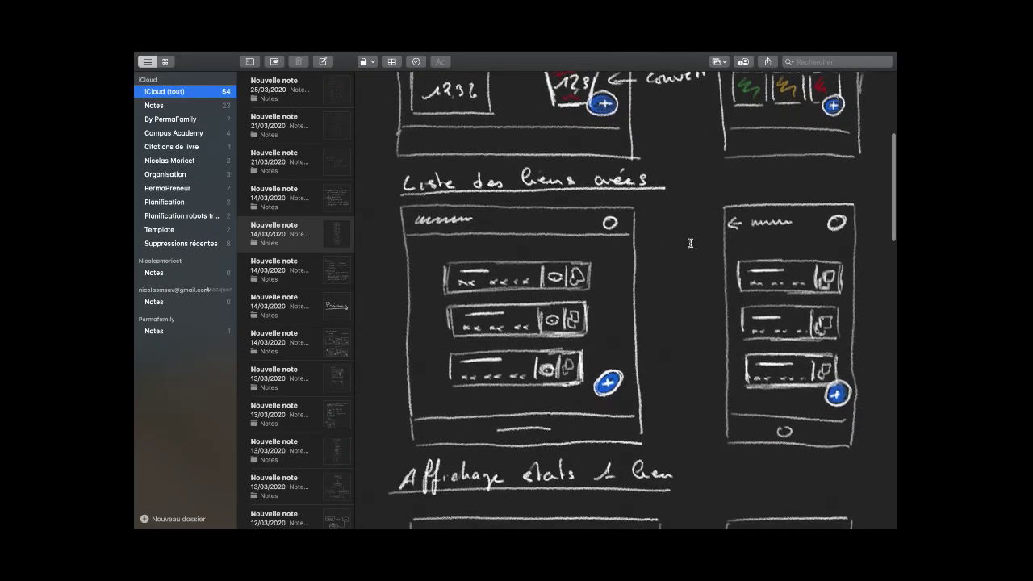
scroll(690, 243, "down", 14)
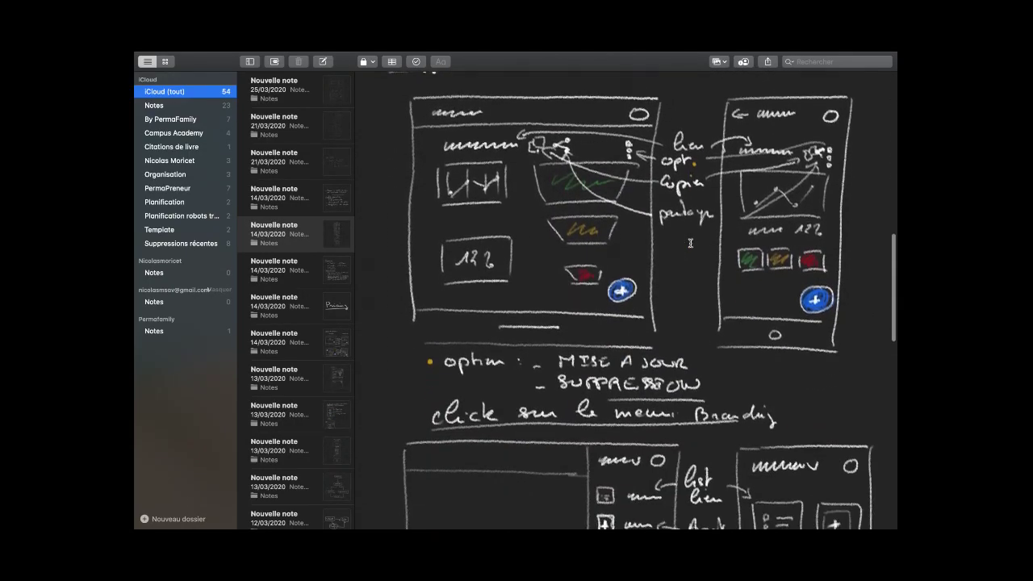
scroll(690, 243, "down", 9)
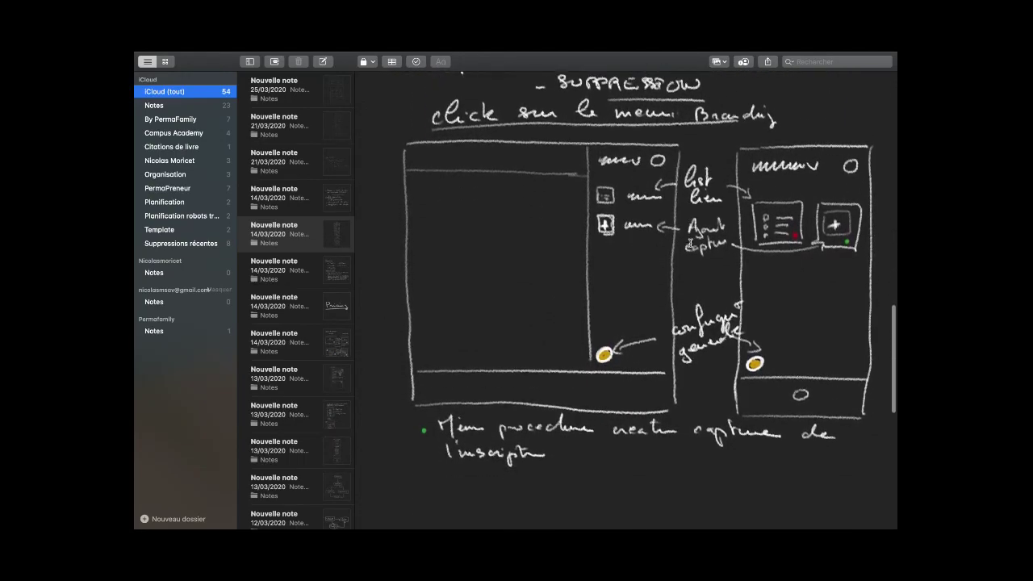
scroll(689, 243, "down", 5)
scroll(690, 243, "down", 6)
scroll(689, 242, "down", 3)
scroll(690, 243, "up", 15)
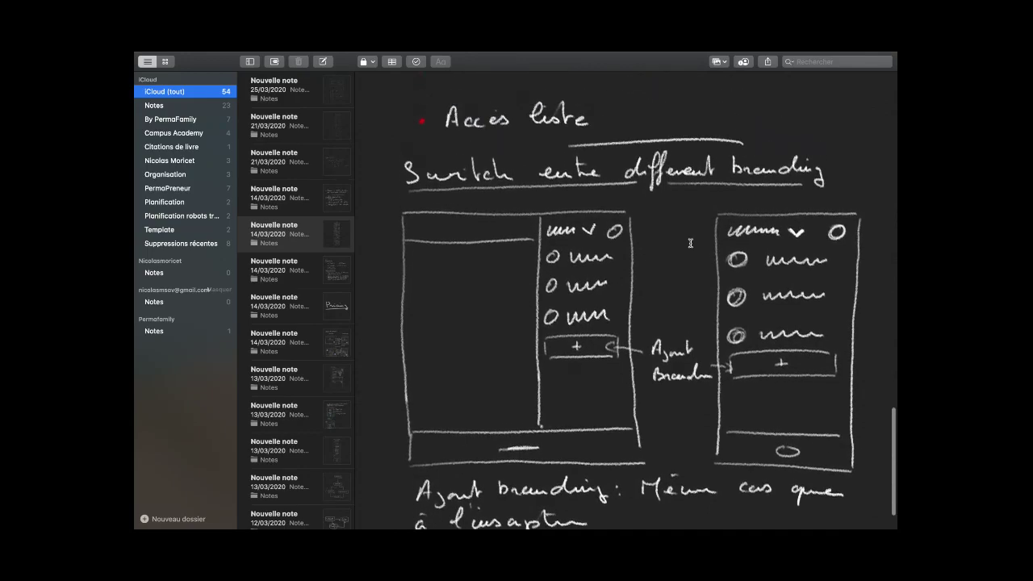
scroll(690, 243, "up", 11)
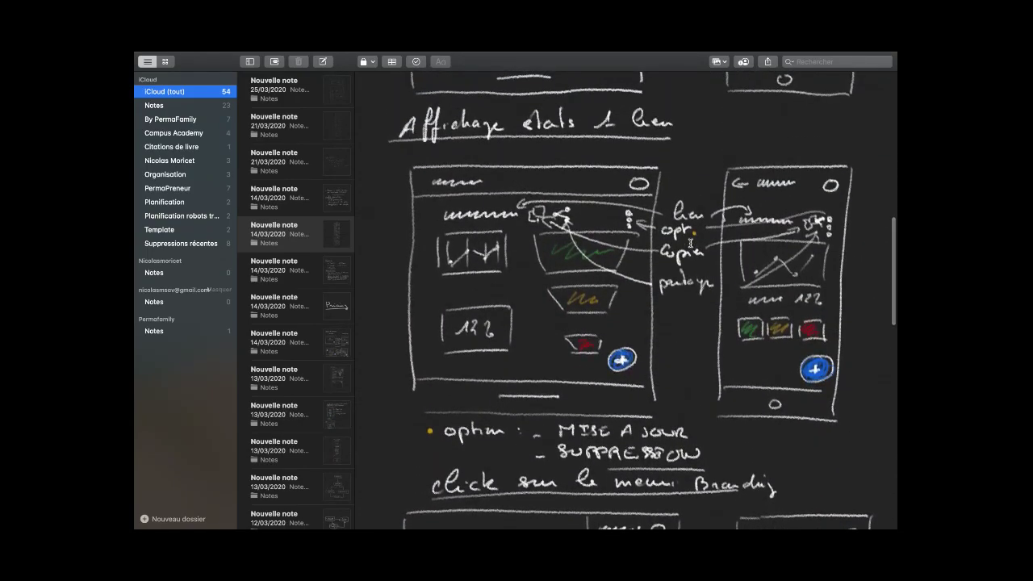
scroll(690, 243, "up", 4)
scroll(690, 244, "up", 6)
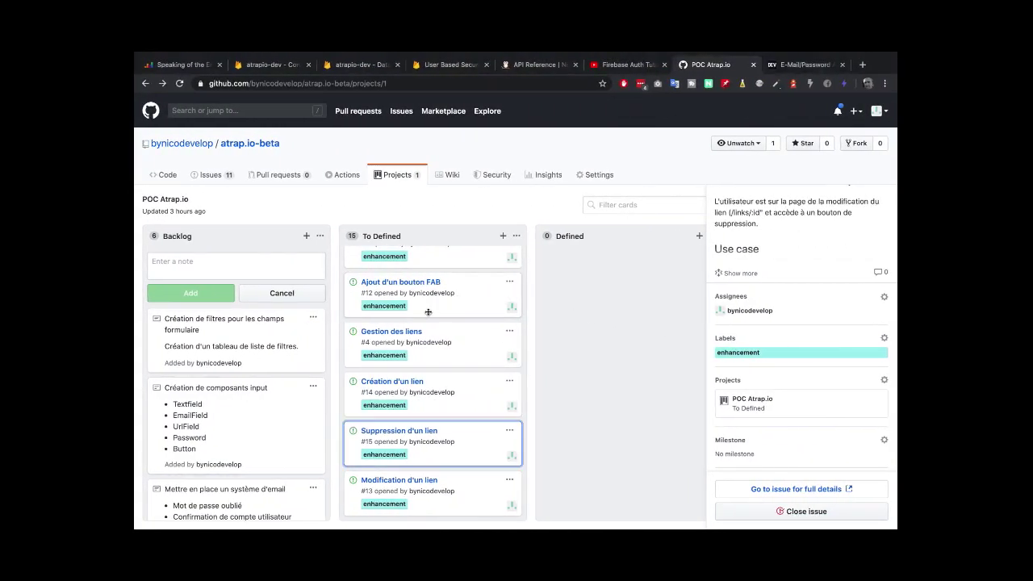
Open Gestion des liens #4 and start editing its comment at the insertion point
left_click(406, 331)
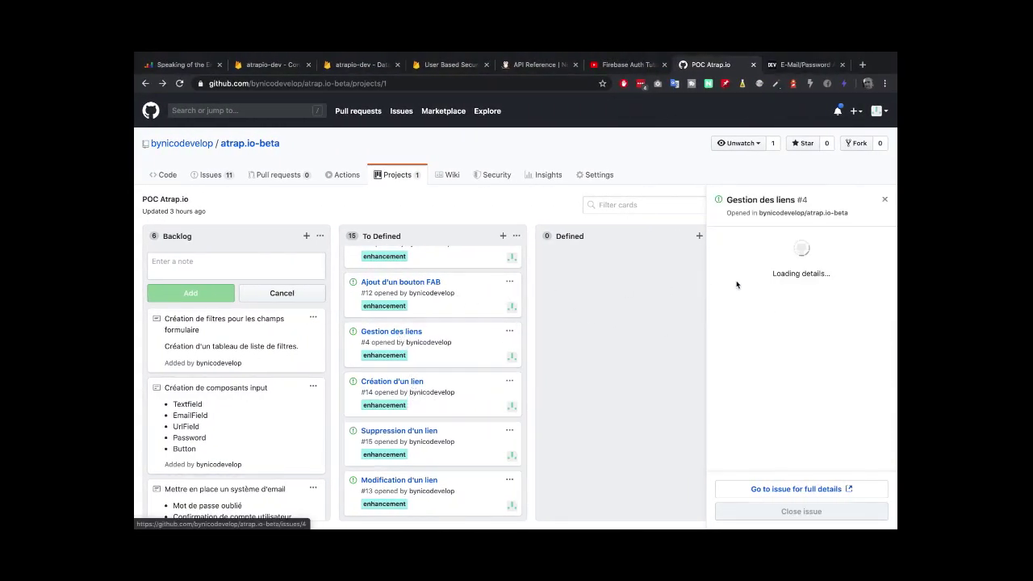
left_click(884, 243)
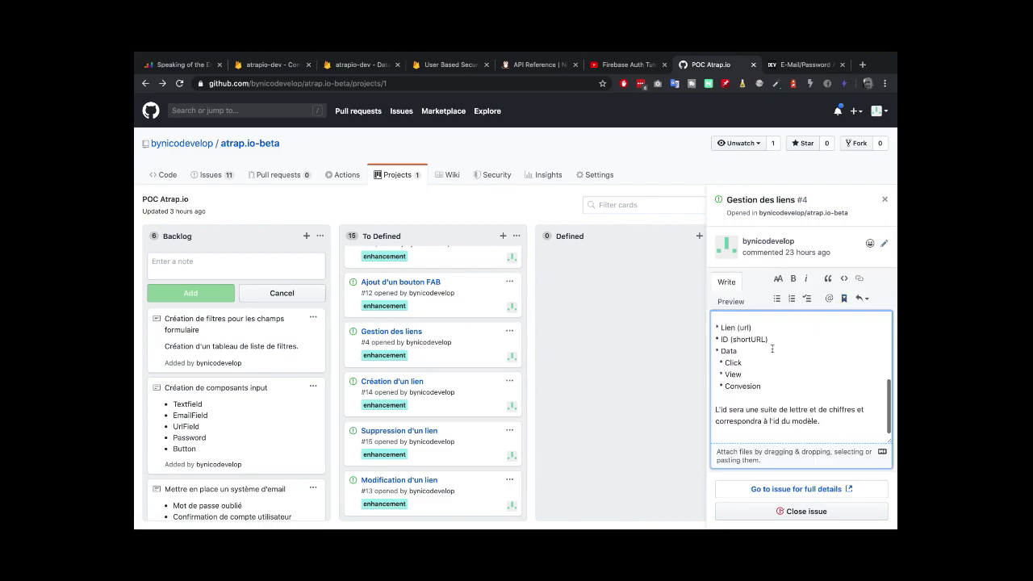
scroll(772, 346, "up", 6)
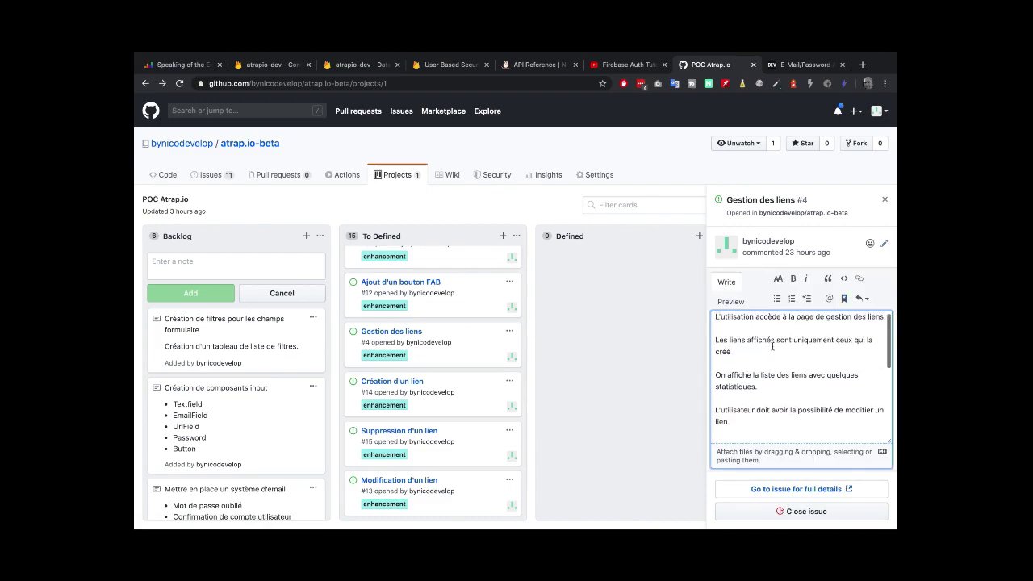
left_click(739, 422)
Add the sentence that the user can copy a link easily via a button on each item
scroll(775, 375, "down", 3)
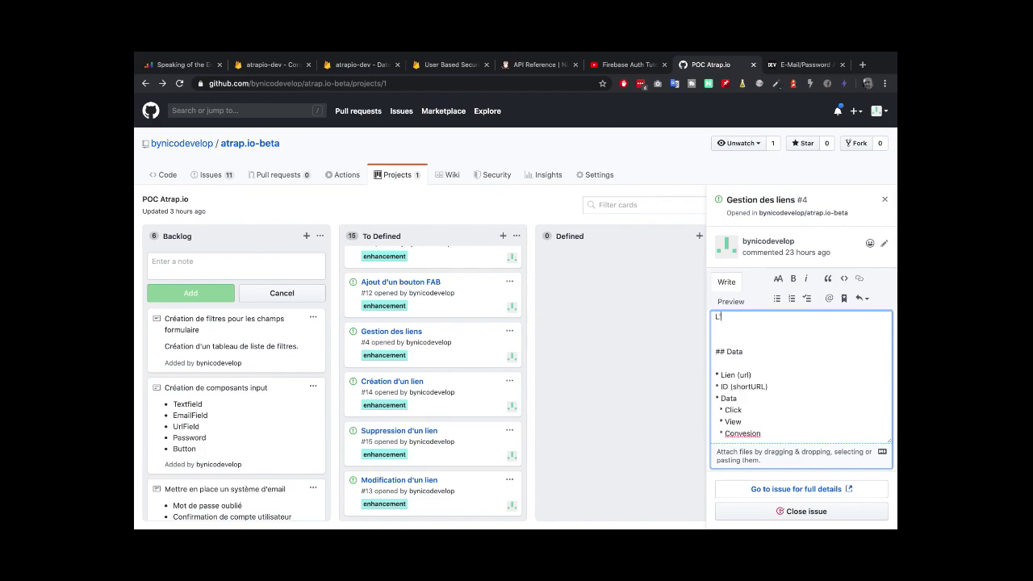
type("tilisat")
key("BackSpace")
type("isateur doit pouvoir copier un lien")
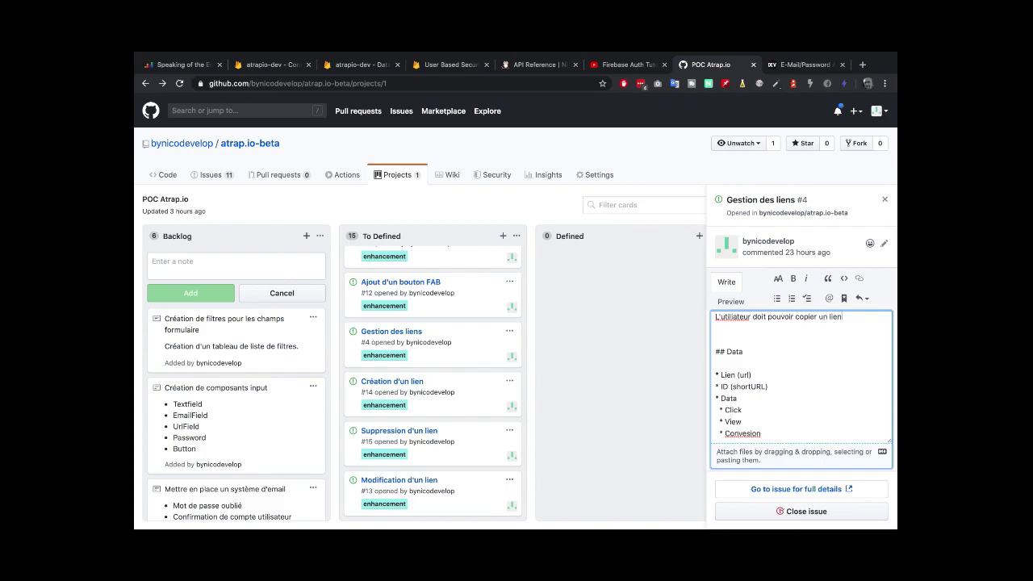
type(" très facilement vien")
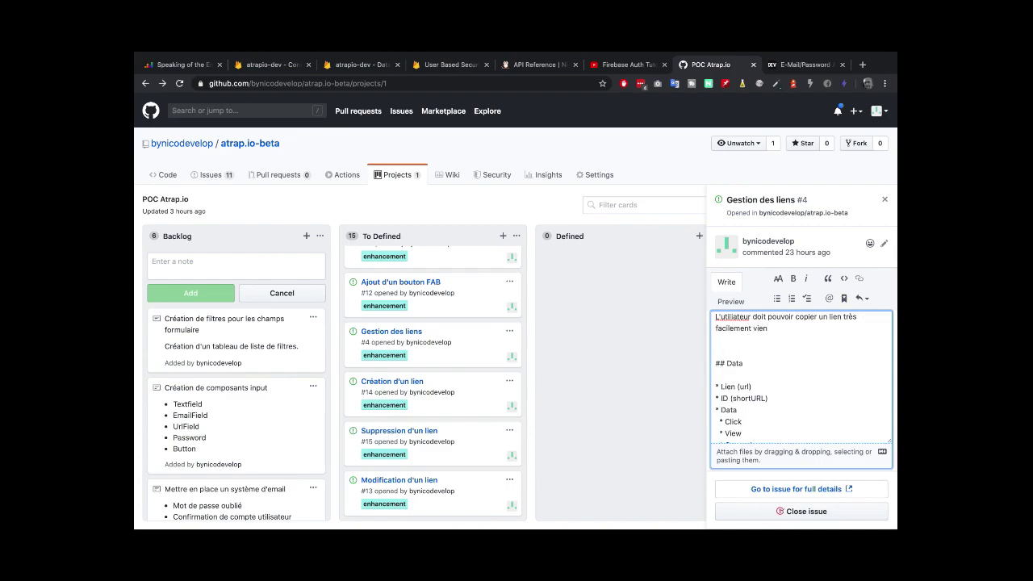
key("BackSpace")
key("BackSpace")
type("a un bouton associer à l'item")
left_click(716, 317)
type("L'utilisateur doit avoir la possibilité de modifier un lien.")
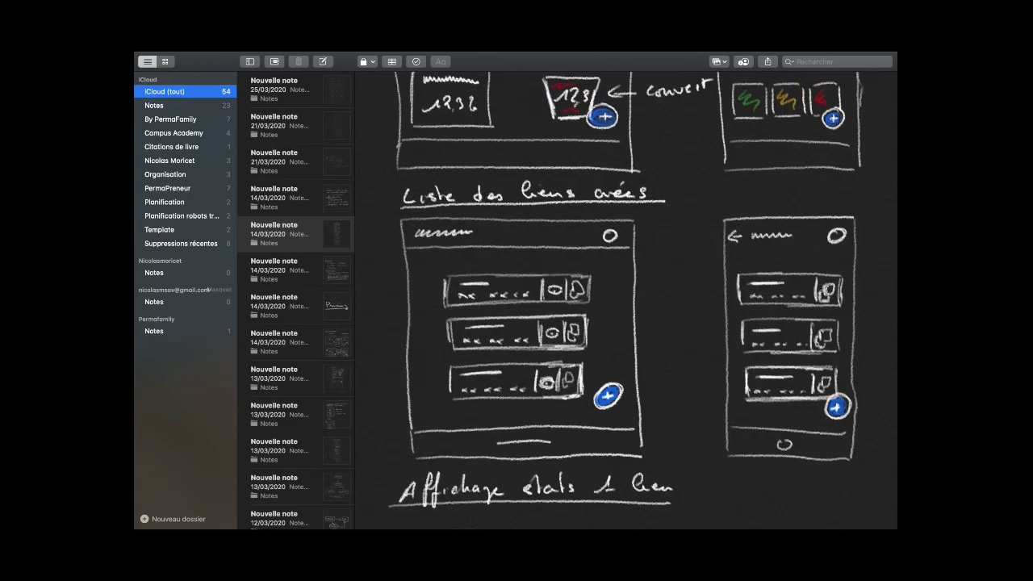
Save issue #4's edited comment and expand it with Show more
key("ctrl+Right")
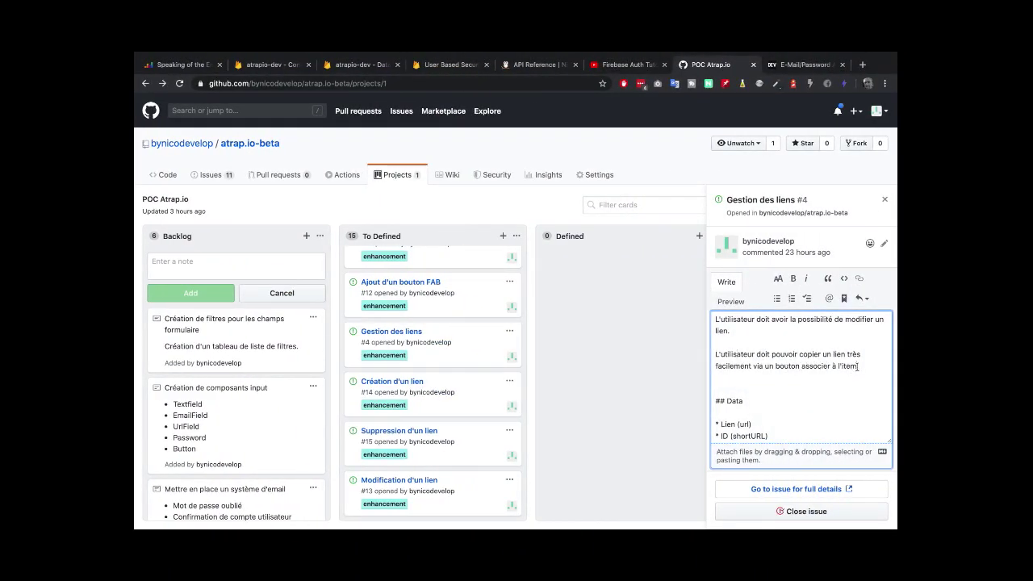
scroll(805, 423, "down", 5)
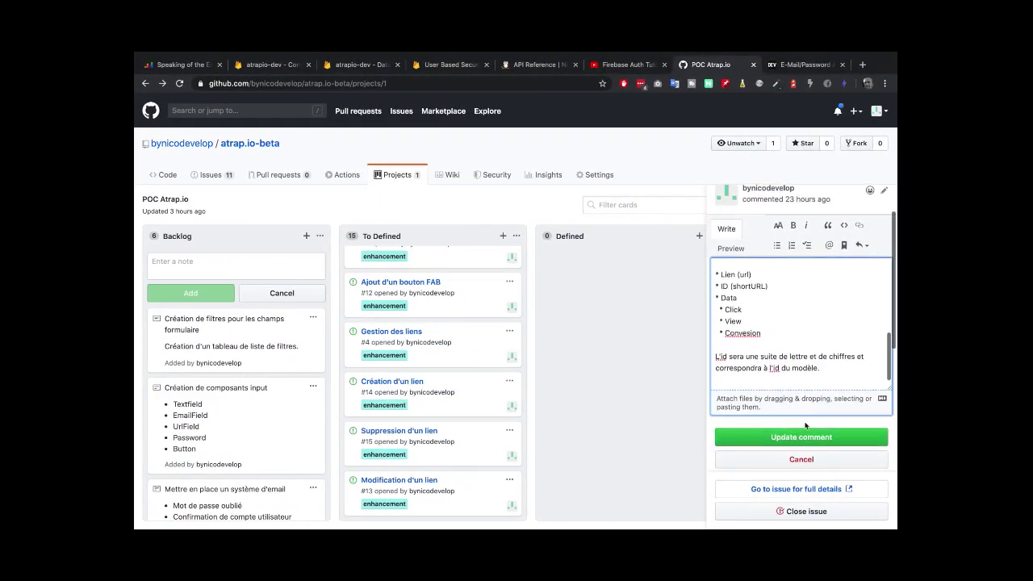
left_click(801, 437)
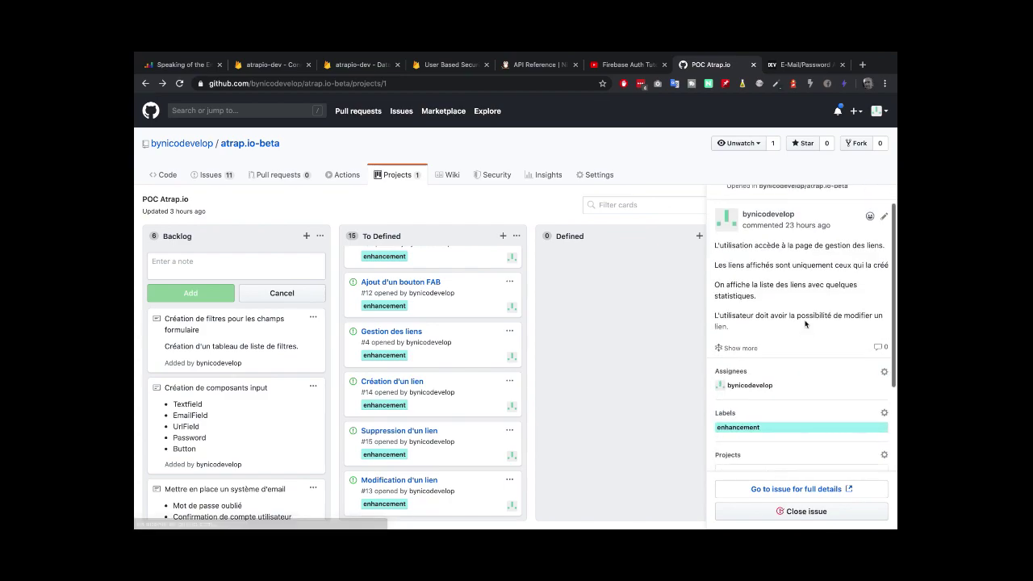
left_click(731, 348)
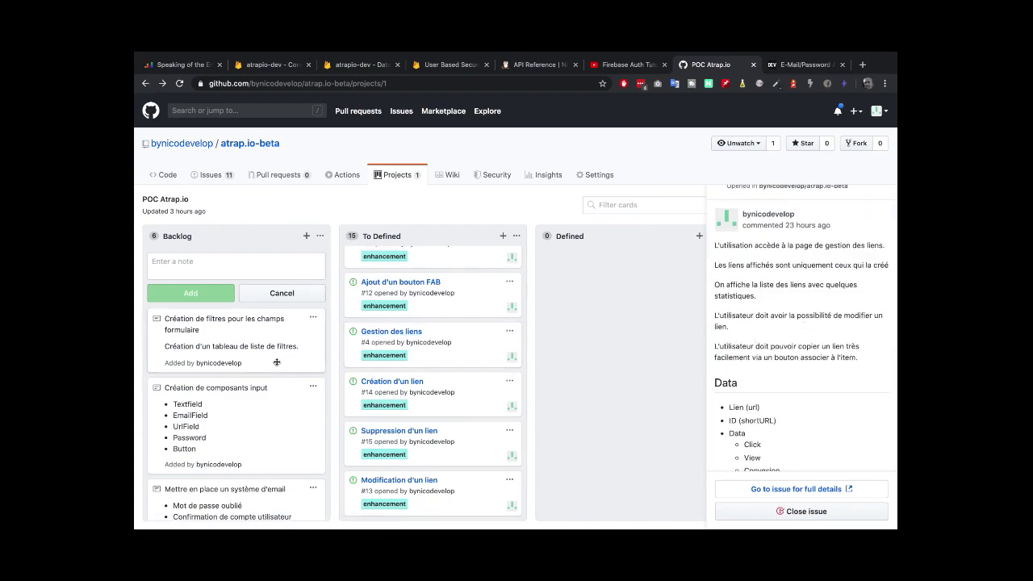
Begin a Backlog note: clicking copy in link management auto-copies the link to the clipboard
left_click(169, 264)
type("Q")
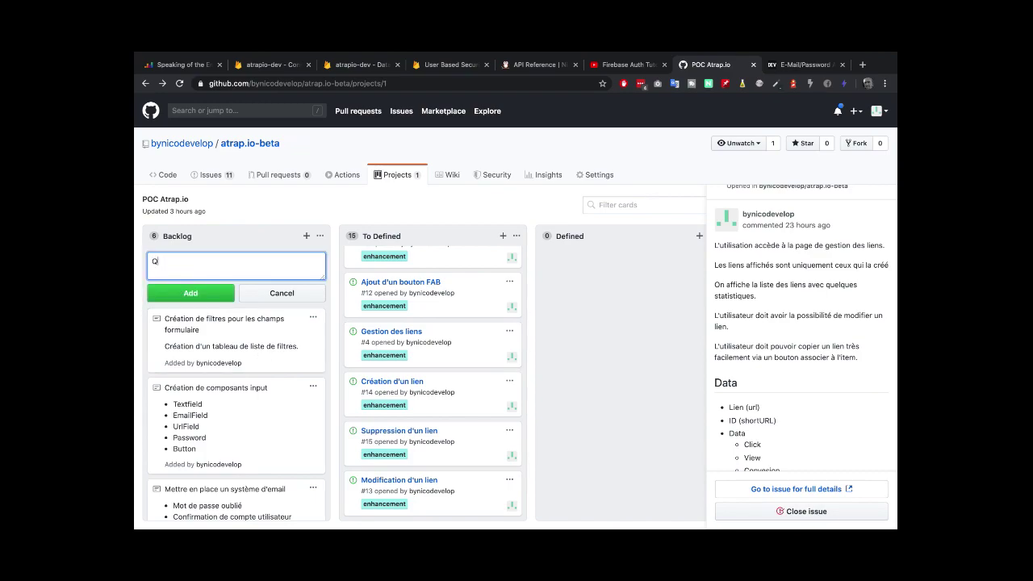
type("uand un utilisateur clique sur copier")
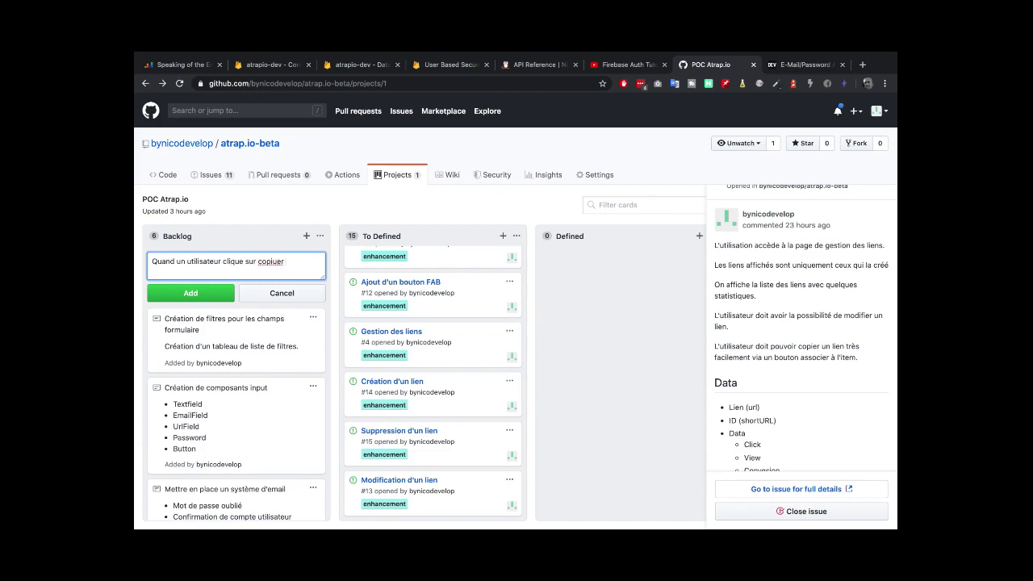
type(" un lien (dans la hgestion des")
key("BackSpace")
key("BackSpace")
key("BackSpace")
key("BackSpace")
key("BackSpace")
key("BackSpace")
type("estion des liens)")
key("Return")
key("Return")
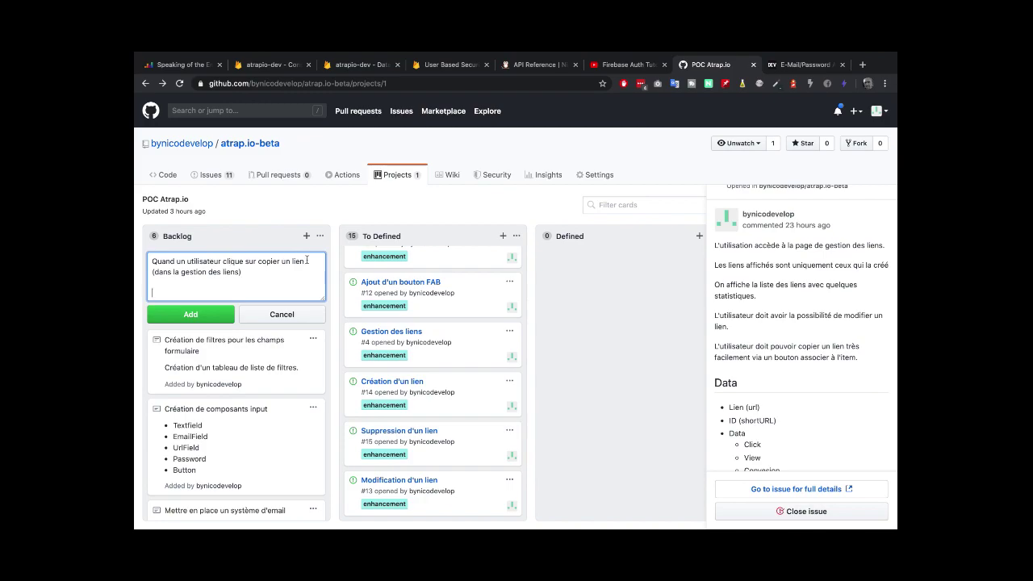
type("Copier")
key("BackSpace")
key("BackSpace")
key("BackSpace")
key("BackSpace")
key("BackSpace")
key("BackSpace")
key("BackSpace")
type("Ca copier automatiquement le lien dans son clip")
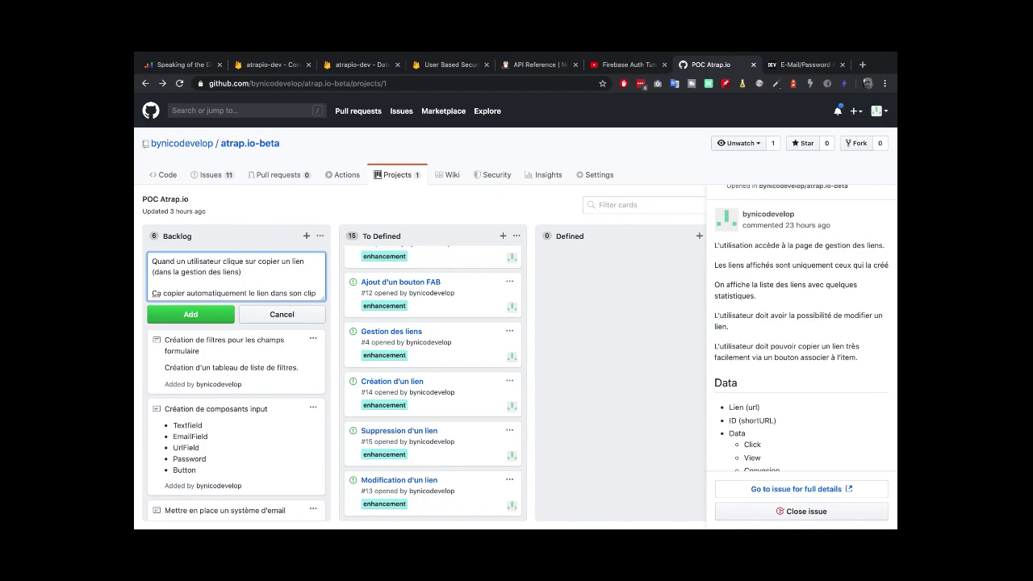
type("board.")
Add the sentence offering sharing on social networks atrap.io manages, and post the note
key("Return")
key("Return")
type("E")
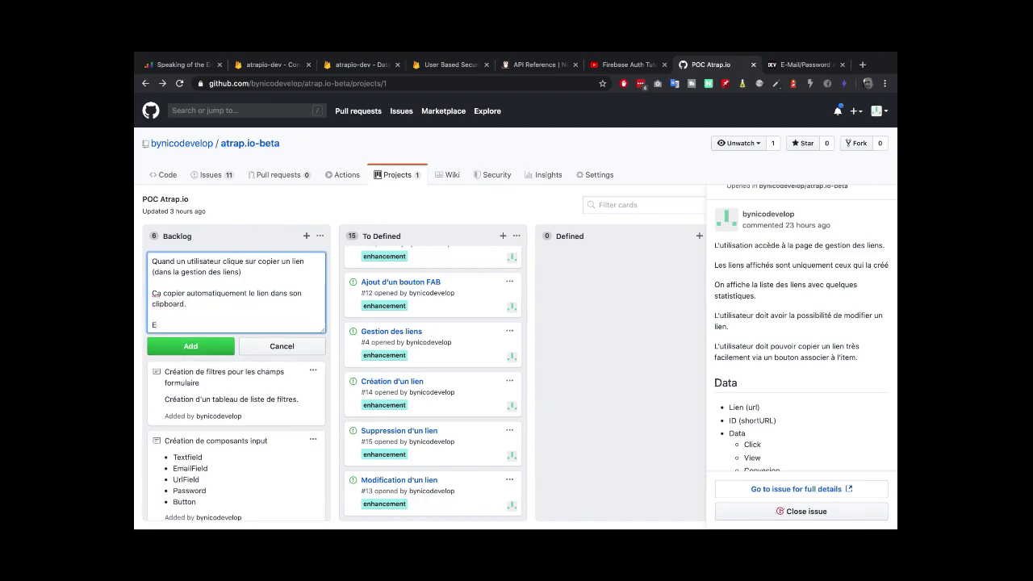
type("t en même temps lui proposer de partager son")
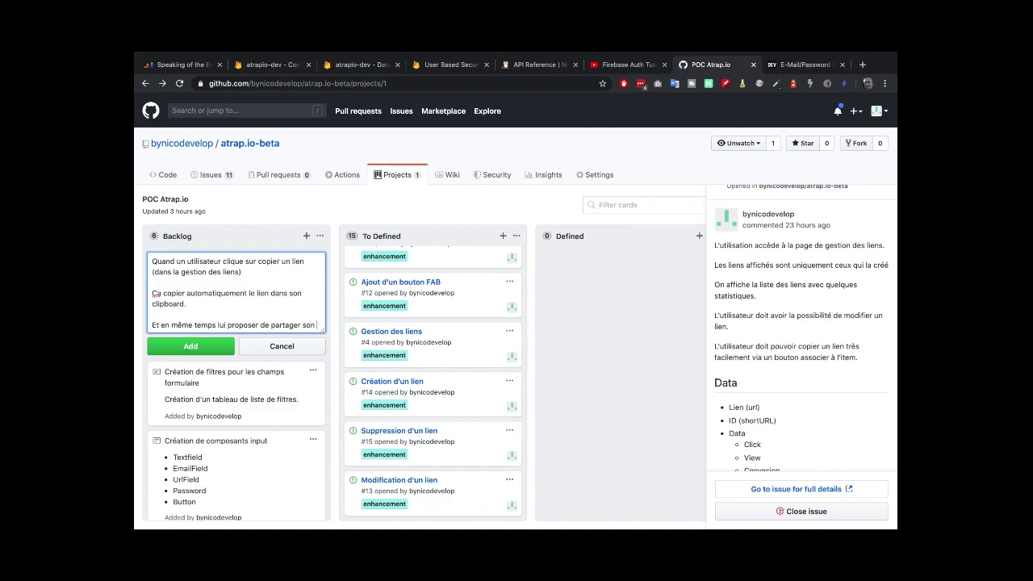
type(" lien sur un réseau sociaux que")
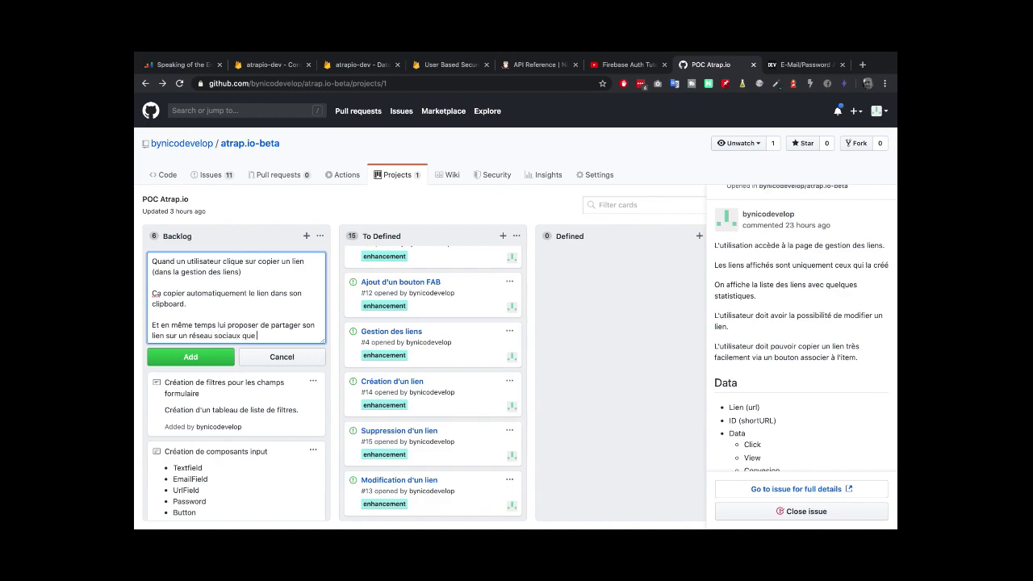
type(" atrap.io gère.")
key("super+space")
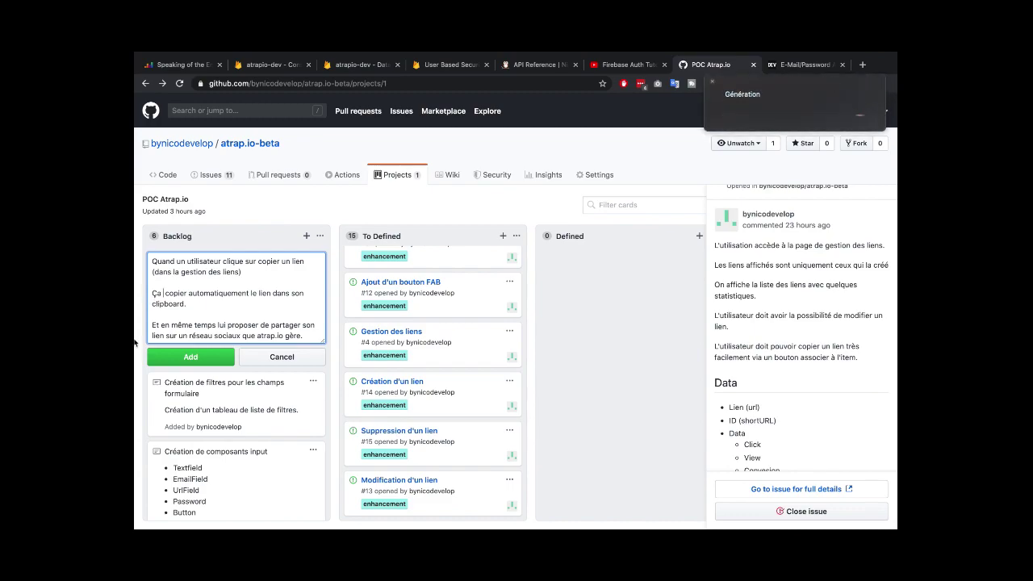
left_click(202, 360)
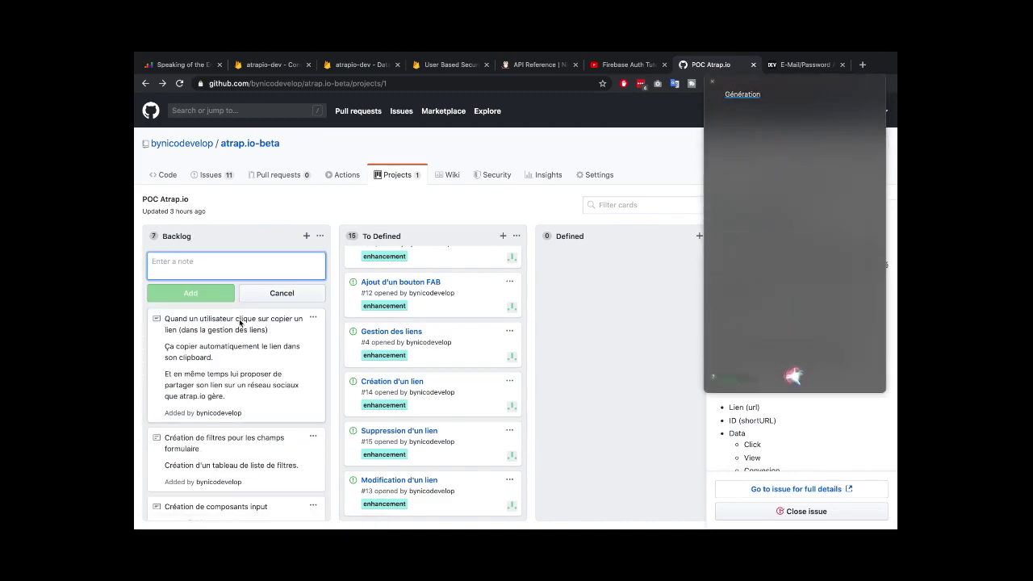
left_click(711, 84)
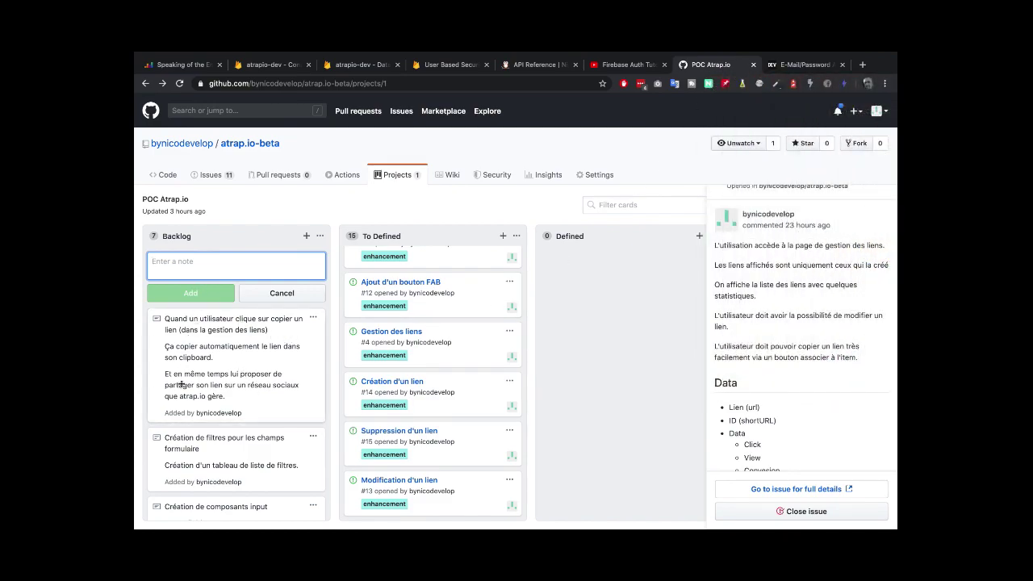
Open the Création d'un lien card's details and switch its use-case comment to raw-markdown editing
scroll(234, 365, "down", 1)
scroll(242, 373, "up", 1)
scroll(401, 411, "down", 1)
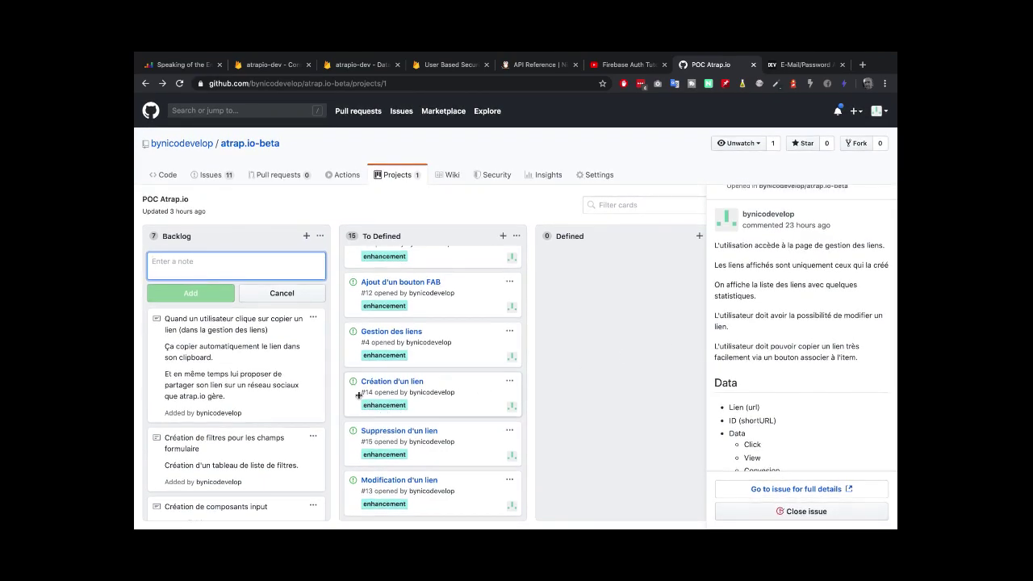
left_click(381, 380)
scroll(775, 322, "down", 3)
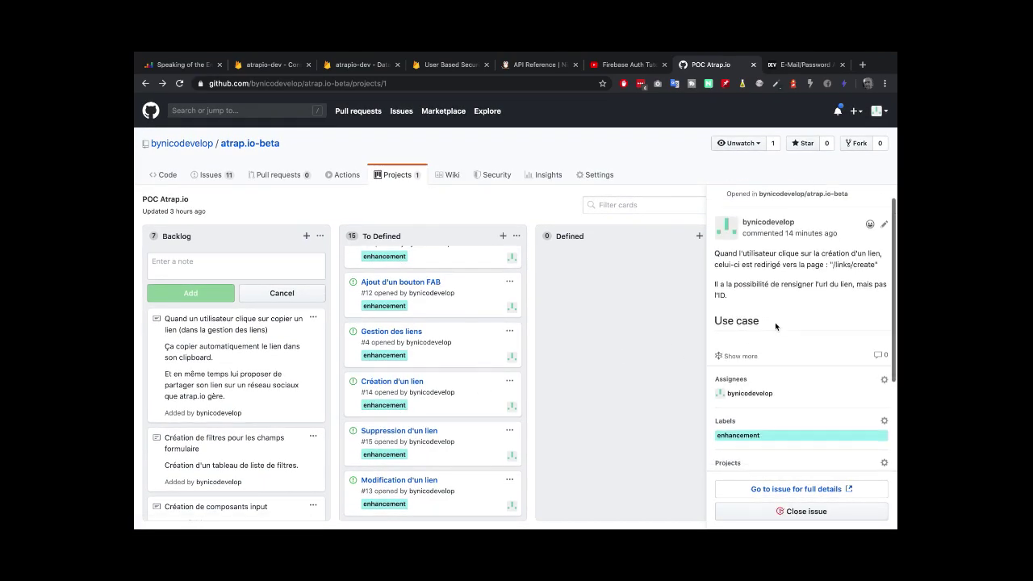
scroll(762, 328, "down", 2)
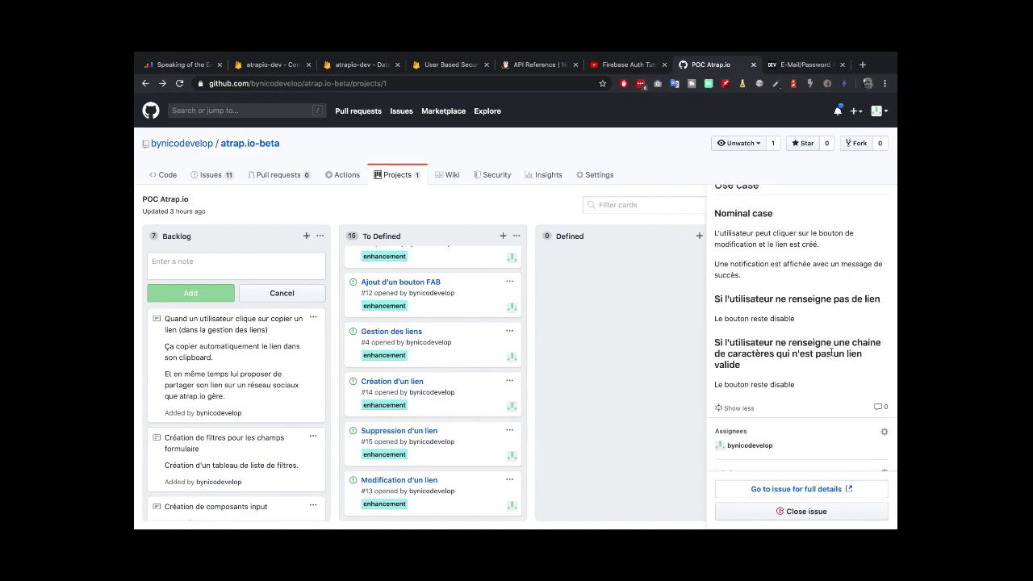
scroll(782, 339, "up", 4)
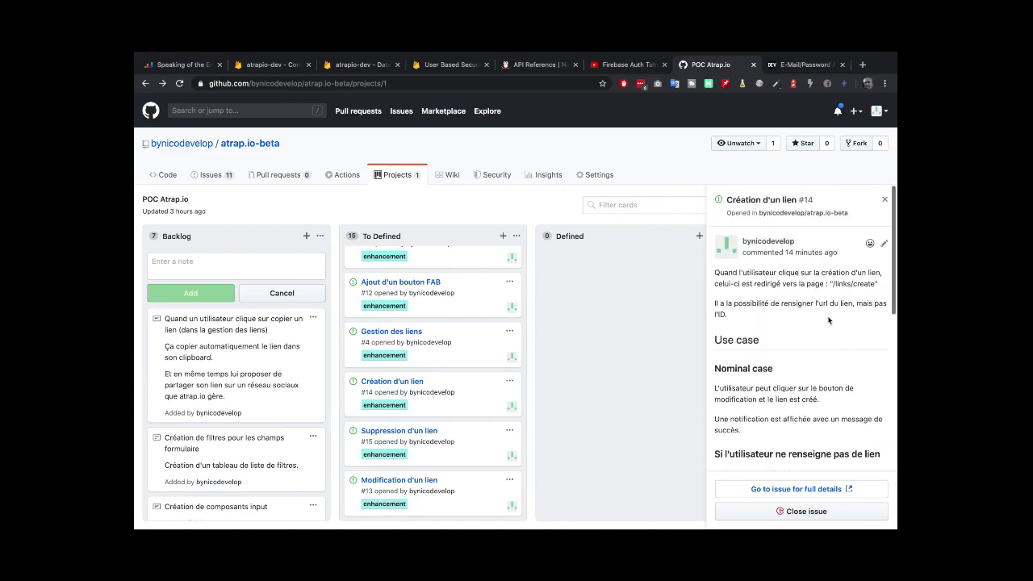
left_click(884, 243)
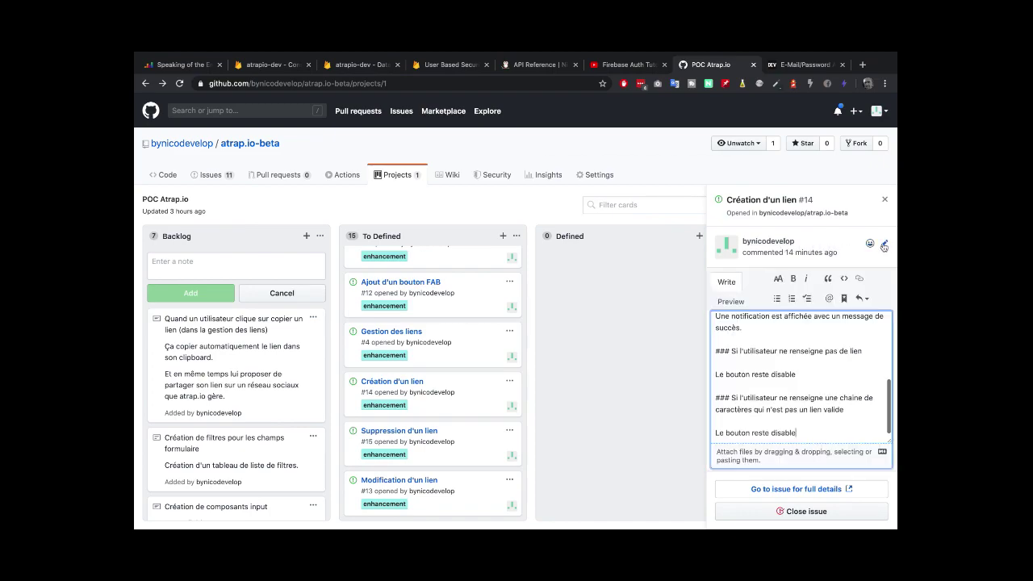
scroll(788, 368, "down", 2)
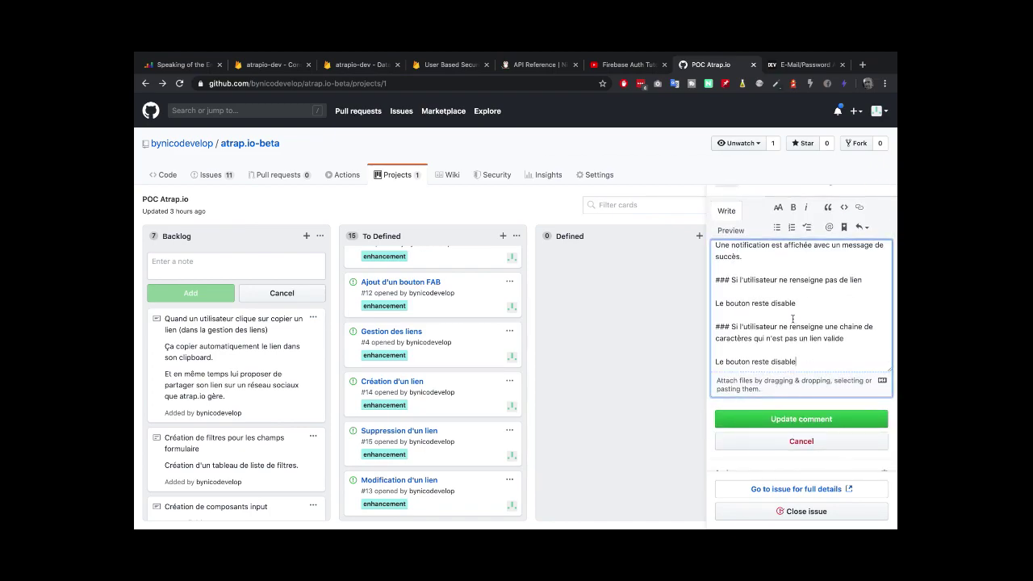
scroll(789, 315, "up", 2)
scroll(789, 314, "up", 3)
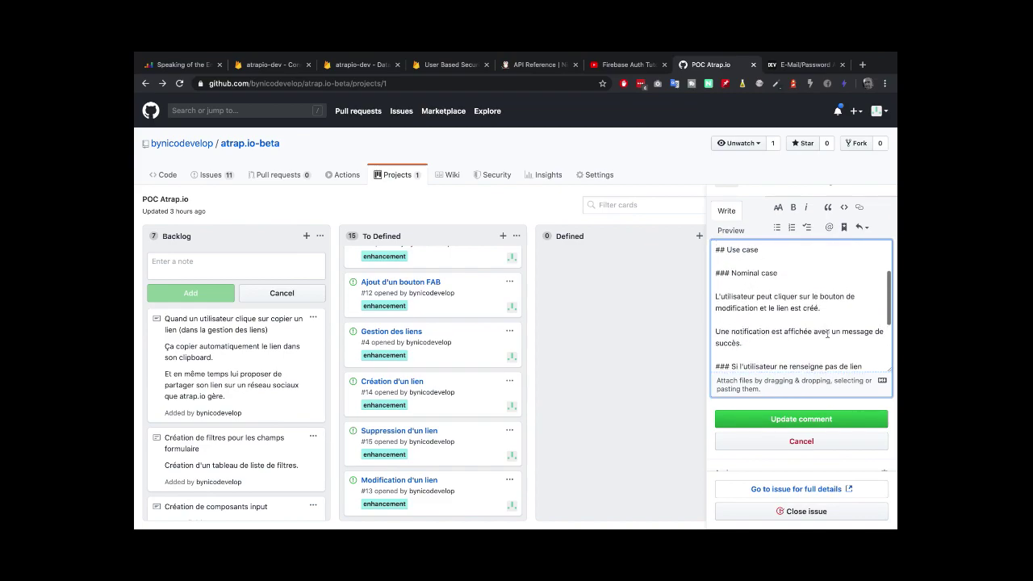
Add the line about redirecting to a social-sharing page with link auto-copied, and save
scroll(791, 347, "down", 3)
key("Return")
type("Il est diri")
type("gé ver")
type("s une")
type(" page permett")
type("ant le parg")
type("ata")
key("BackSpace")
key("BackSpace")
key("BackSpace")
key("BackSpace")
key("BackSpace")
type("tag")
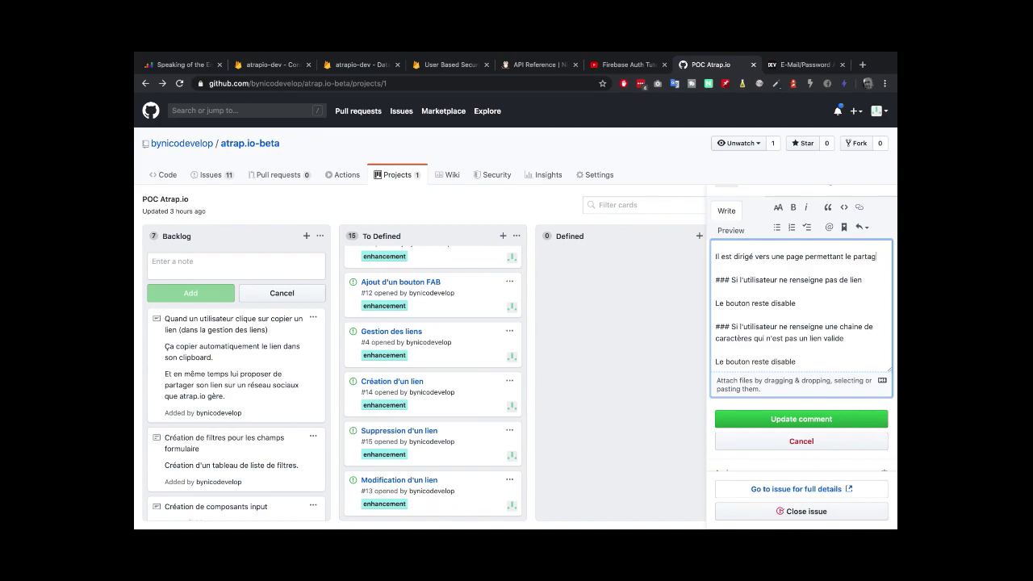
type("e de l'application sur les réseaux sociaux (en même t")
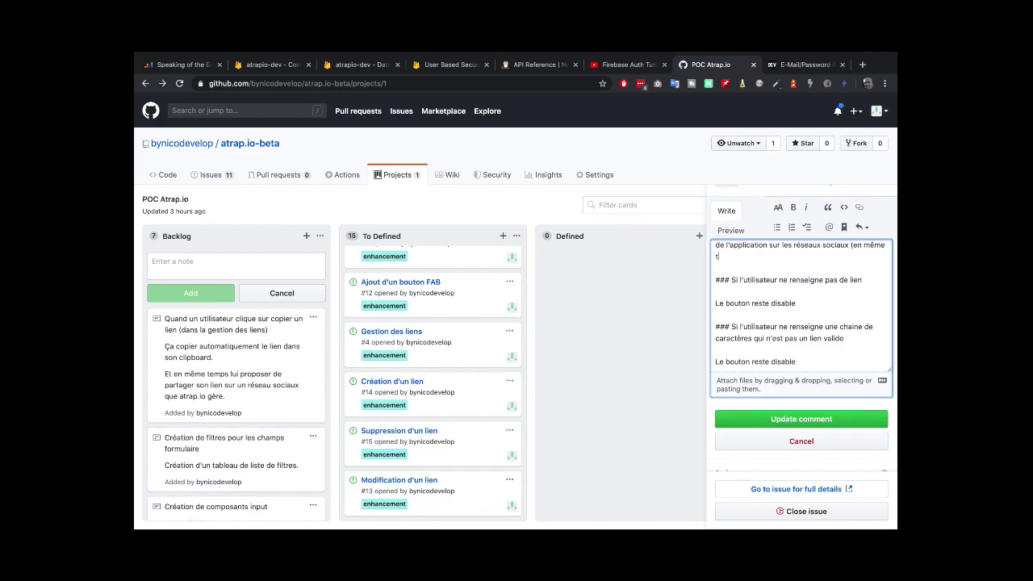
type("emps le lien est automatiquement copier ")
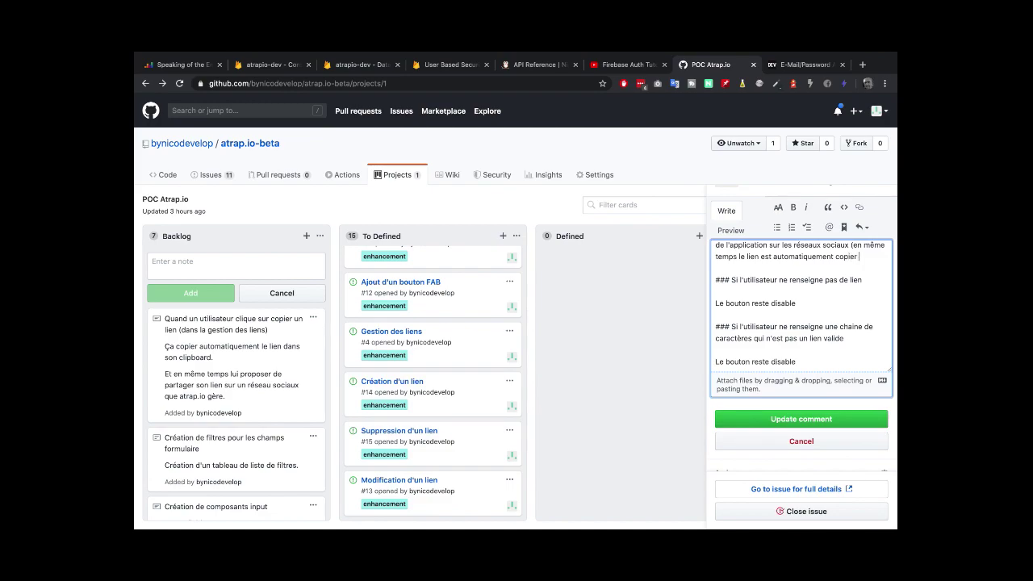
type("dans le clipboard)")
scroll(827, 365, "up", 2)
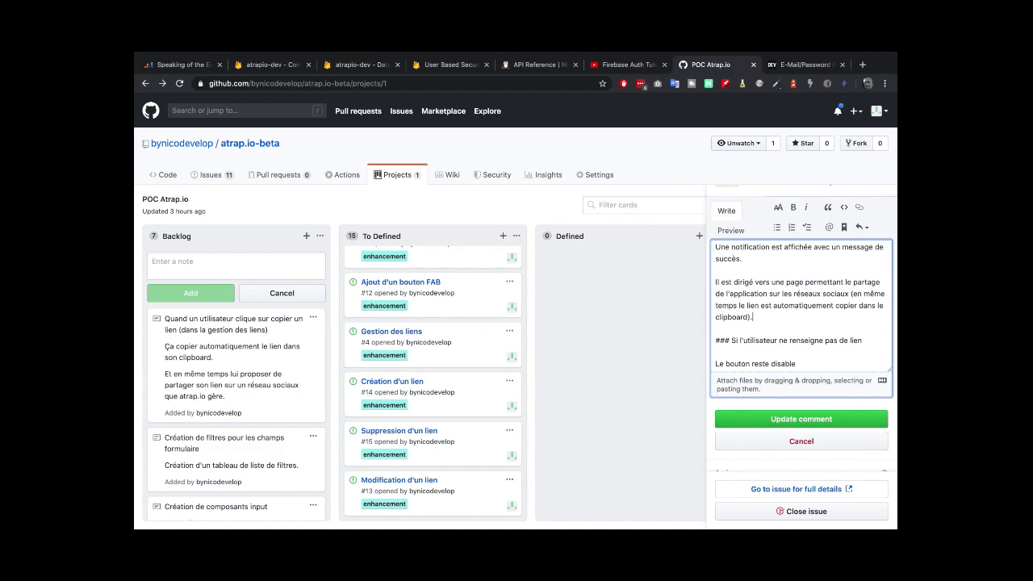
left_click_drag(762, 317, 715, 281)
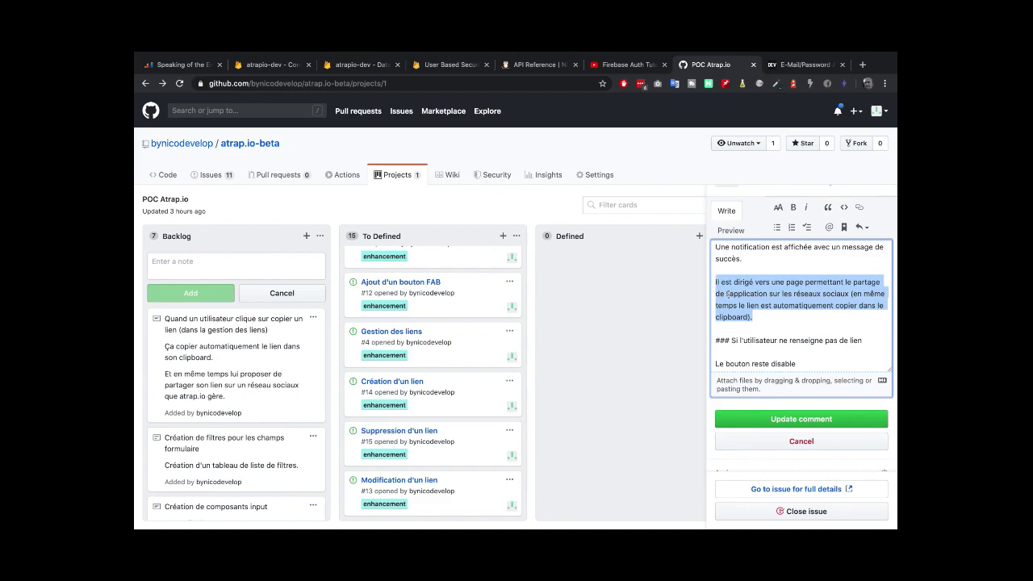
left_click(758, 318)
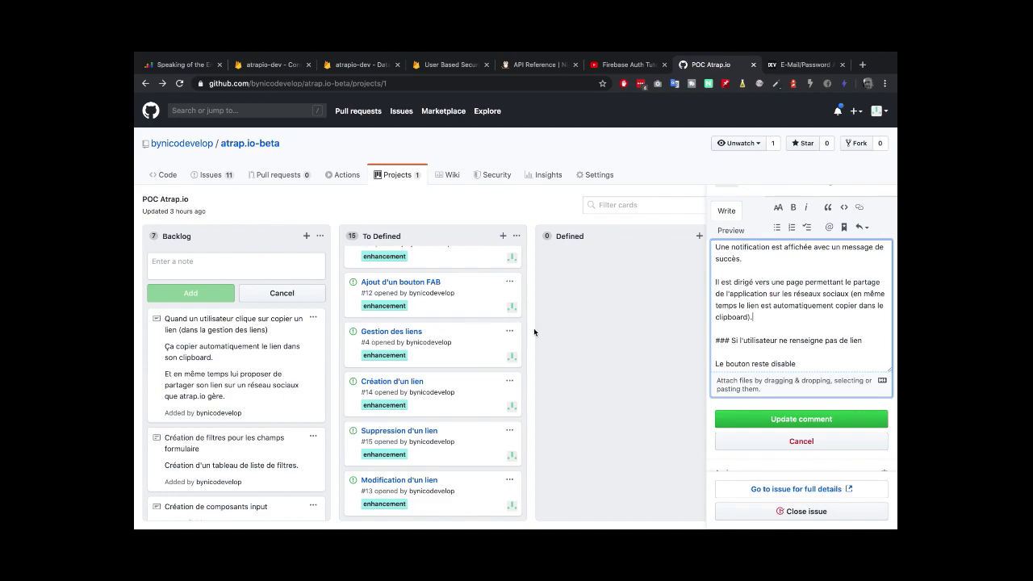
left_click(801, 419)
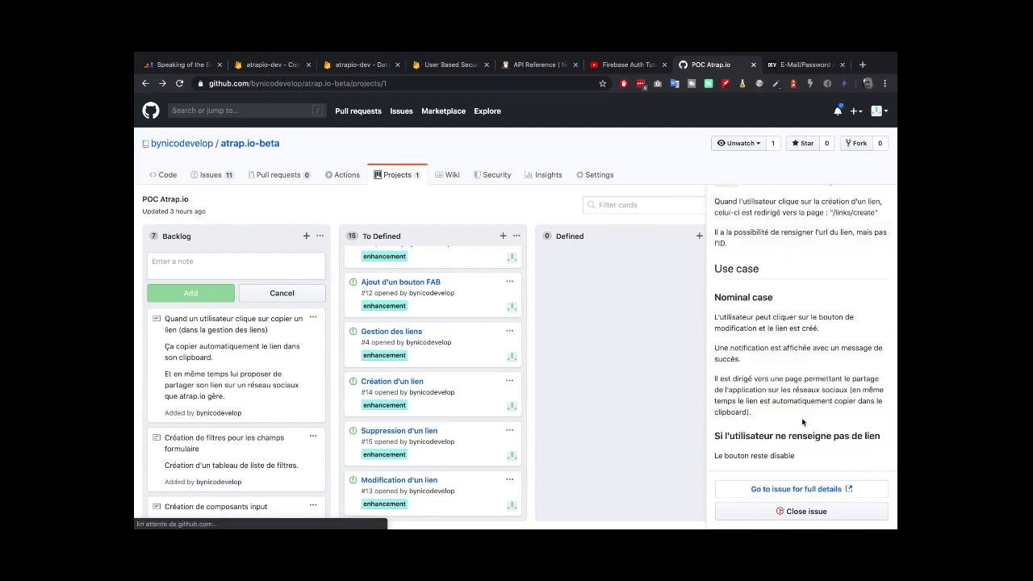
scroll(809, 355, "down", 1)
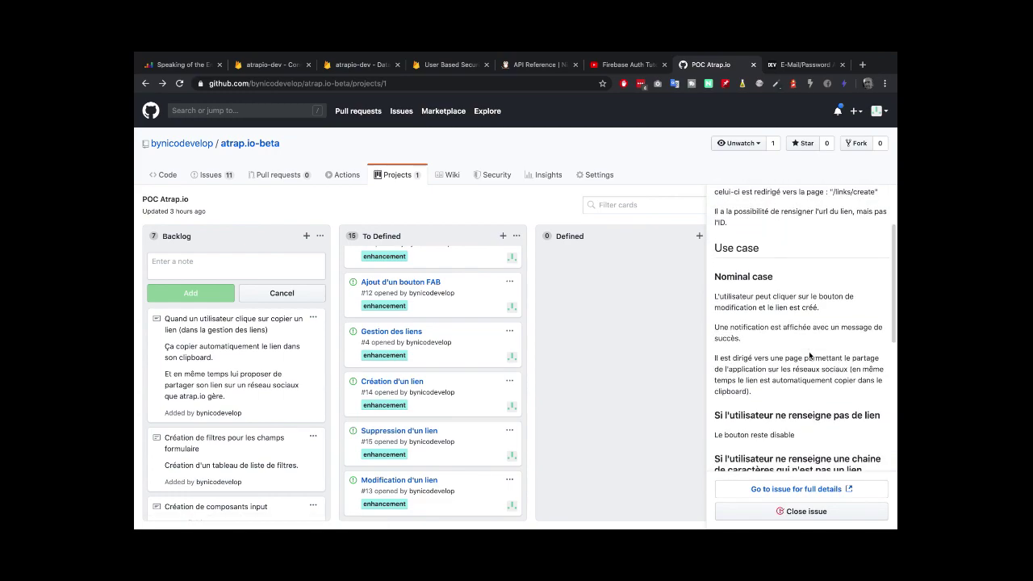
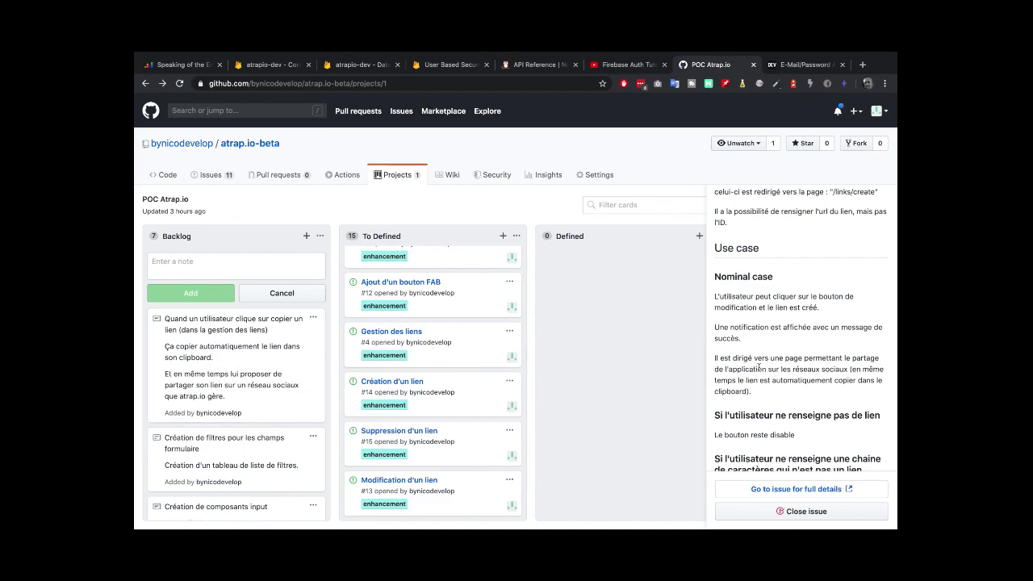
Add the Backlog note 'Créer un component du partage sur les réseaux sociaux', fixing its typos
left_click(234, 267)
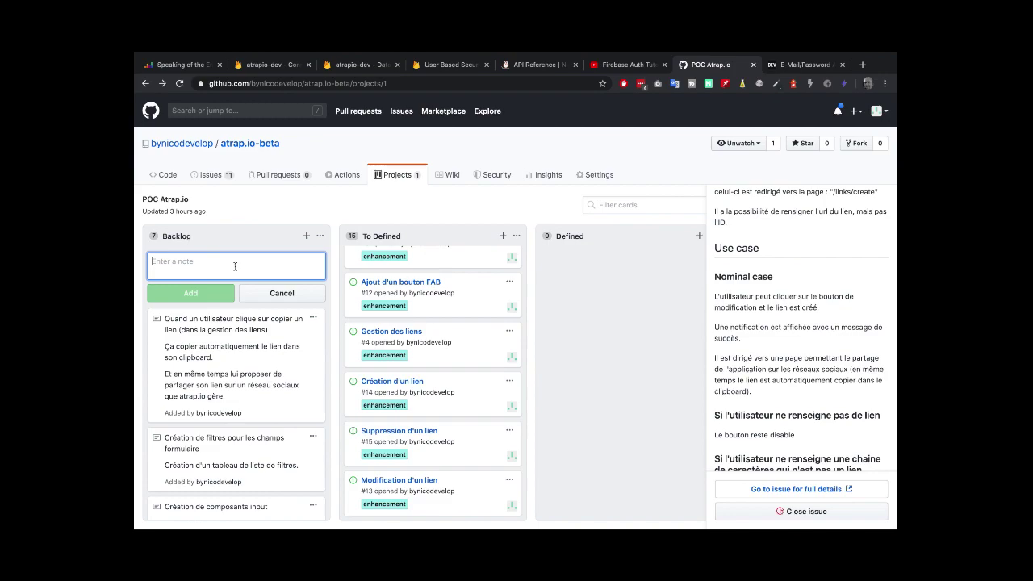
type("Créer un pop")
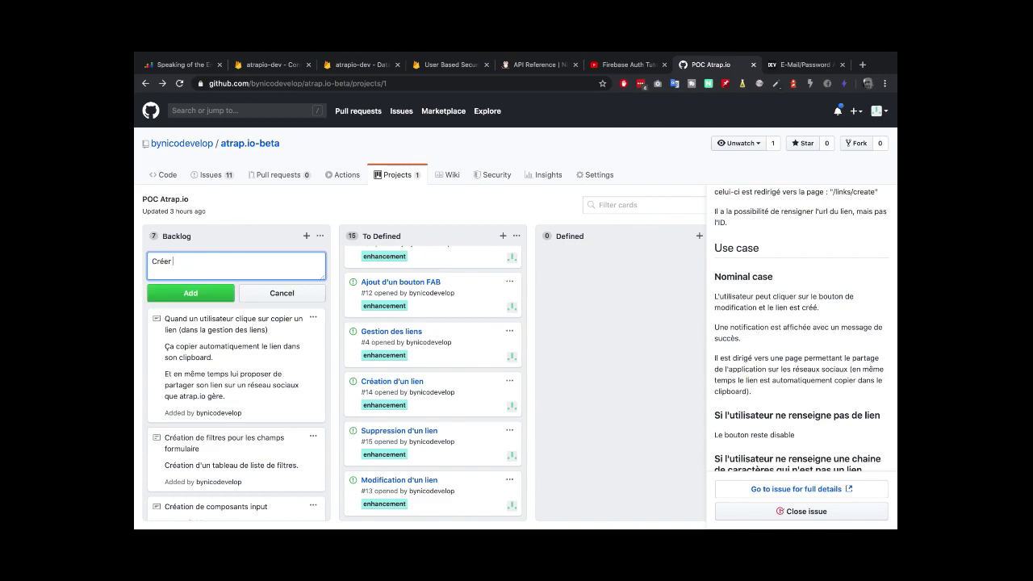
key("BackSpace")
key("BackSpace")
type("compin")
key("BackSpace")
key("BackSpace")
type("onent du partage sur les s")
type("éseaux soicaux")
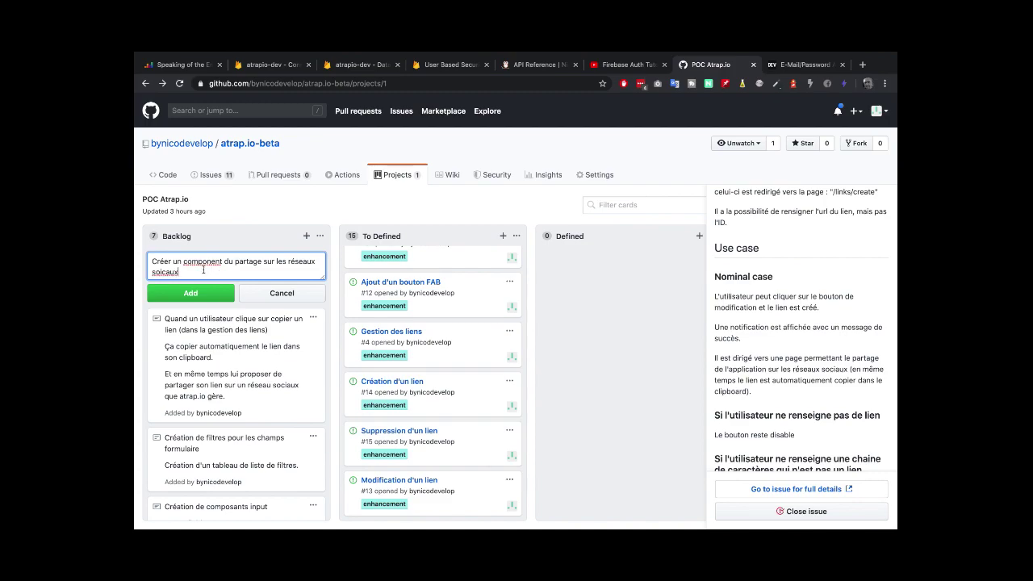
key("BackSpace")
key("BackSpace")
key("BackSpace")
key("BackSpace")
key("BackSpace")
key("BackSpace")
key("BackSpace")
type("sociaux")
left_click(212, 295)
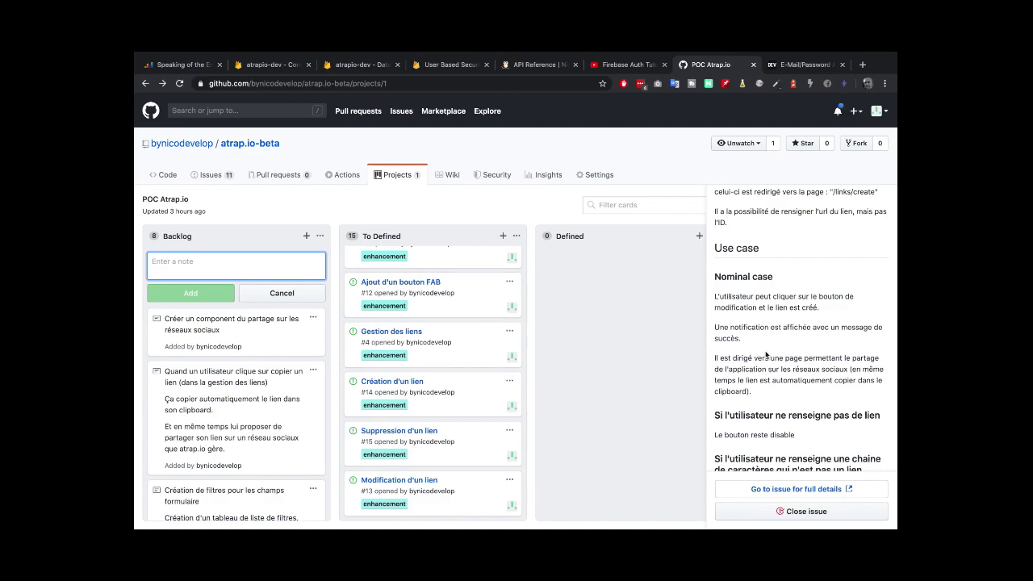
Close the issue side panel and look over the full POC Atrap.io board
scroll(766, 354, "down", 5)
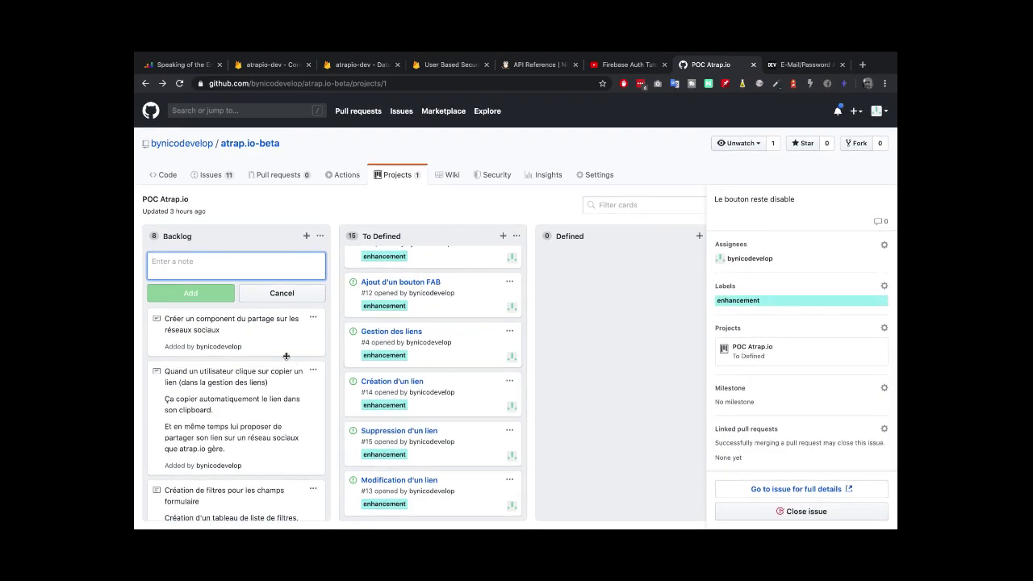
scroll(451, 374, "up", 5)
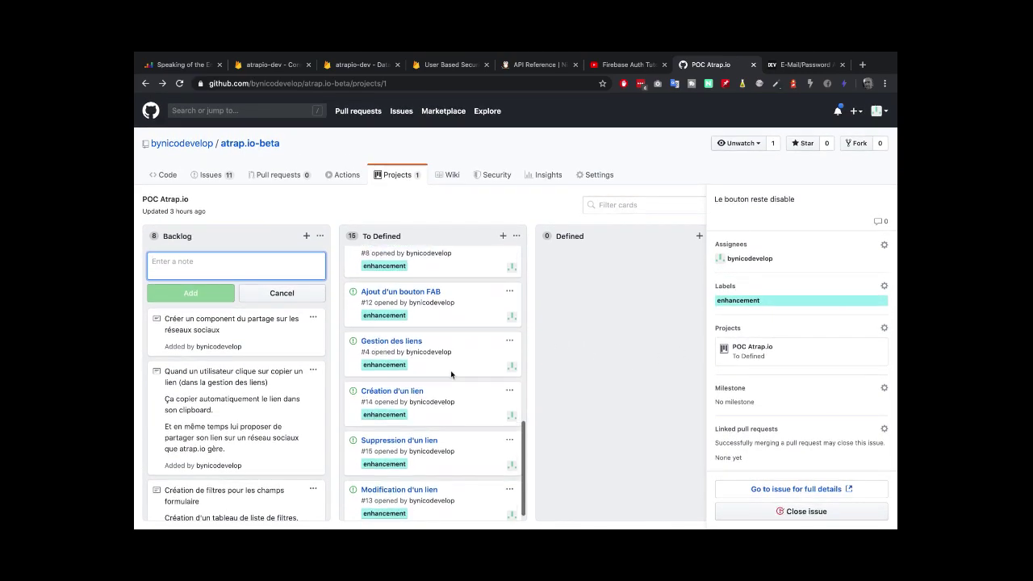
scroll(452, 375, "up", 5)
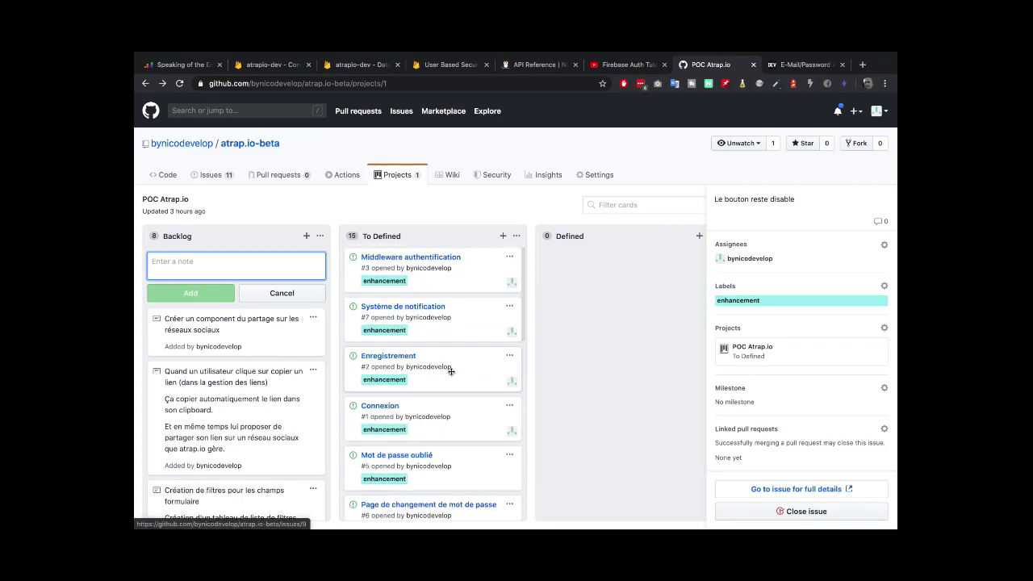
scroll(451, 372, "down", 2)
scroll(451, 372, "down", 10)
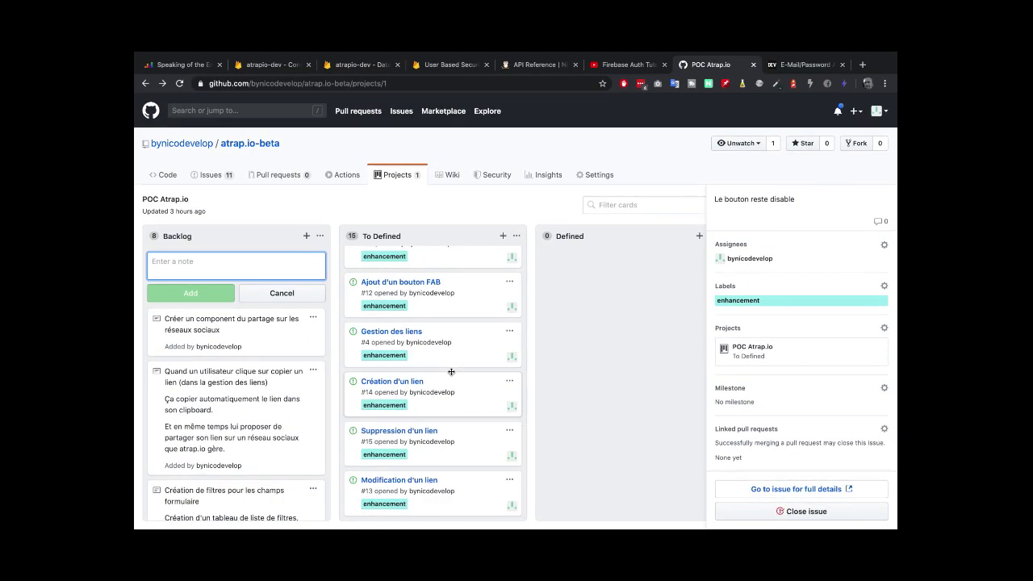
scroll(452, 395, "up", 10)
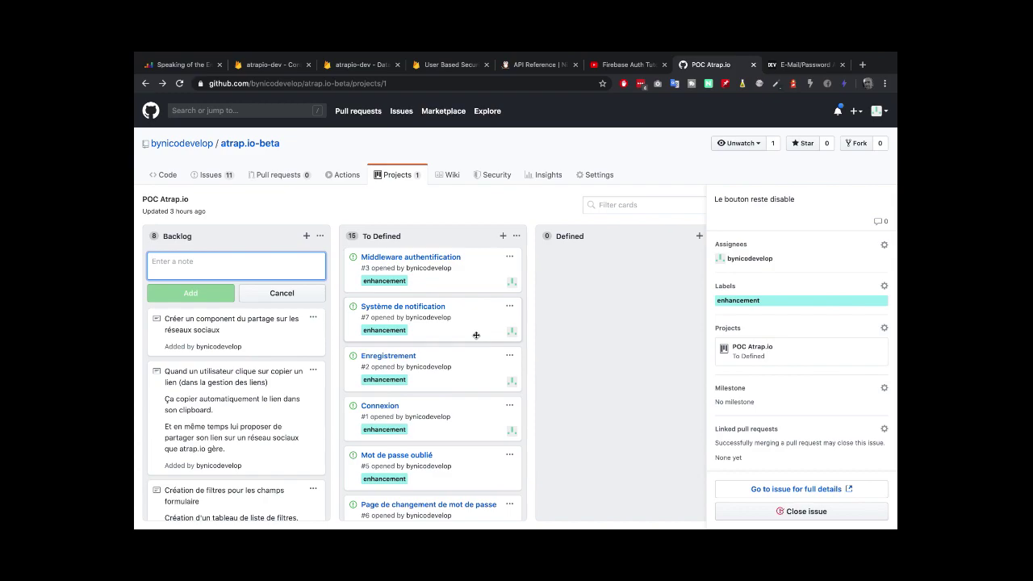
scroll(816, 308, "up", 2)
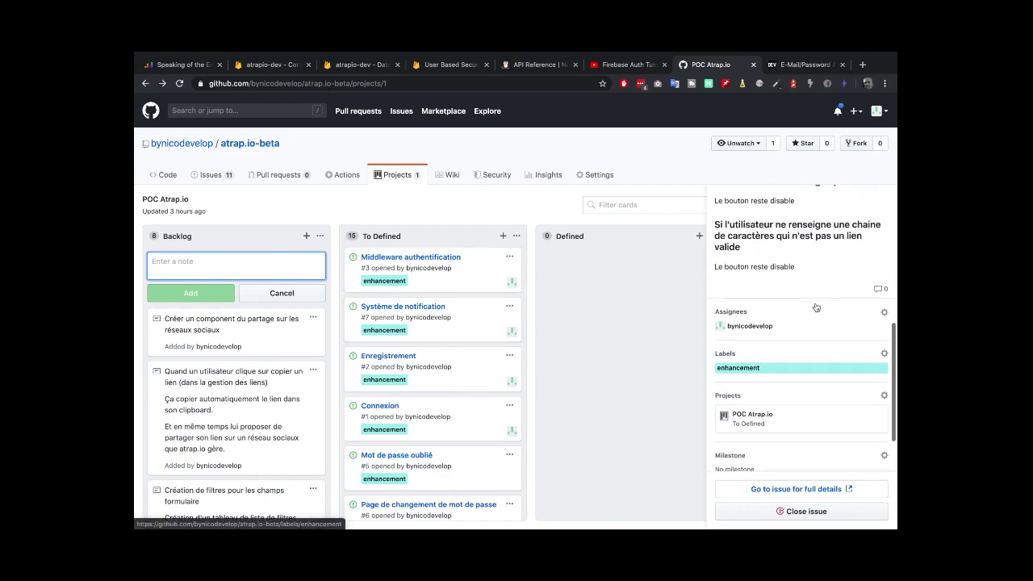
scroll(816, 307, "up", 3)
left_click(885, 203)
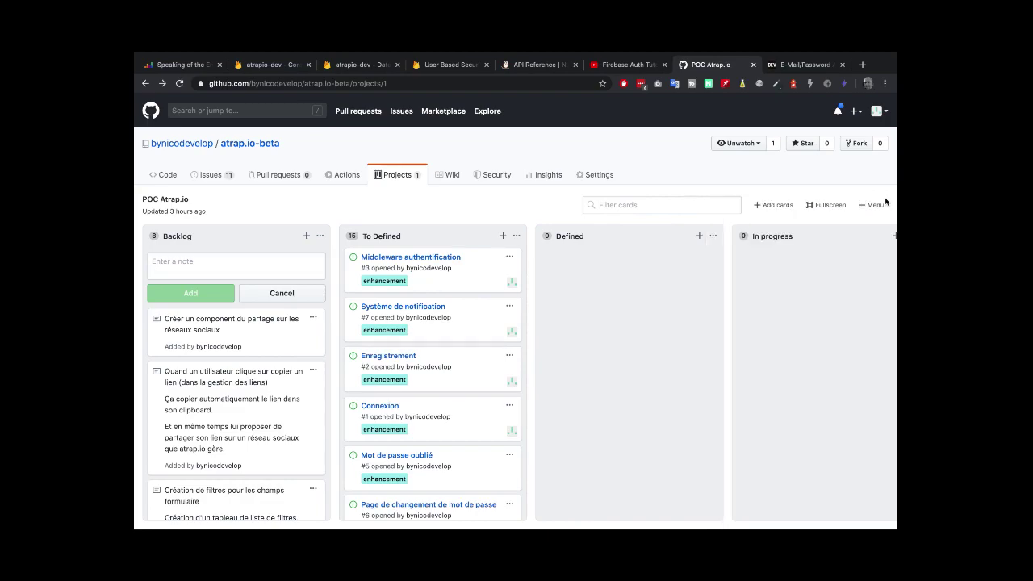
scroll(405, 438, "down", 1)
scroll(405, 439, "down", 6)
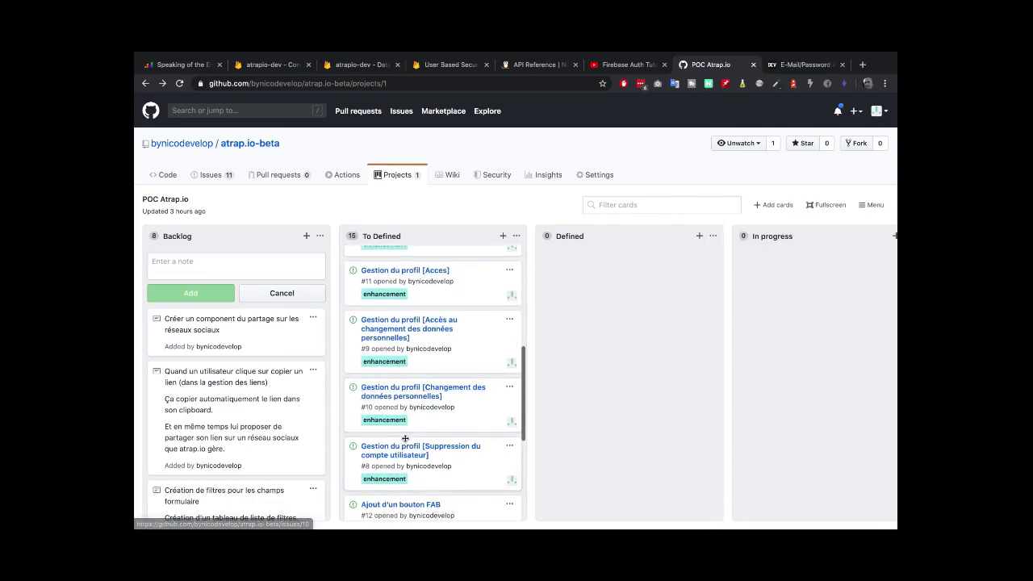
scroll(405, 438, "down", 2)
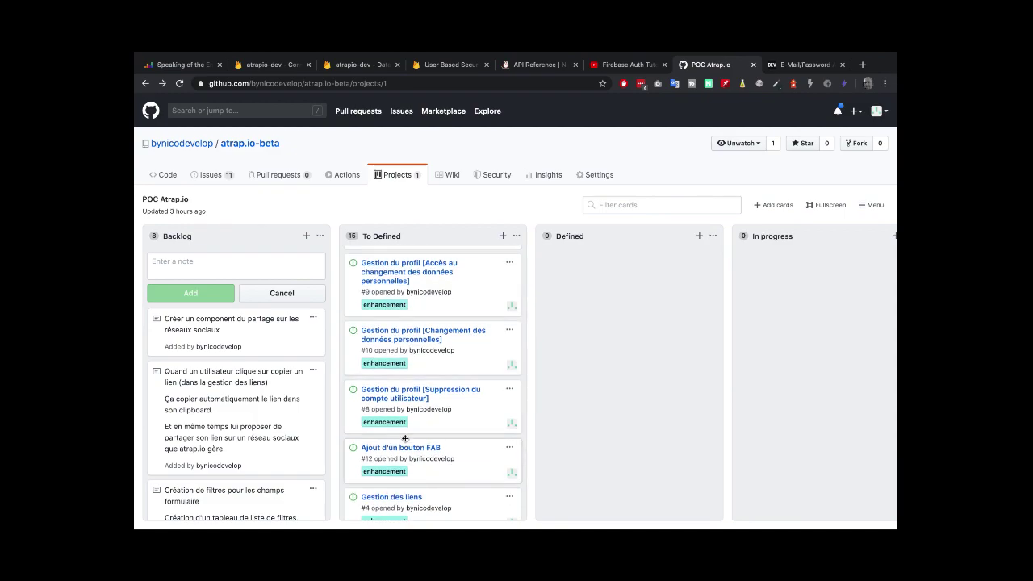
scroll(405, 438, "down", 4)
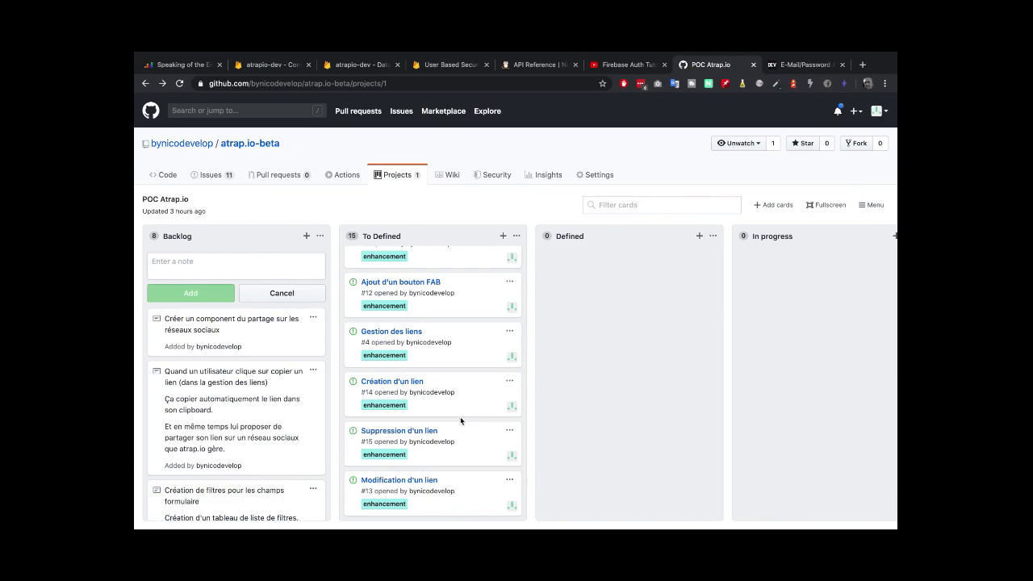
scroll(422, 346, "up", 1)
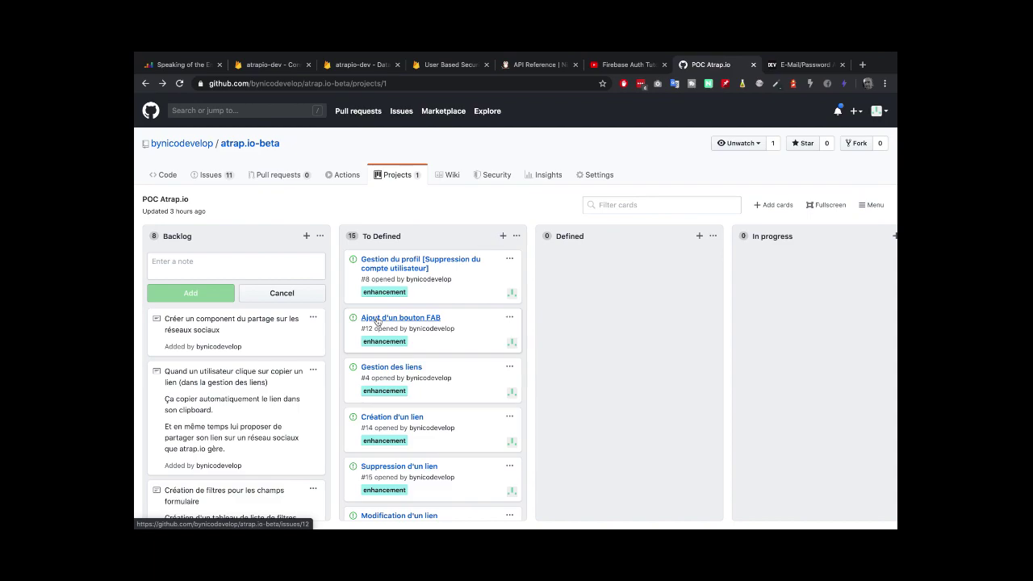
Open issue #12 'Ajout d'un bouton FAB' on its own page and load vuetifyjs.com in a new tab
left_click(376, 319)
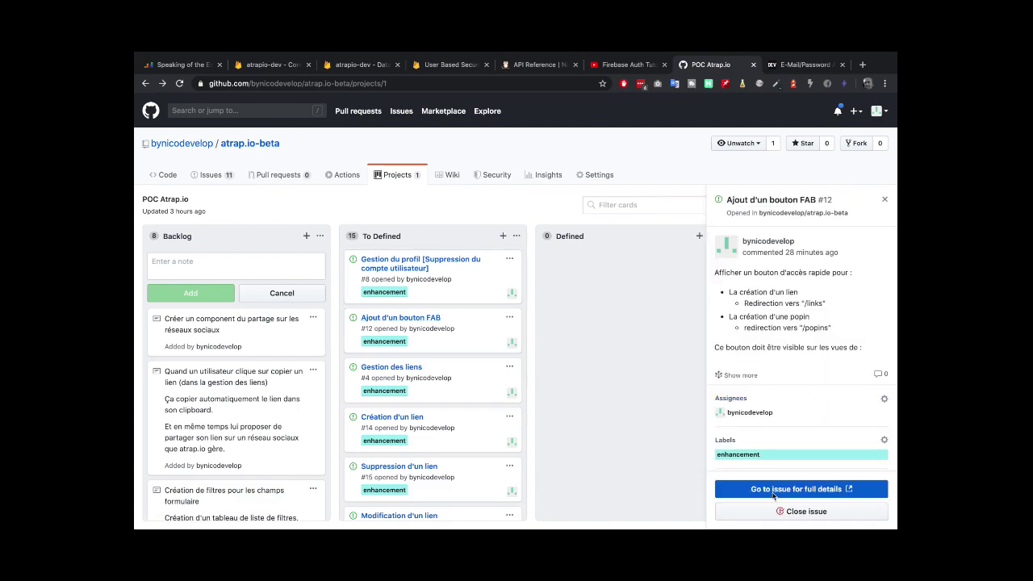
left_click(773, 493)
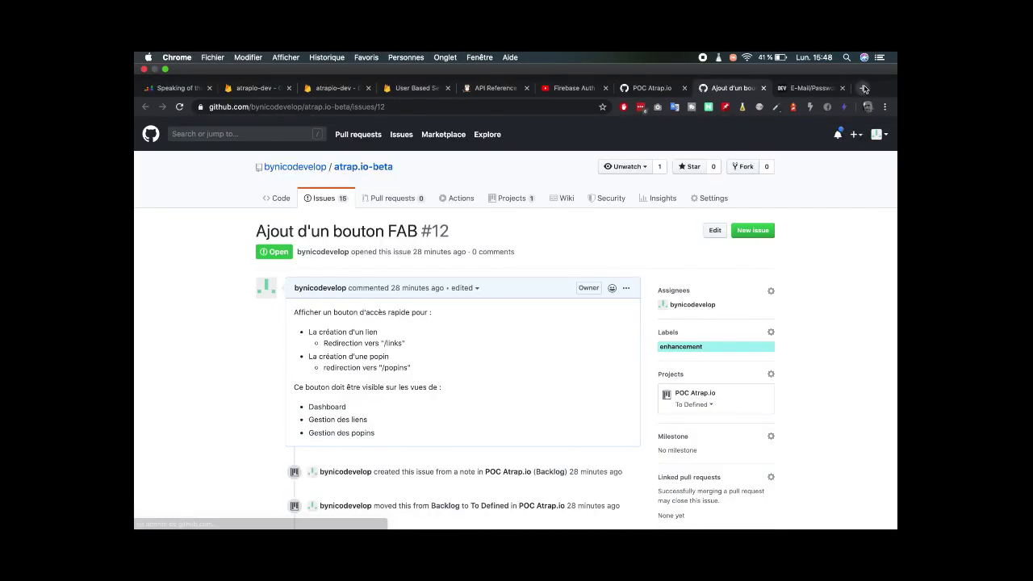
left_click(863, 88)
type("vu")
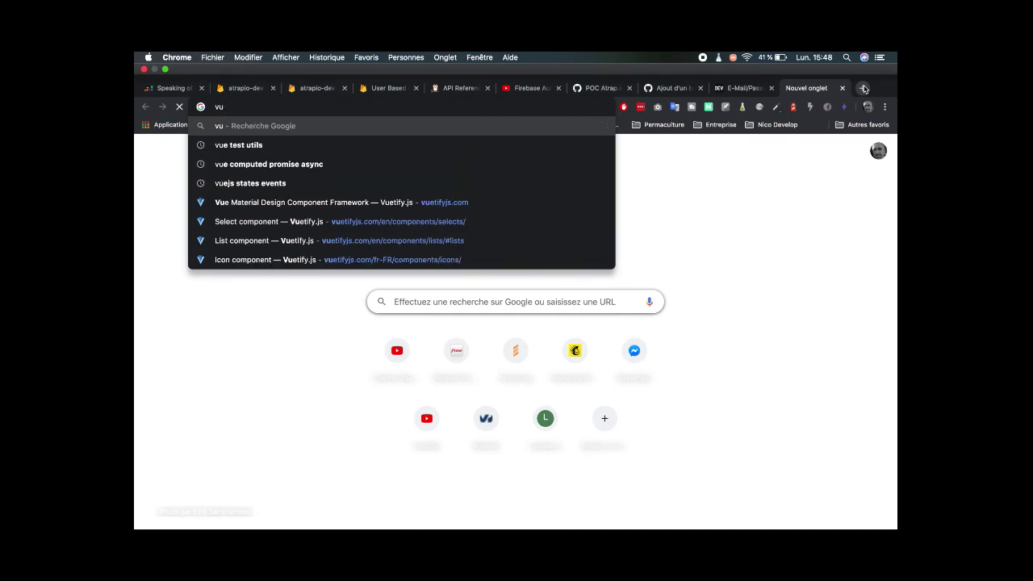
type("e")
key("Return")
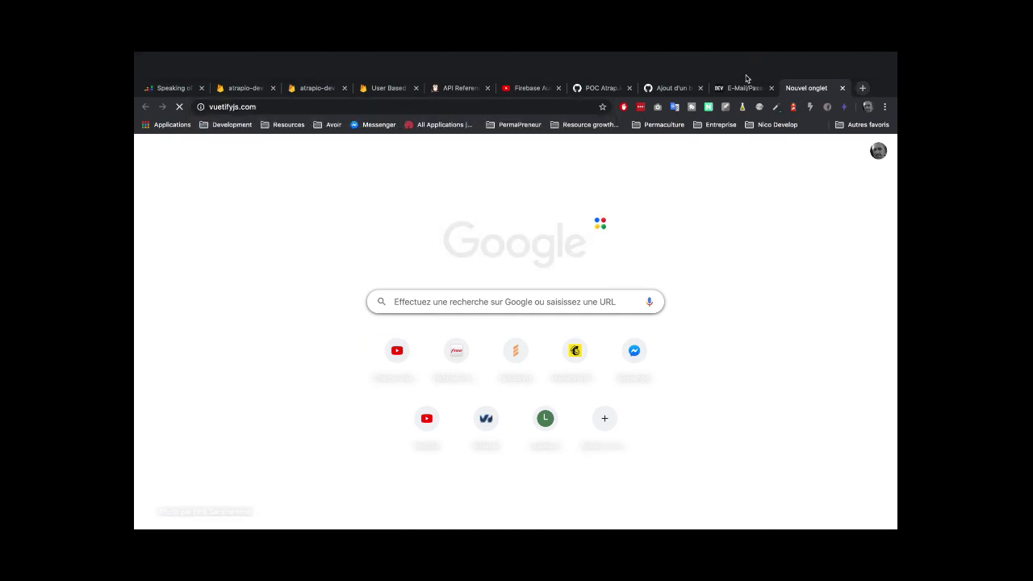
Begin the issue #12 comment 'Pour ajouter un bouton FAB :'
left_click(660, 66)
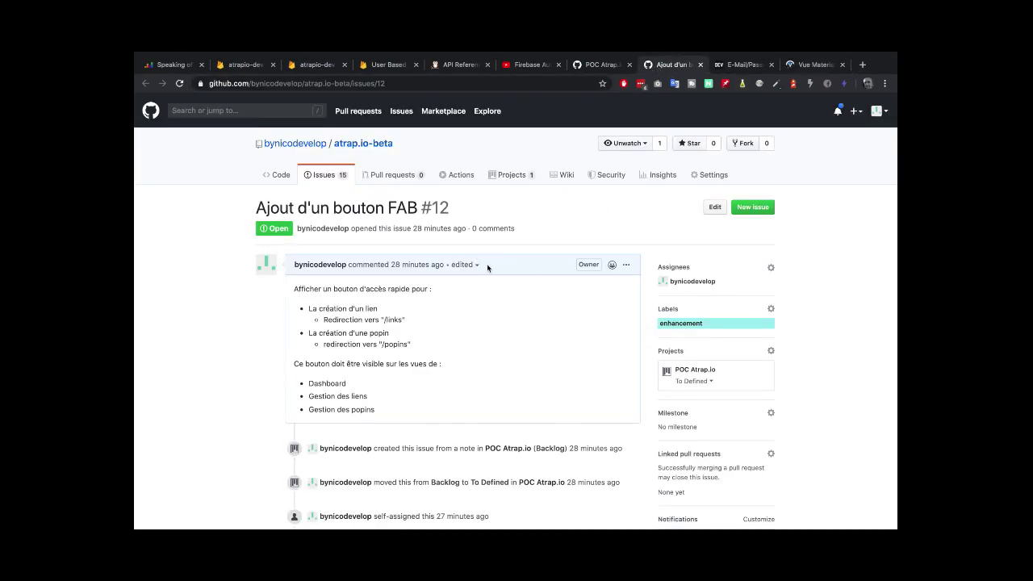
scroll(487, 268, "down", 5)
left_click(414, 378)
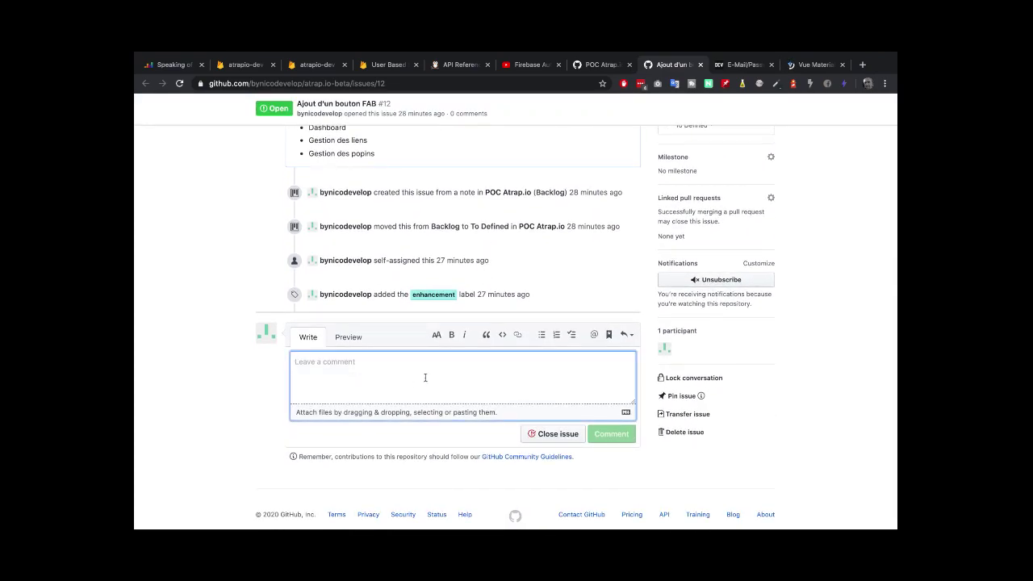
type("Pour ajouter un bouton FAB :")
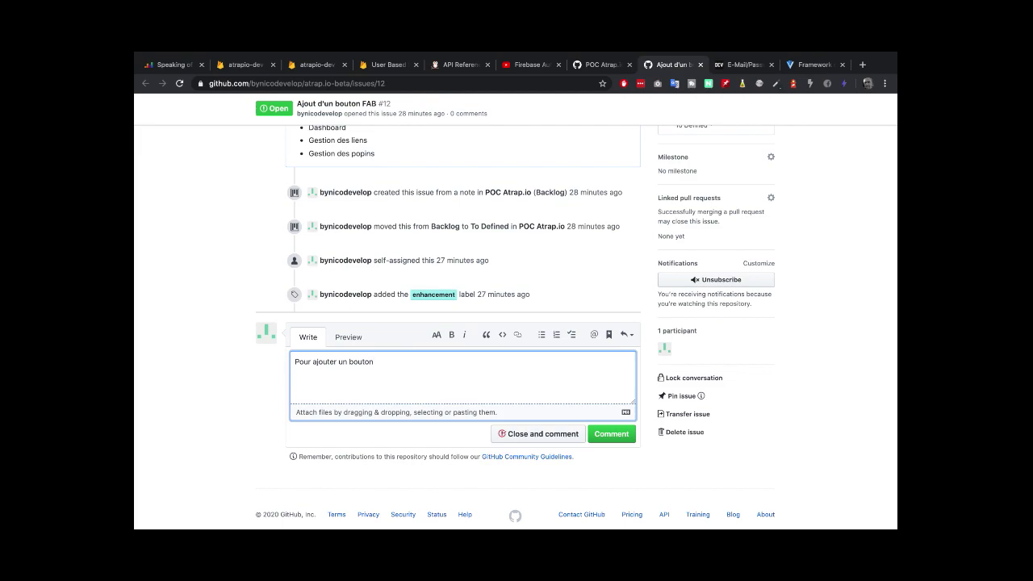
left_click(815, 64)
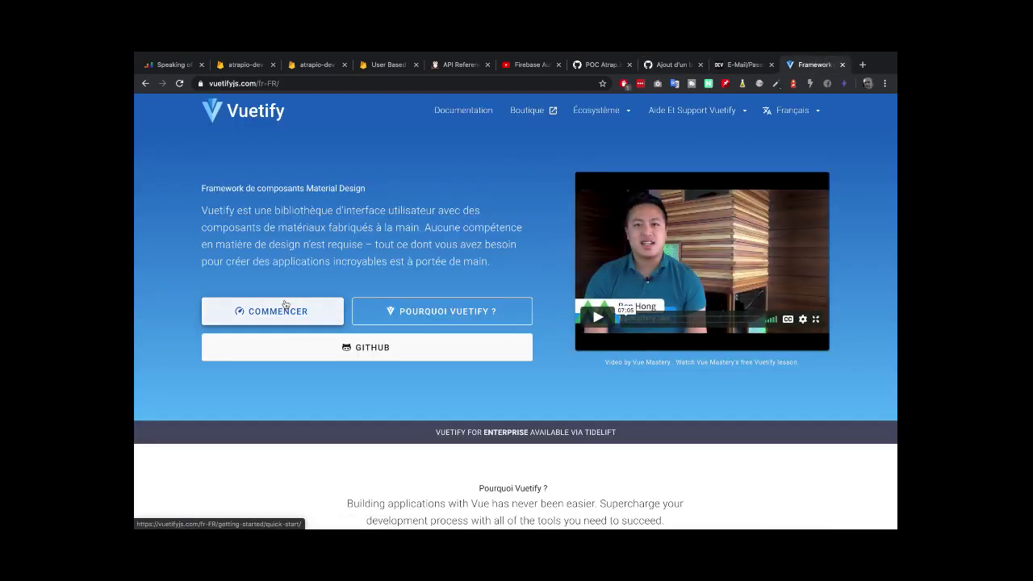
Find the Floating Action Button page in the Vuetify docs by searching 'fab', then 'button'
left_click(463, 111)
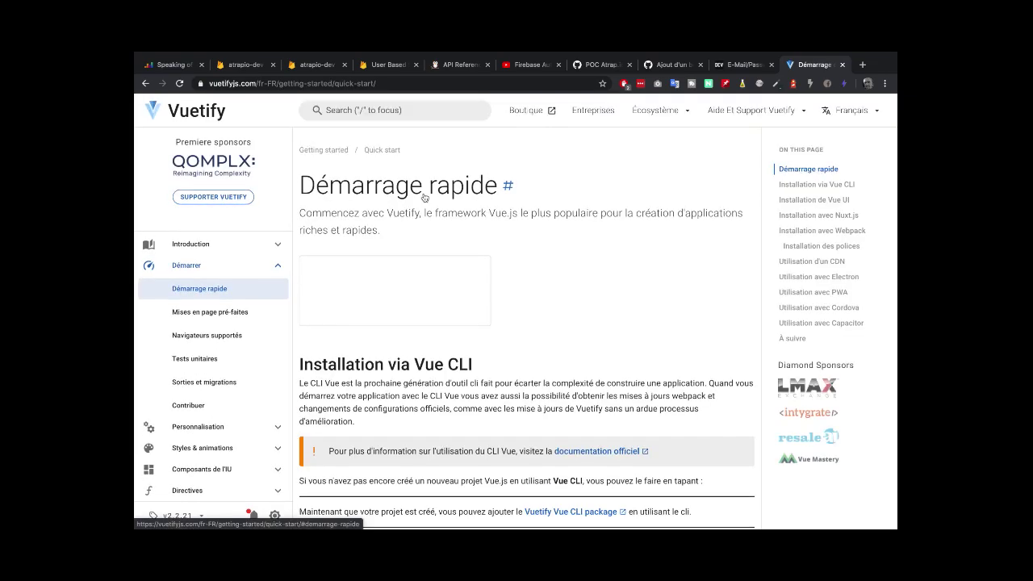
scroll(197, 369, "down", 1)
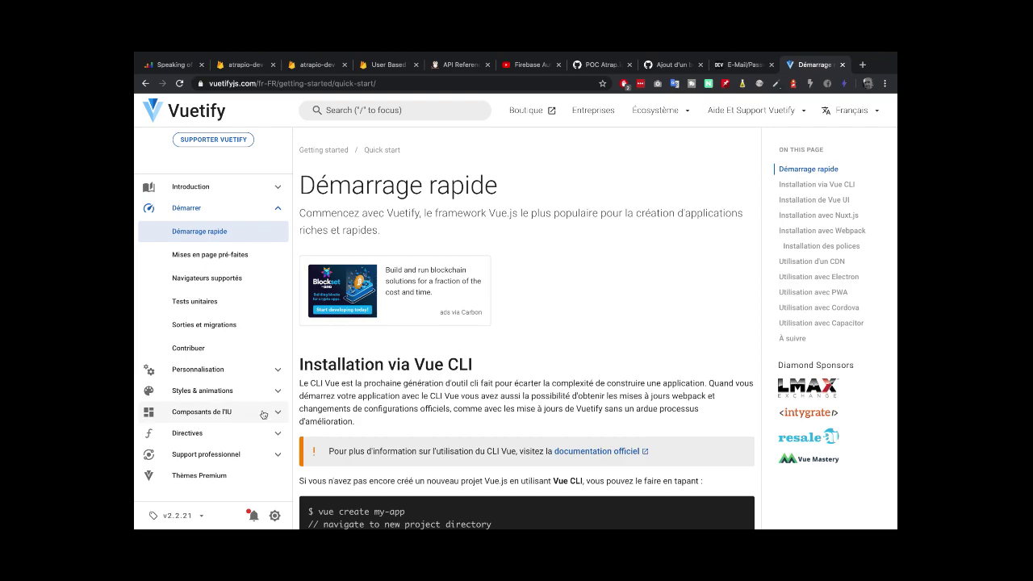
type("fab")
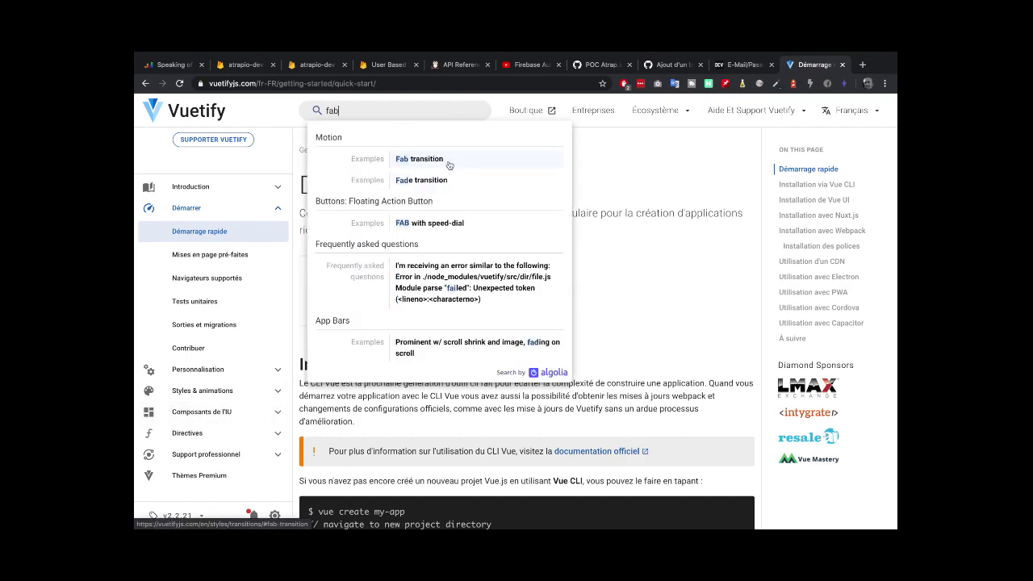
left_click(356, 102)
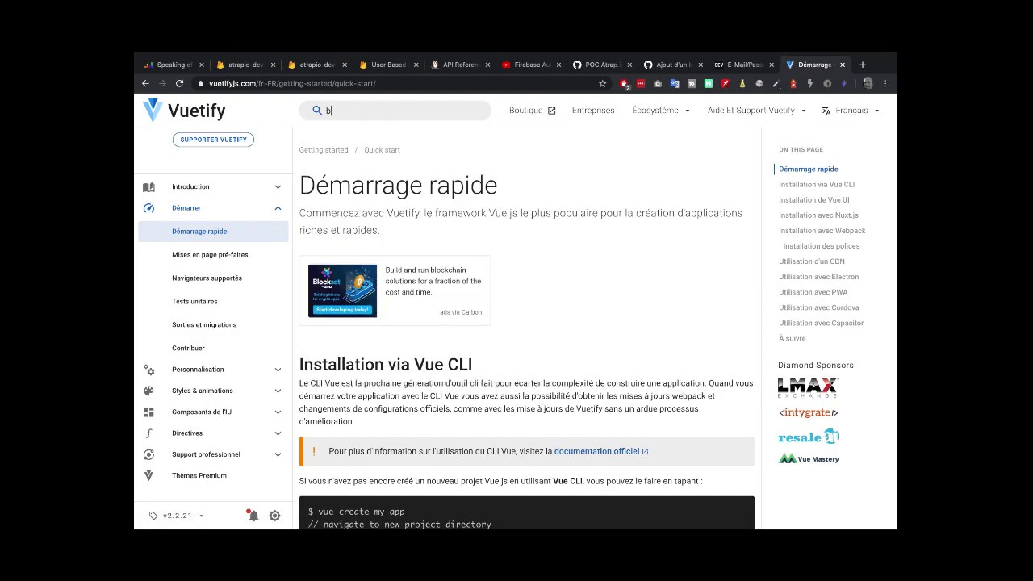
type("button")
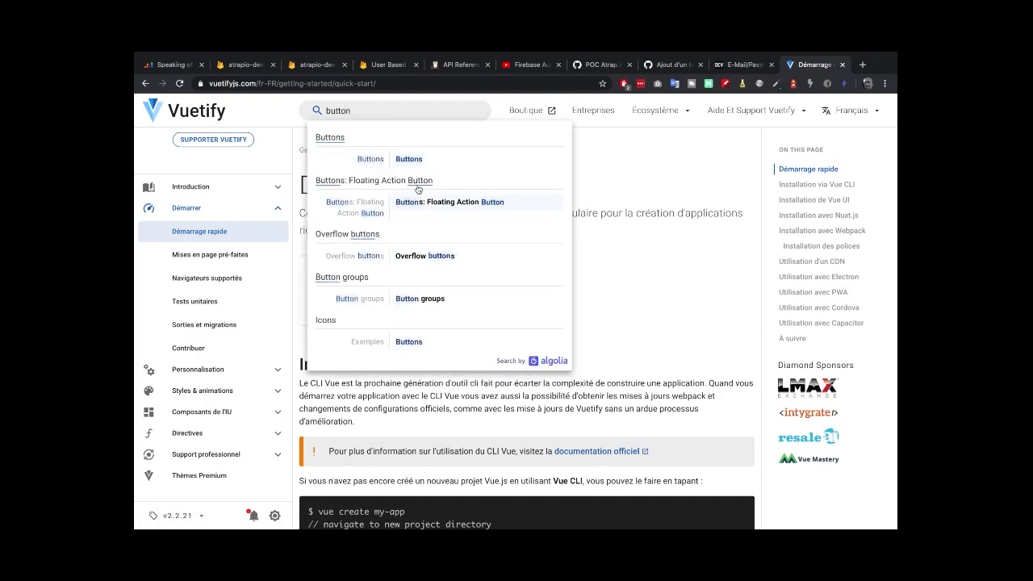
left_click(428, 201)
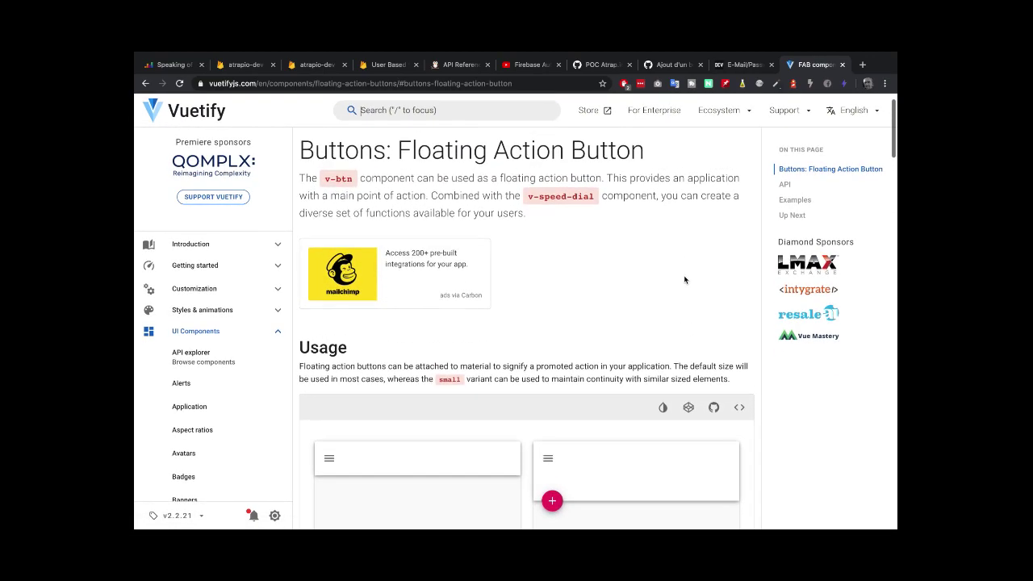
Select and copy the FAB documentation page's address
left_click(487, 80)
key("ctrl+c")
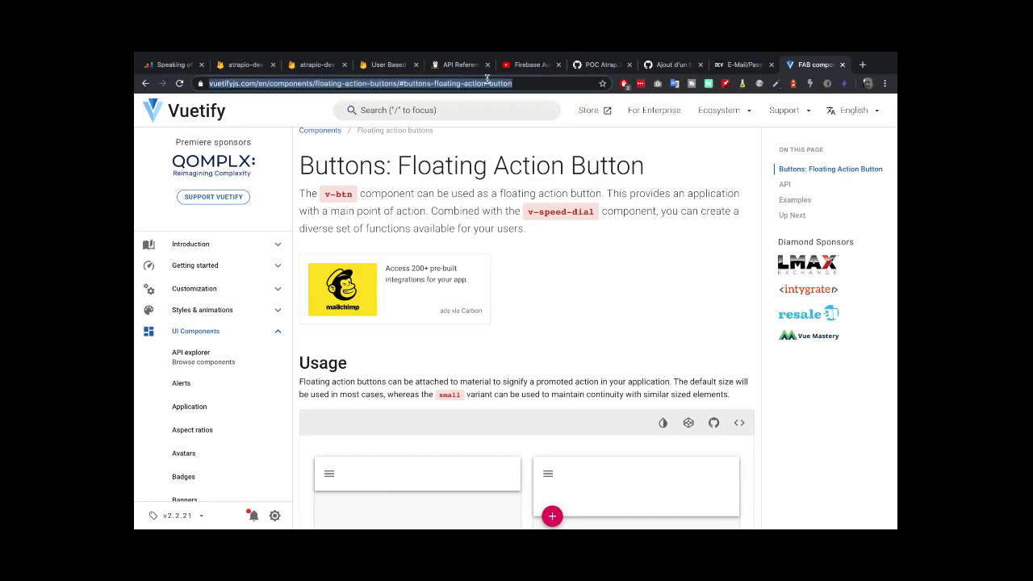
left_click(655, 66)
key("ctrl+v")
Post the Vuetify FAB link as a comment on issue #12 and close that tab
left_click(614, 436)
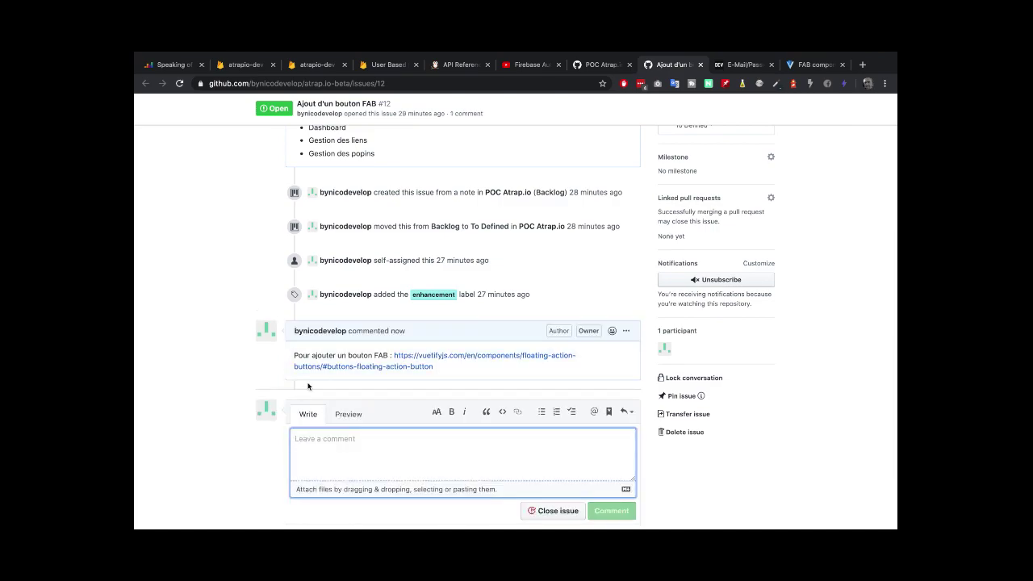
scroll(327, 304, "up", 5)
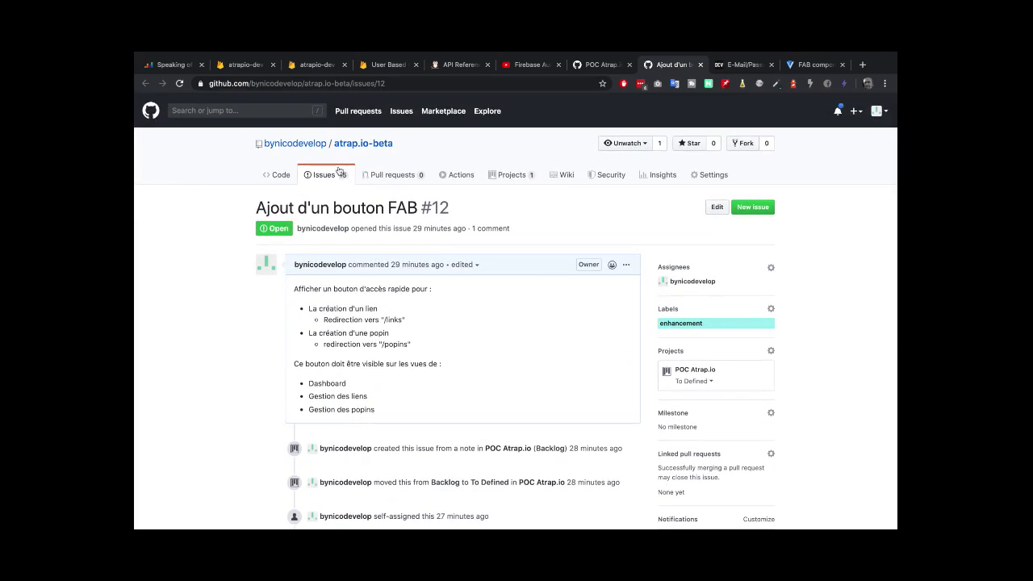
left_click(700, 65)
Open issue #3 'Middleware authentification' in full from the board and close the Vuetify docs tab
left_click(601, 65)
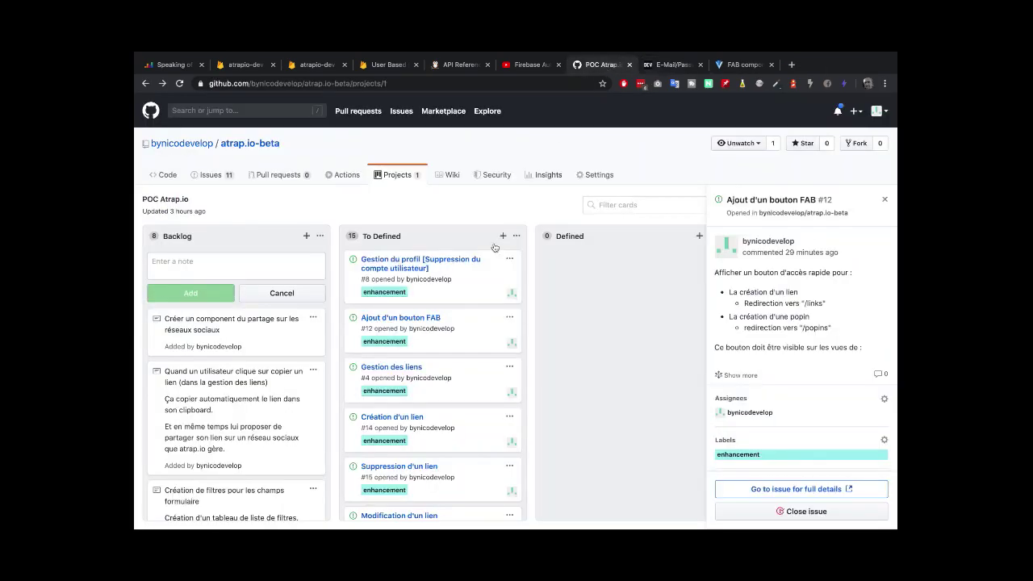
scroll(469, 329, "up", 5)
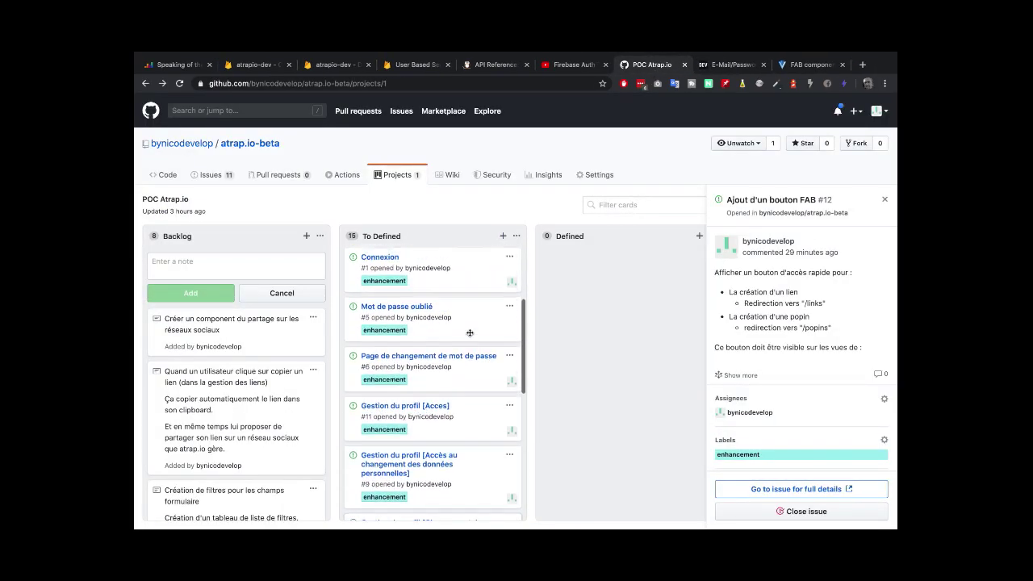
scroll(469, 333, "up", 2)
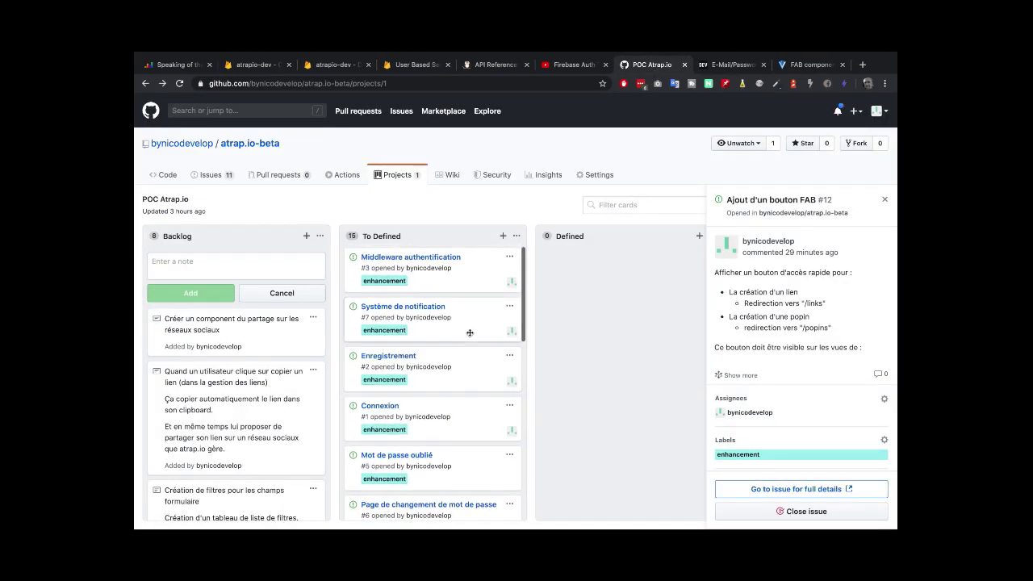
left_click(401, 259)
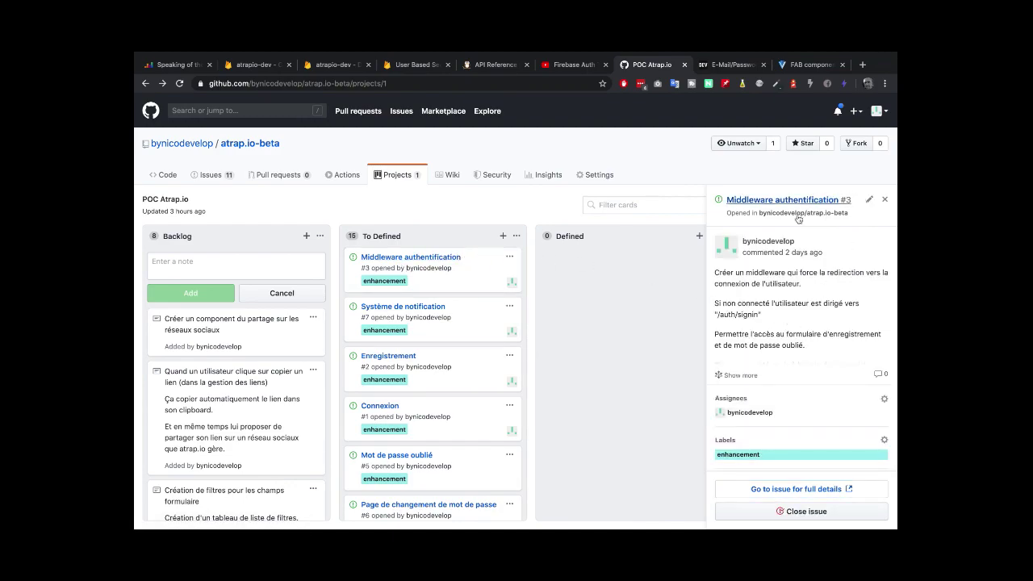
scroll(811, 438, "down", 3)
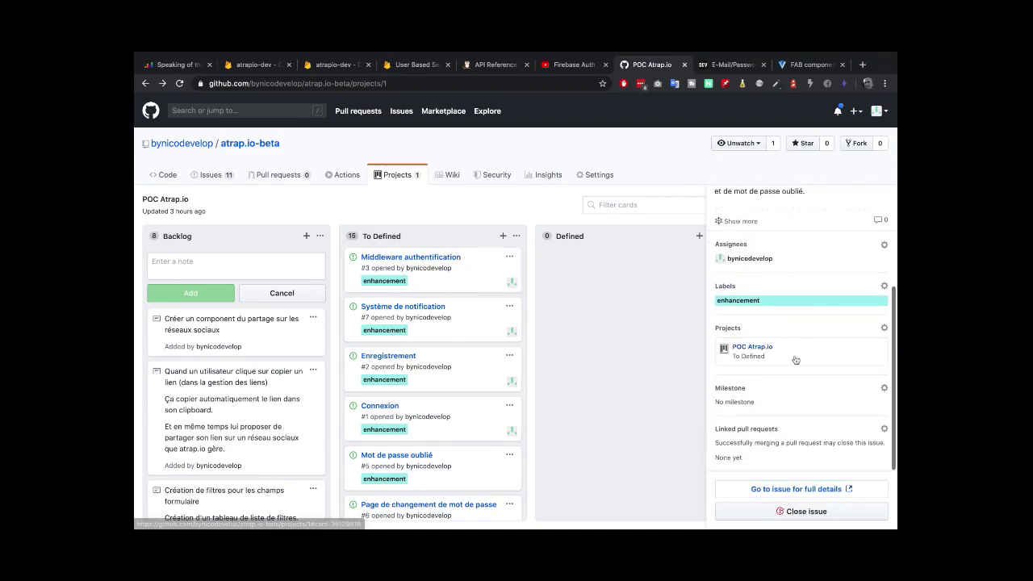
left_click(802, 488)
left_click(814, 68)
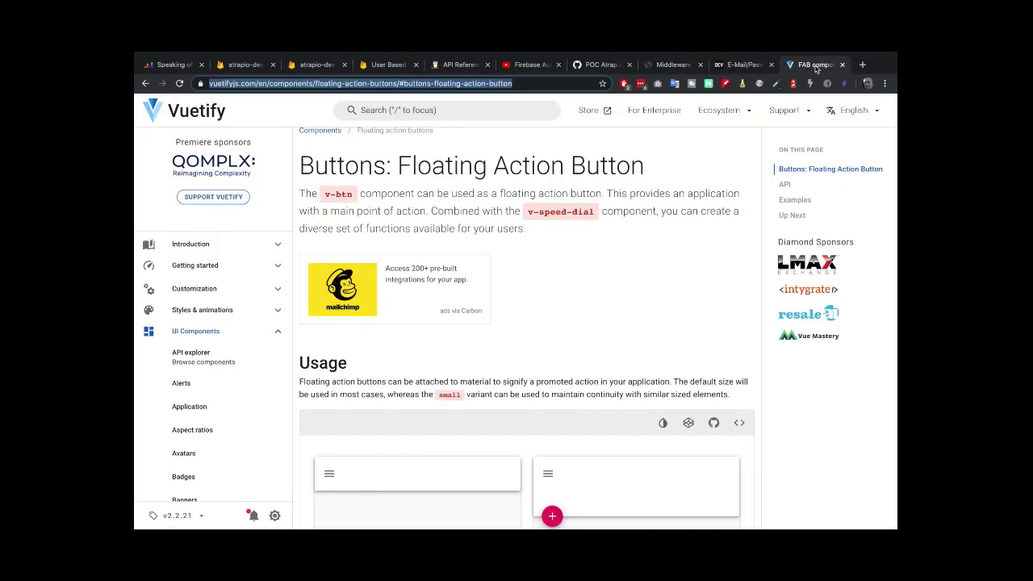
key("ctrl+w")
left_click(713, 67)
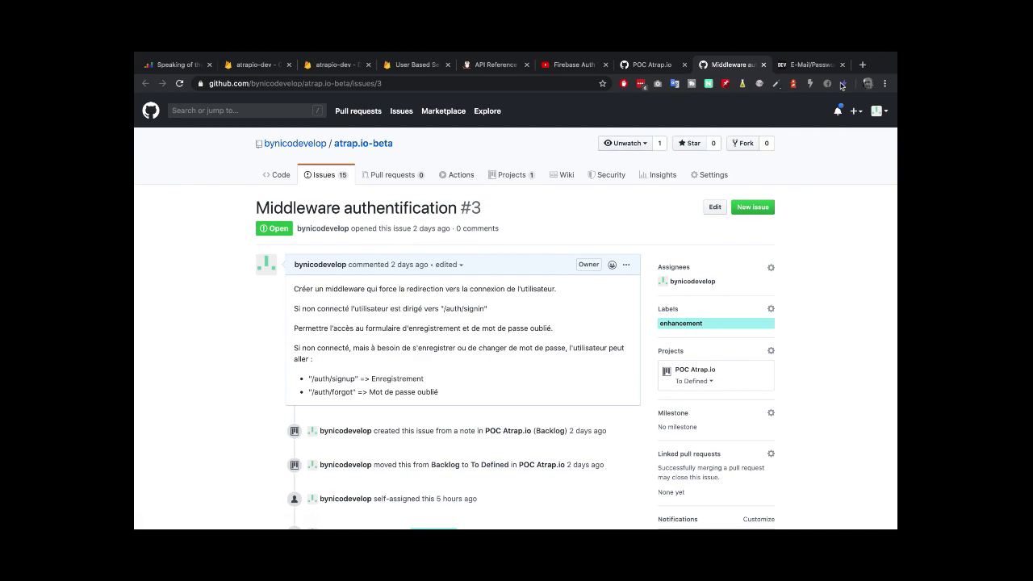
Google 'nuxt js middleware auth firebase' and open the Using Firebase Auth With Nuxt.js article in a new tab
left_click(863, 65)
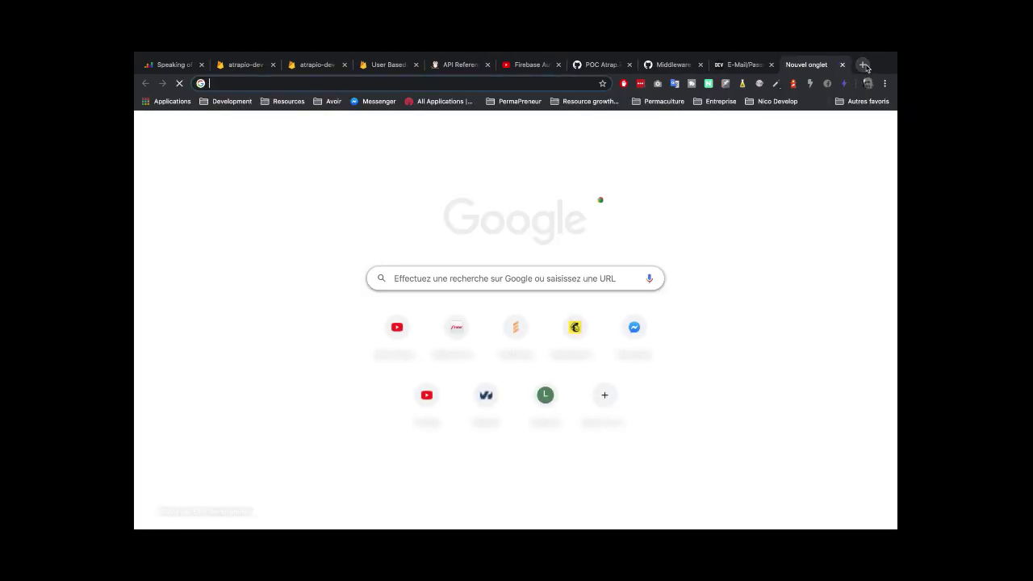
type("nu")
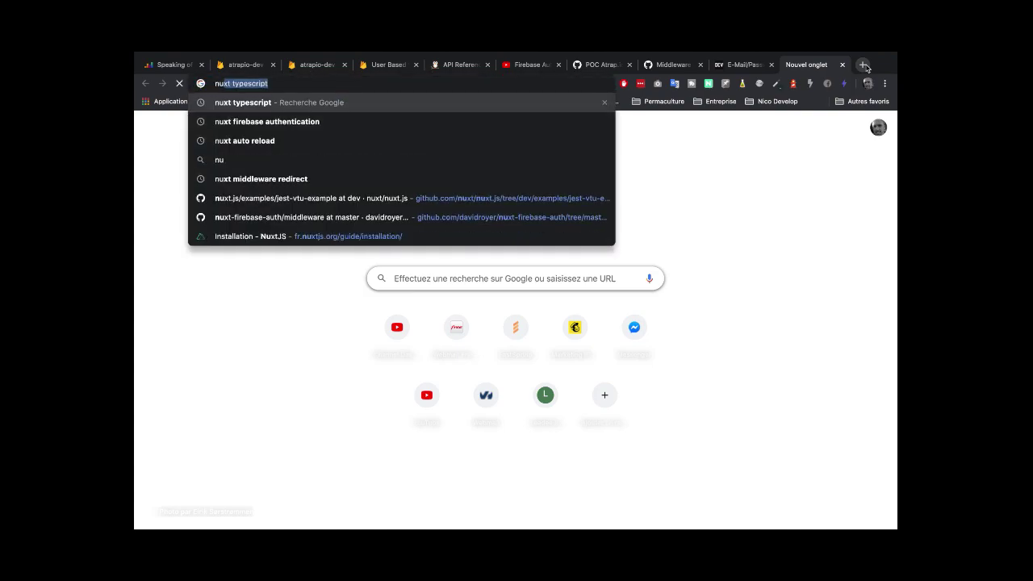
type("xtjs ")
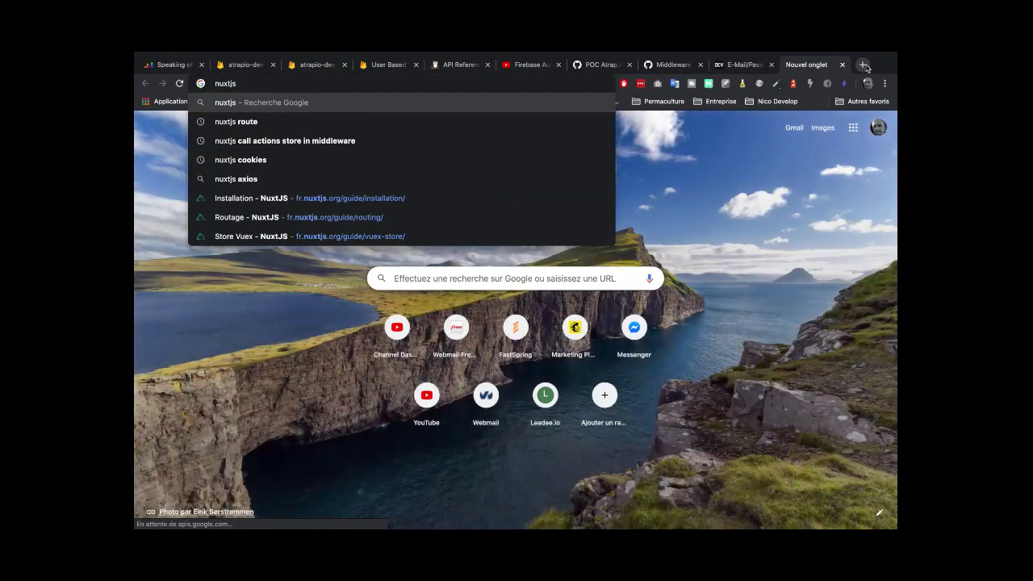
type("mi")
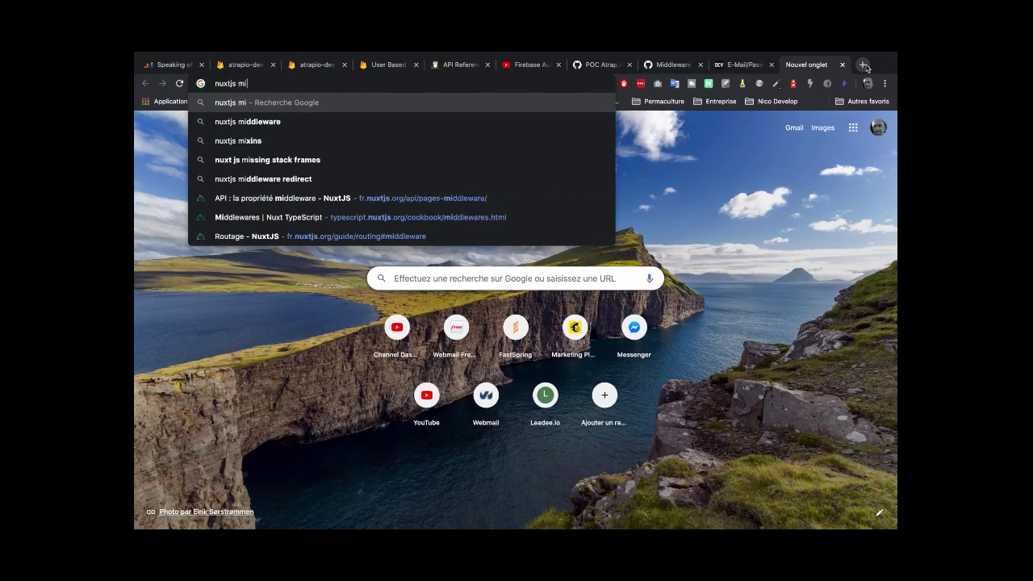
type("ddleware auth")
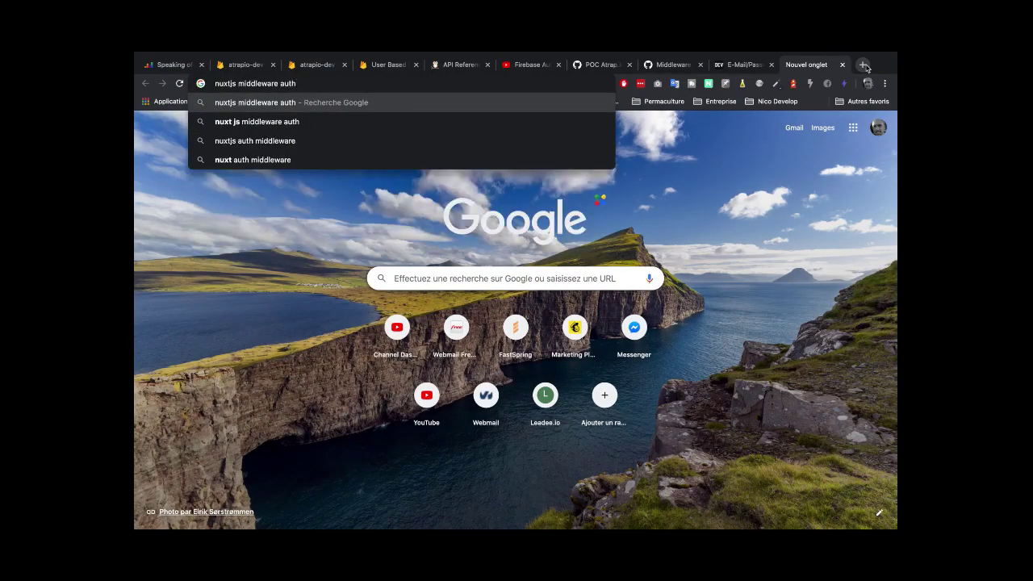
key("Down")
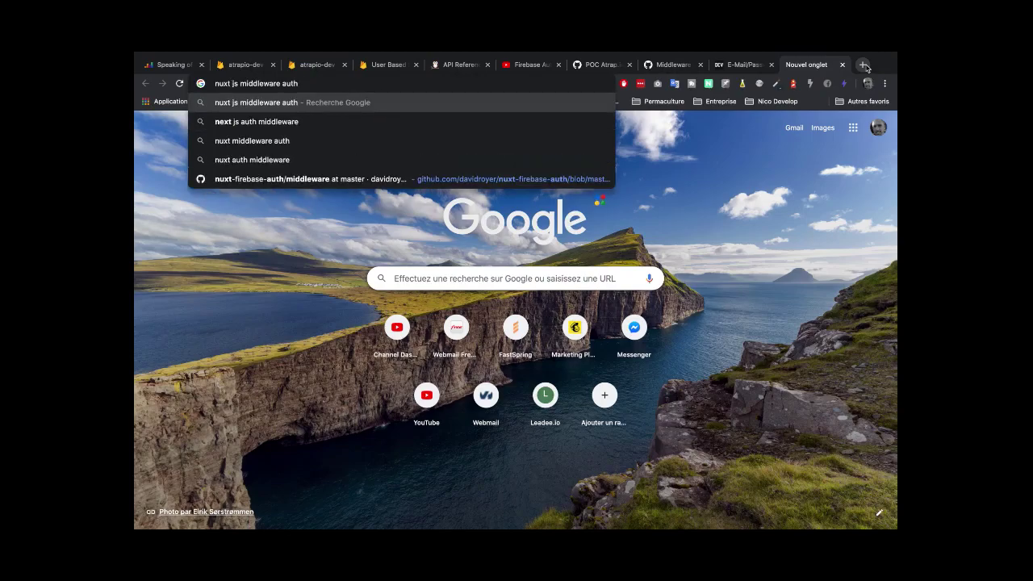
type("firebase")
key("Return")
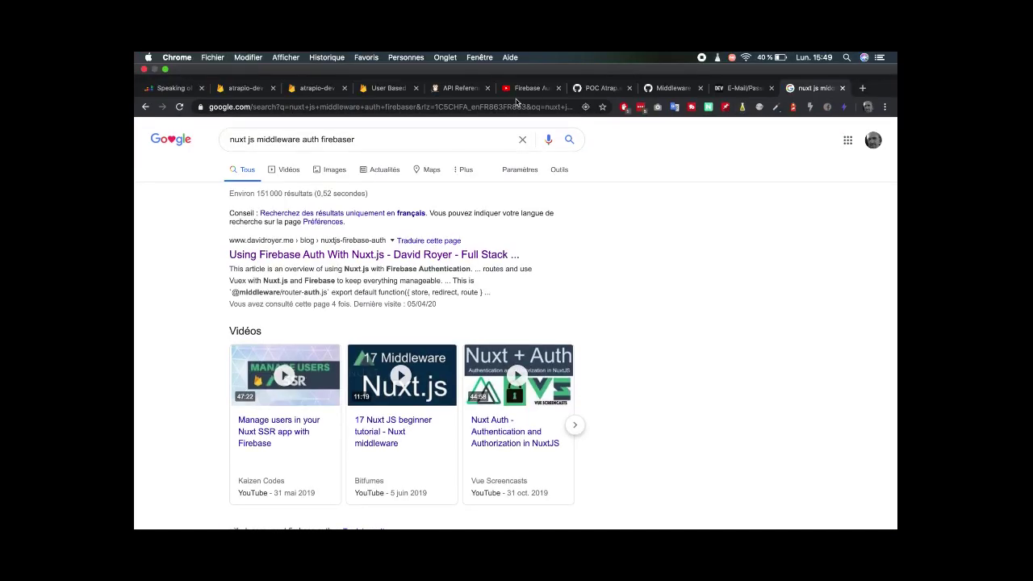
left_click(419, 137)
key("BackSpace")
key("Return")
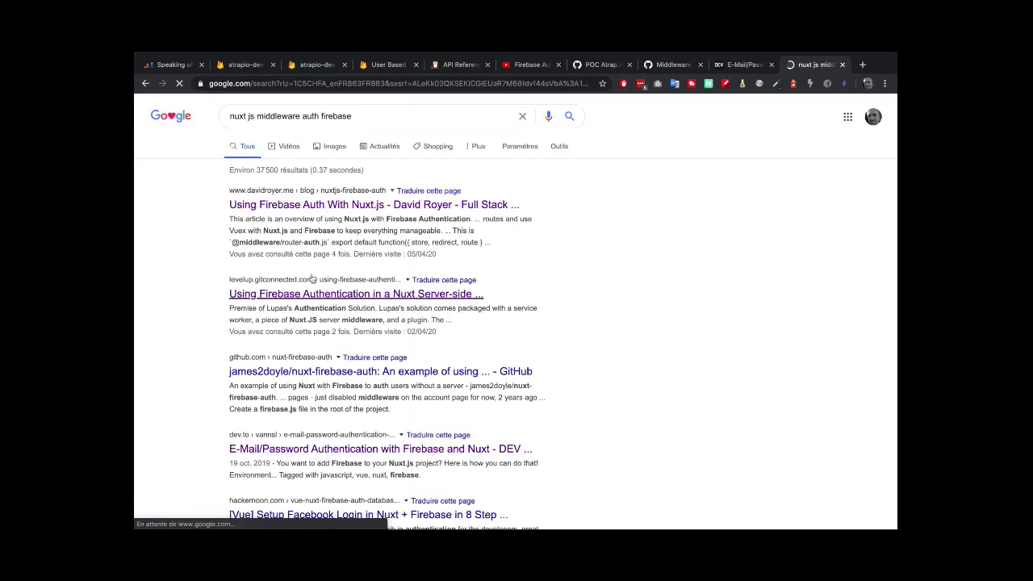
left_click(305, 208, "super")
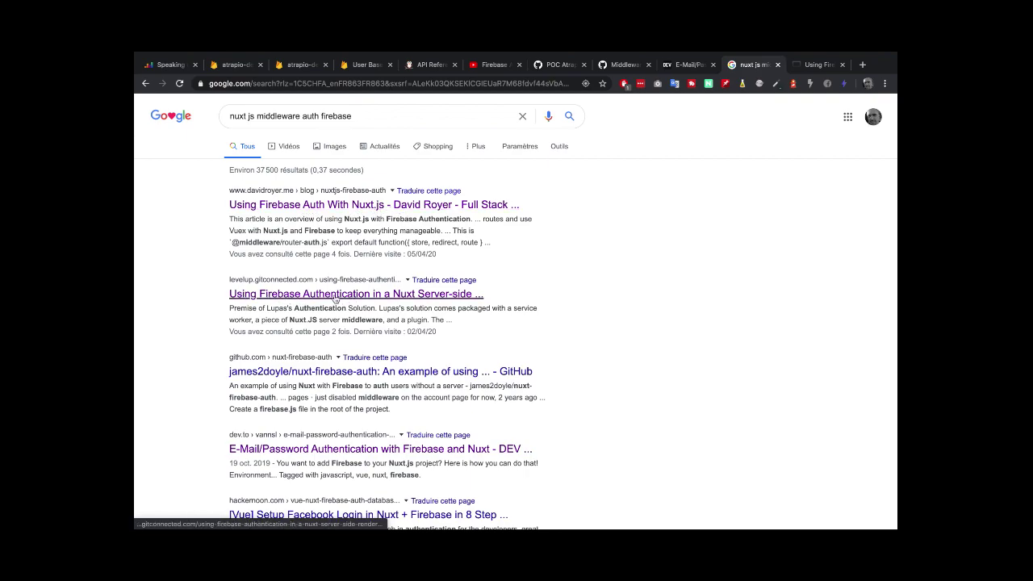
Read the Firebase auth article past fireauth.js and onAuthStateChanged to router-auth.js, then select its URL
left_click(815, 64)
scroll(532, 402, "down", 2)
scroll(532, 402, "down", 2)
left_click_drag(323, 250, 371, 255)
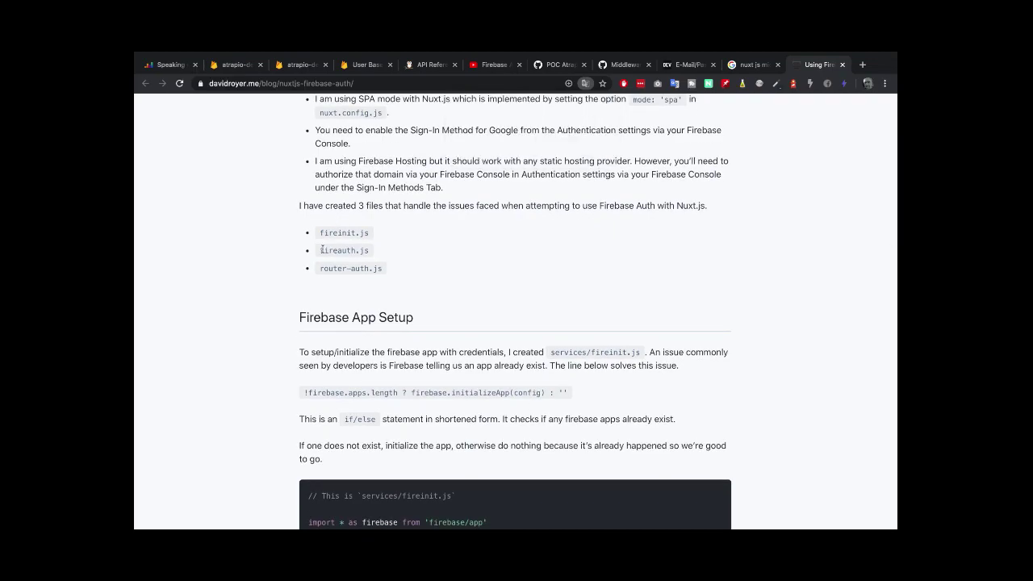
scroll(457, 325, "down", 6)
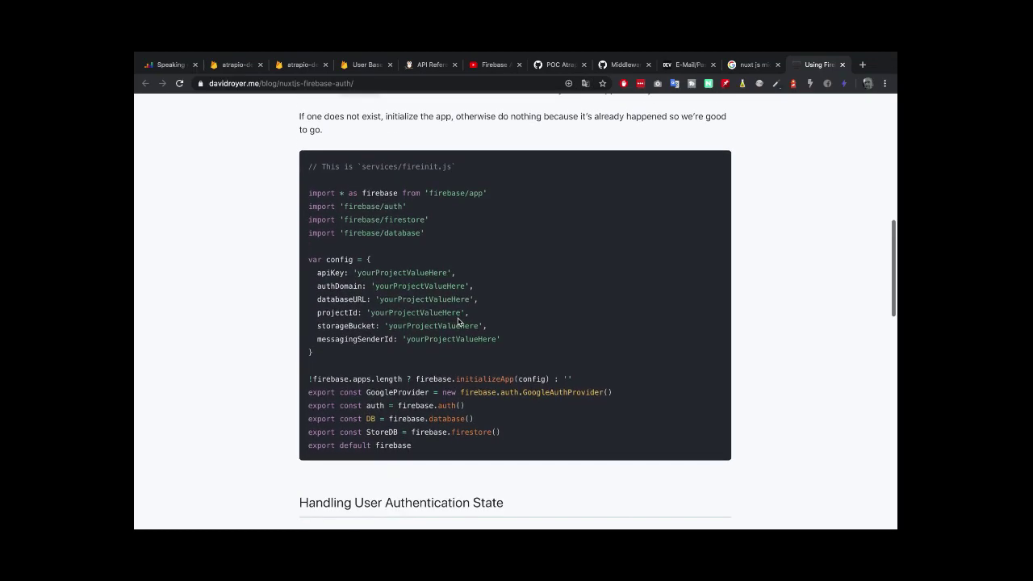
scroll(401, 185, "down", 4)
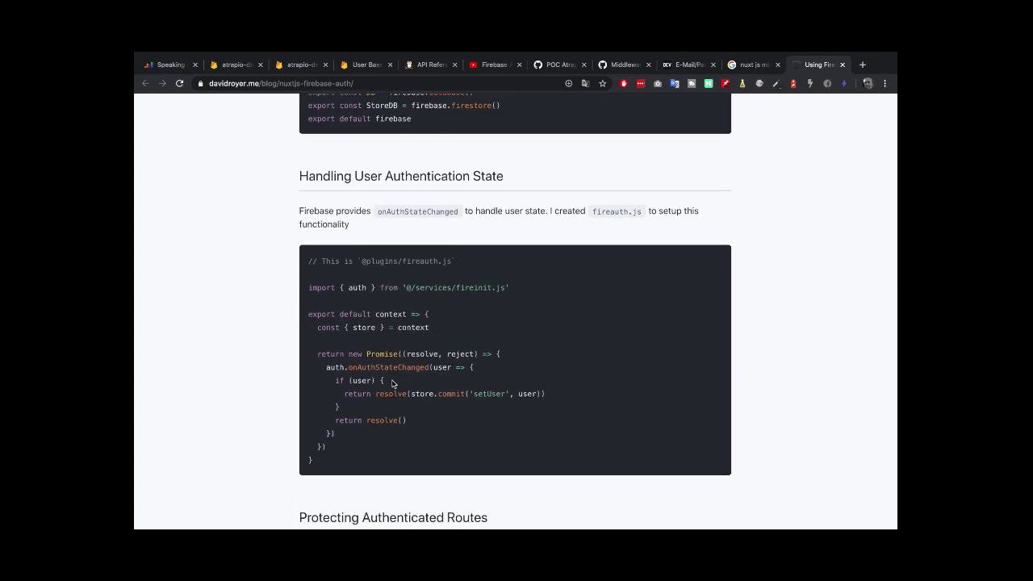
left_click_drag(349, 367, 435, 368)
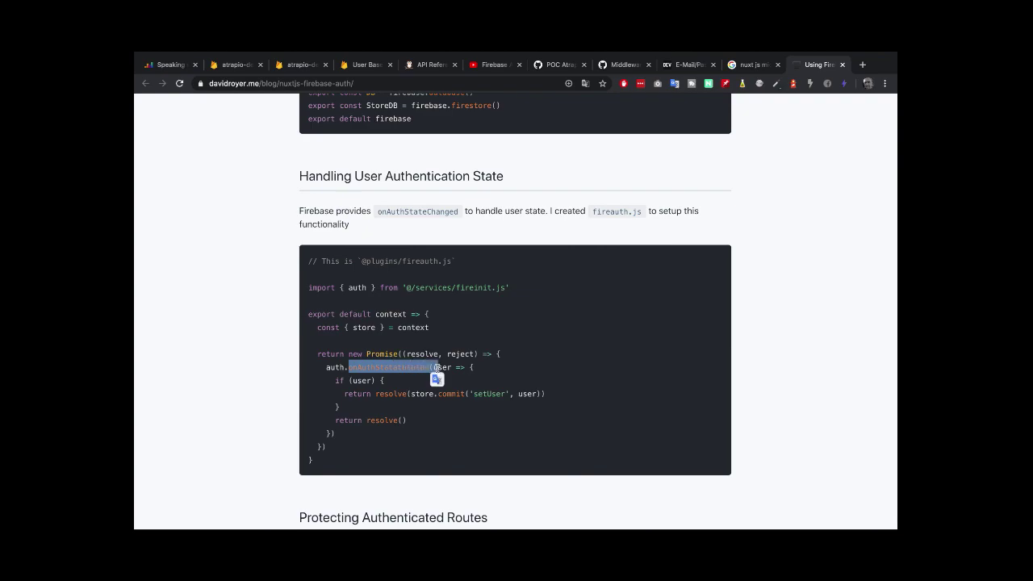
scroll(436, 368, "down", 5)
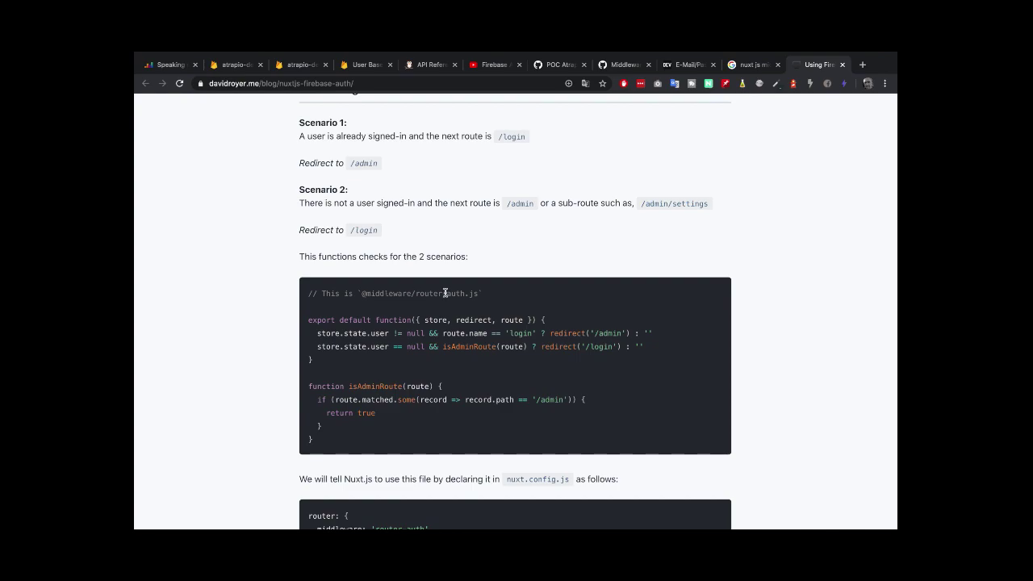
left_click(365, 81)
key("super+c")
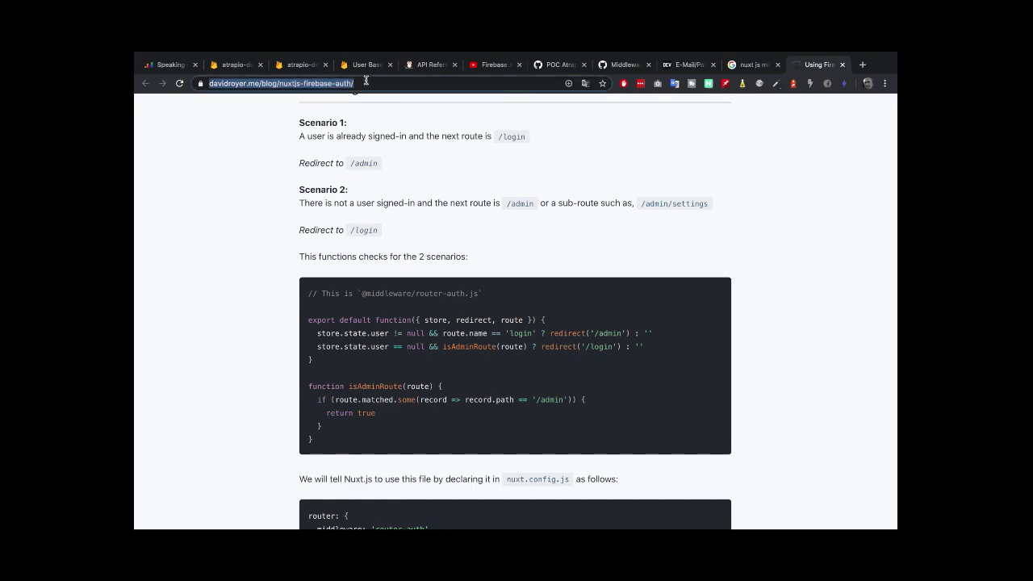
Comment 'Création du'n middleware avec firebase :' with the davidroyer.me article link on issue #3
left_click(614, 67)
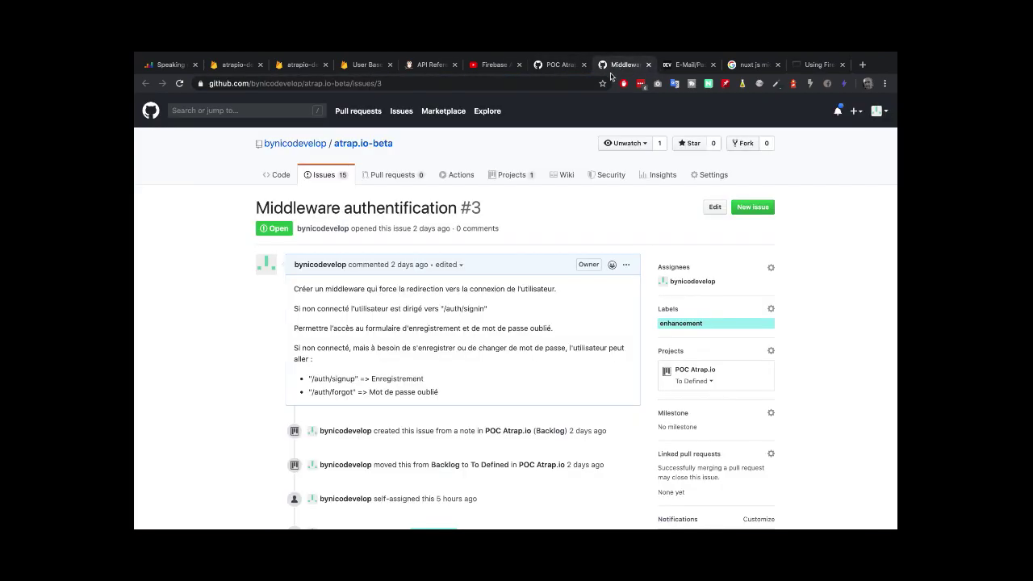
scroll(590, 330, "down", 5)
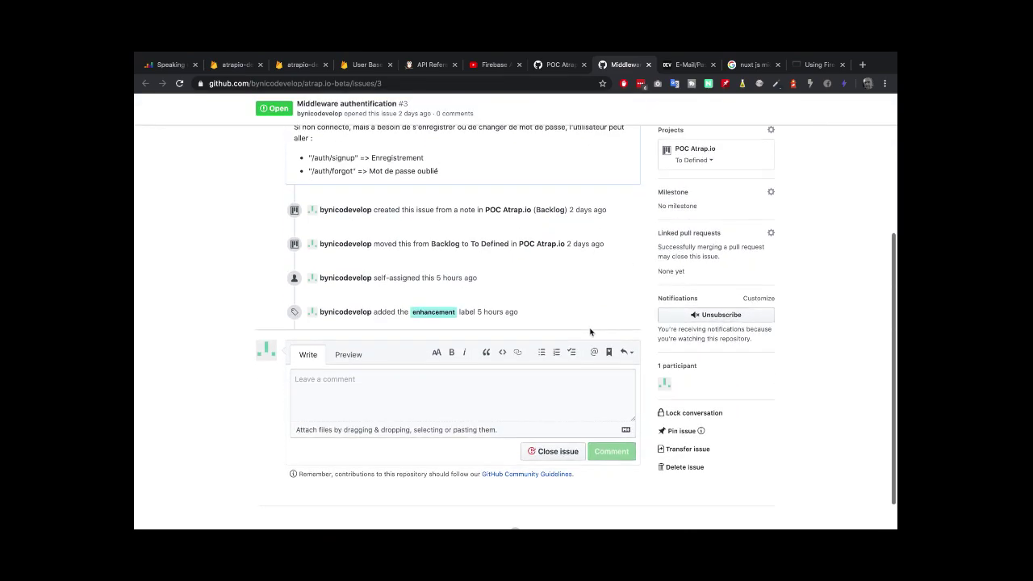
left_click(508, 367)
type("C")
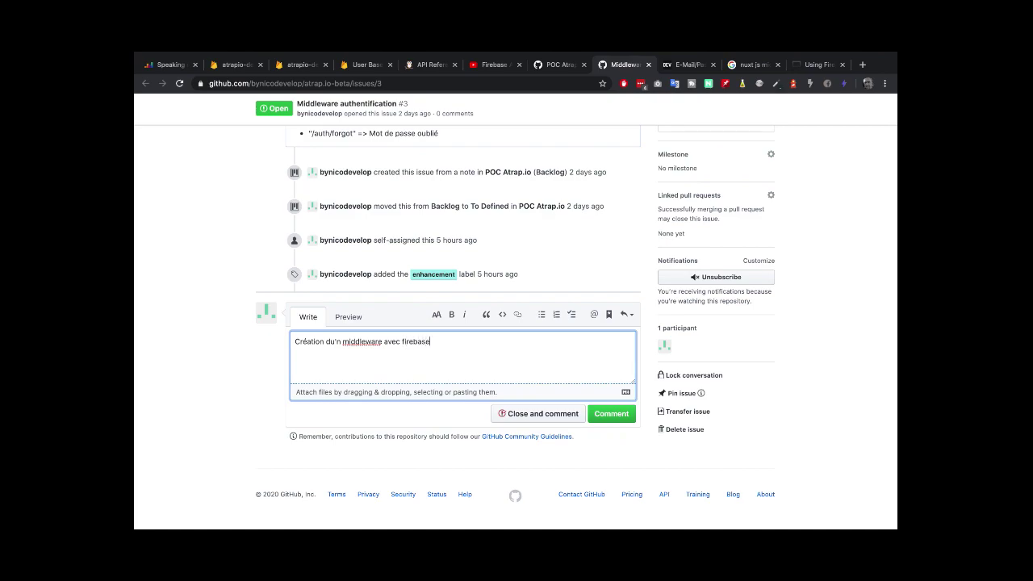
key("super+v")
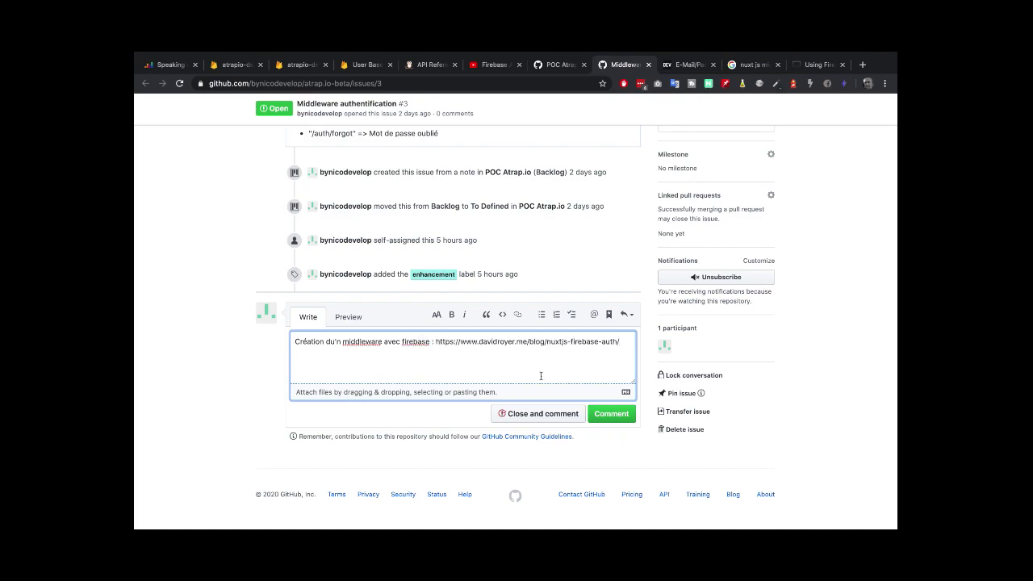
left_click(613, 413)
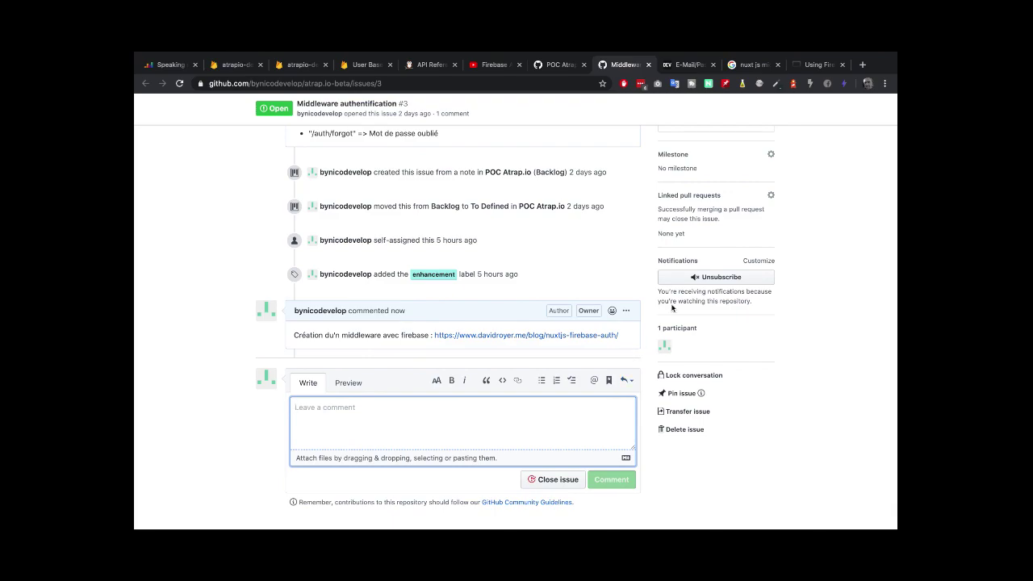
Open issue #7 'Système de notification' on its own page from the POC Atrap.io board
left_click(651, 65)
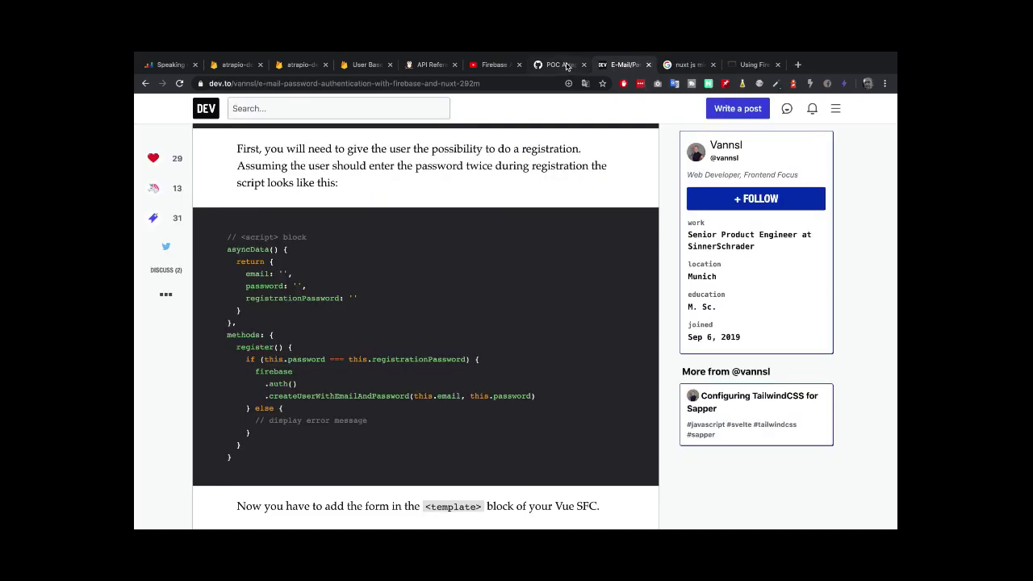
left_click(557, 64)
scroll(406, 343, "down", 3)
scroll(406, 343, "down", 3)
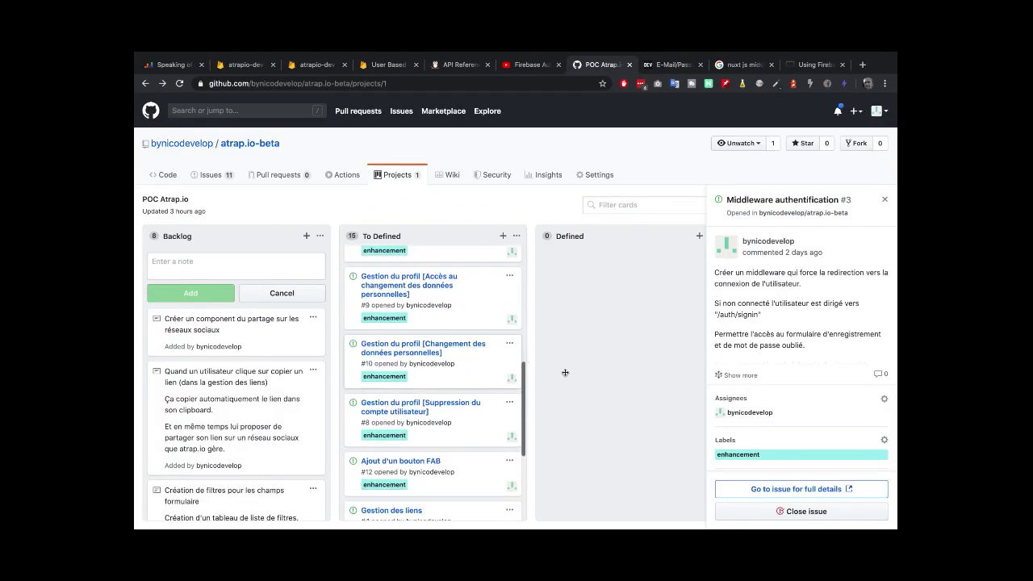
scroll(404, 339, "up", 5)
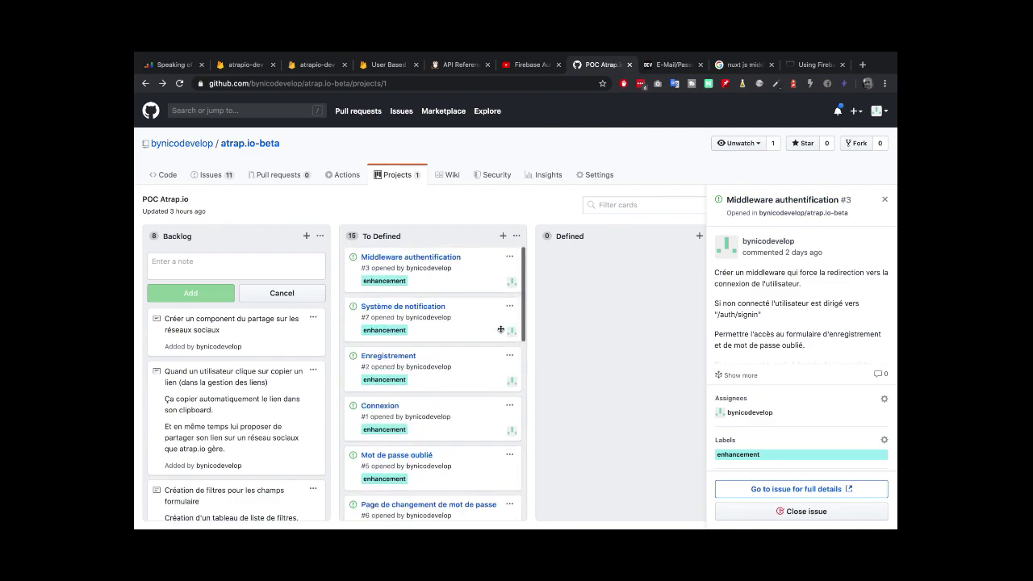
left_click(384, 311)
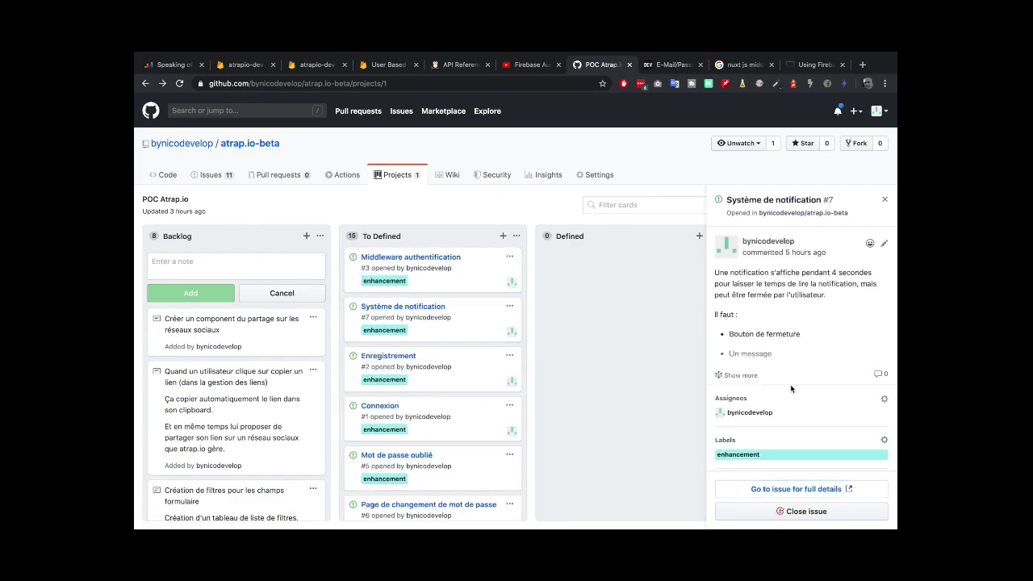
scroll(790, 383, "down", 3)
left_click(799, 489)
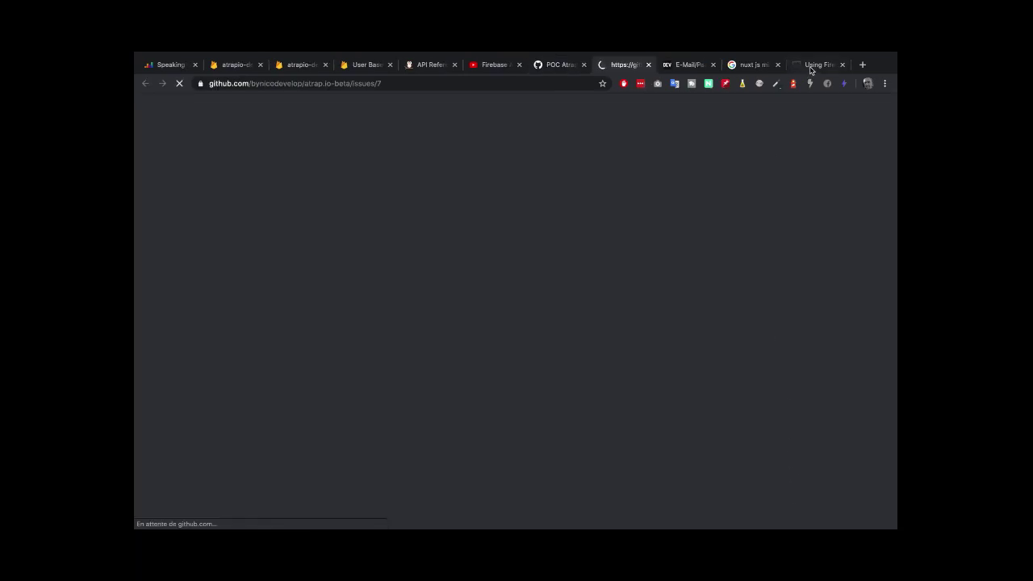
left_click(811, 65)
Load the Vuetify website and open its getting-started guide
left_click(841, 64)
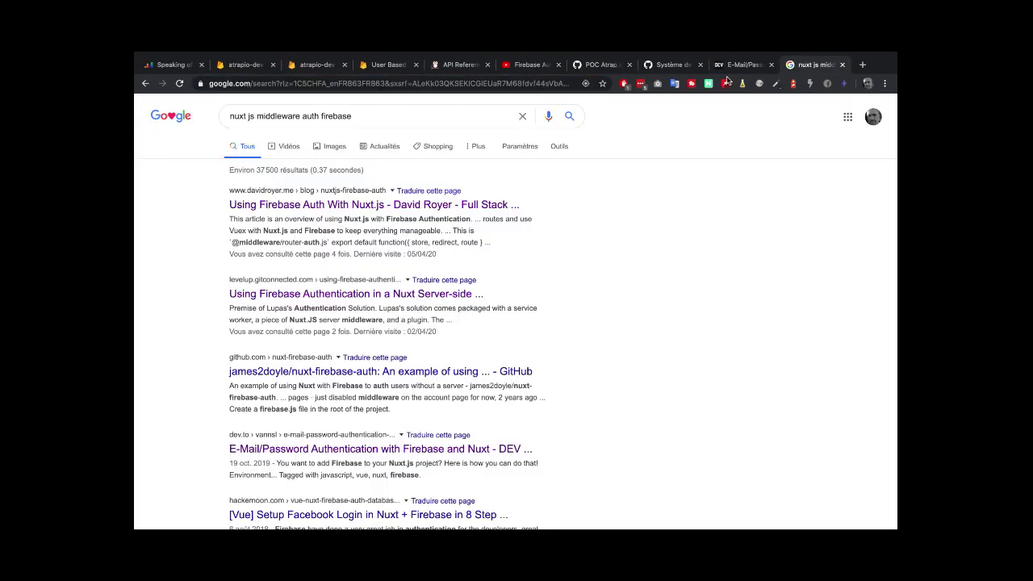
left_click(367, 115)
left_click_drag(367, 114, 228, 116)
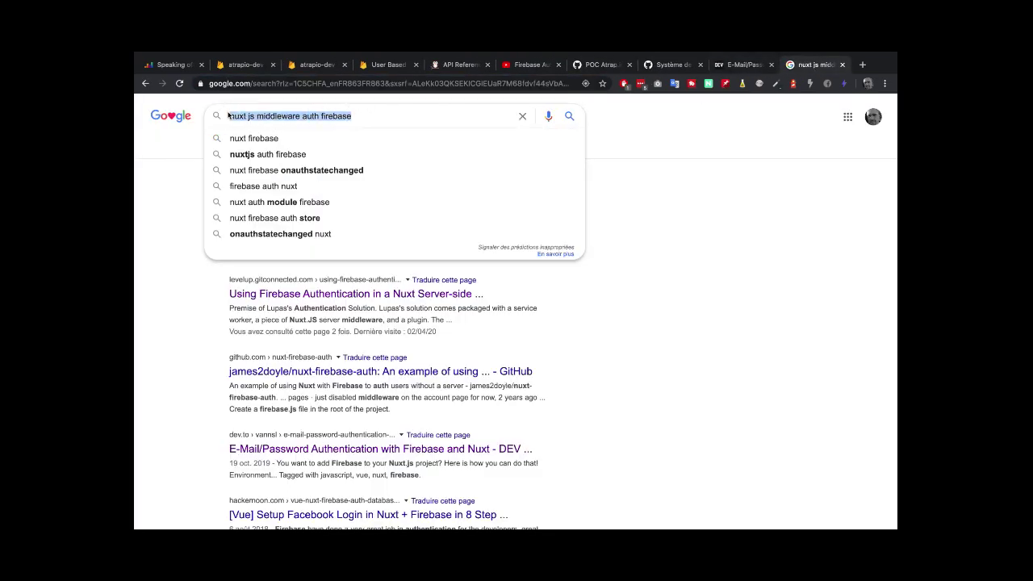
type("vue")
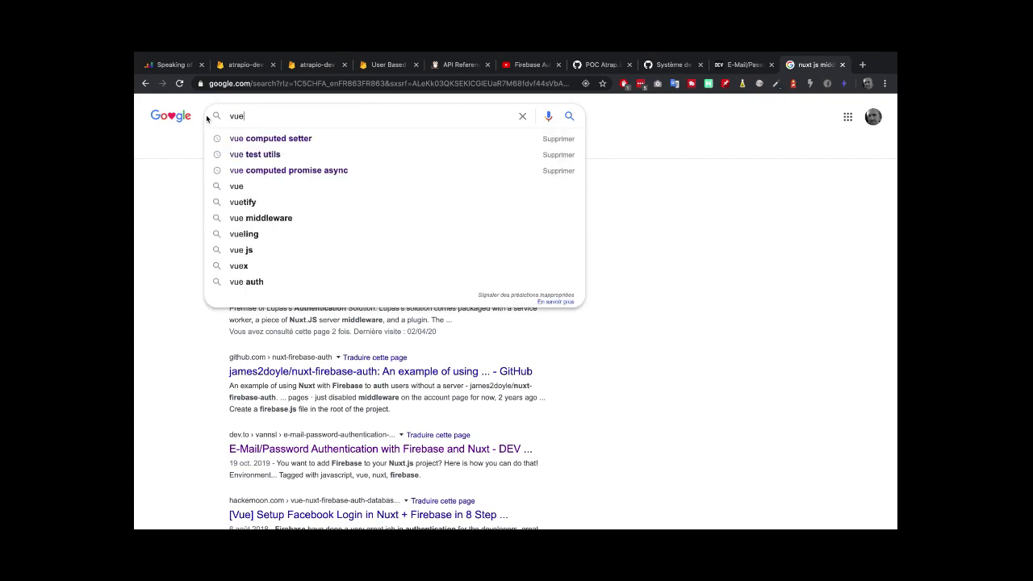
left_click(238, 84)
type("vuetify")
key("Return")
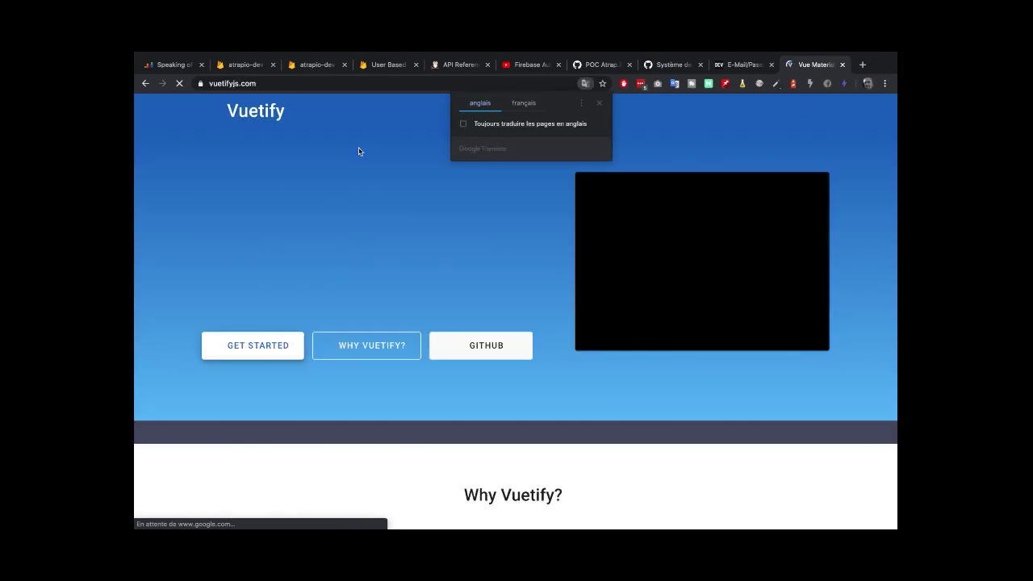
left_click(272, 357)
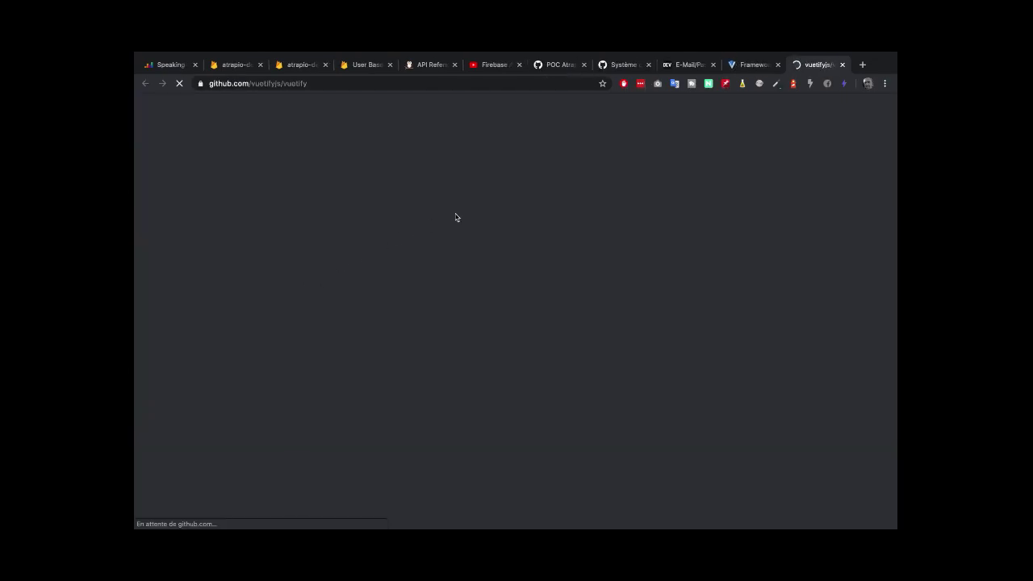
key("super+w")
left_click(278, 309)
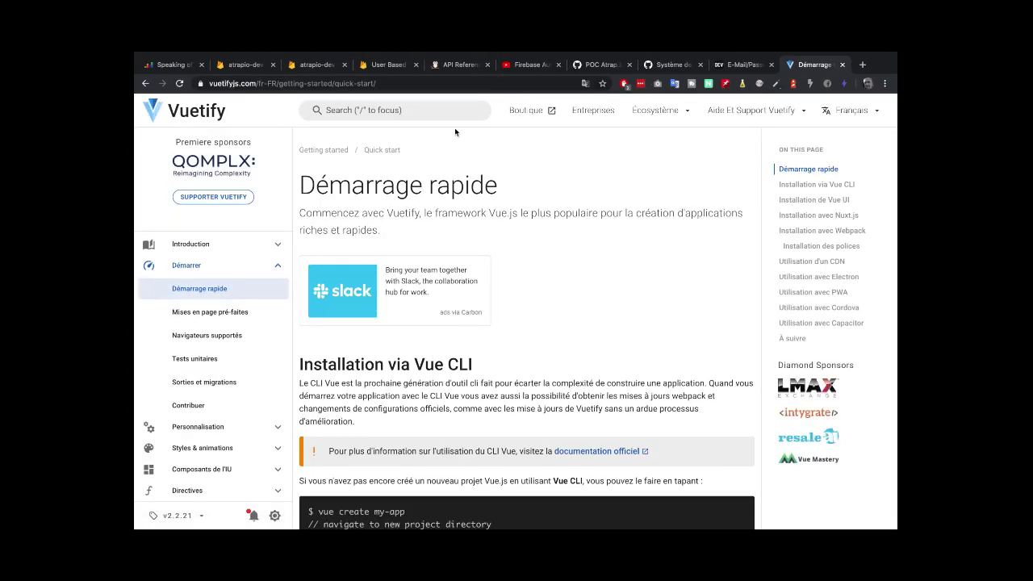
Locate the Snackbars page under UI Components in the Vuetify docs
left_click(404, 110)
type("noti")
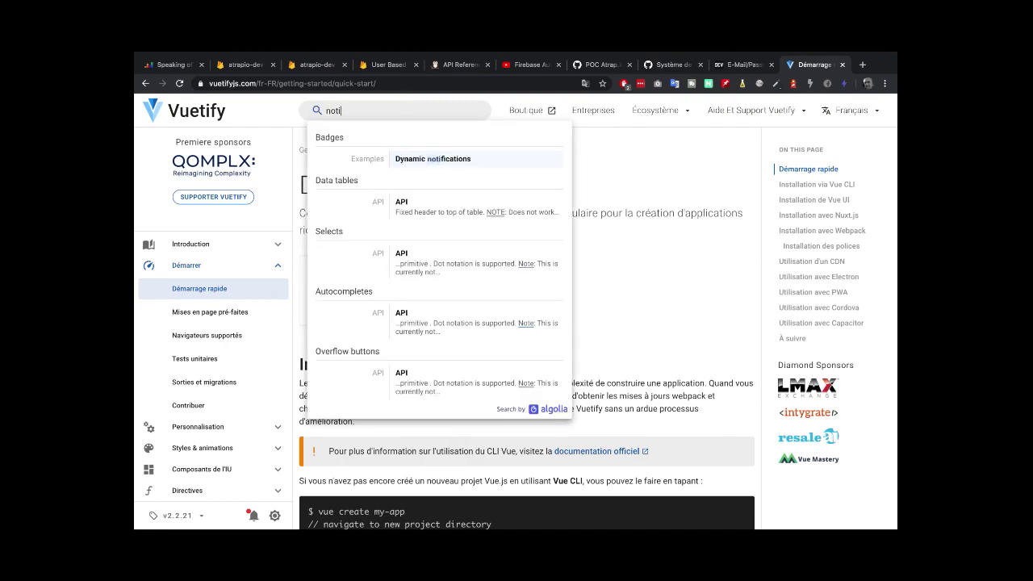
scroll(276, 335, "down", 2)
left_click(234, 396)
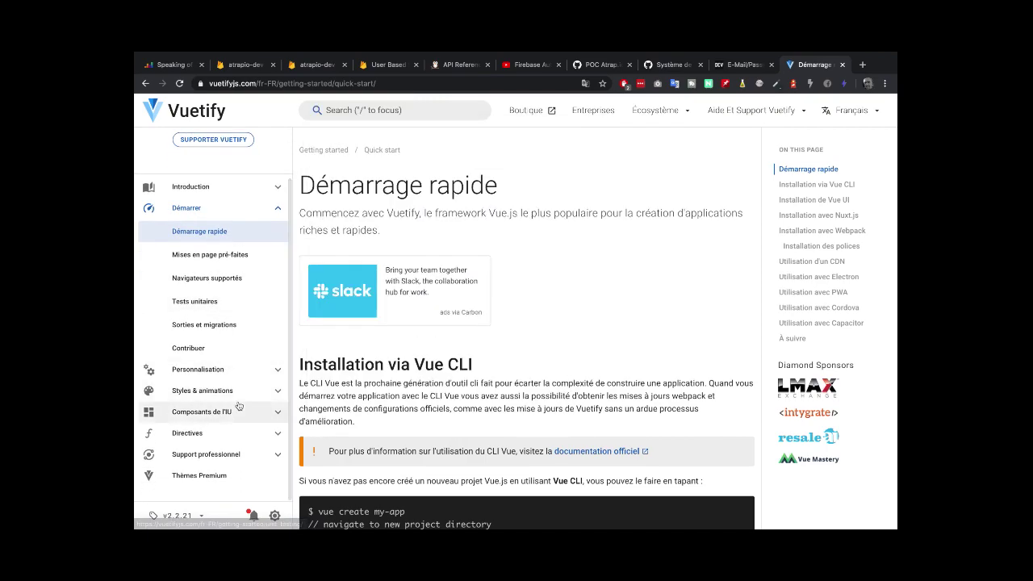
scroll(239, 406, "down", 10)
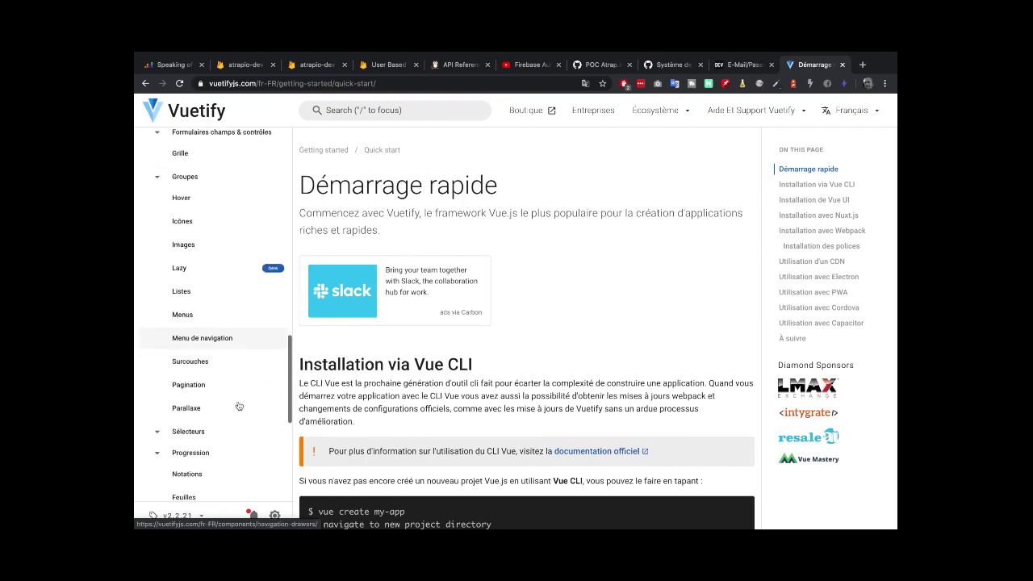
scroll(239, 406, "down", 8)
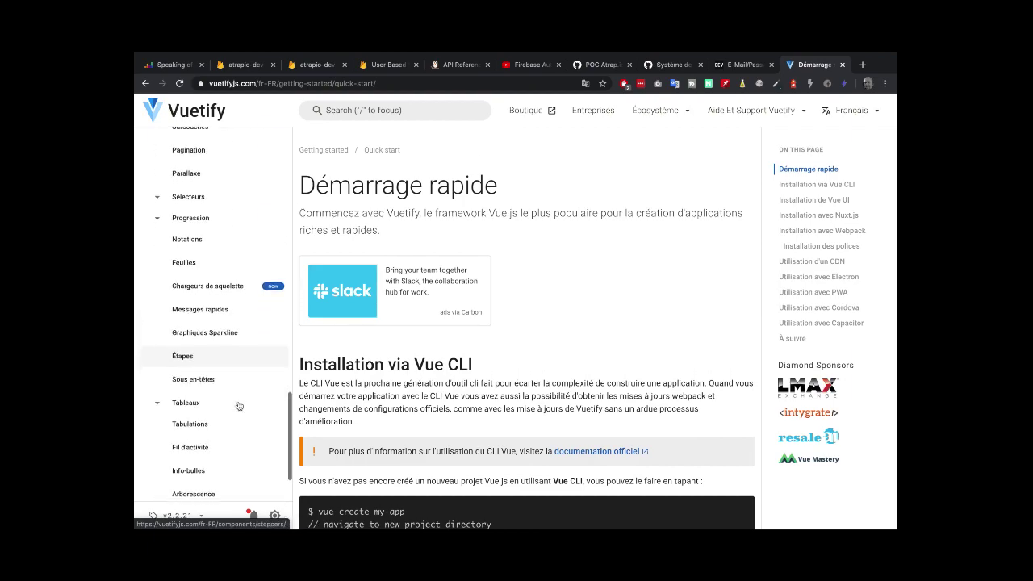
scroll(239, 406, "up", 3)
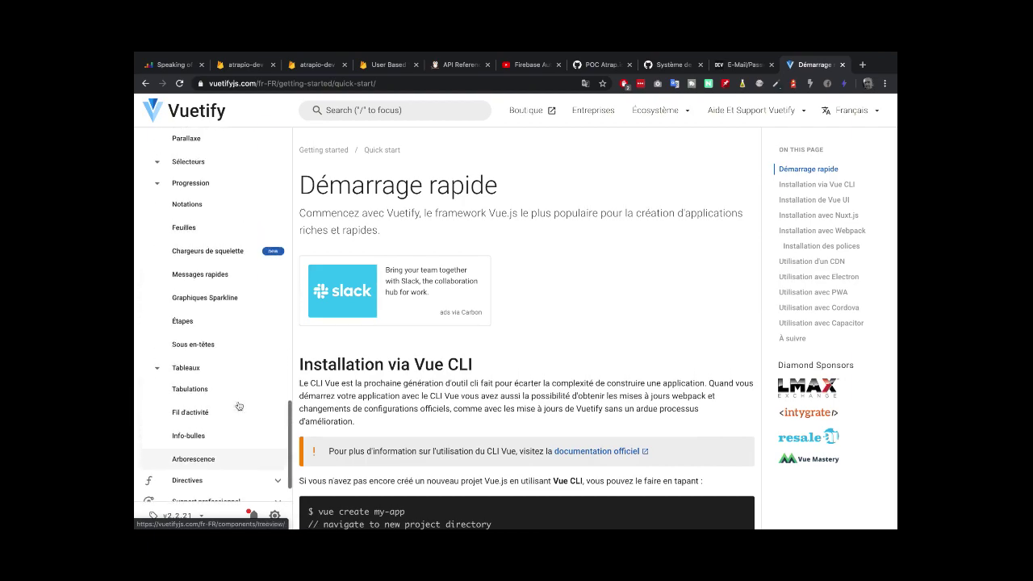
scroll(230, 379, "up", 1)
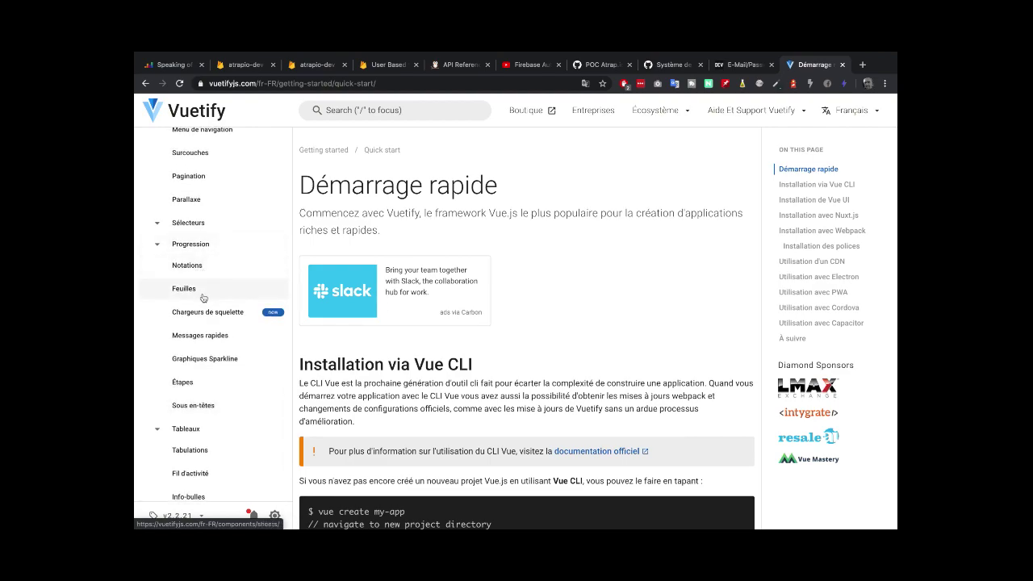
left_click(207, 337)
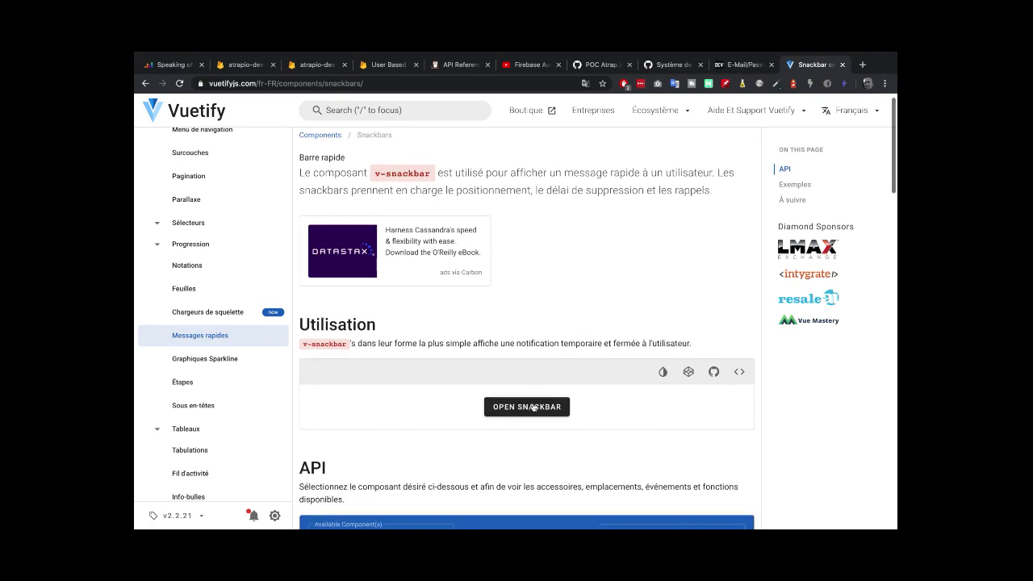
Trigger the snackbar demo and select the Snackbars page address
left_click(531, 406)
scroll(560, 333, "down", 2)
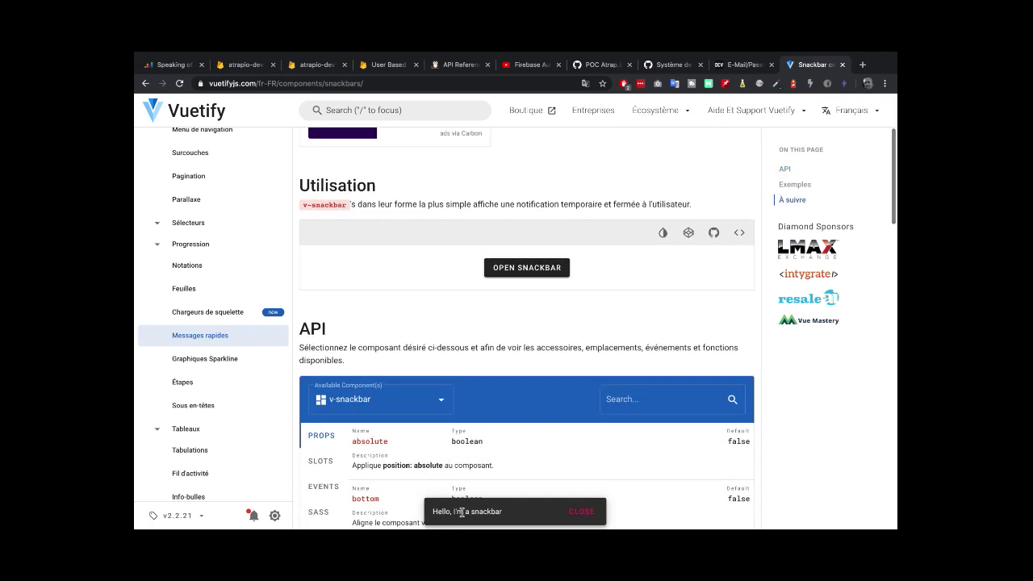
left_click(372, 83)
key("ctrl+c")
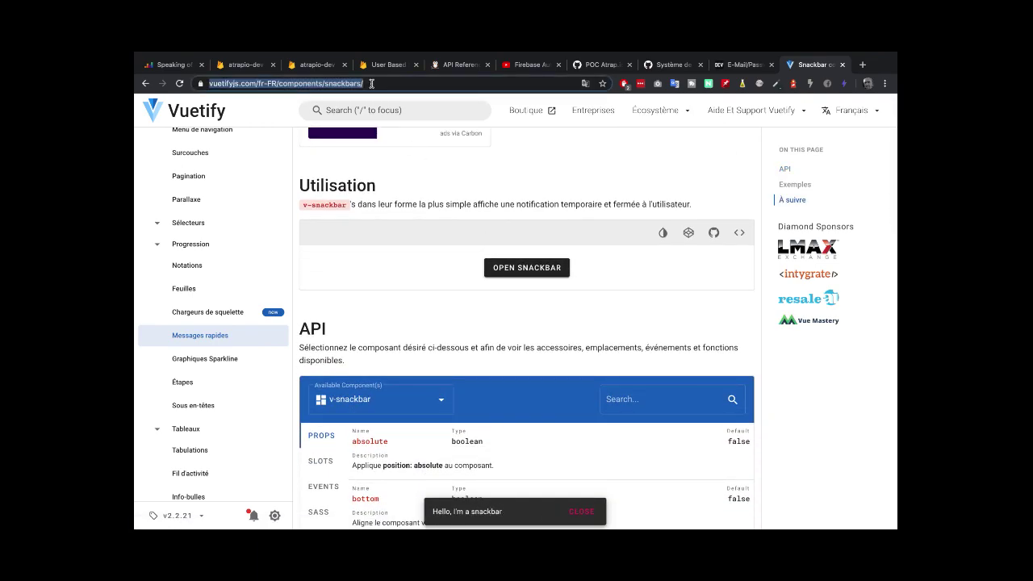
left_click(674, 64)
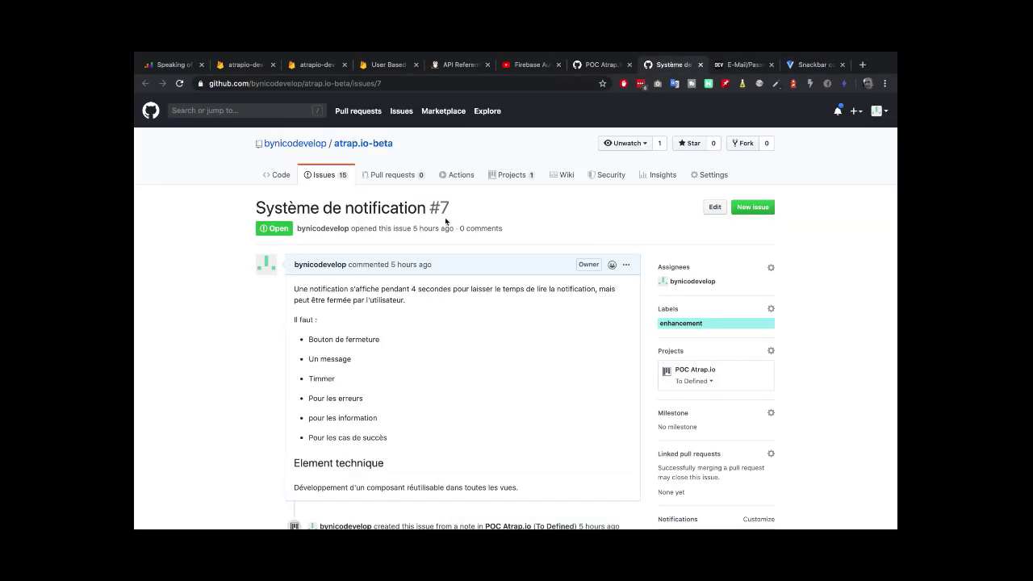
scroll(522, 309, "down", 8)
left_click(454, 355)
type("C")
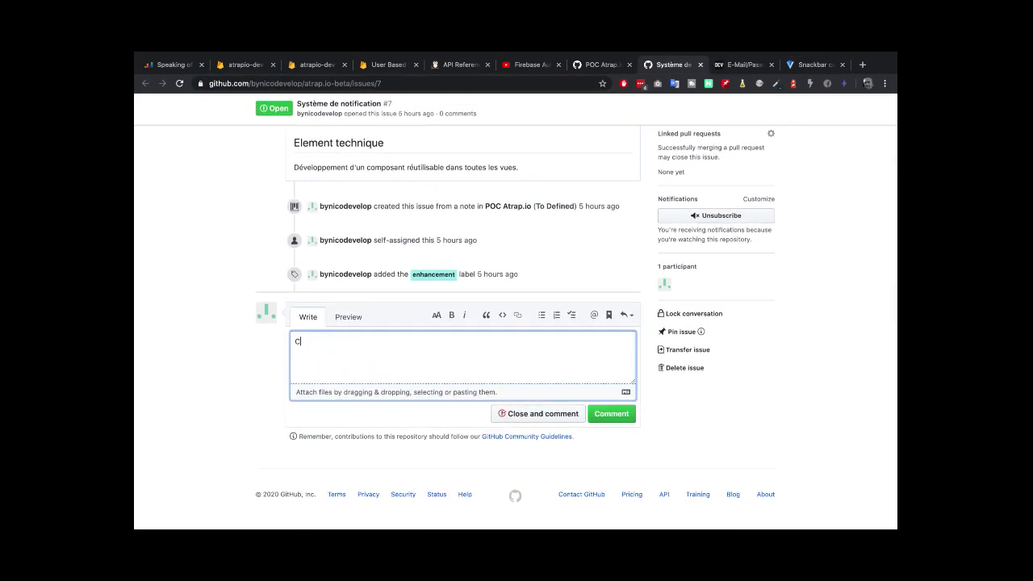
key("BackSpace")
key("BackSpace")
key("BackSpace")
type("d'")
key("BackSpace")
key("BackSpace")
type("d'une snakbar :")
key("ctrl+v")
left_click(626, 419)
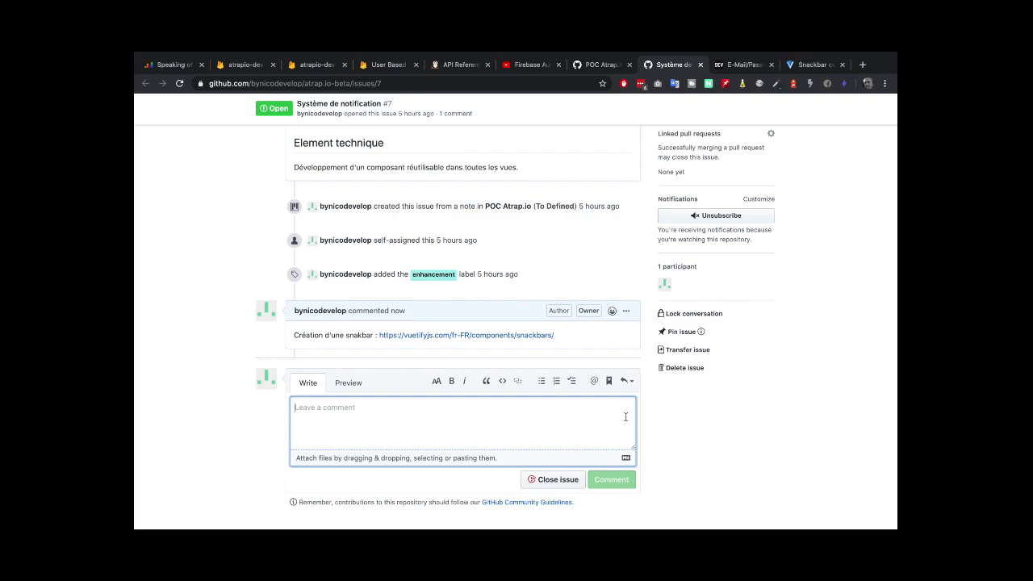
left_click(596, 64)
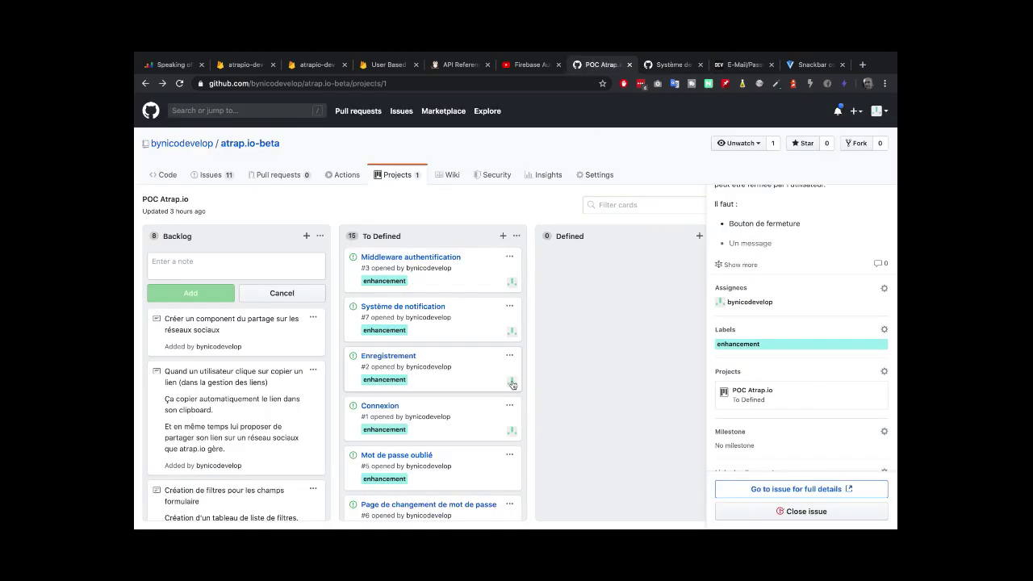
Close the Système de notification side panel to reveal the full POC Atrap.io board
scroll(512, 384, "down", 1)
scroll(745, 297, "up", 3)
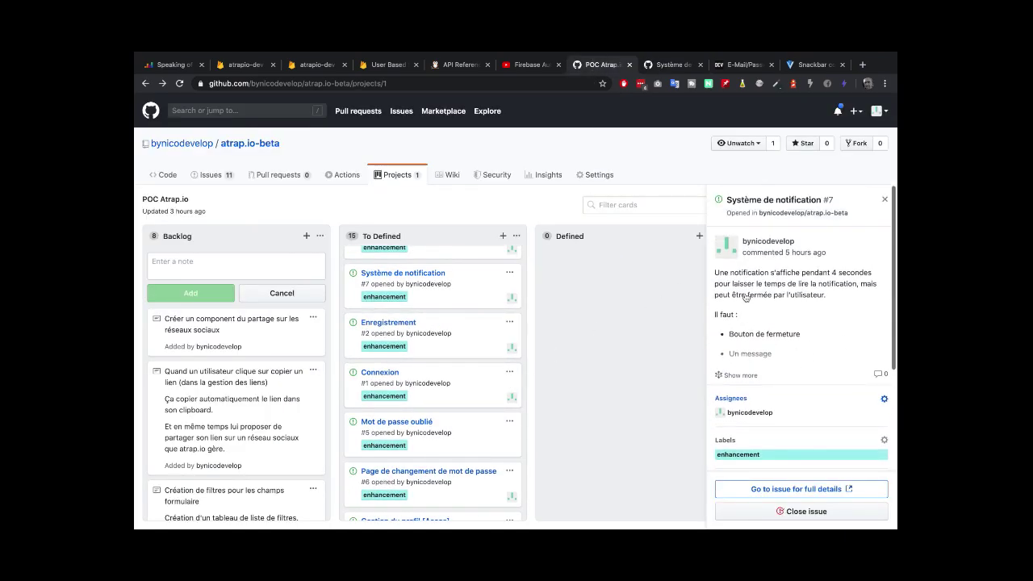
left_click(884, 199)
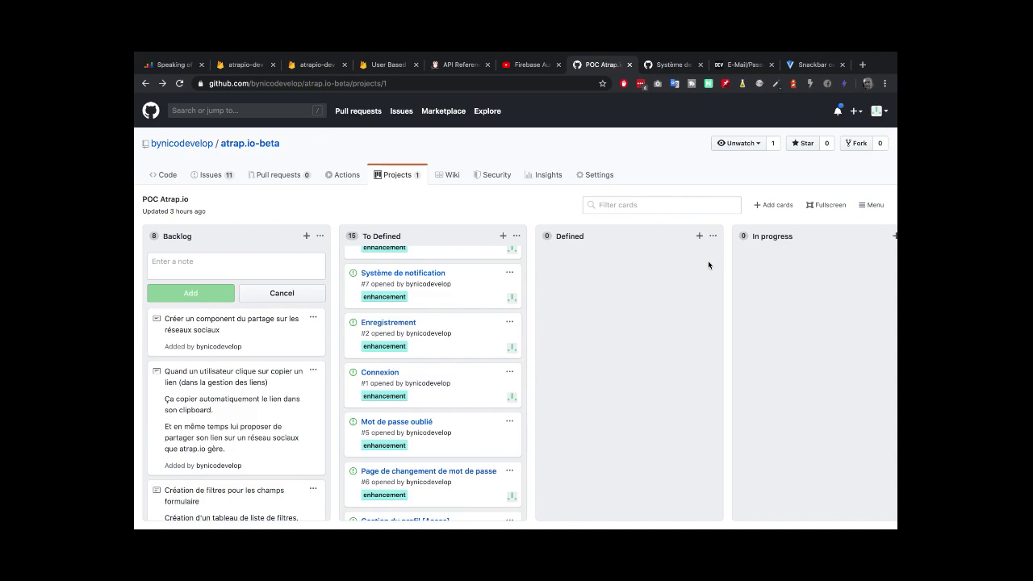
scroll(508, 347, "up", 1)
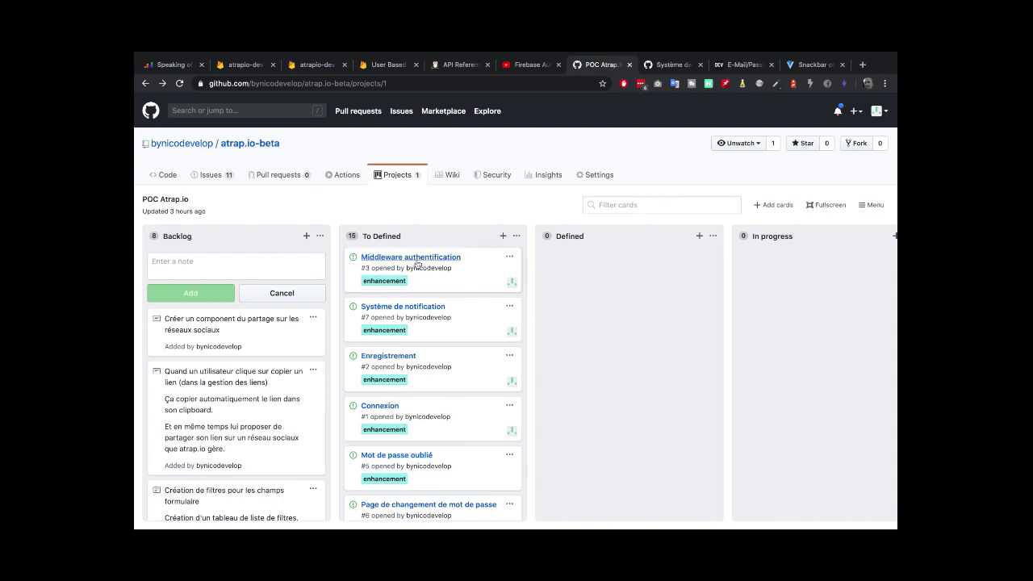
left_click_drag(418, 263, 567, 272)
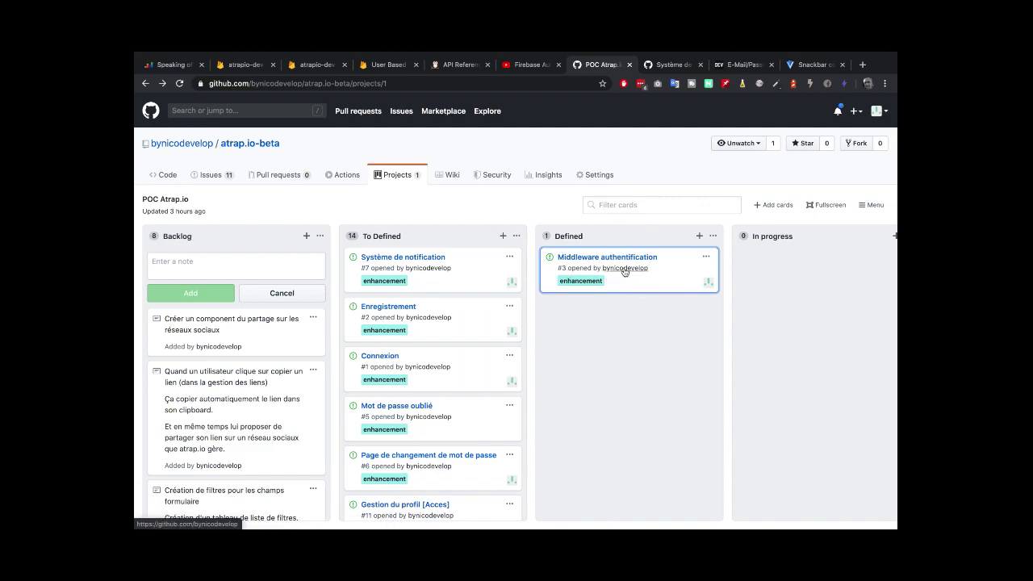
left_click_drag(604, 259, 765, 262)
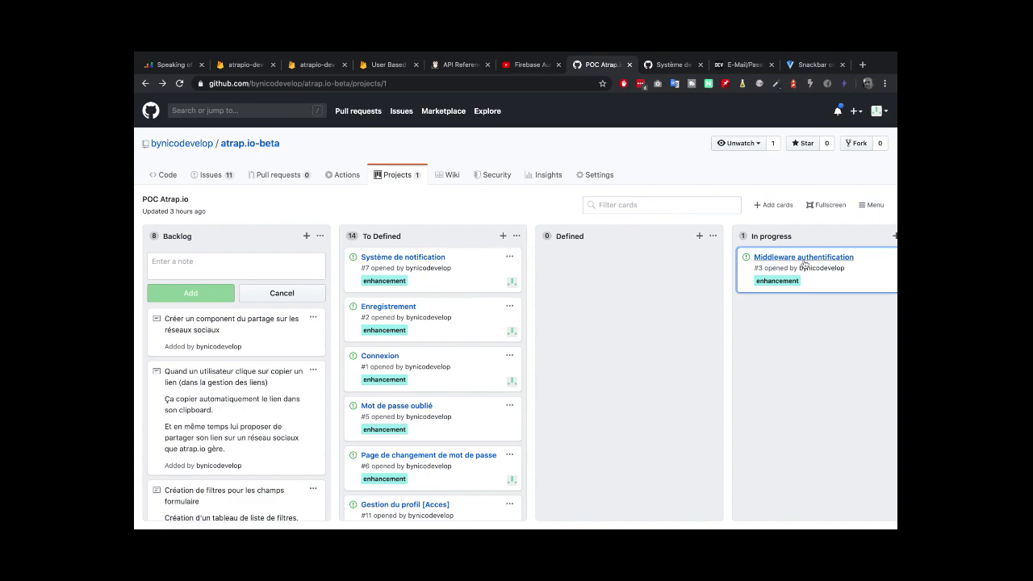
left_click_drag(804, 260, 386, 263)
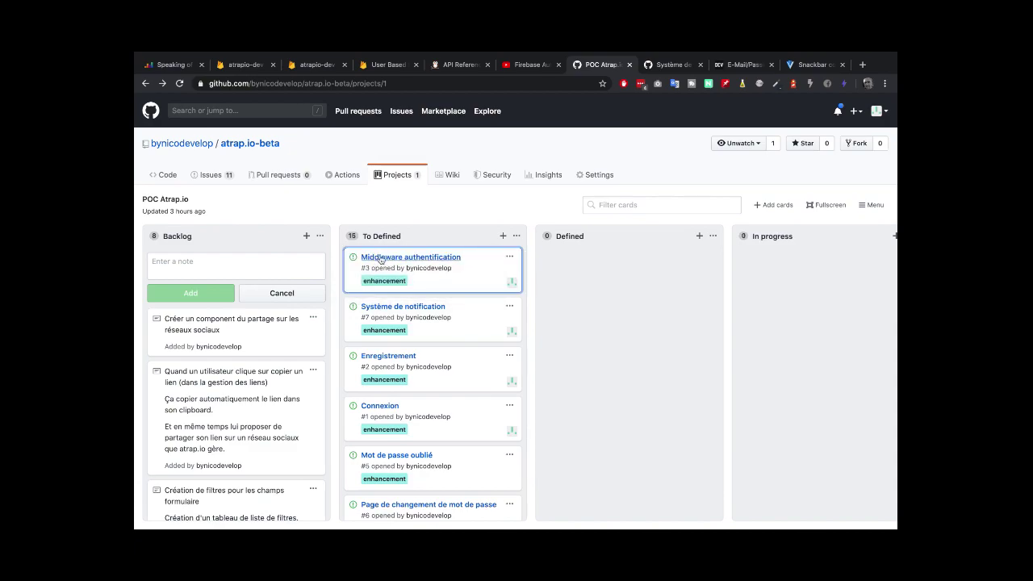